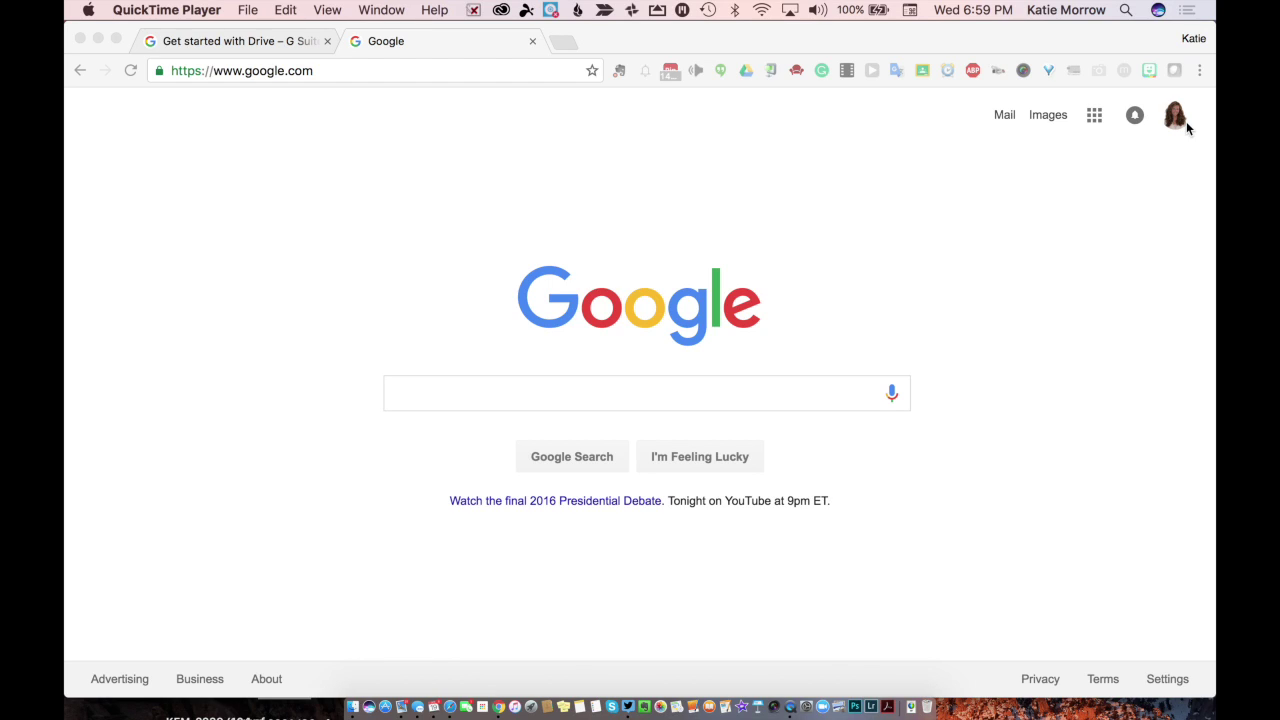
Step: After trying 'drive' in the address bar, launch Drive from the Google home page's apps grid
{"action": "left_click", "coordinate": [415, 72]}
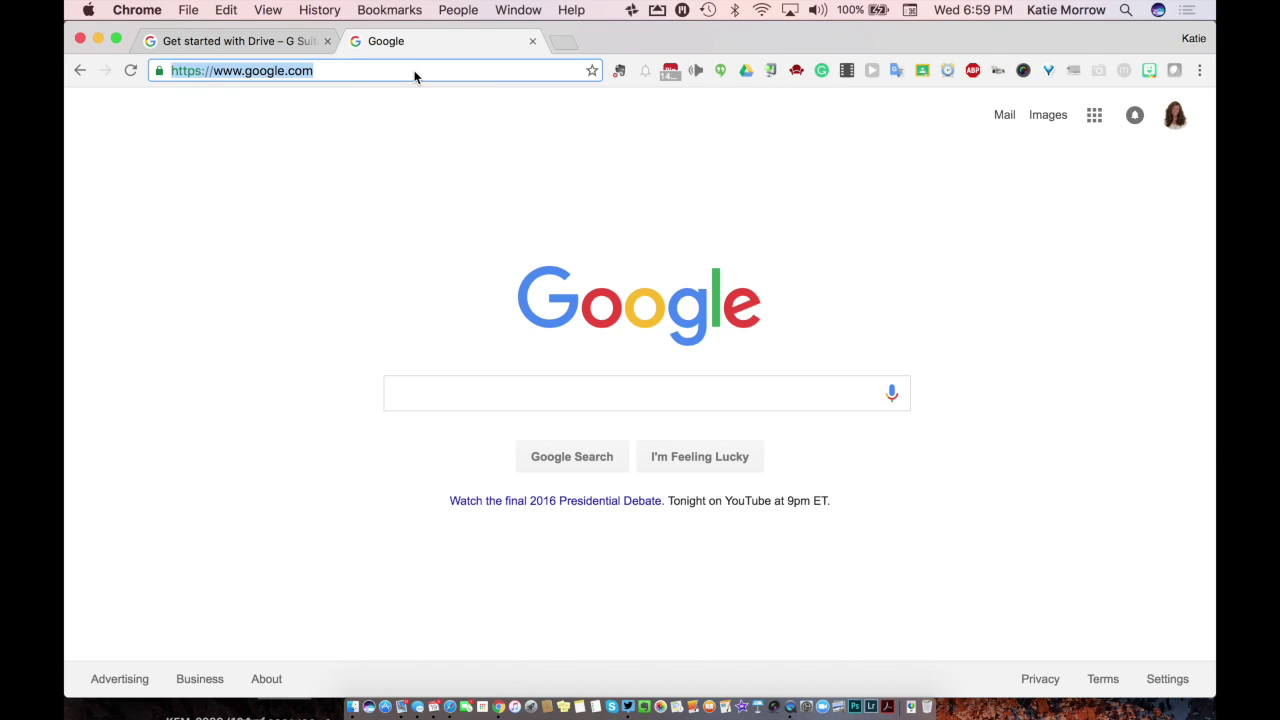
{"action": "type", "text": "drive"}
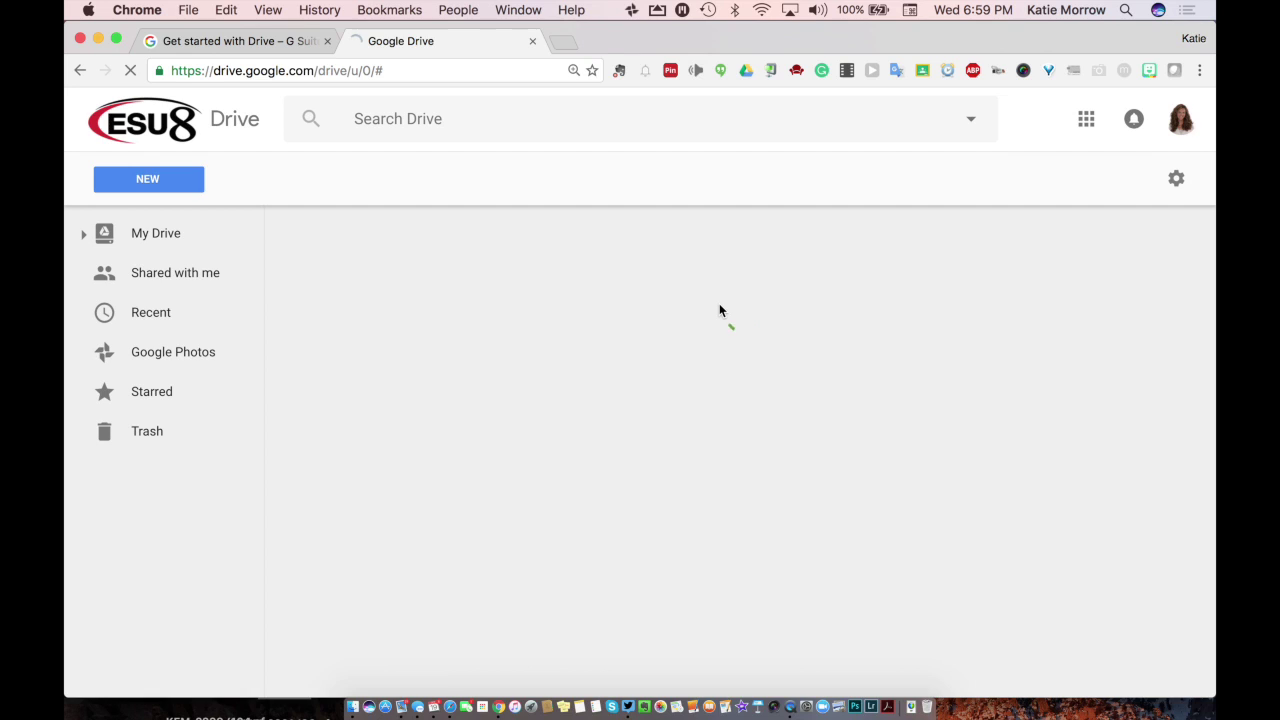
{"action": "left_click", "coordinate": [80, 70]}
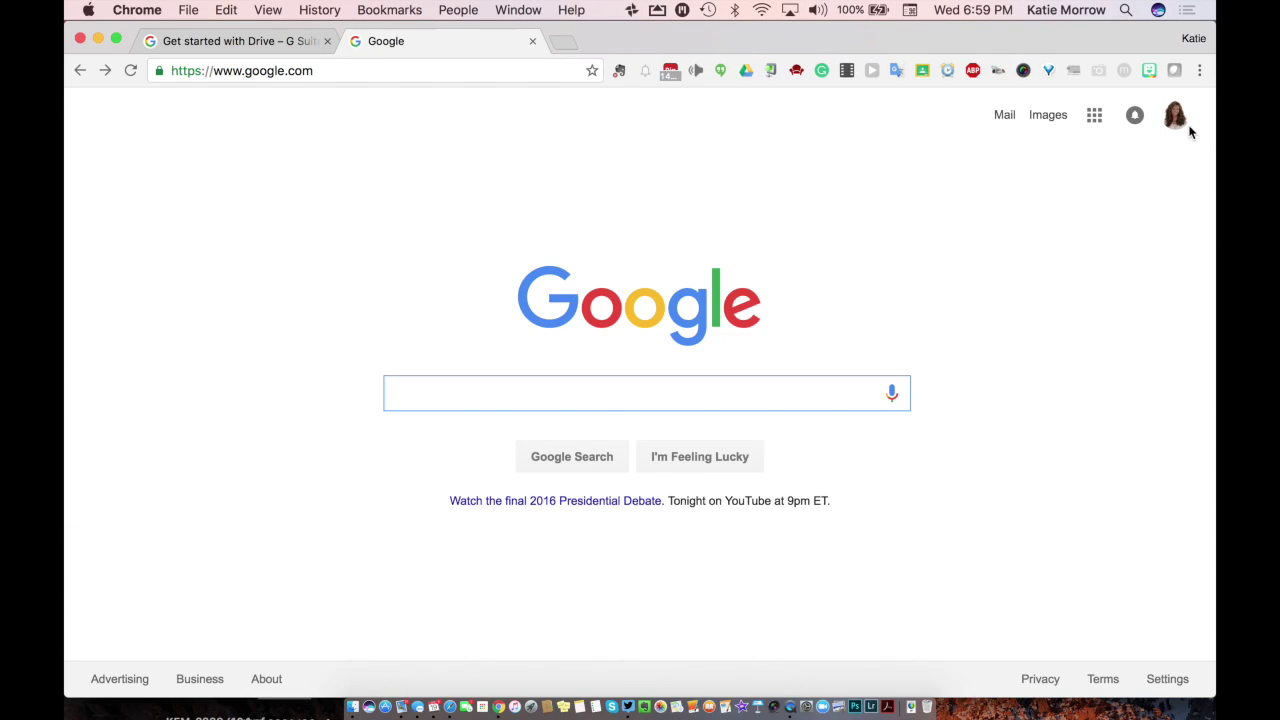
{"action": "left_click", "coordinate": [1094, 116]}
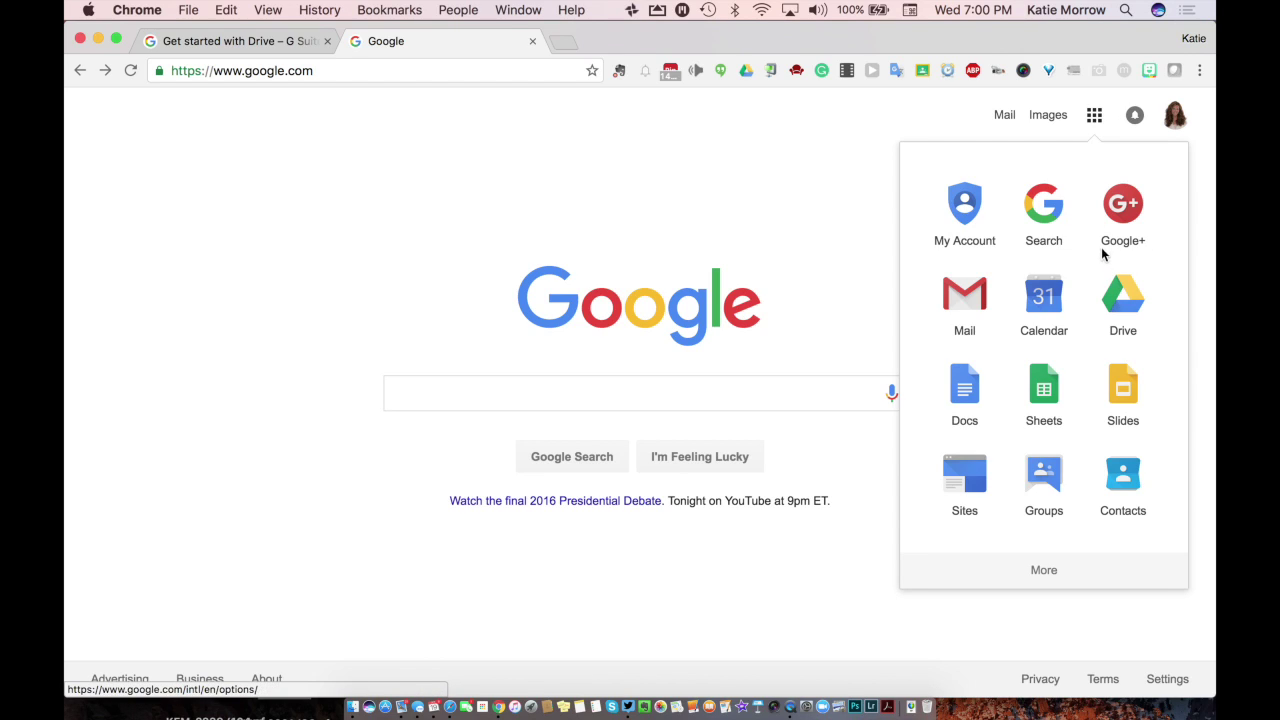
{"action": "left_click", "coordinate": [1123, 298]}
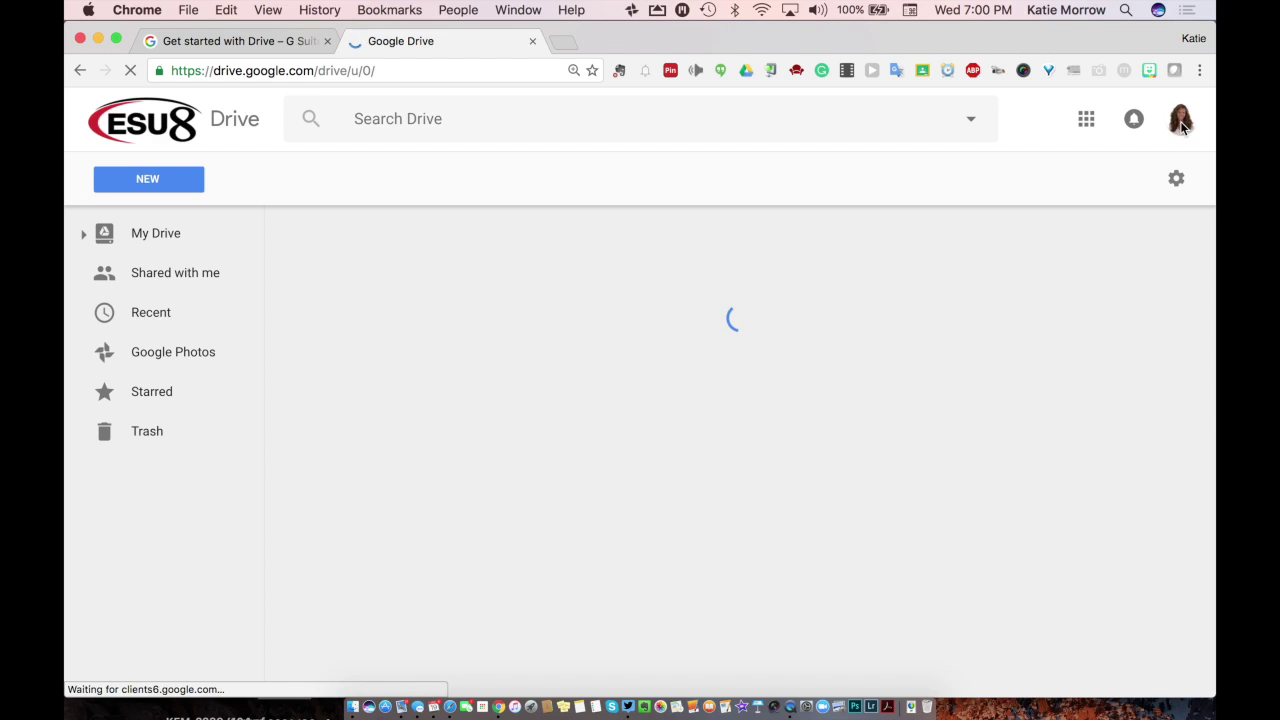
{"action": "left_click", "coordinate": [1182, 124]}
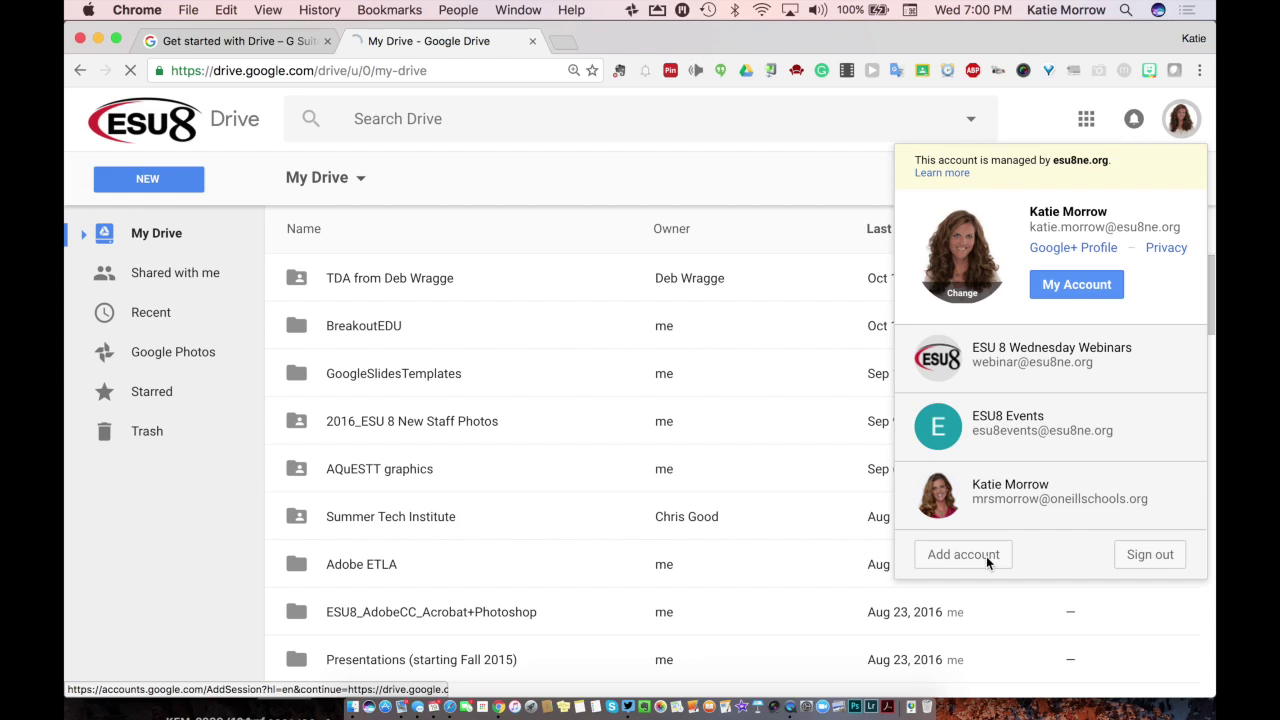
{"action": "left_click", "coordinate": [986, 556]}
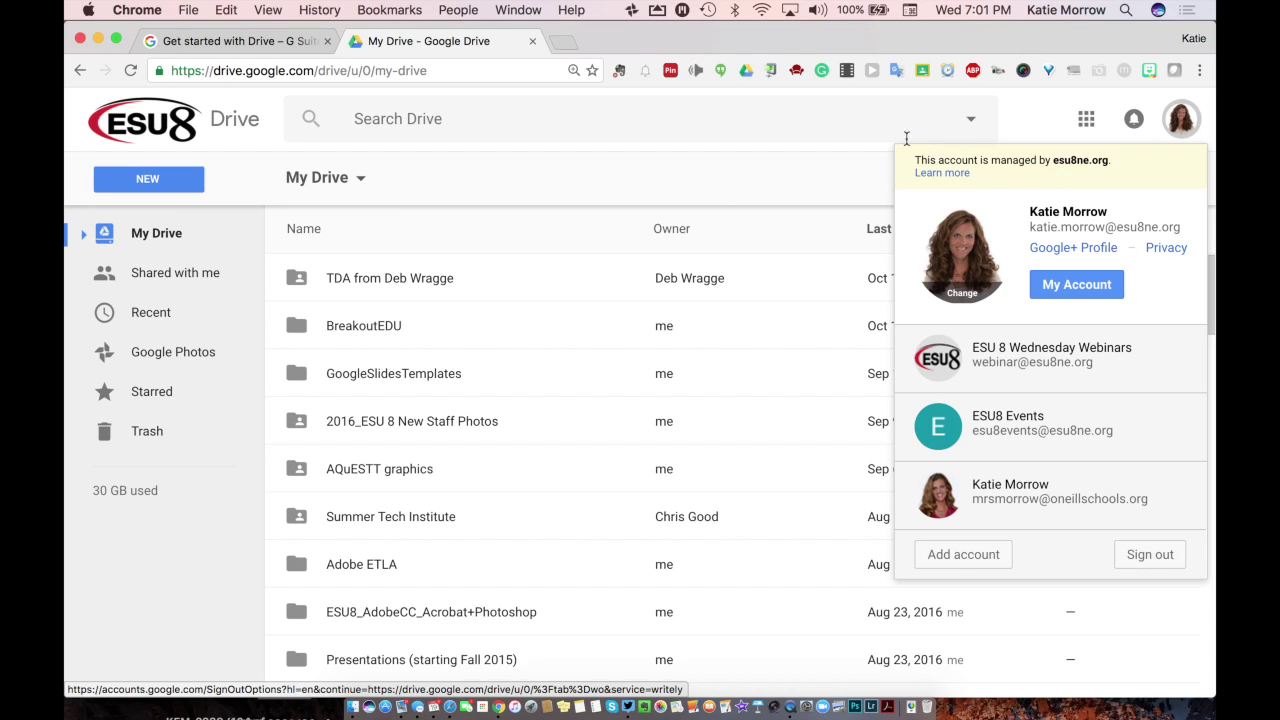
{"action": "left_click", "coordinate": [712, 186]}
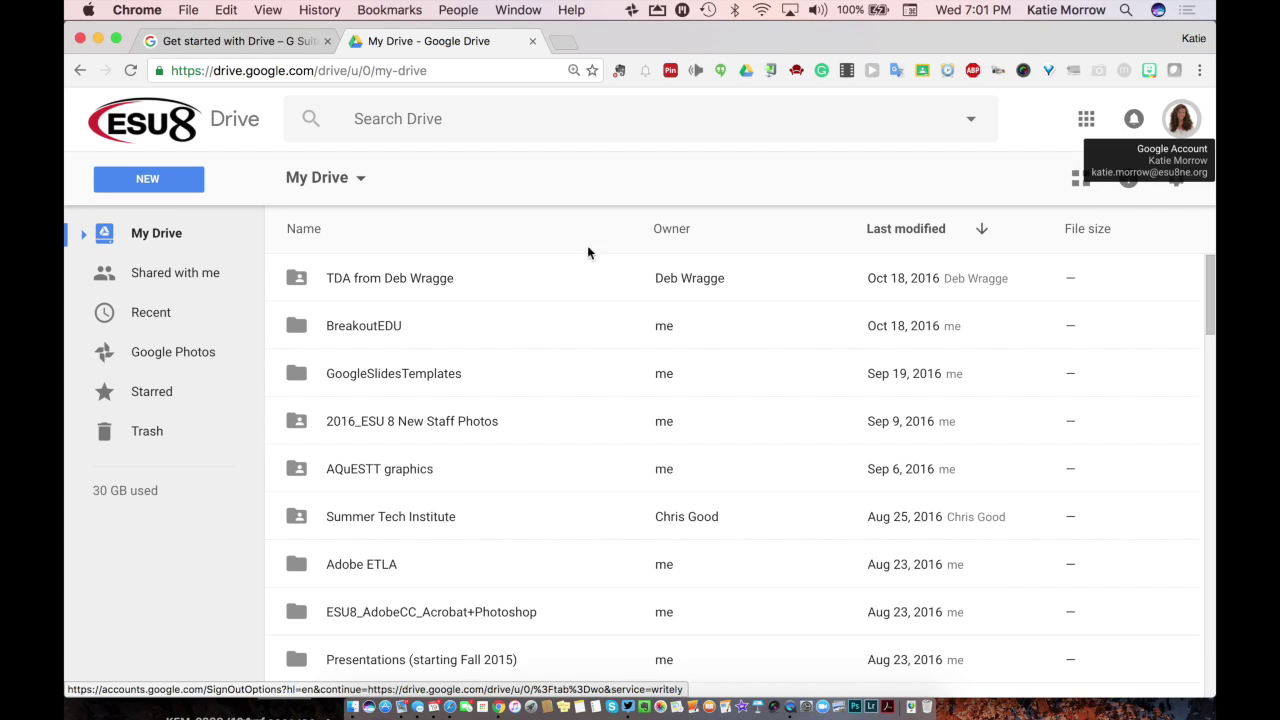
{"action": "left_click", "coordinate": [1087, 120]}
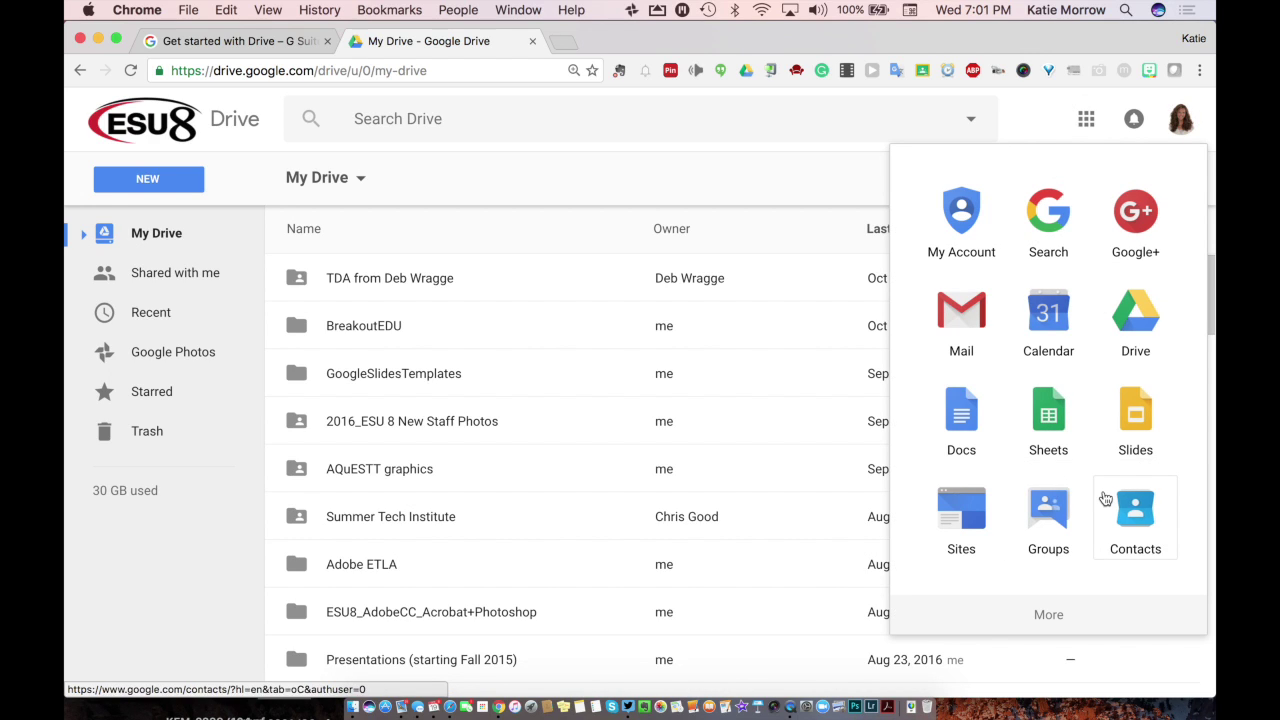
{"action": "scroll", "coordinate": [1103, 497], "scroll_direction": "down", "scroll_amount": 4}
{"action": "scroll", "coordinate": [1105, 497], "scroll_direction": "down", "scroll_amount": 3}
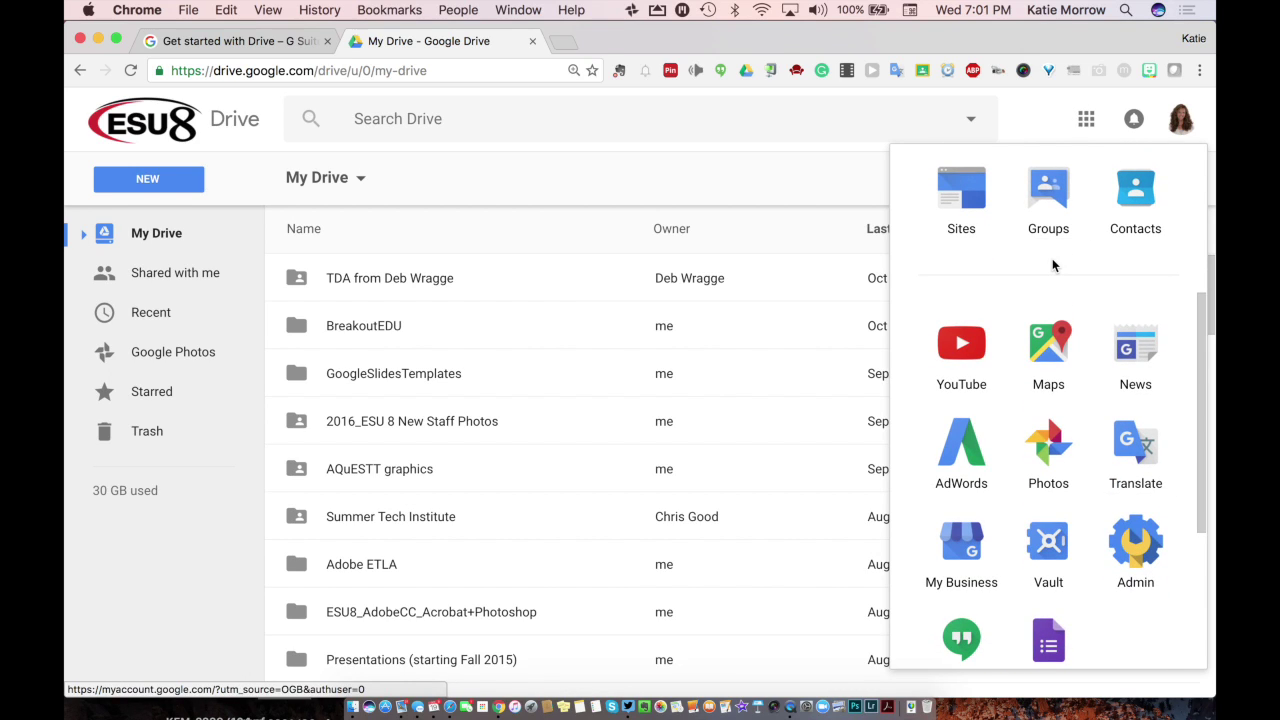
{"action": "left_click", "coordinate": [1043, 121]}
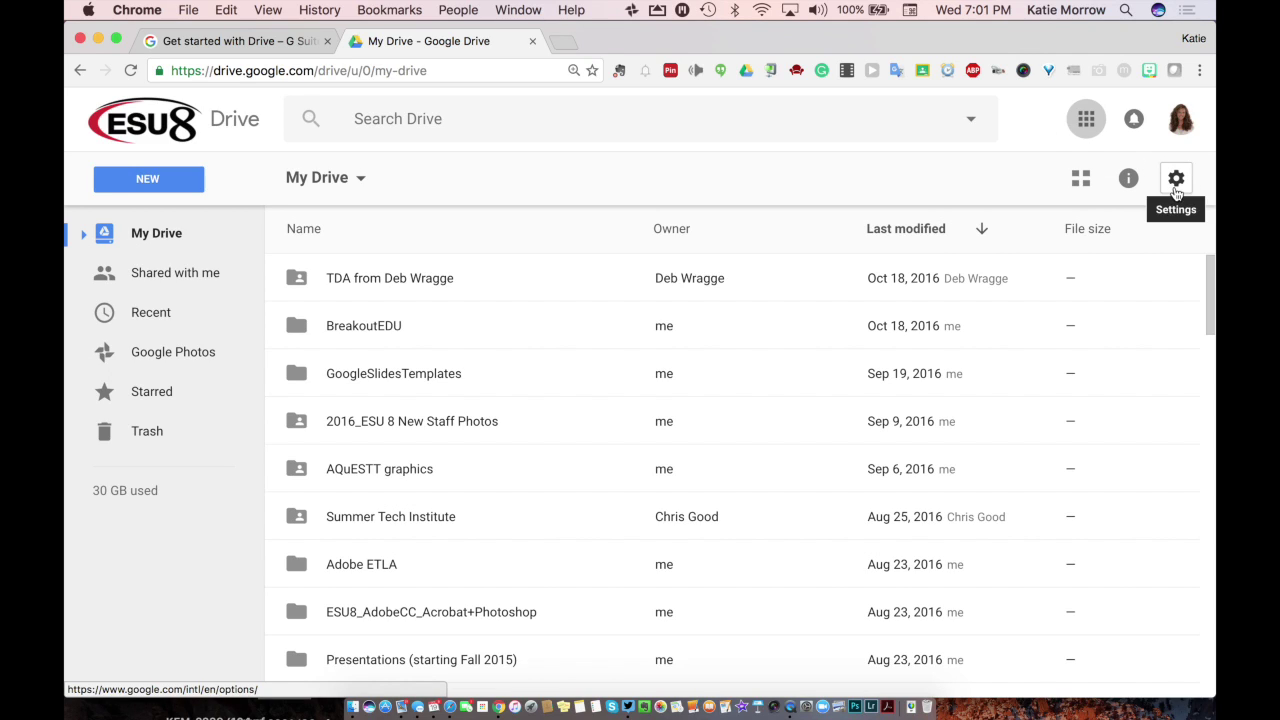
{"action": "left_click", "coordinate": [1176, 190]}
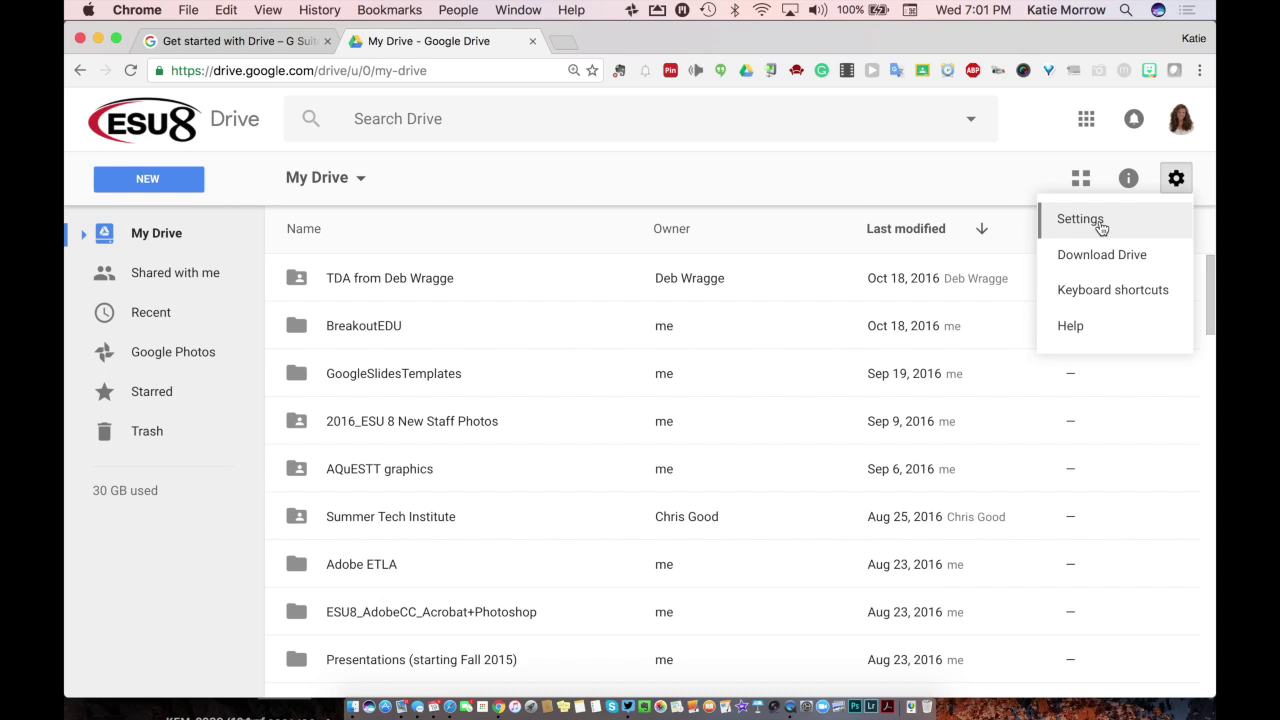
{"action": "left_click", "coordinate": [1080, 219]}
{"action": "left_click", "coordinate": [352, 705]}
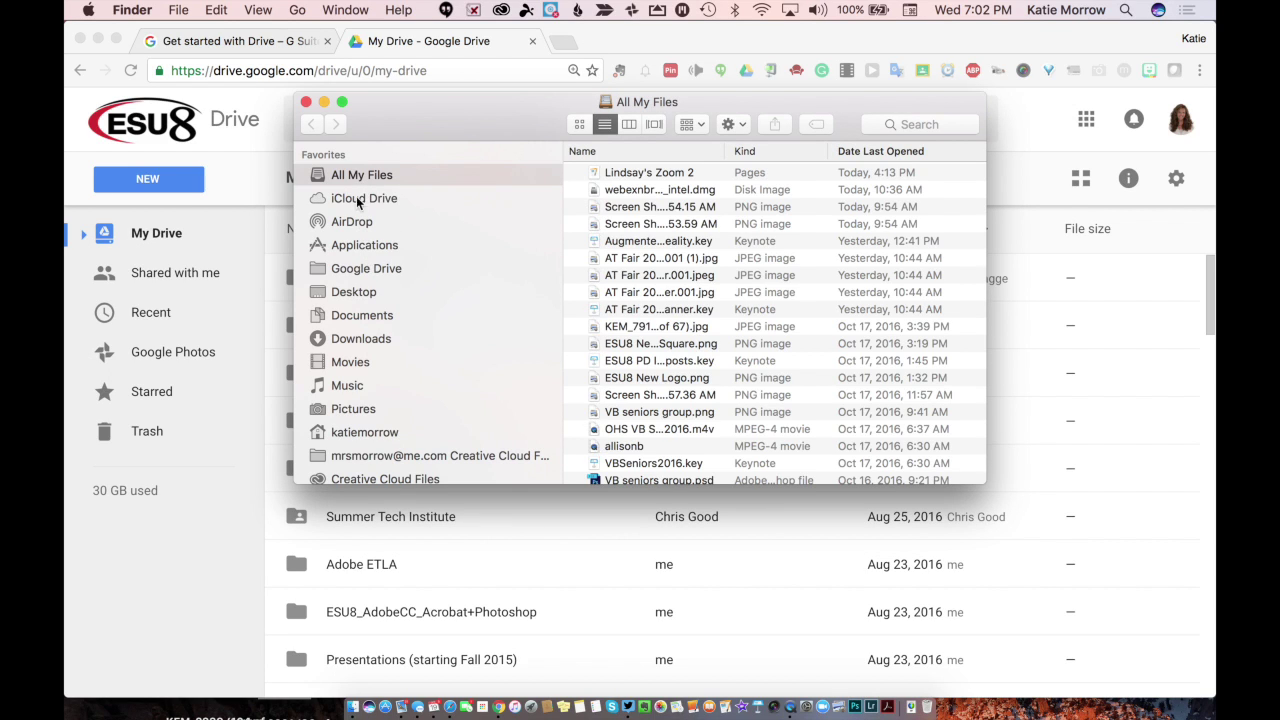
{"action": "left_click", "coordinate": [364, 268]}
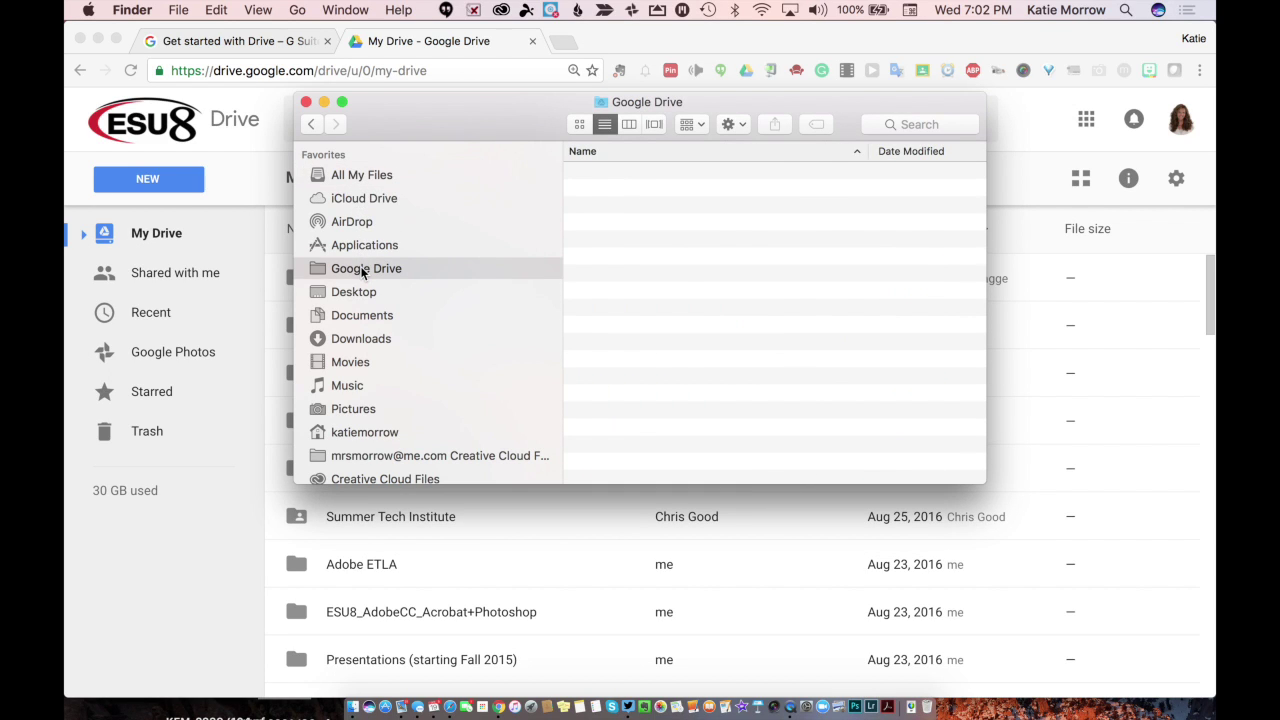
{"action": "scroll", "coordinate": [612, 311], "scroll_direction": "up", "scroll_amount": 5}
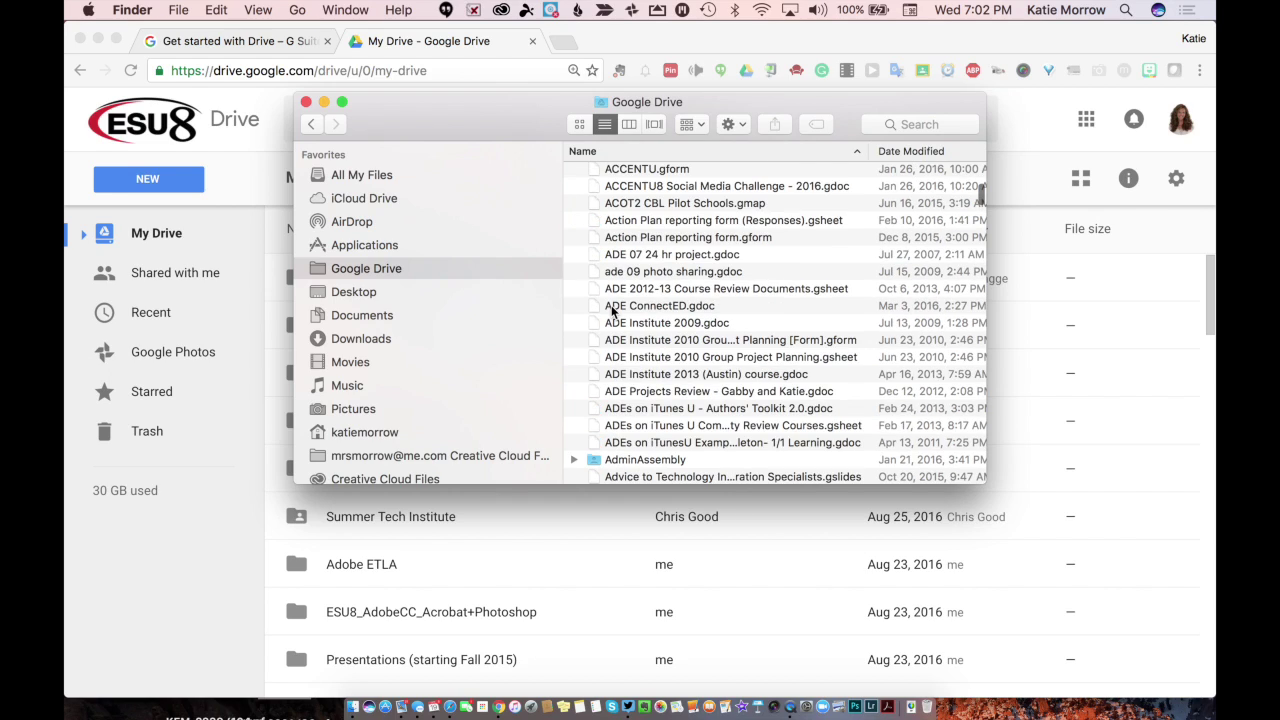
{"action": "scroll", "coordinate": [612, 311], "scroll_direction": "up", "scroll_amount": 5}
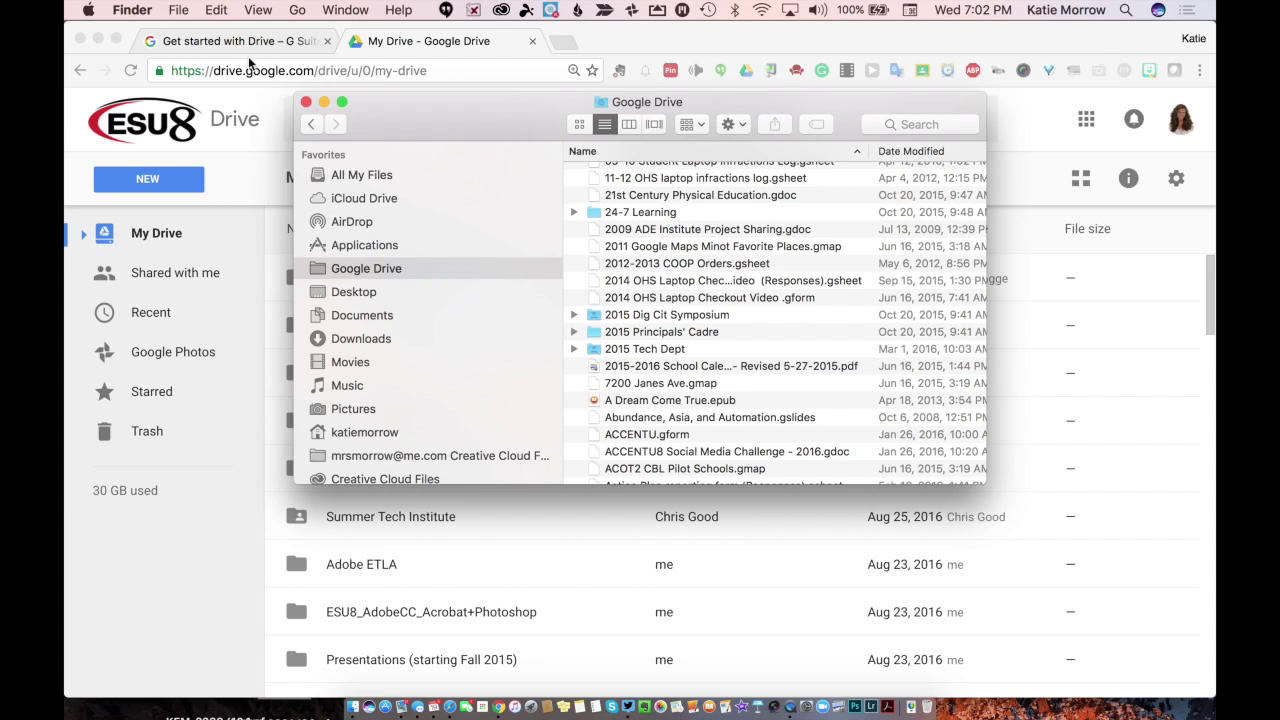
{"action": "left_click", "coordinate": [306, 102]}
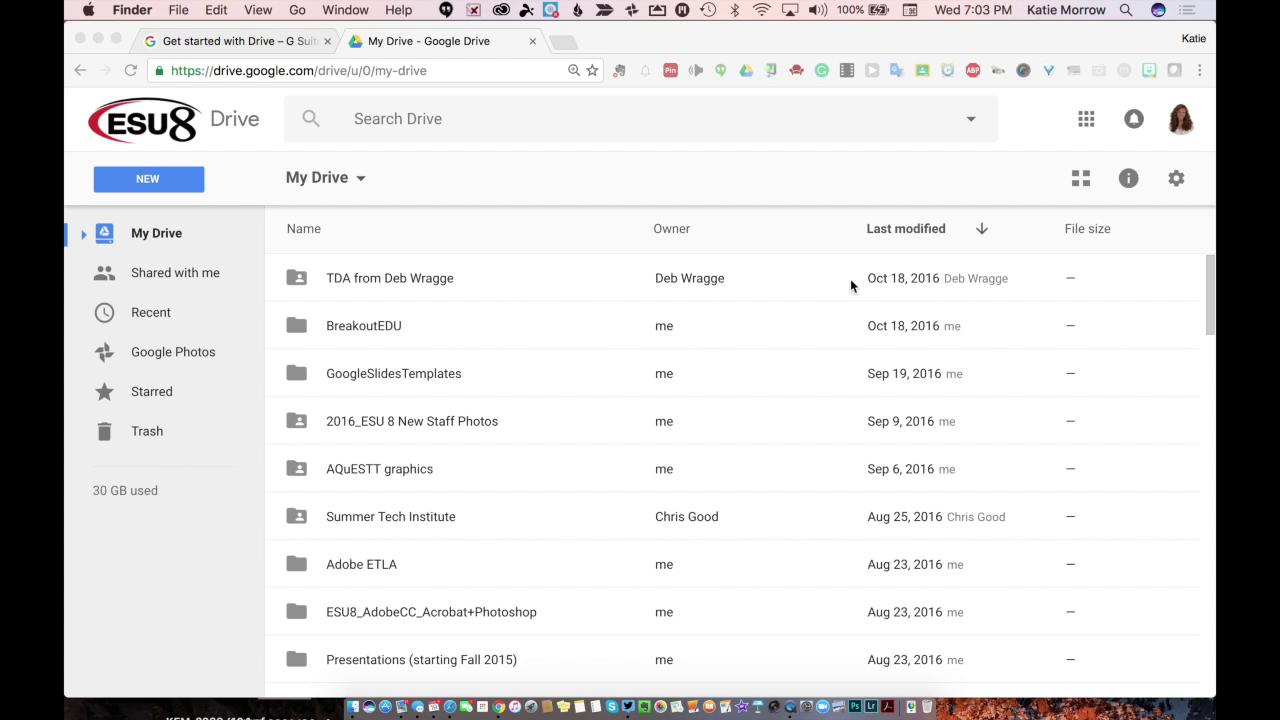
Step: Bring Chrome forward and switch Drive to the Shared with me list
{"action": "left_click", "coordinate": [1177, 184]}
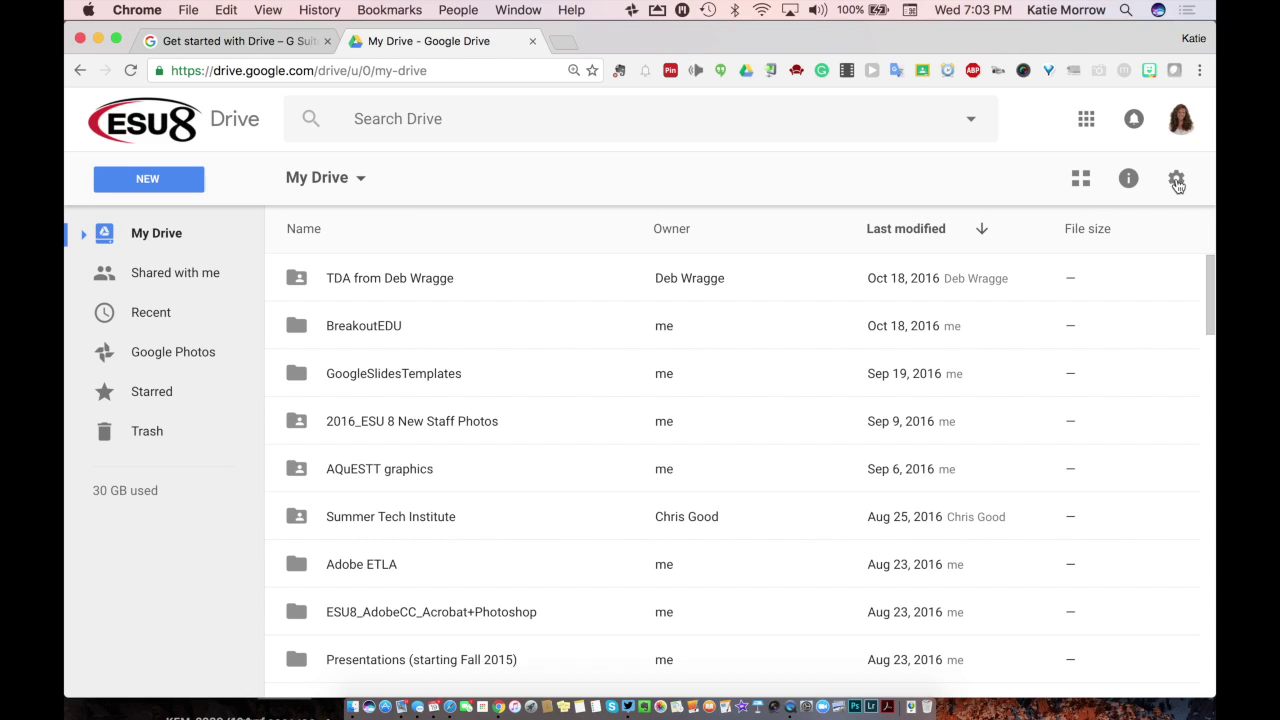
{"action": "left_click", "coordinate": [1177, 184]}
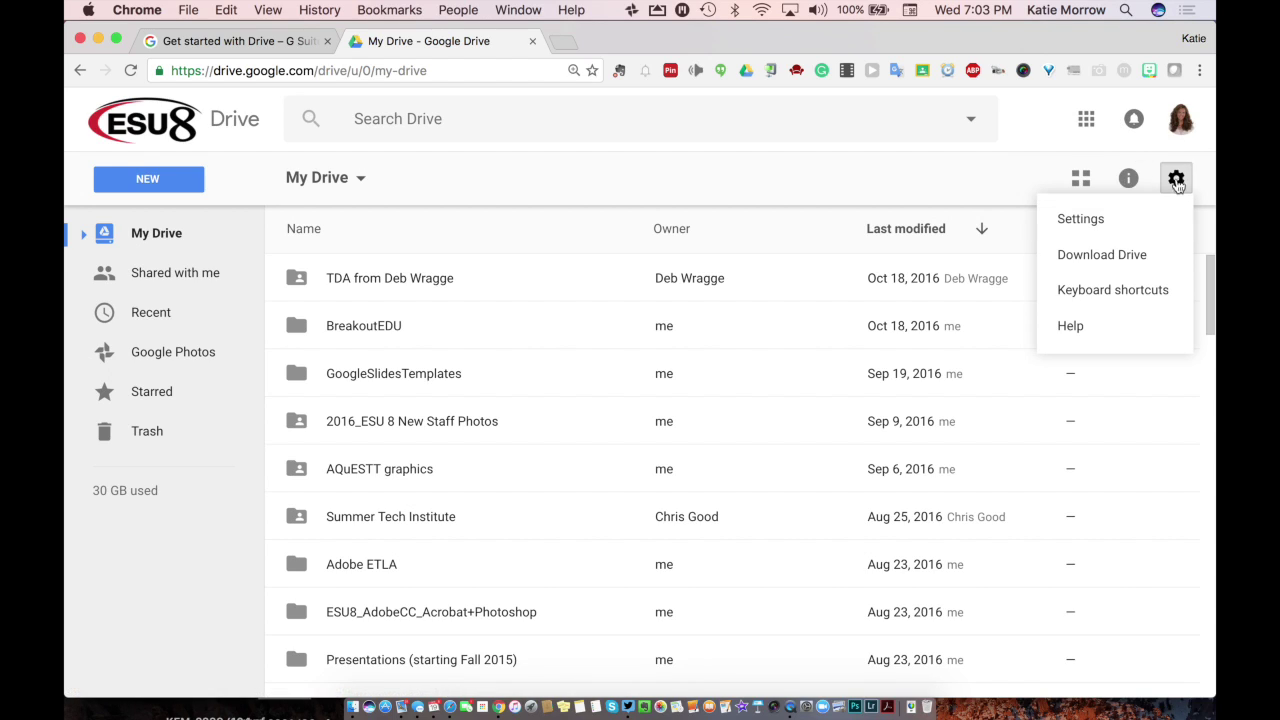
{"action": "left_click", "coordinate": [1086, 118]}
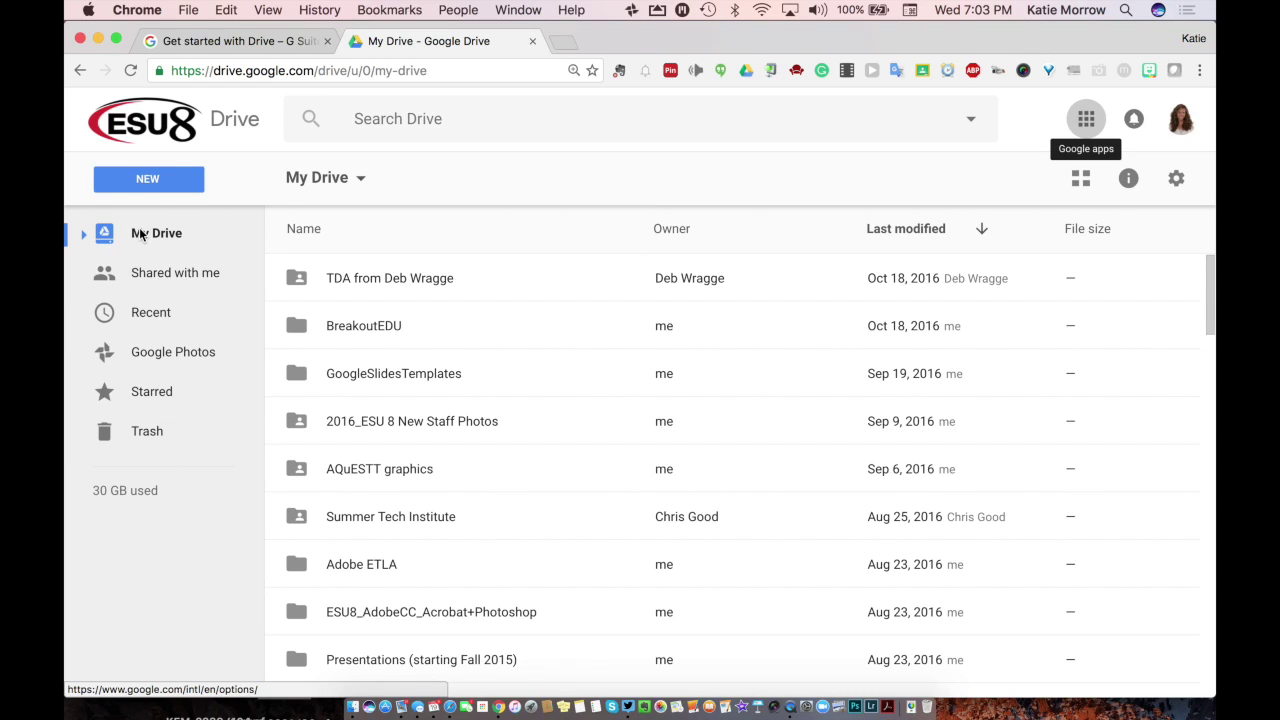
{"action": "left_click", "coordinate": [123, 277]}
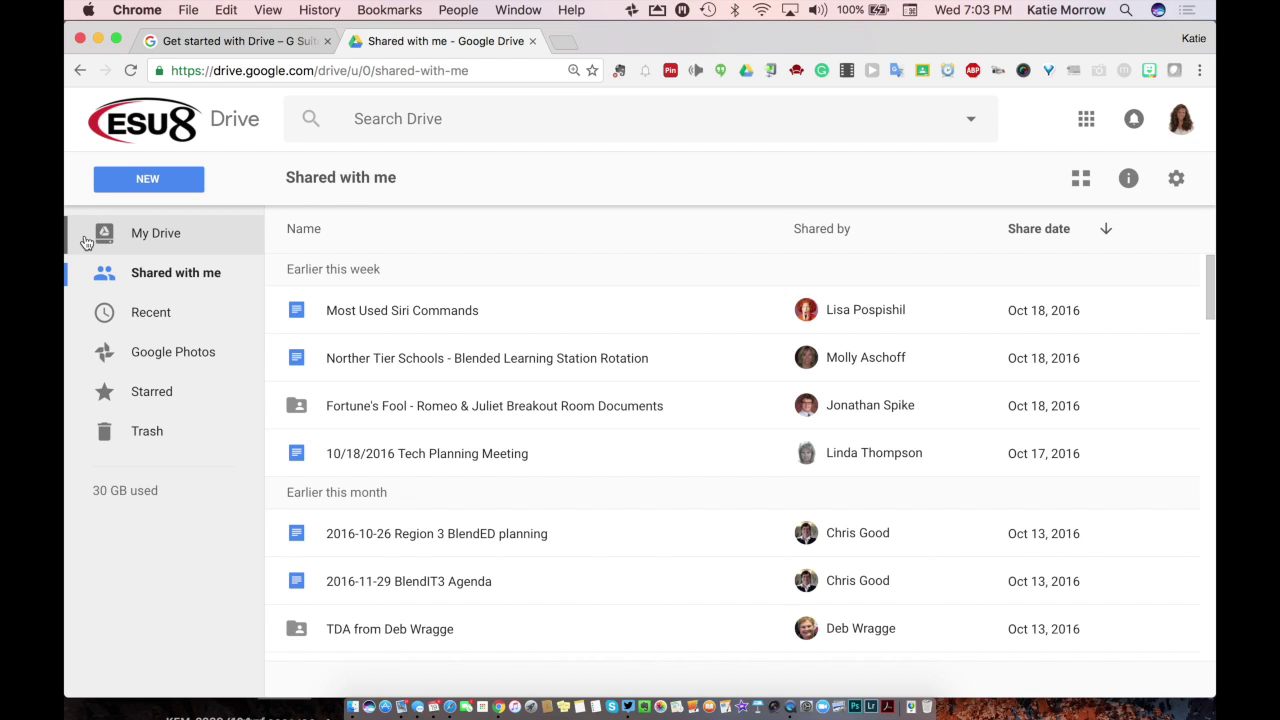
Step: Go back to My Drive and sort its files by name
{"action": "left_click", "coordinate": [84, 234]}
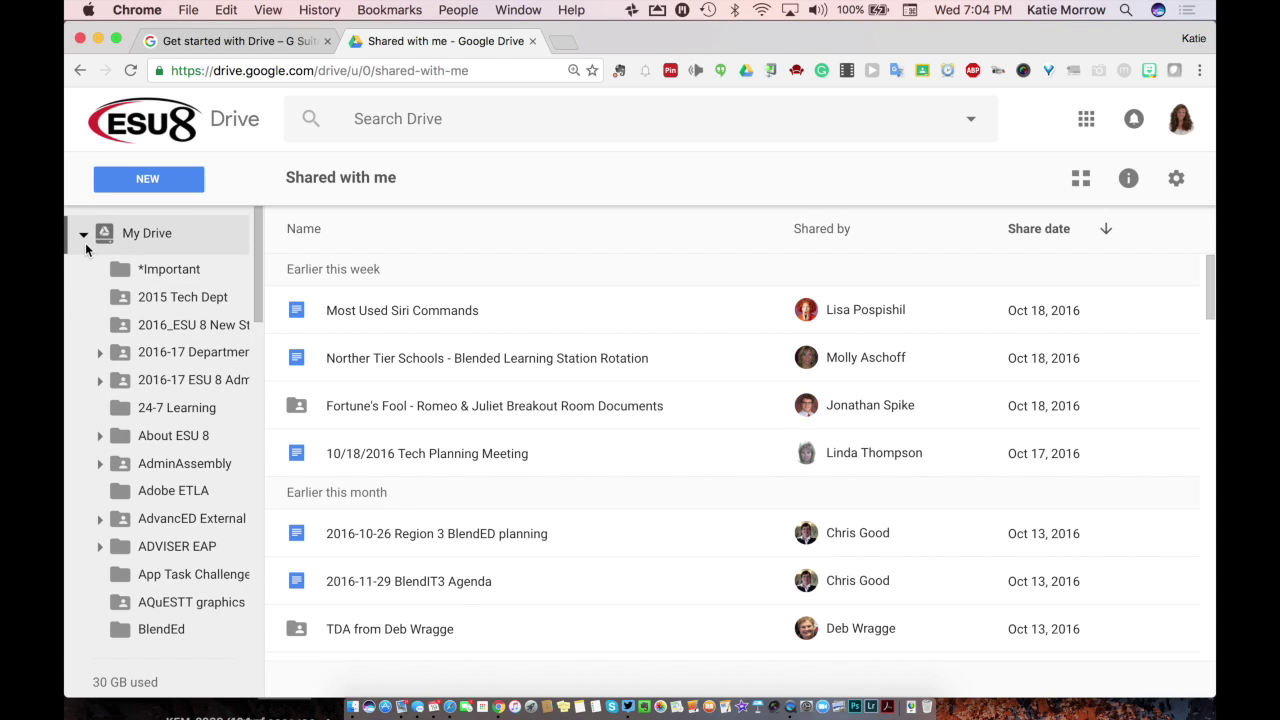
{"action": "left_click", "coordinate": [84, 238]}
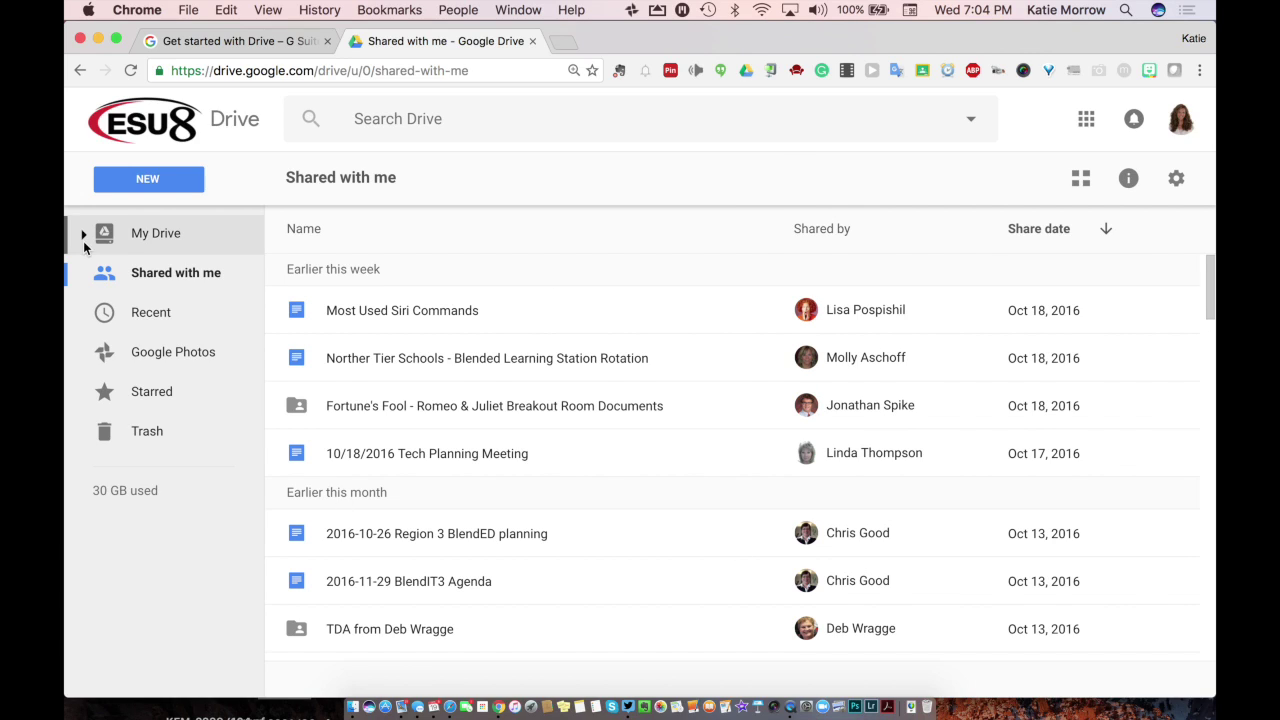
{"action": "left_click", "coordinate": [146, 250]}
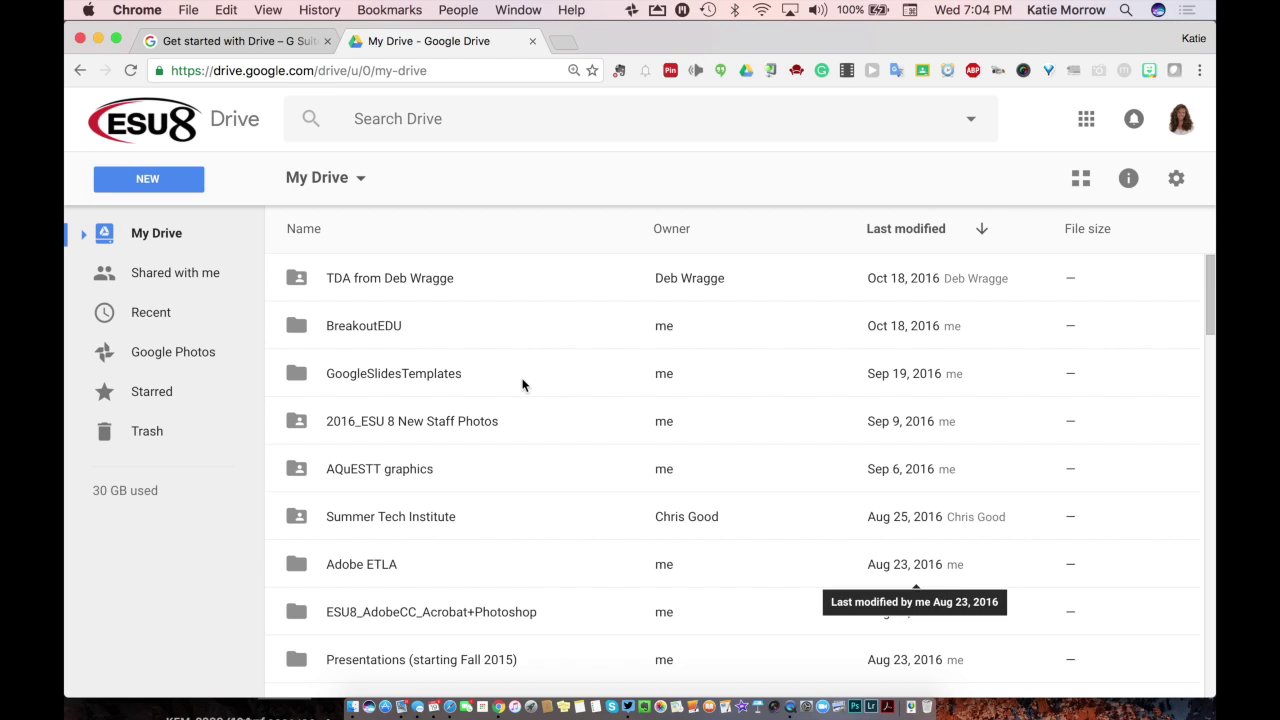
{"action": "left_click", "coordinate": [305, 230]}
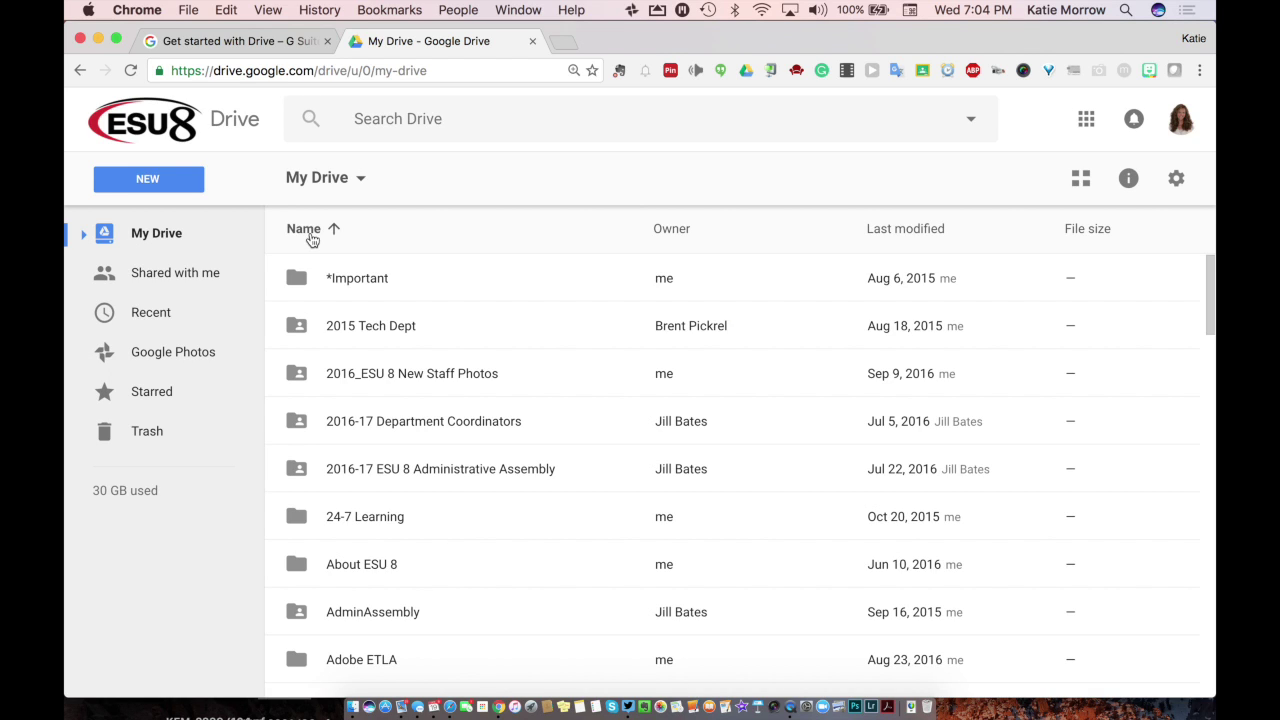
Step: Restore the ascending name sort and bring up the Last modified date options
{"action": "left_click", "coordinate": [310, 230]}
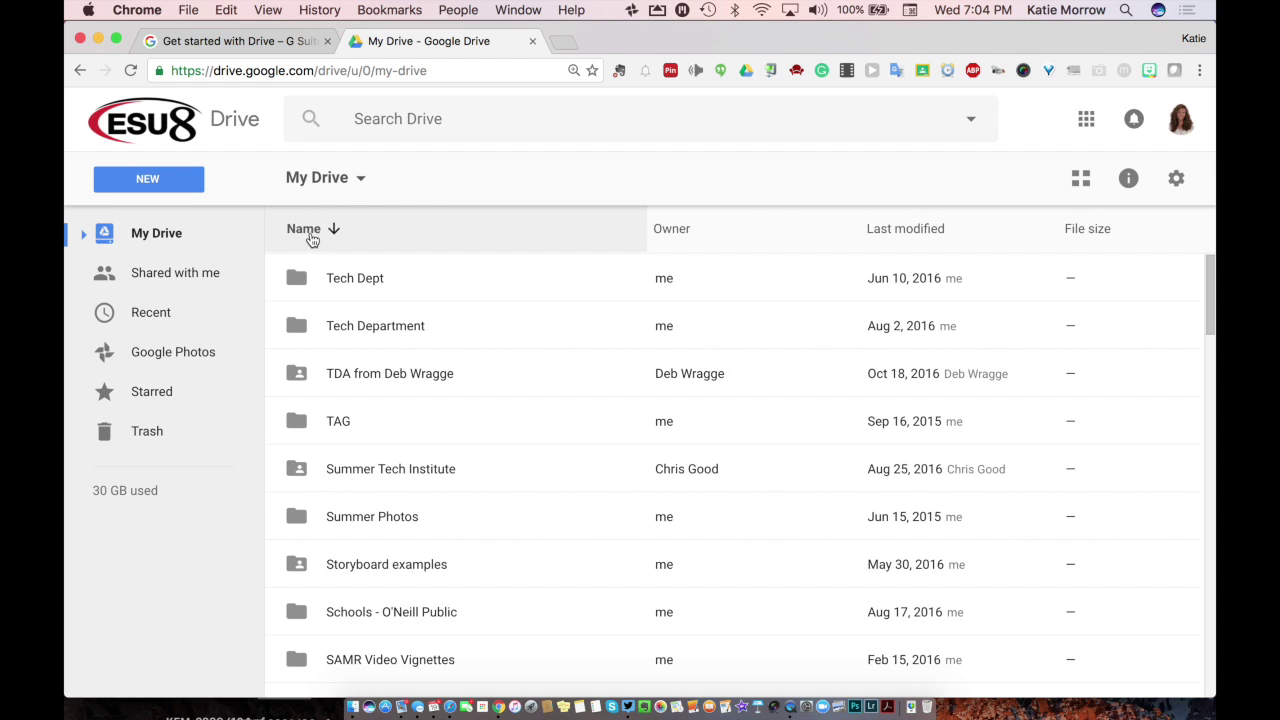
{"action": "left_click", "coordinate": [312, 240]}
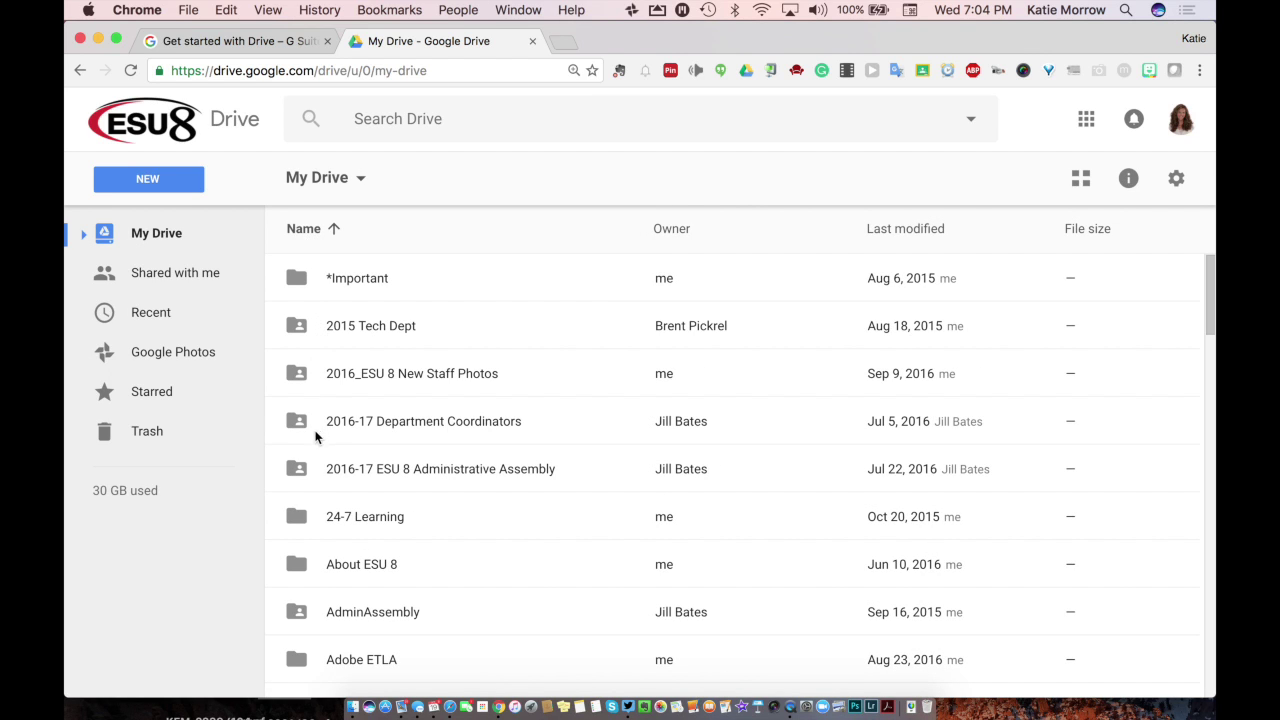
{"action": "left_click", "coordinate": [83, 236]}
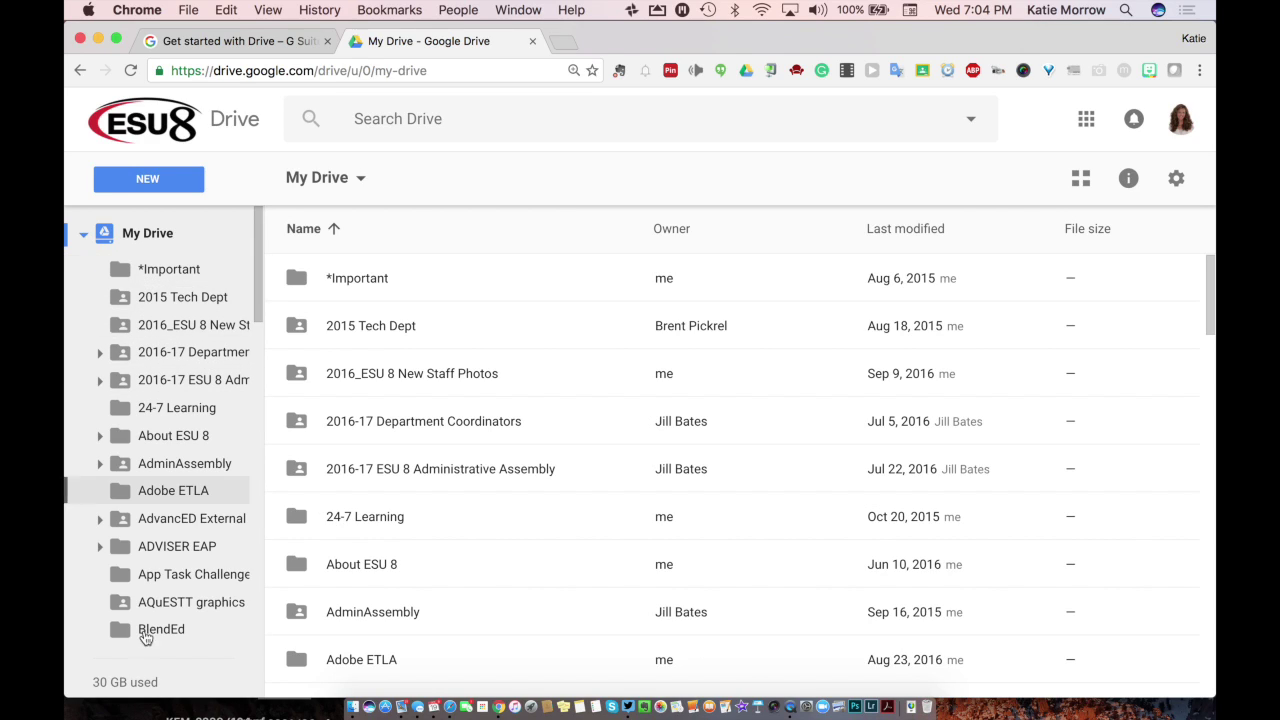
{"action": "left_click", "coordinate": [83, 235]}
{"action": "left_click", "coordinate": [955, 231]}
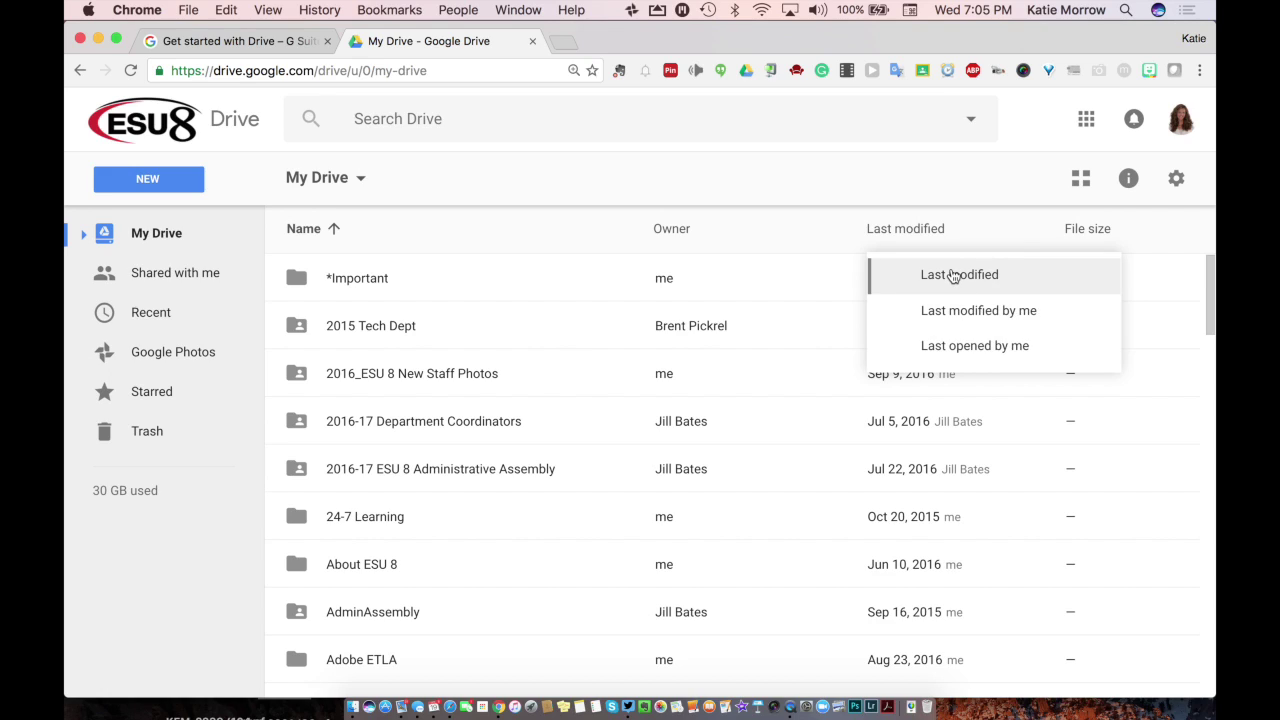
Step: Dismiss the date options without choosing one and scroll through the My Drive list
{"action": "left_click", "coordinate": [951, 170]}
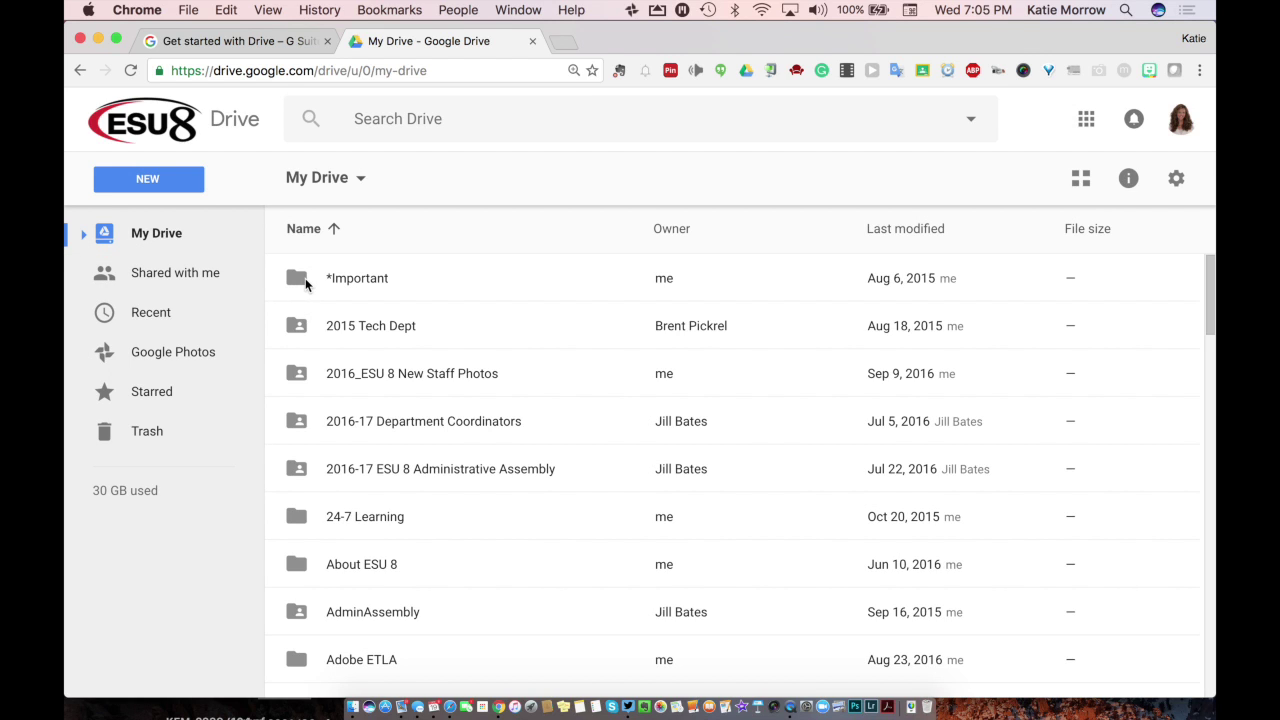
{"action": "scroll", "coordinate": [335, 332], "scroll_direction": "down", "scroll_amount": 10}
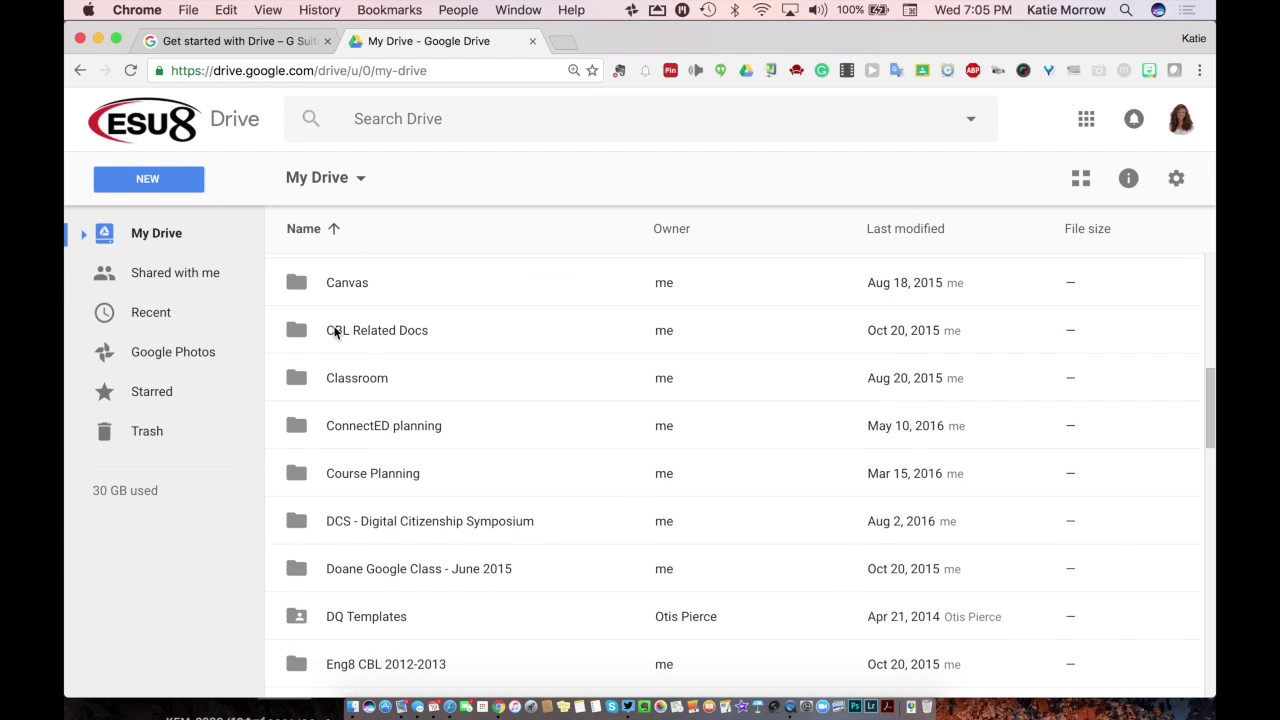
{"action": "scroll", "coordinate": [335, 332], "scroll_direction": "down", "scroll_amount": 12}
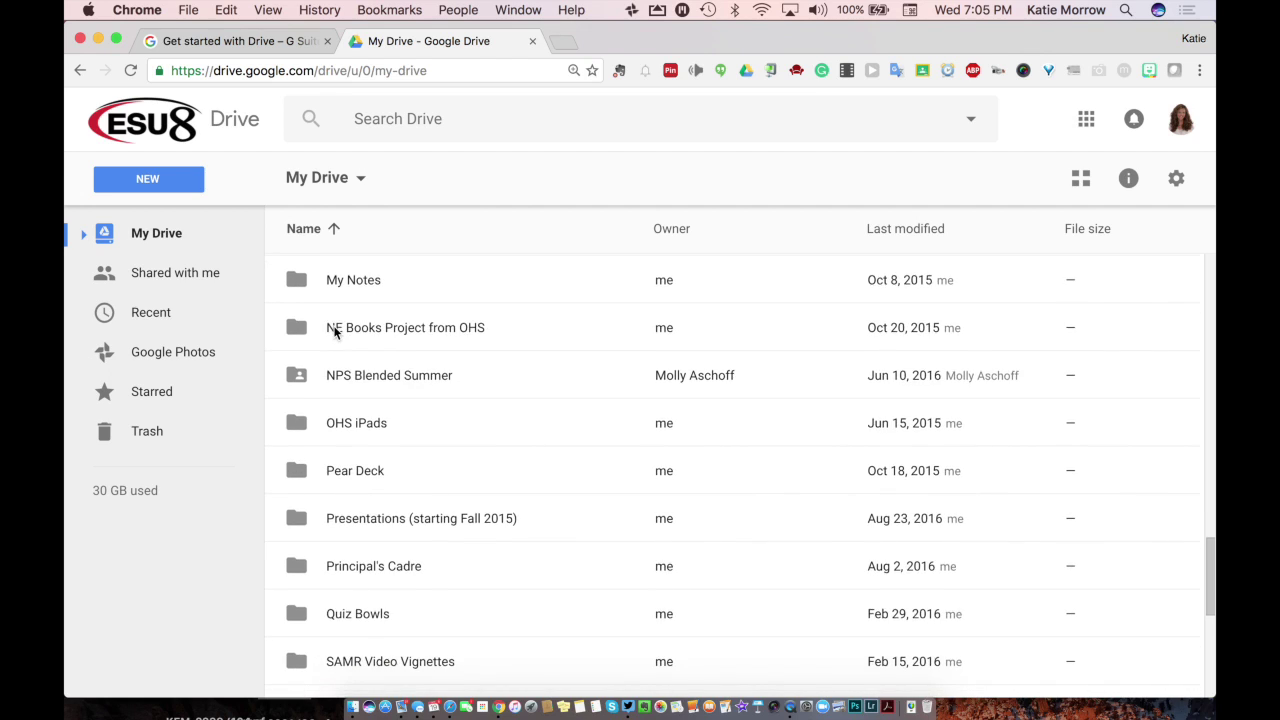
{"action": "scroll", "coordinate": [335, 332], "scroll_direction": "down", "scroll_amount": 2}
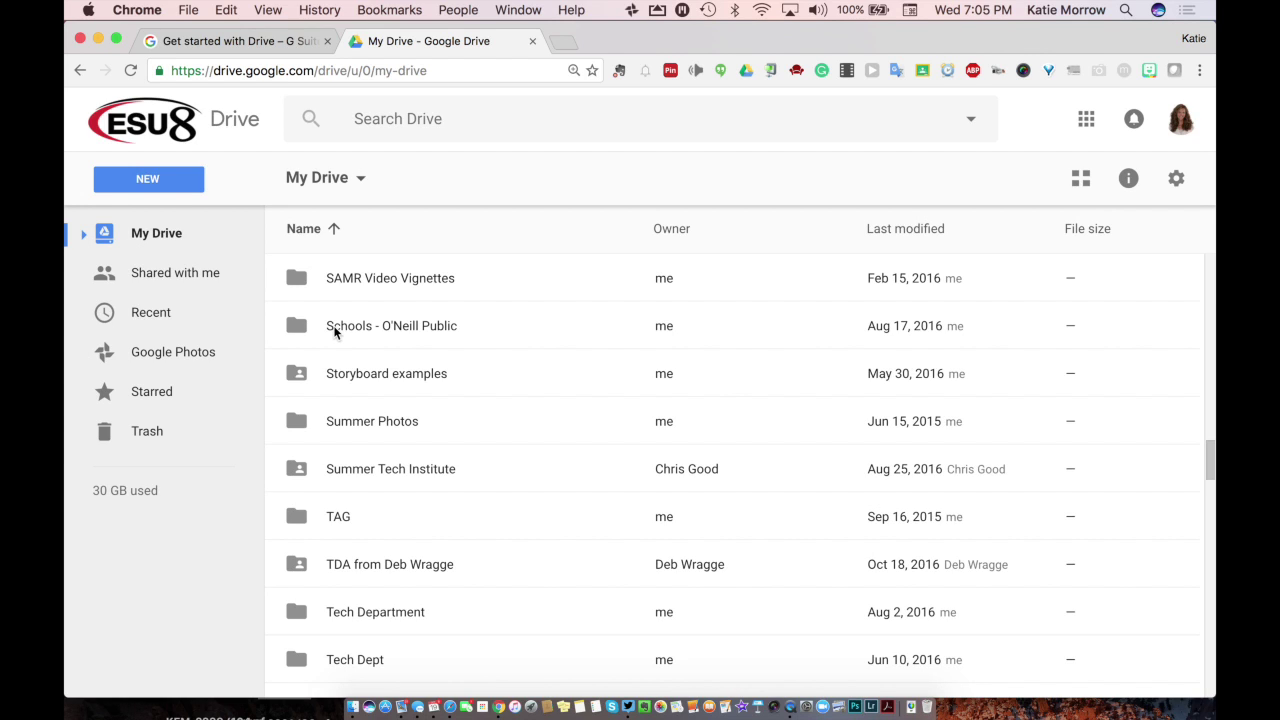
{"action": "scroll", "coordinate": [443, 388], "scroll_direction": "down", "scroll_amount": 10}
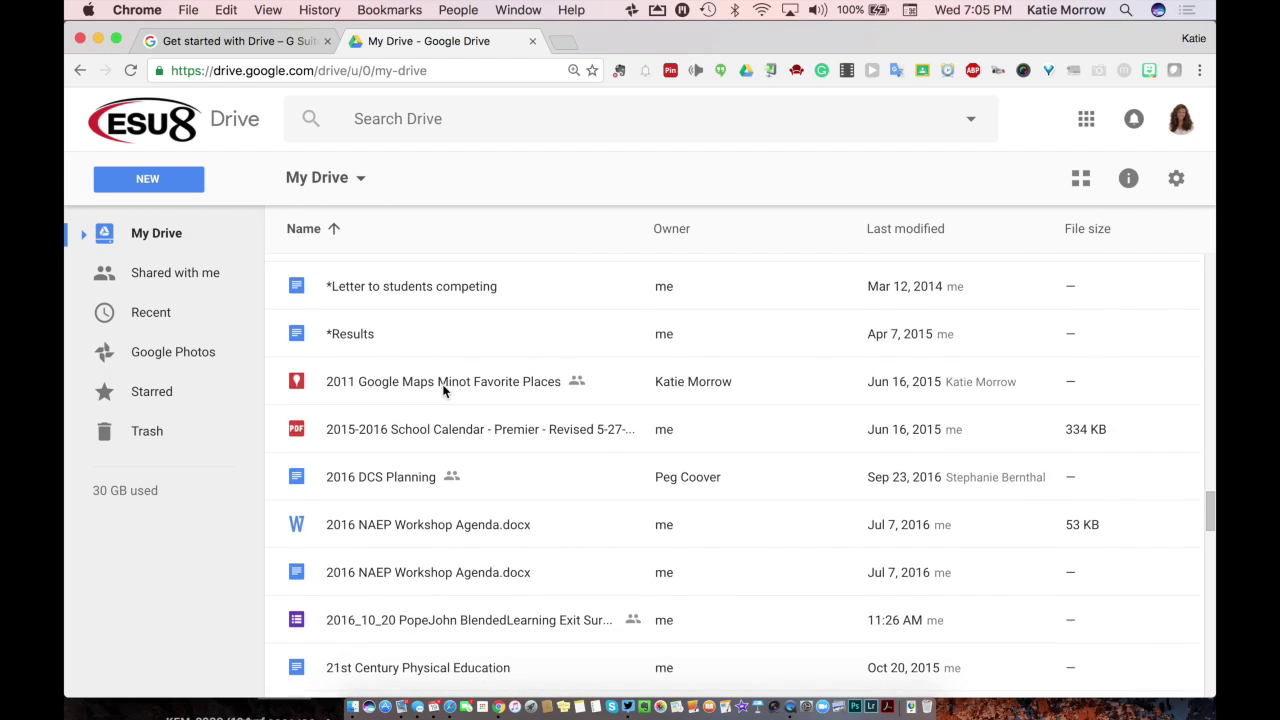
{"action": "scroll", "coordinate": [443, 390], "scroll_direction": "up", "scroll_amount": 3}
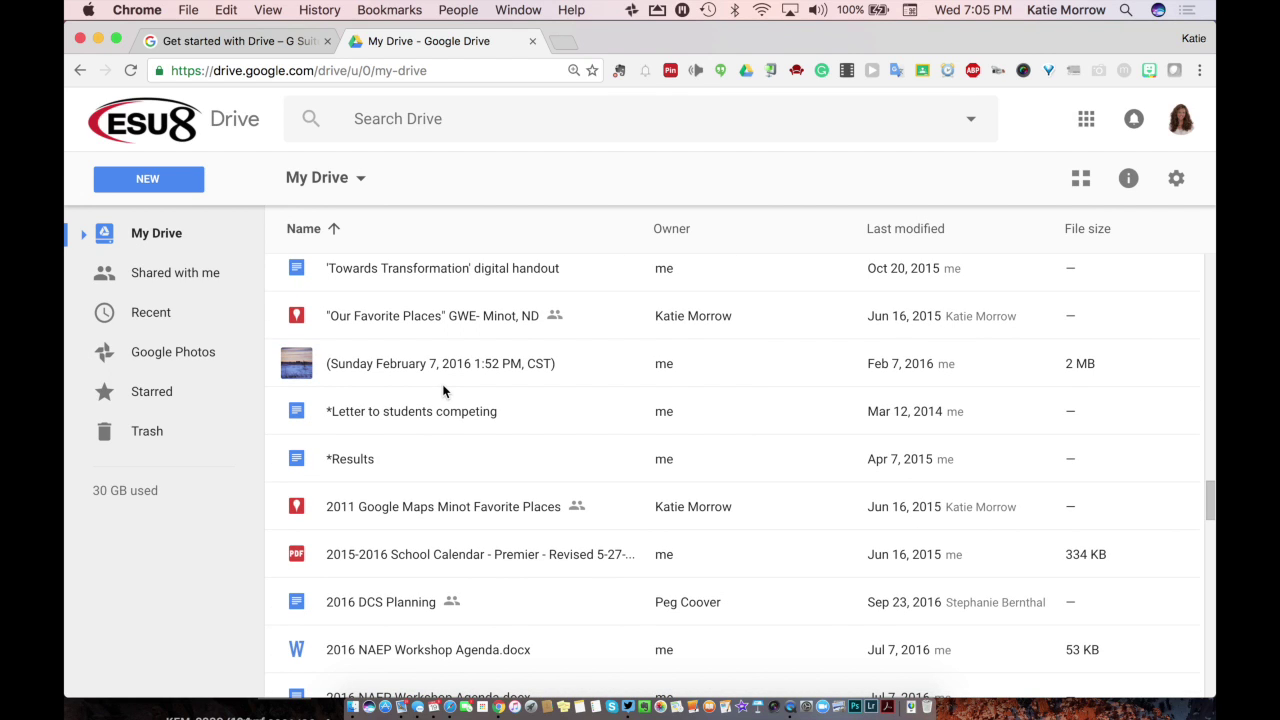
{"action": "scroll", "coordinate": [440, 390], "scroll_direction": "up", "scroll_amount": 4}
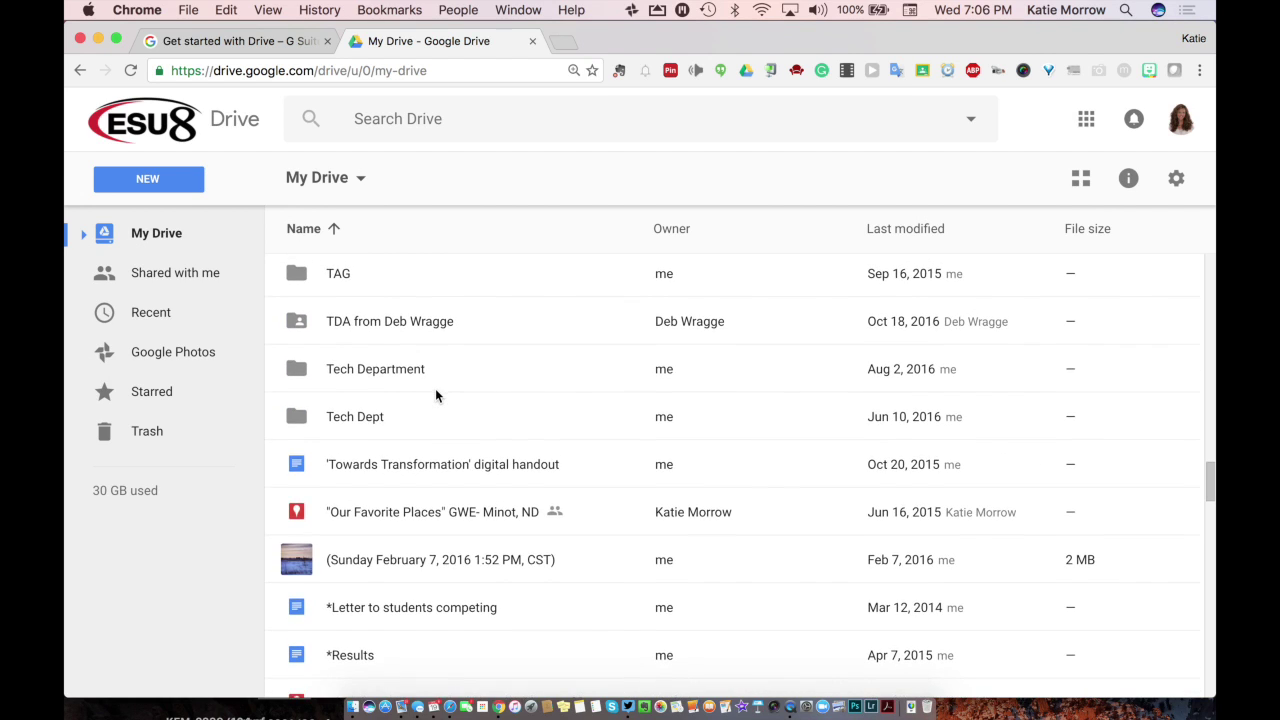
{"action": "scroll", "coordinate": [435, 395], "scroll_direction": "down", "scroll_amount": 1}
{"action": "scroll", "coordinate": [435, 395], "scroll_direction": "down", "scroll_amount": 1}
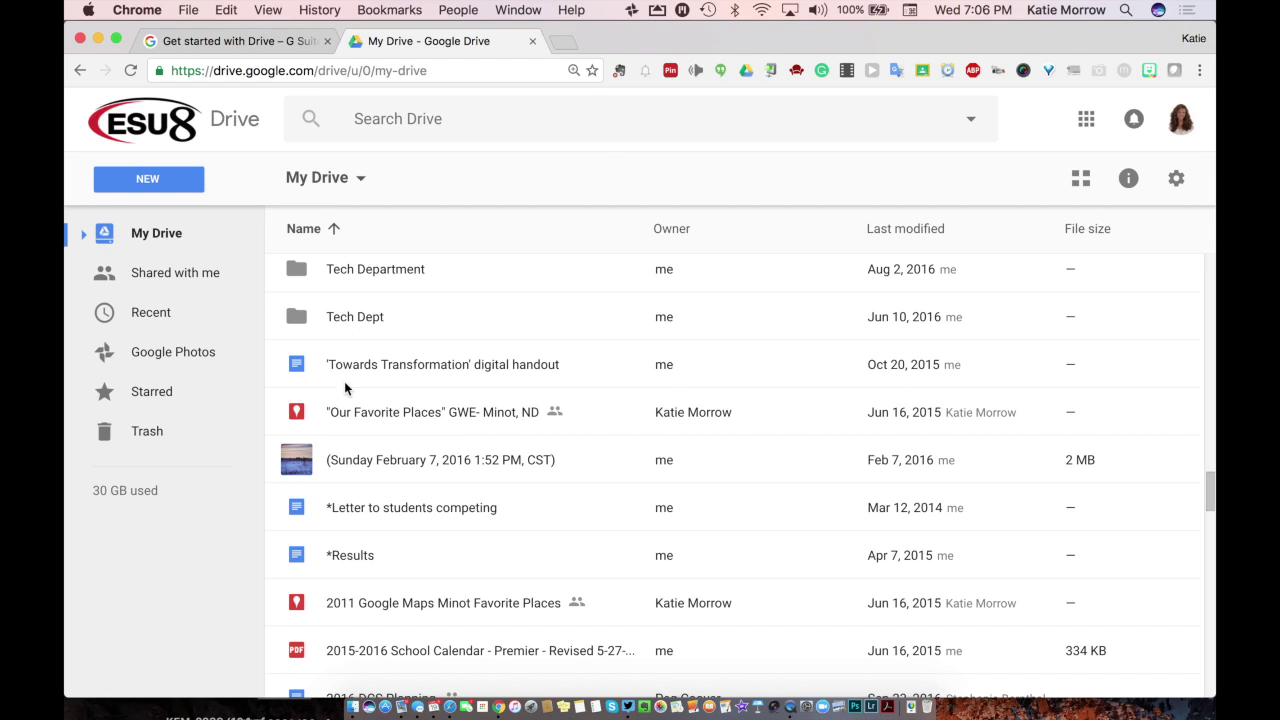
{"action": "scroll", "coordinate": [352, 389], "scroll_direction": "down", "scroll_amount": 6}
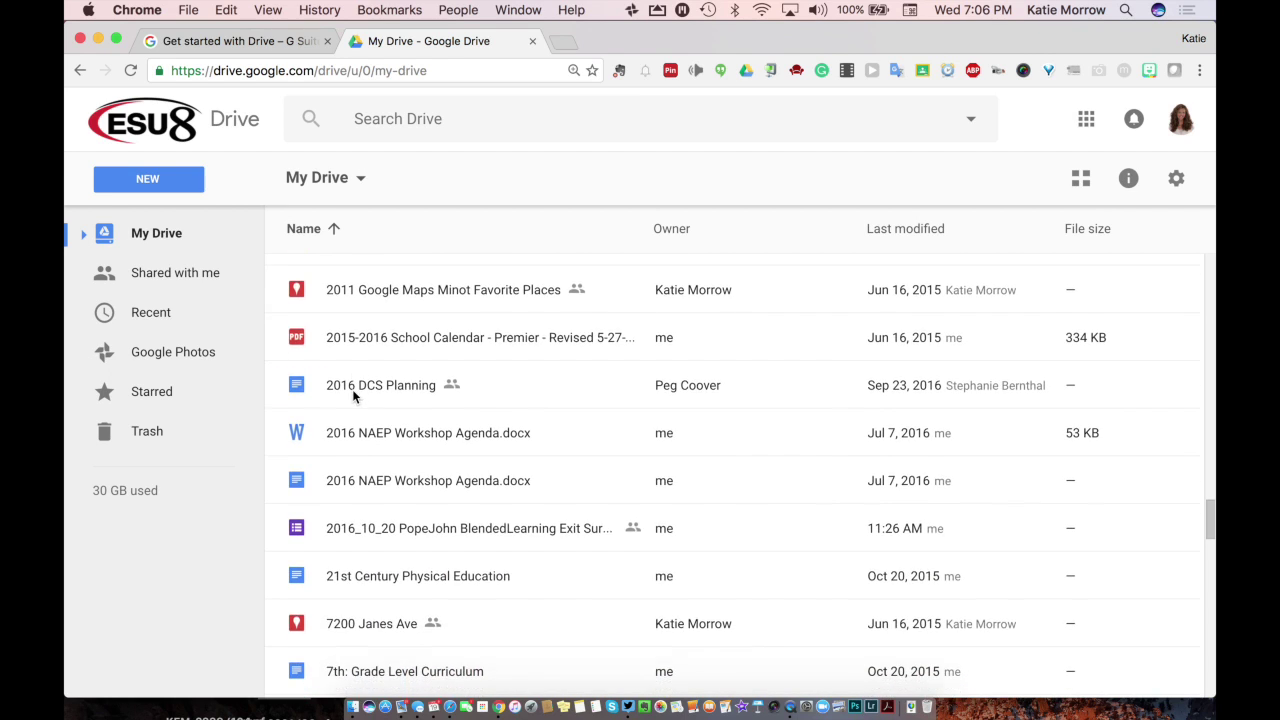
{"action": "scroll", "coordinate": [352, 389], "scroll_direction": "down", "scroll_amount": 5}
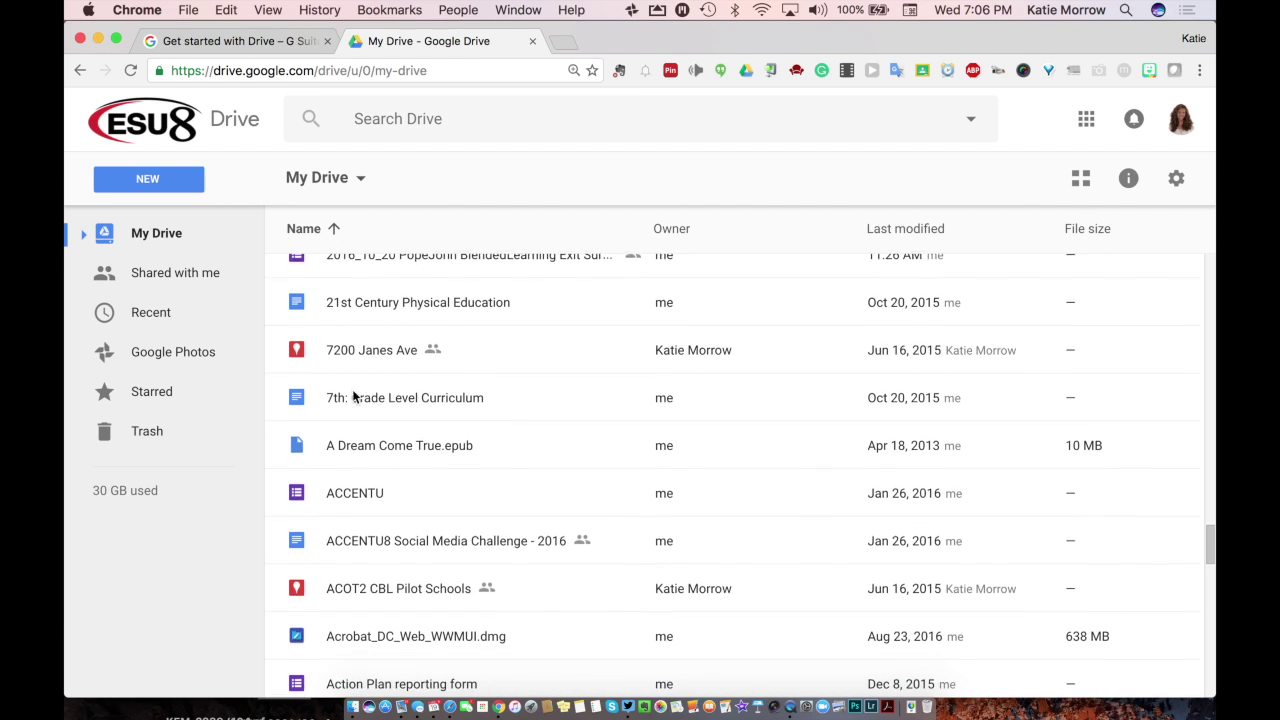
{"action": "scroll", "coordinate": [352, 389], "scroll_direction": "down", "scroll_amount": 3}
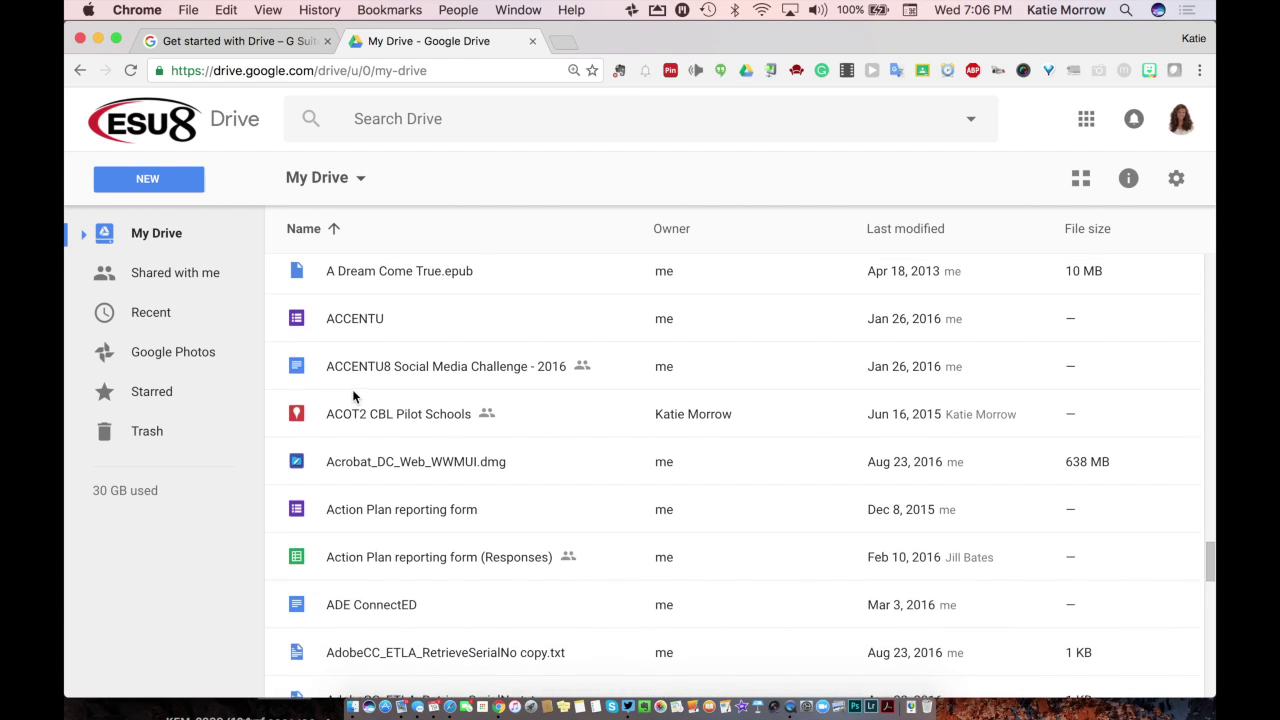
{"action": "scroll", "coordinate": [352, 389], "scroll_direction": "up", "scroll_amount": 1}
{"action": "scroll", "coordinate": [878, 229], "scroll_direction": "up", "scroll_amount": 5}
Step: Sort My Drive by last modified date, newest first, and review the reordered list
{"action": "left_click", "coordinate": [880, 229]}
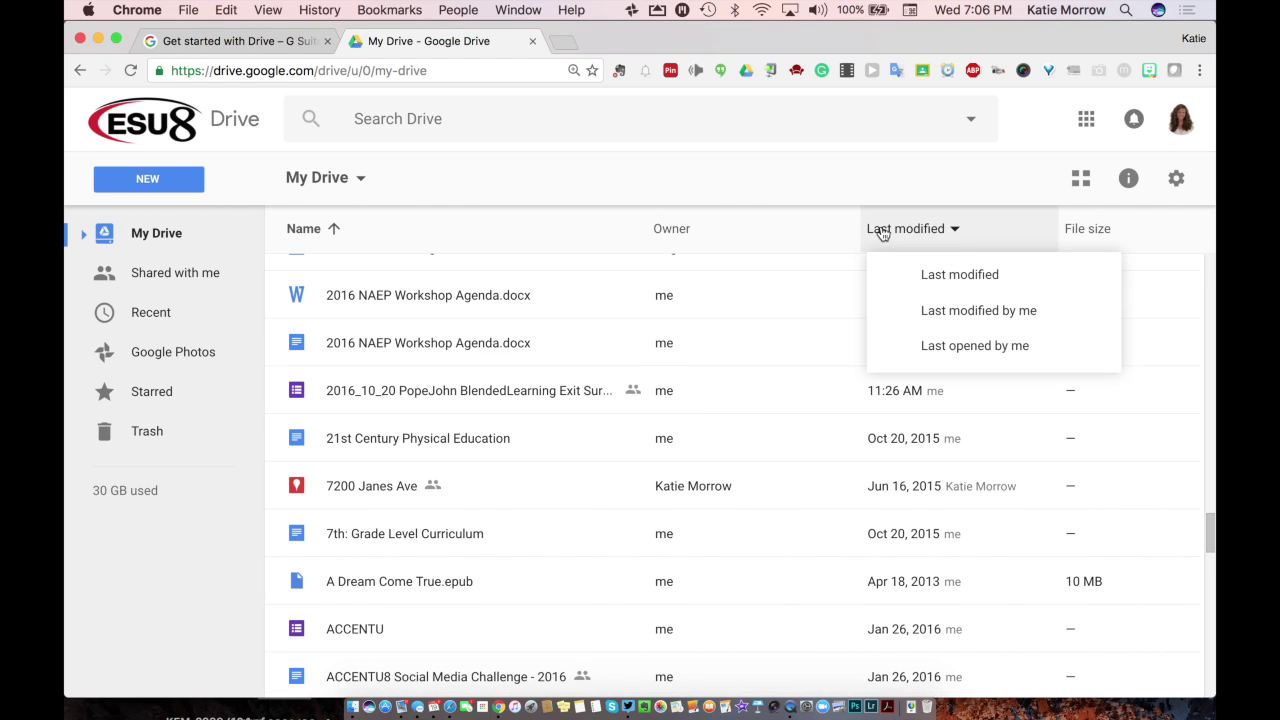
{"action": "left_click", "coordinate": [933, 275]}
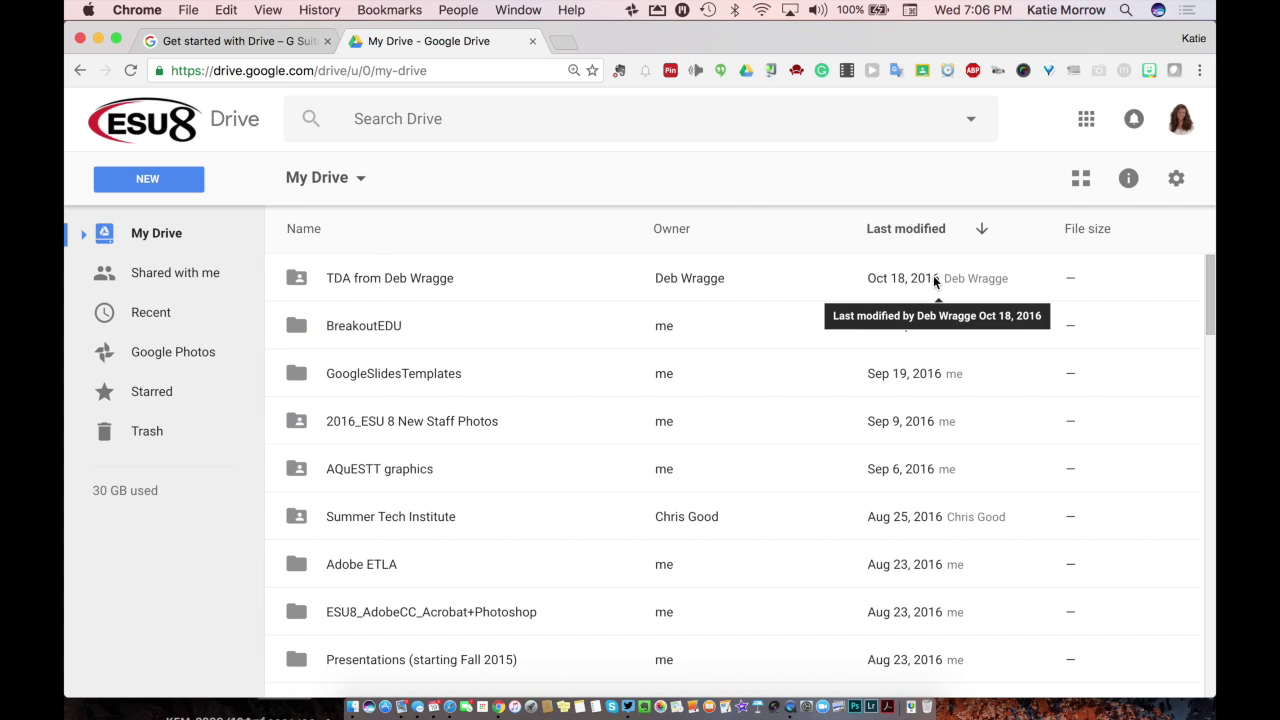
{"action": "scroll", "coordinate": [419, 342], "scroll_direction": "down", "scroll_amount": 20}
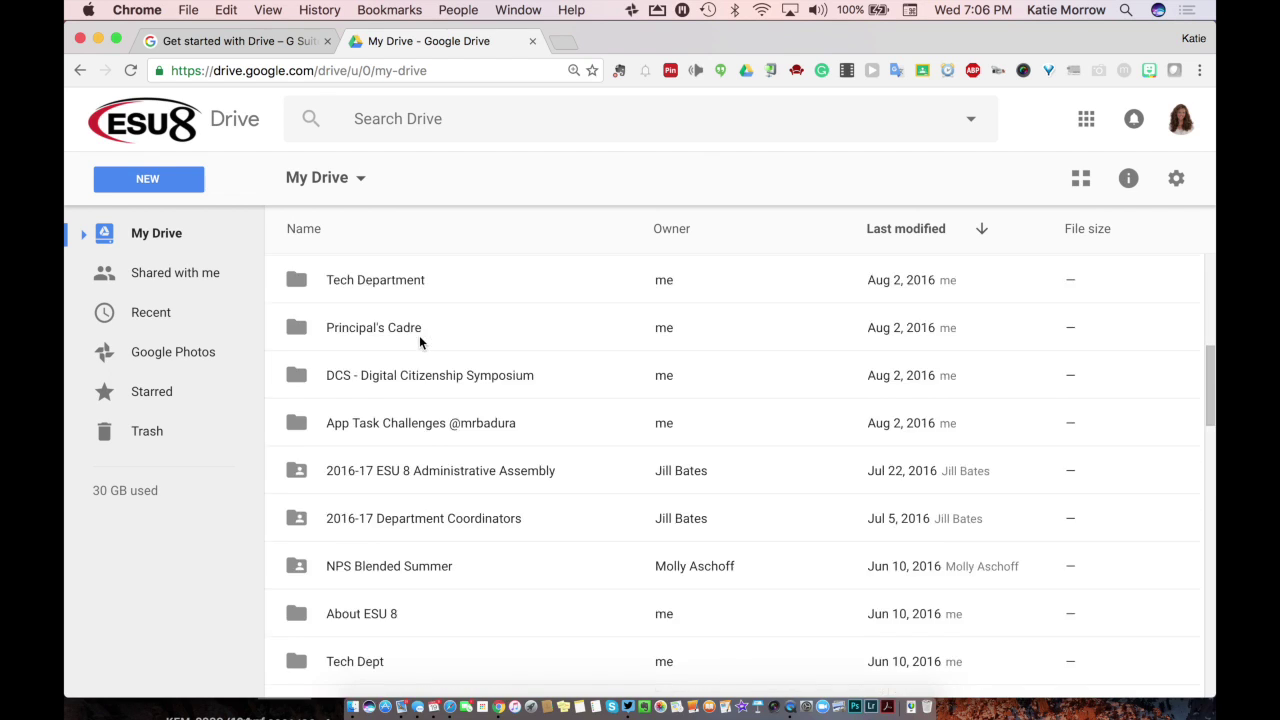
{"action": "scroll", "coordinate": [419, 342], "scroll_direction": "down", "scroll_amount": 6}
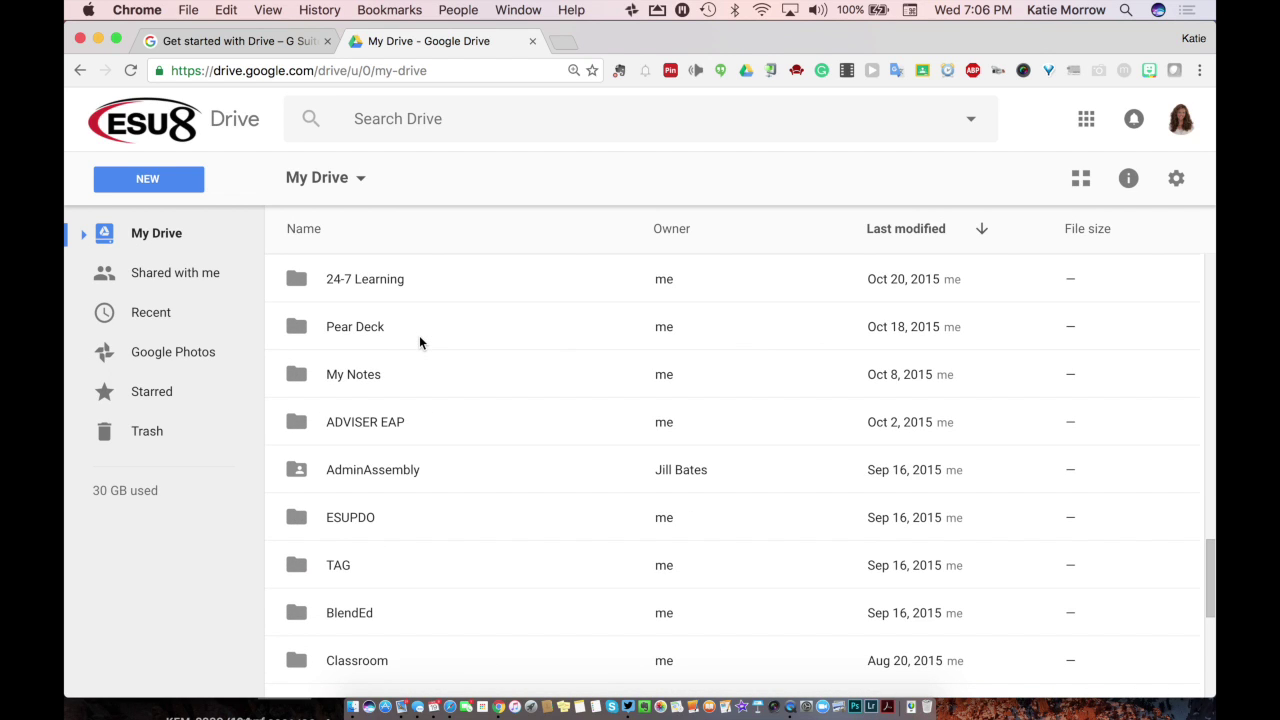
{"action": "scroll", "coordinate": [415, 373], "scroll_direction": "down", "scroll_amount": 2}
{"action": "scroll", "coordinate": [411, 480], "scroll_direction": "down", "scroll_amount": 15}
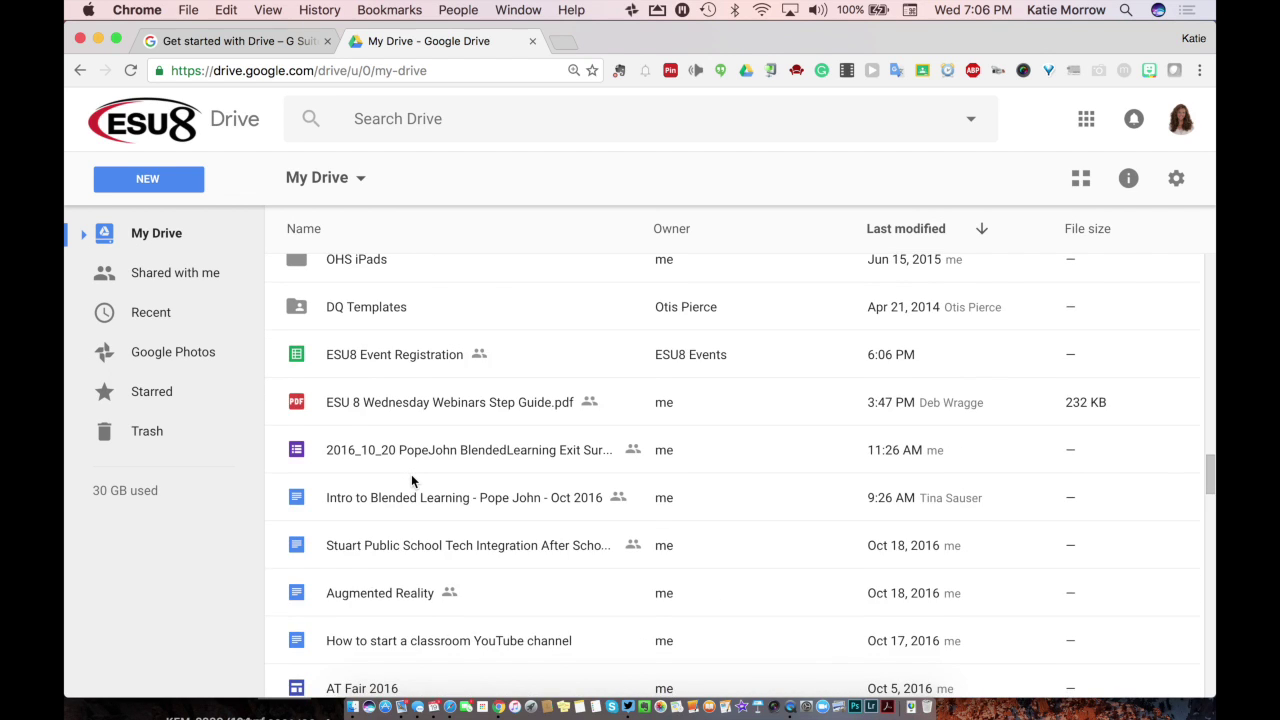
{"action": "scroll", "coordinate": [411, 480], "scroll_direction": "down", "scroll_amount": 3}
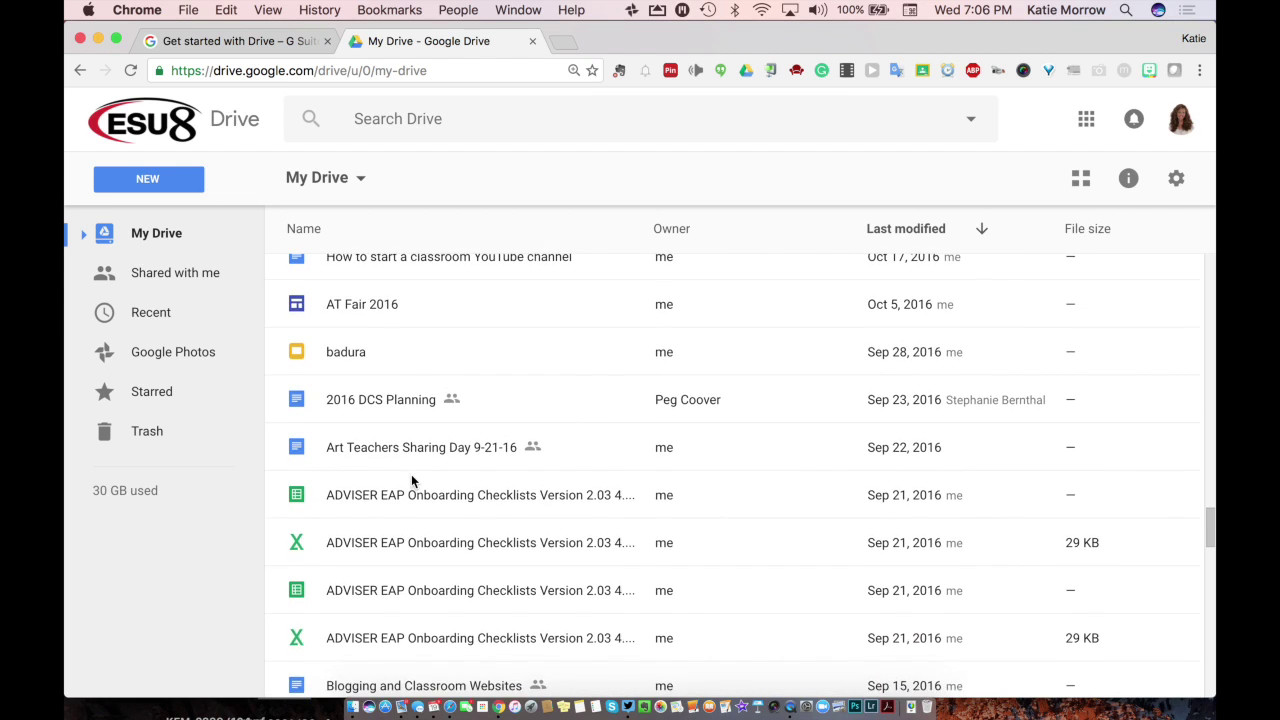
{"action": "scroll", "coordinate": [411, 480], "scroll_direction": "up", "scroll_amount": 5}
{"action": "scroll", "coordinate": [411, 474], "scroll_direction": "up", "scroll_amount": 3}
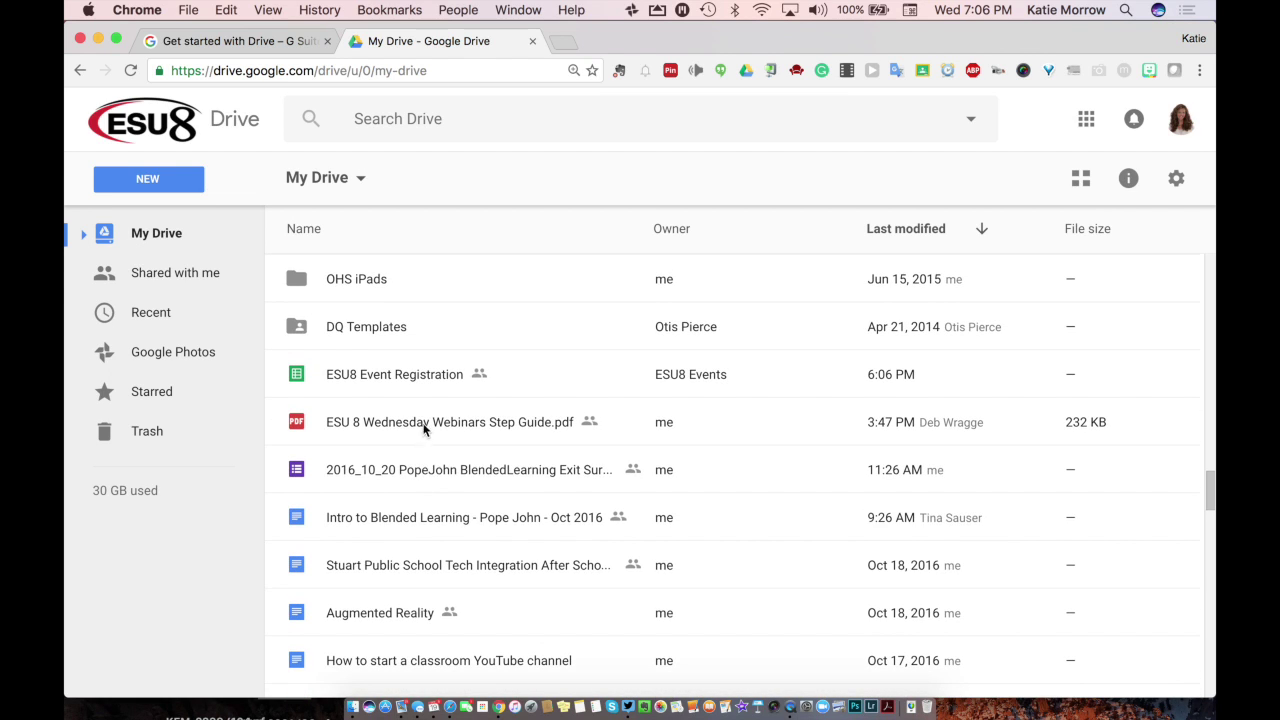
Step: Show Recent files and scroll through the Today, this week and this month groups
{"action": "left_click", "coordinate": [151, 315]}
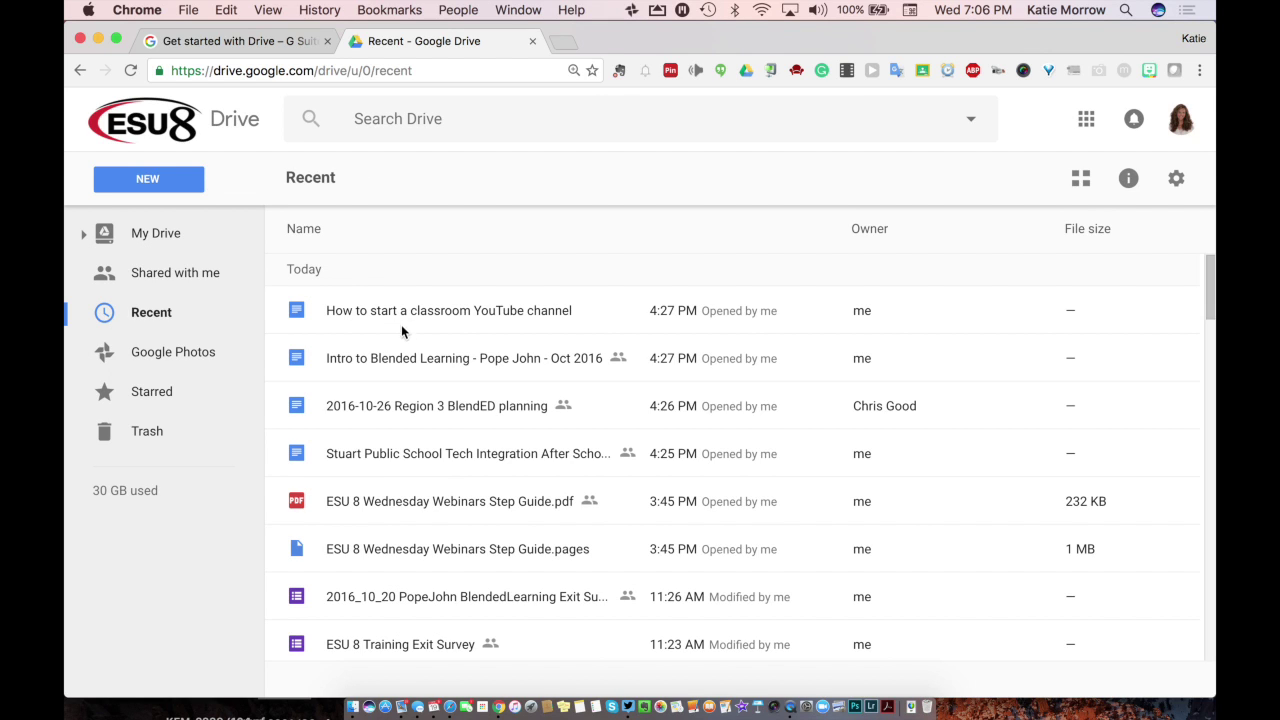
{"action": "scroll", "coordinate": [410, 340], "scroll_direction": "down", "scroll_amount": 4}
{"action": "scroll", "coordinate": [415, 357], "scroll_direction": "down", "scroll_amount": 2}
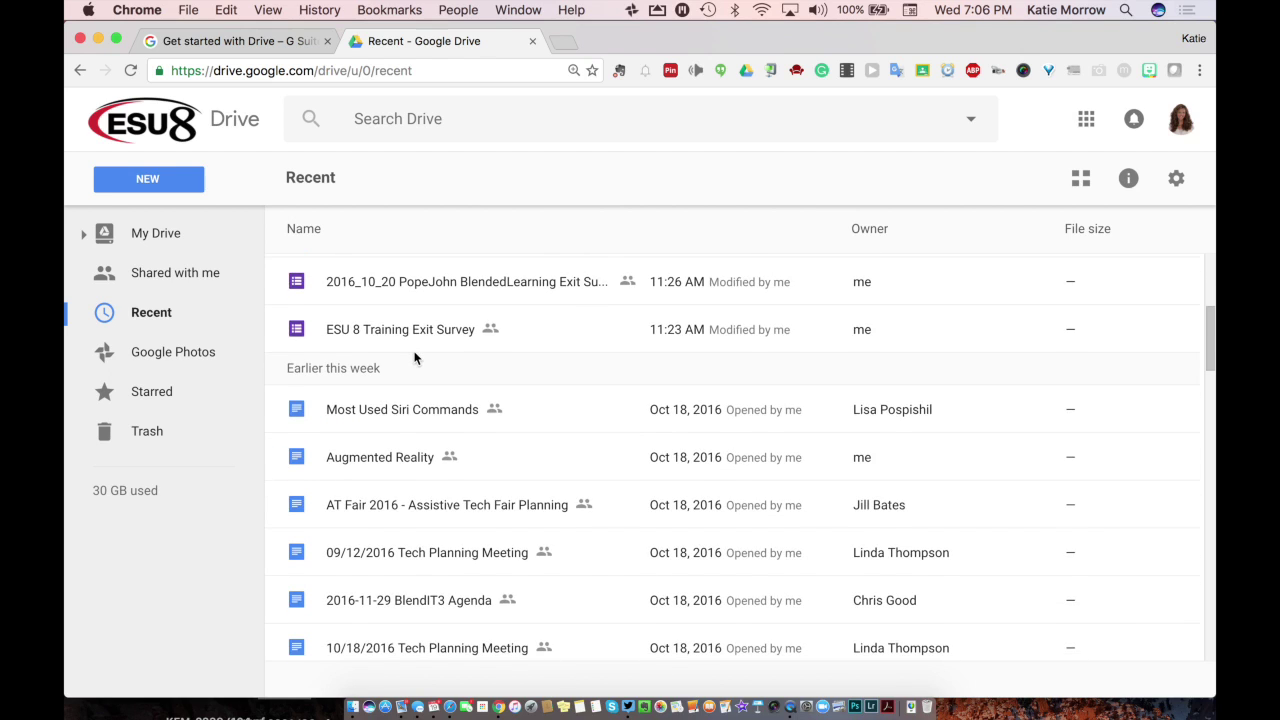
{"action": "scroll", "coordinate": [389, 500], "scroll_direction": "down", "scroll_amount": 8}
{"action": "scroll", "coordinate": [390, 505], "scroll_direction": "down", "scroll_amount": 1}
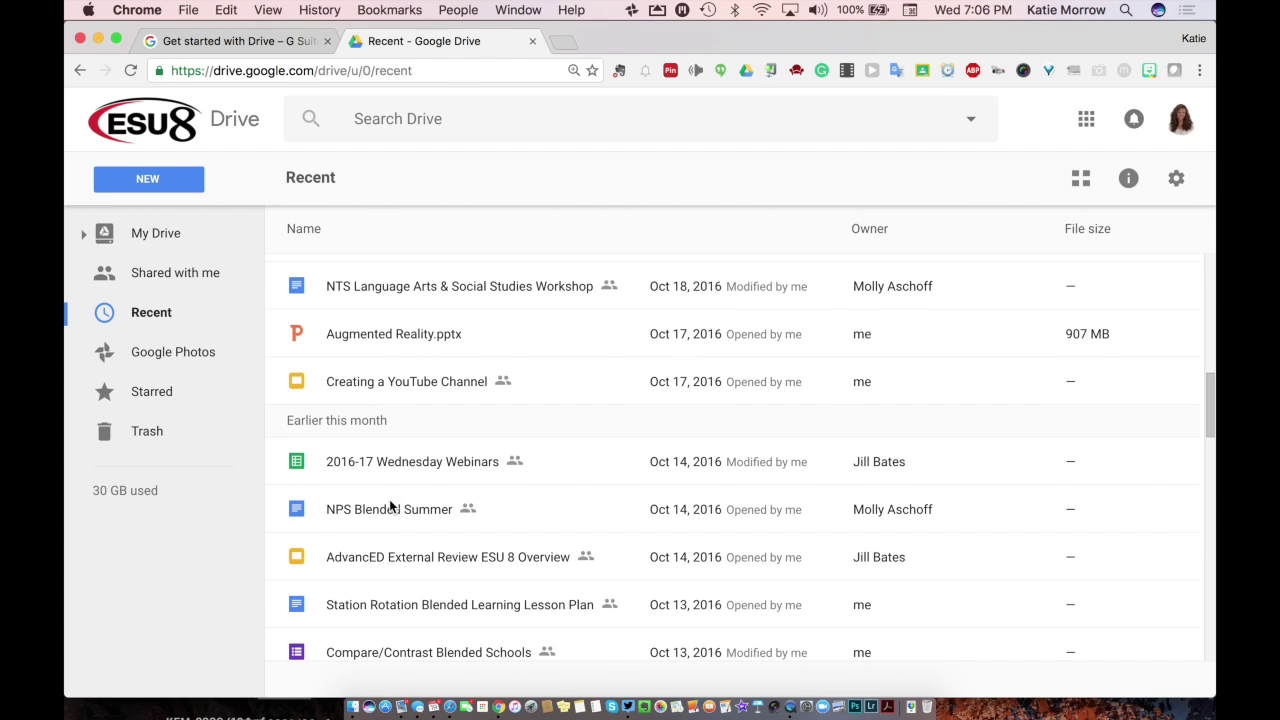
{"action": "scroll", "coordinate": [390, 505], "scroll_direction": "down", "scroll_amount": 8}
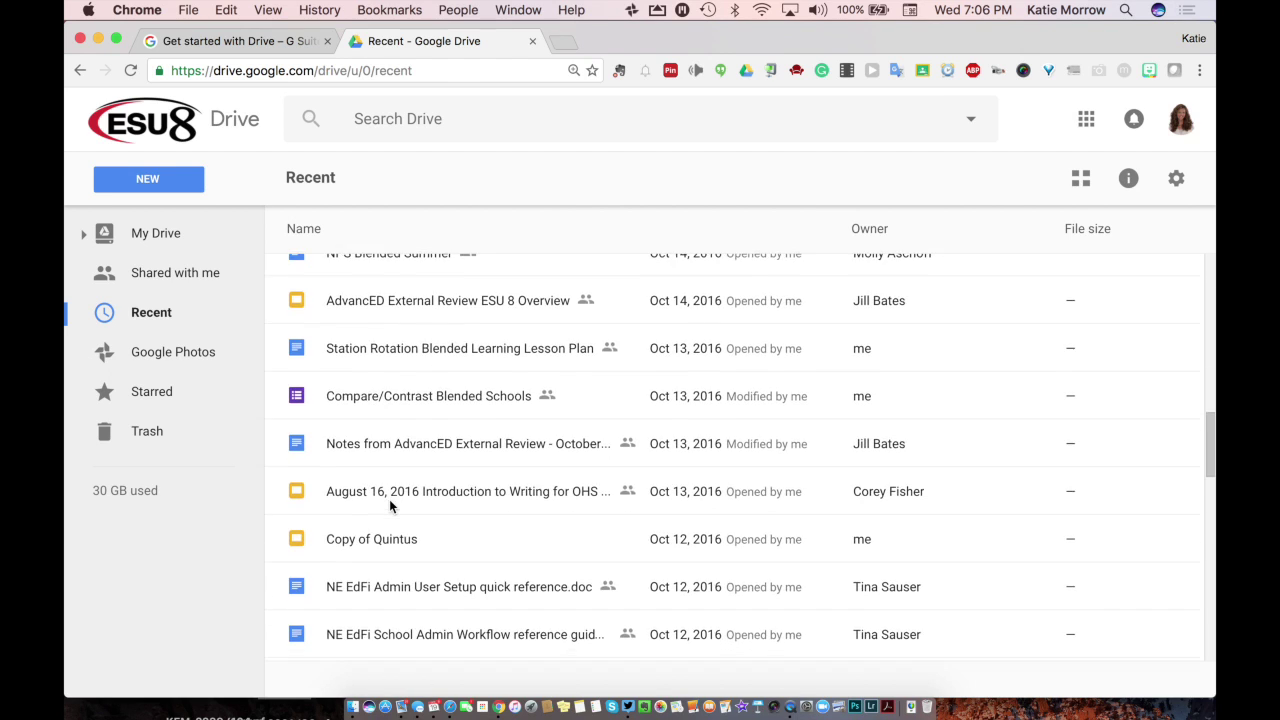
{"action": "scroll", "coordinate": [390, 505], "scroll_direction": "up", "scroll_amount": 7}
{"action": "scroll", "coordinate": [389, 499], "scroll_direction": "up", "scroll_amount": 10}
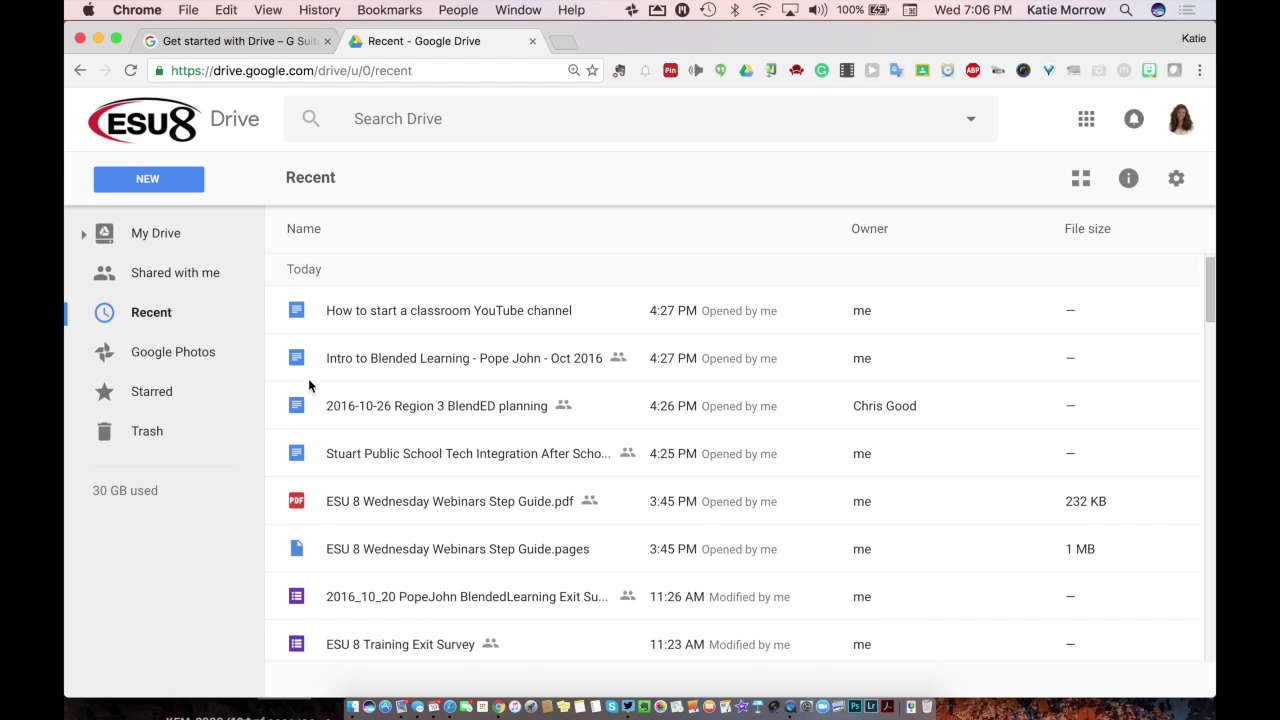
Step: Open the Shared with me list and scroll through the files others have shared
{"action": "left_click", "coordinate": [179, 283]}
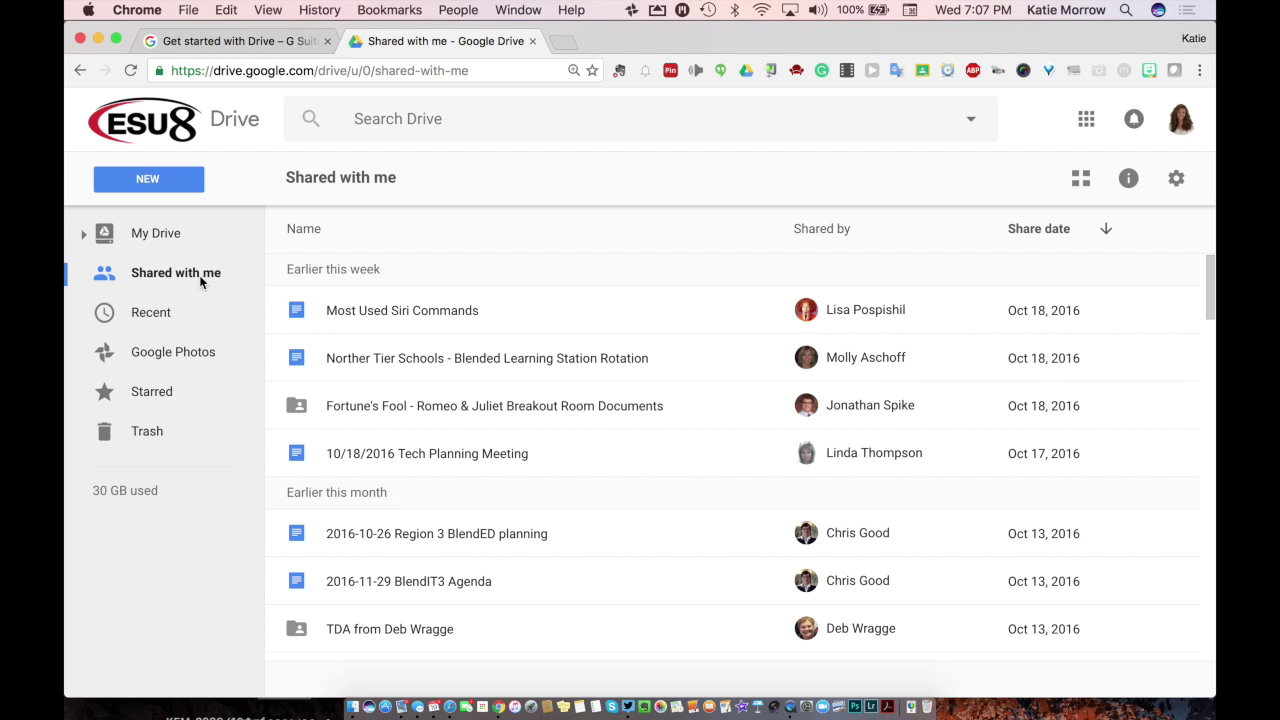
{"action": "scroll", "coordinate": [301, 527], "scroll_direction": "down", "scroll_amount": 4}
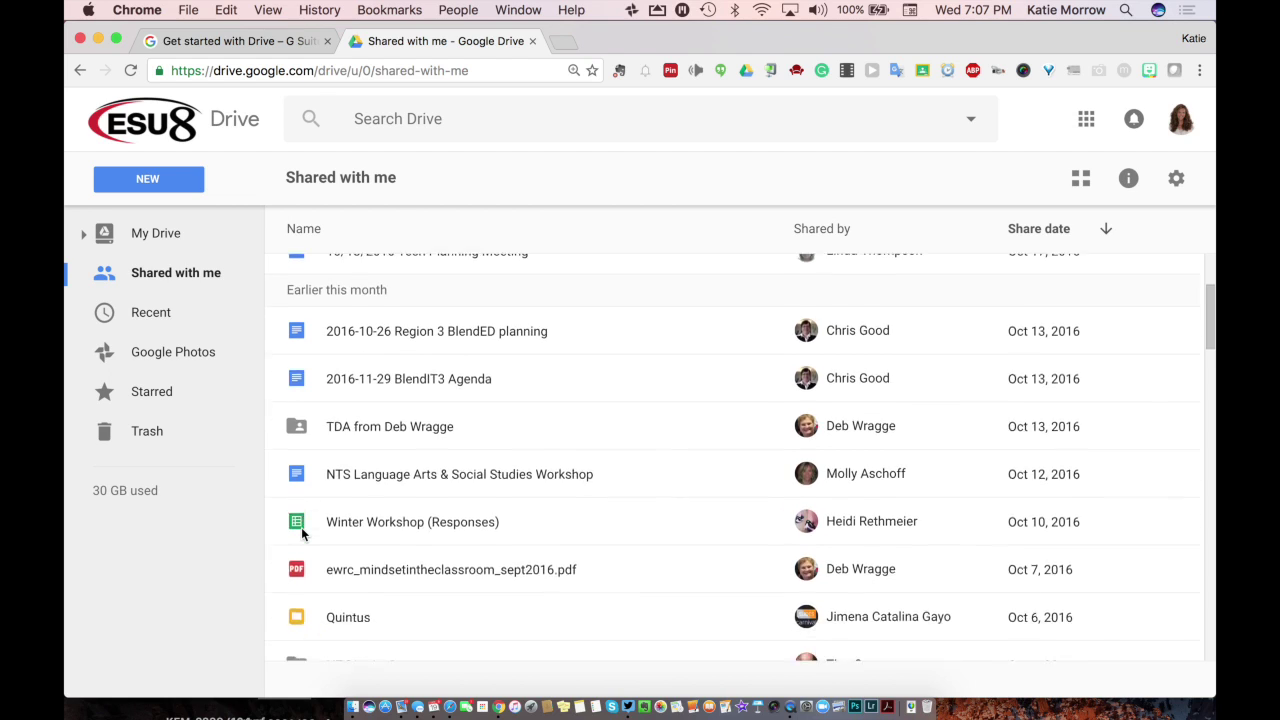
{"action": "scroll", "coordinate": [301, 527], "scroll_direction": "down", "scroll_amount": 1}
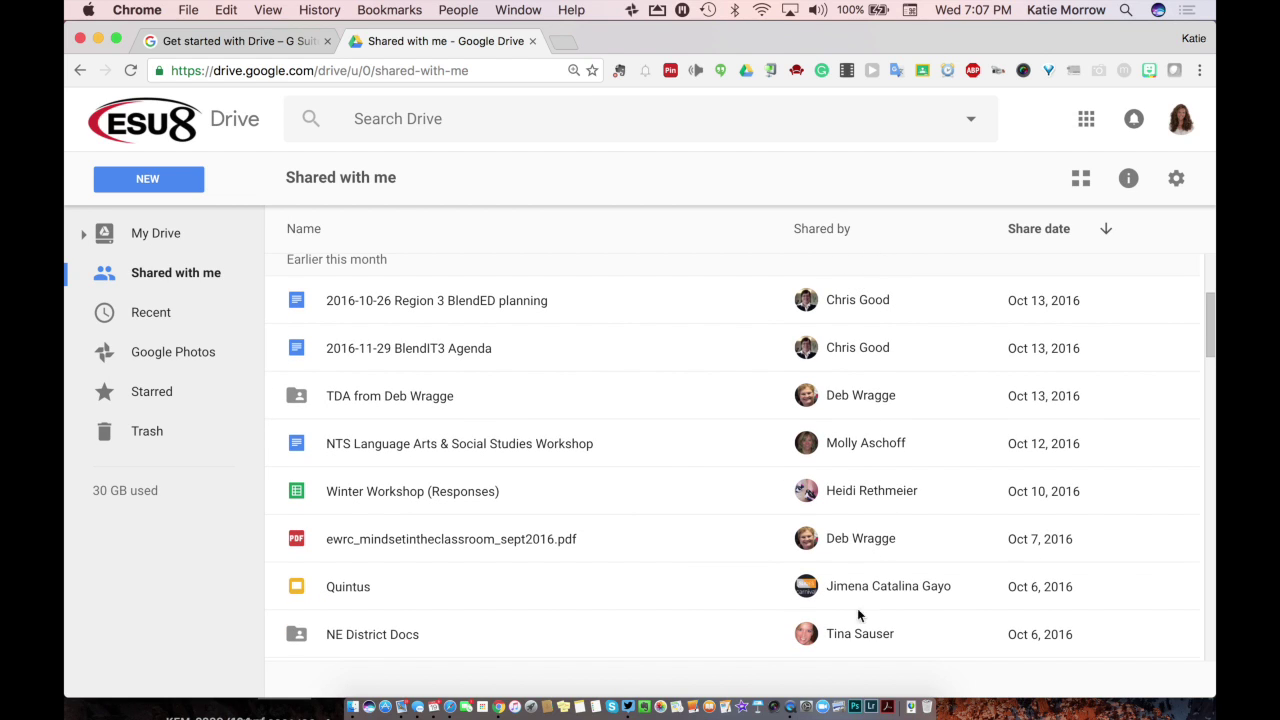
{"action": "scroll", "coordinate": [833, 360], "scroll_direction": "up", "scroll_amount": 5}
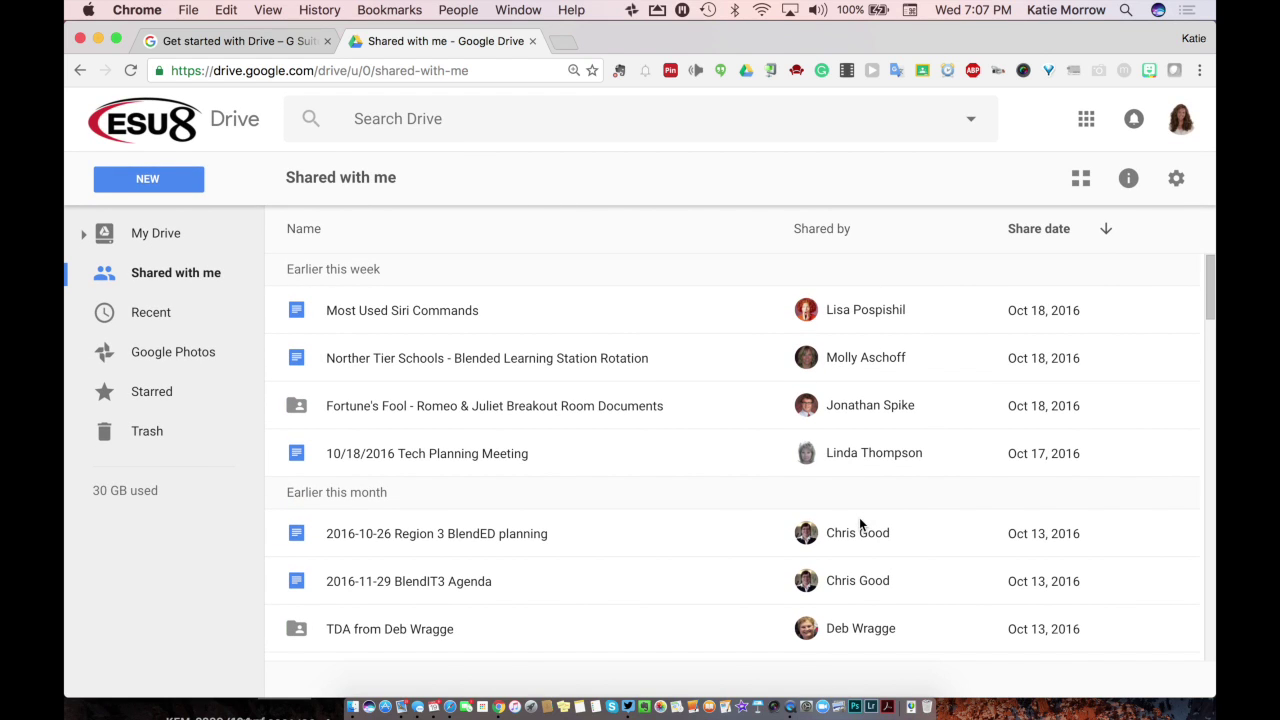
{"action": "scroll", "coordinate": [859, 517], "scroll_direction": "down", "scroll_amount": 12}
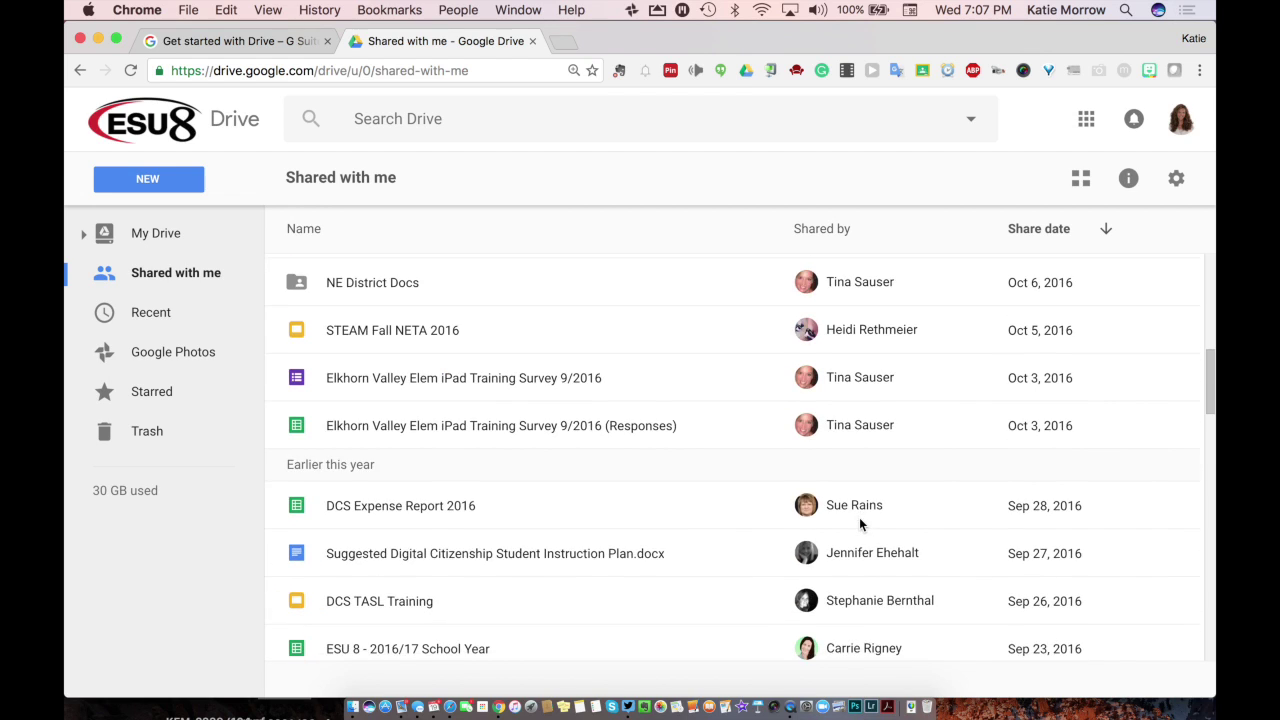
{"action": "scroll", "coordinate": [859, 517], "scroll_direction": "down", "scroll_amount": 13}
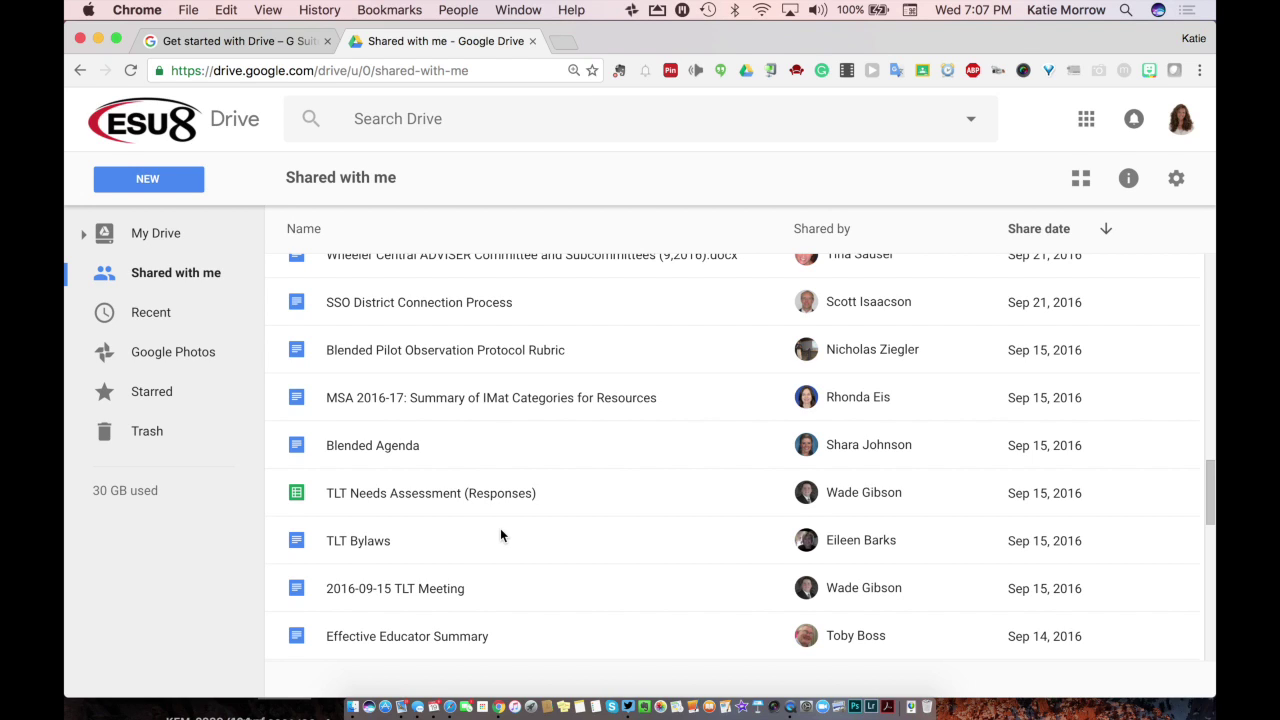
{"action": "scroll", "coordinate": [501, 534], "scroll_direction": "up", "scroll_amount": 10}
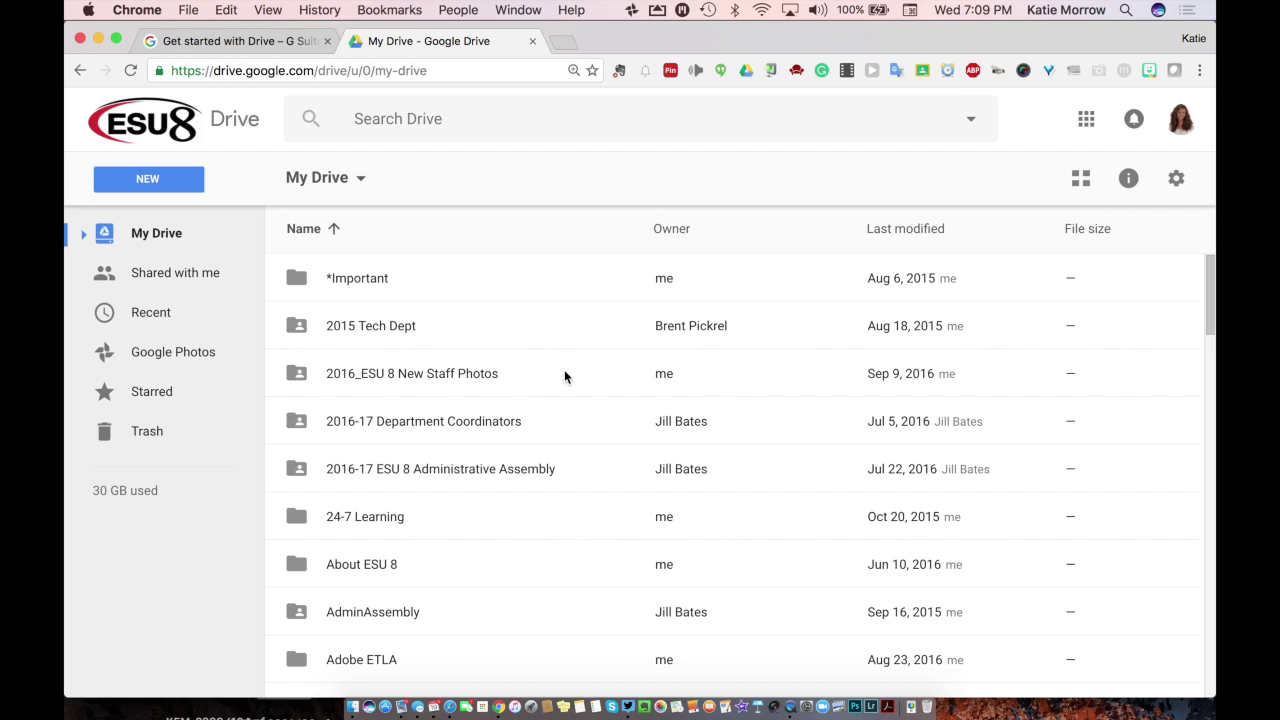
Step: Switch My Drive to grid view with folder tiles and file thumbnails
{"action": "left_click", "coordinate": [1085, 184]}
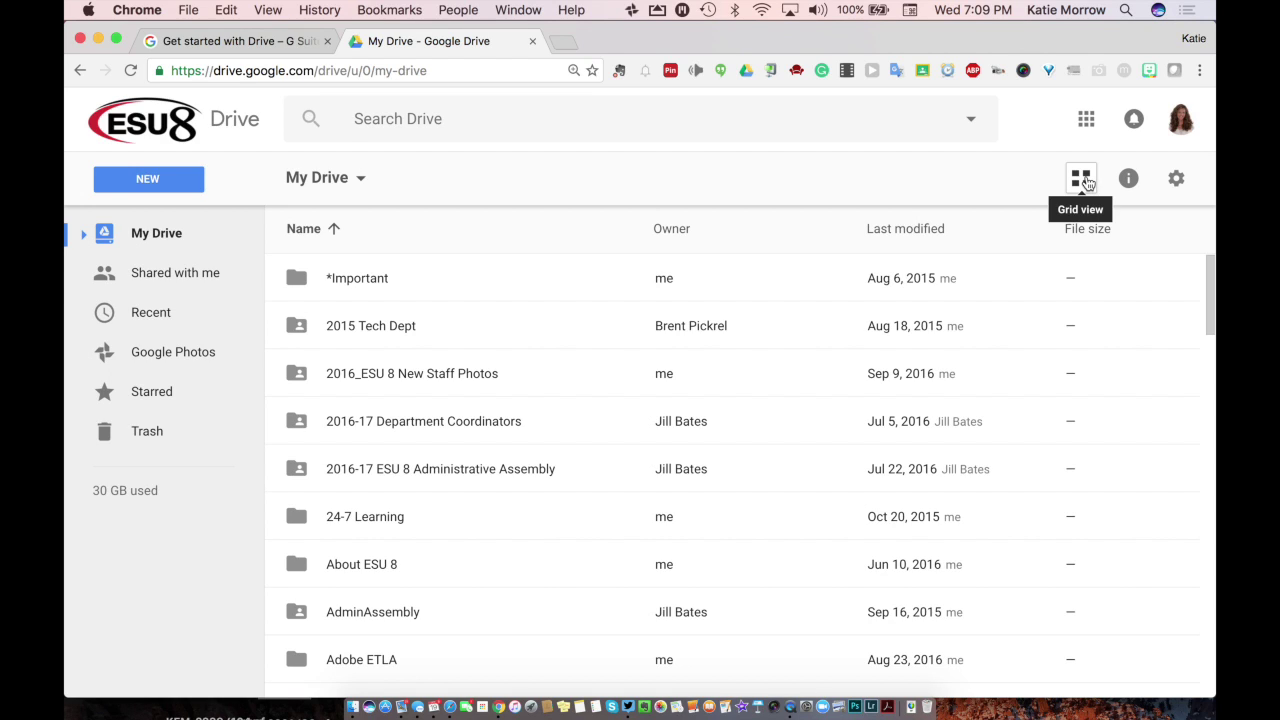
{"action": "left_click", "coordinate": [1085, 182]}
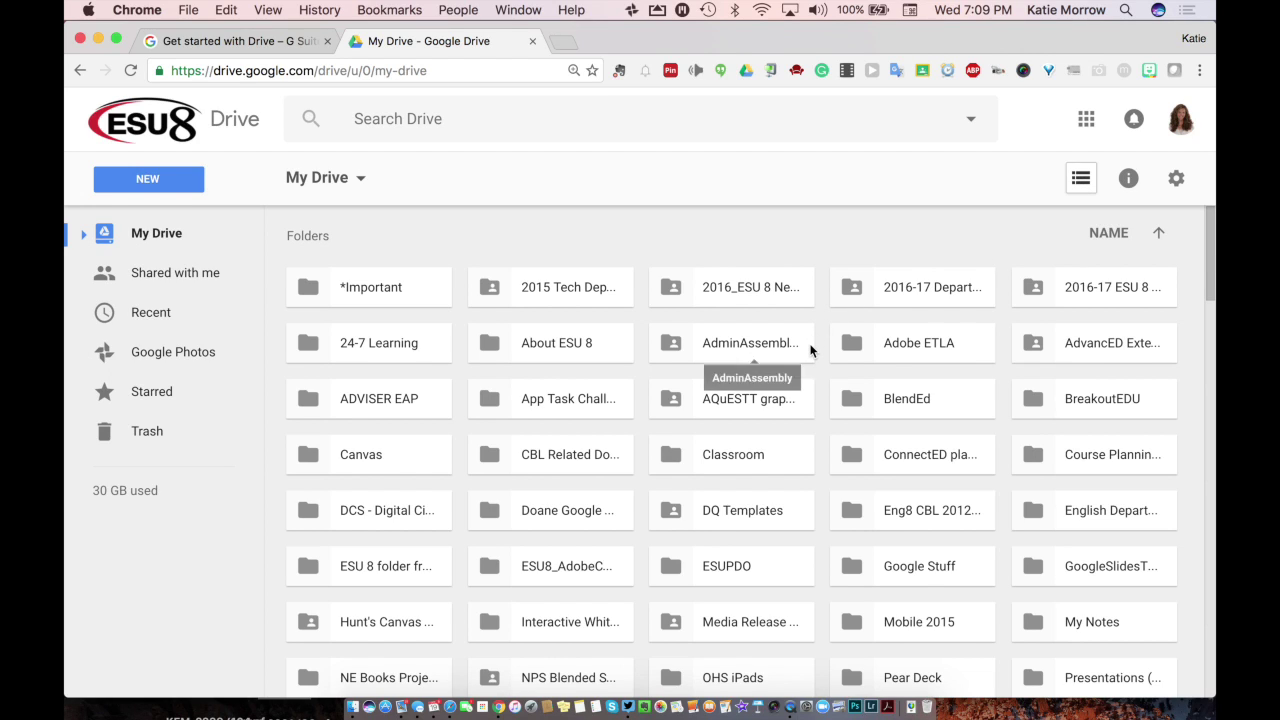
{"action": "scroll", "coordinate": [810, 350], "scroll_direction": "down", "scroll_amount": 5}
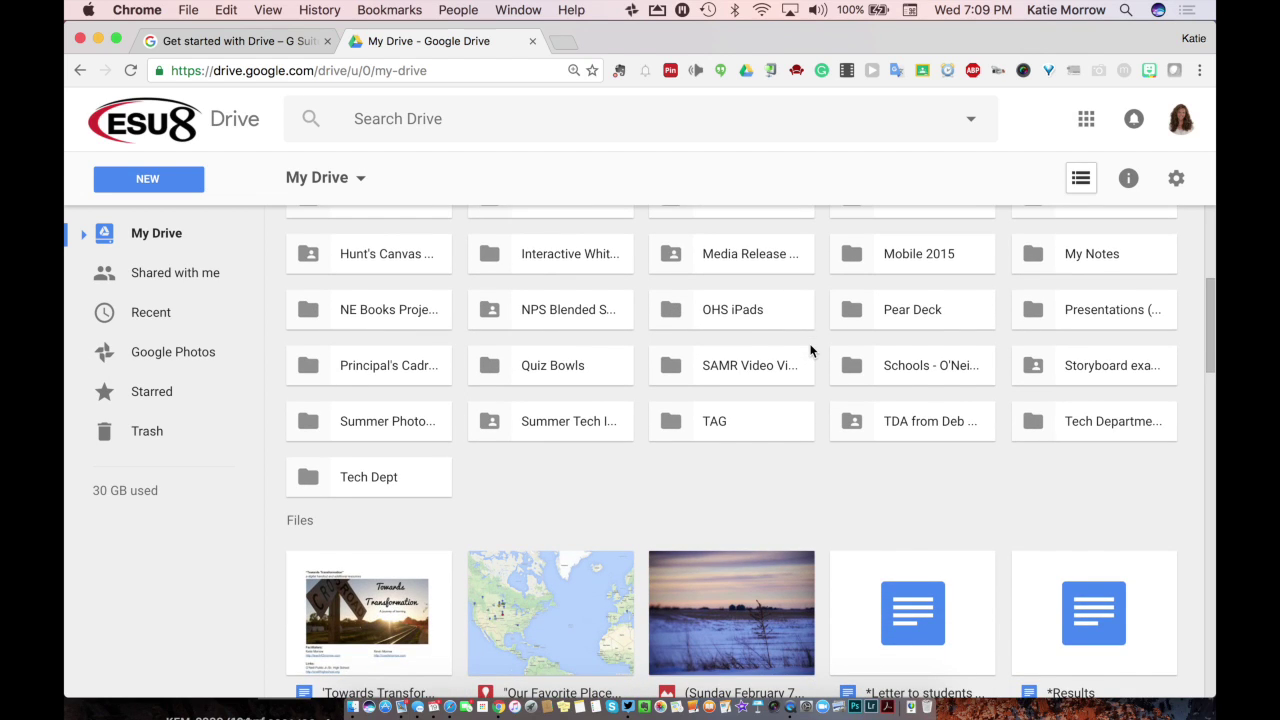
{"action": "scroll", "coordinate": [810, 350], "scroll_direction": "down", "scroll_amount": 5}
{"action": "scroll", "coordinate": [810, 350], "scroll_direction": "down", "scroll_amount": 2}
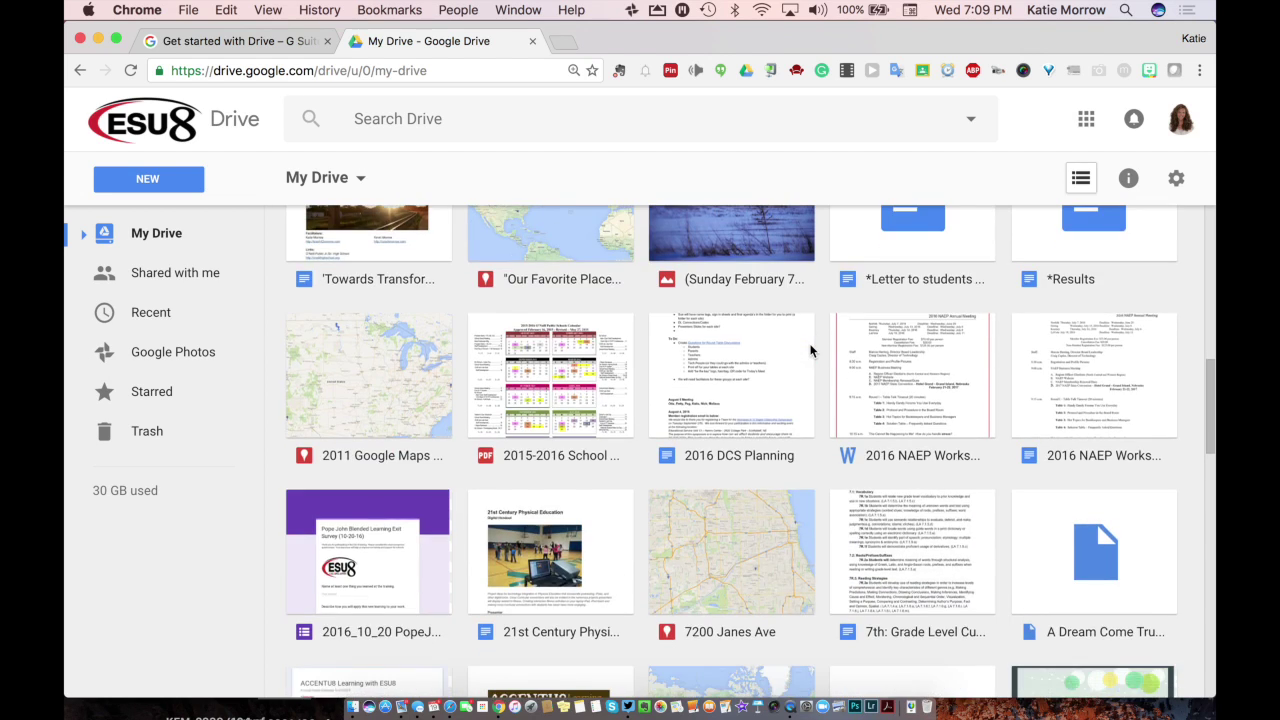
{"action": "scroll", "coordinate": [810, 350], "scroll_direction": "up", "scroll_amount": 10}
{"action": "scroll", "coordinate": [810, 350], "scroll_direction": "up", "scroll_amount": 1}
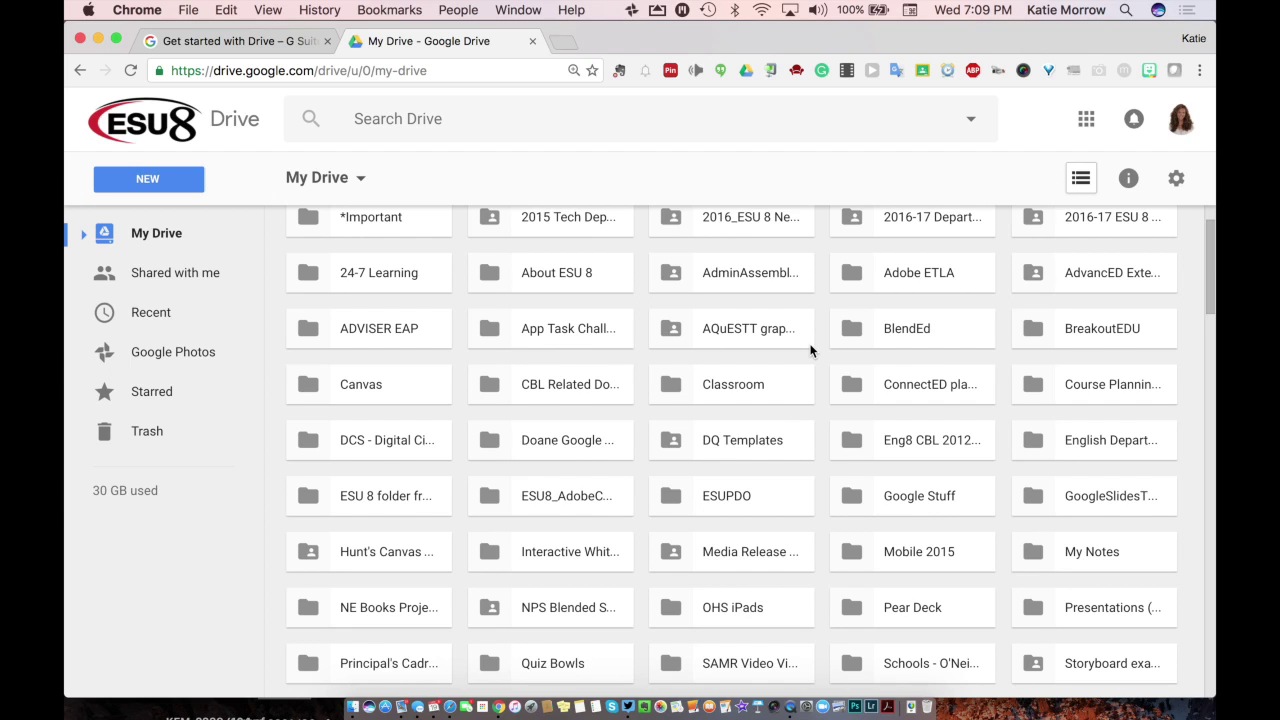
{"action": "scroll", "coordinate": [810, 350], "scroll_direction": "up", "scroll_amount": 2}
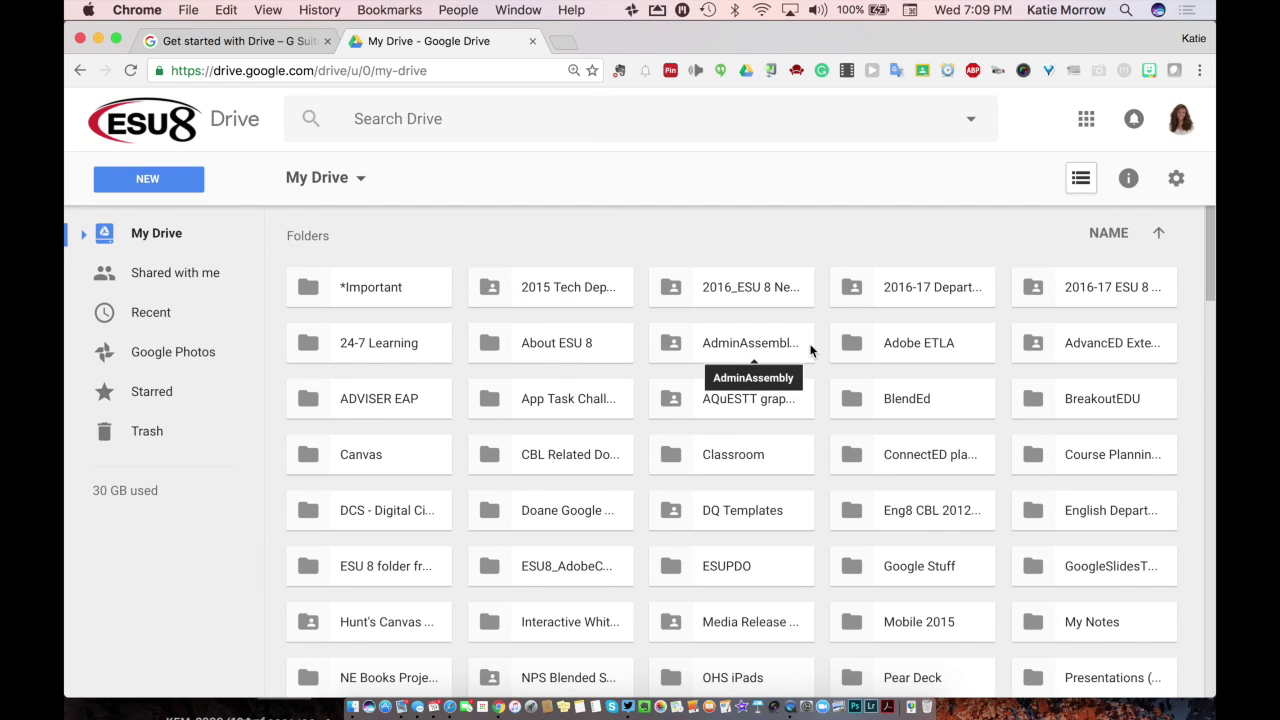
Step: Scroll through the tiles and expand My Drive's subfolders in the sidebar
{"action": "scroll", "coordinate": [810, 350], "scroll_direction": "down", "scroll_amount": 10}
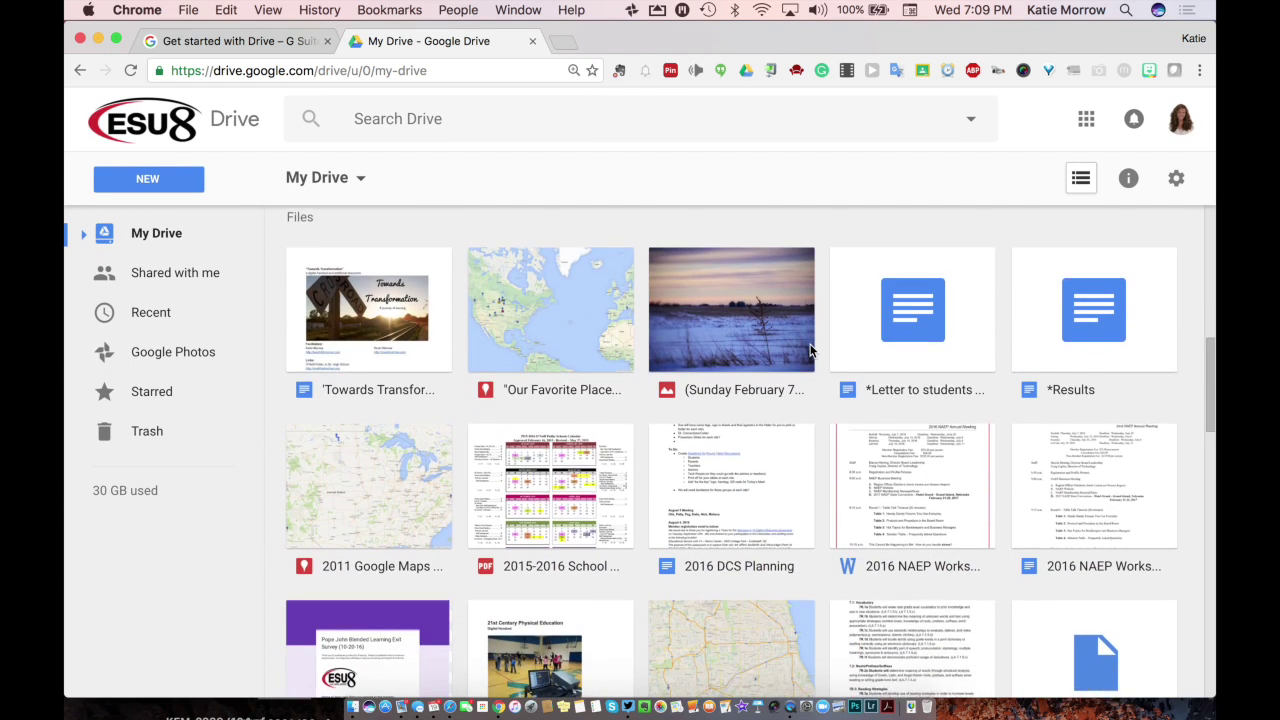
{"action": "scroll", "coordinate": [805, 551], "scroll_direction": "down", "scroll_amount": 3}
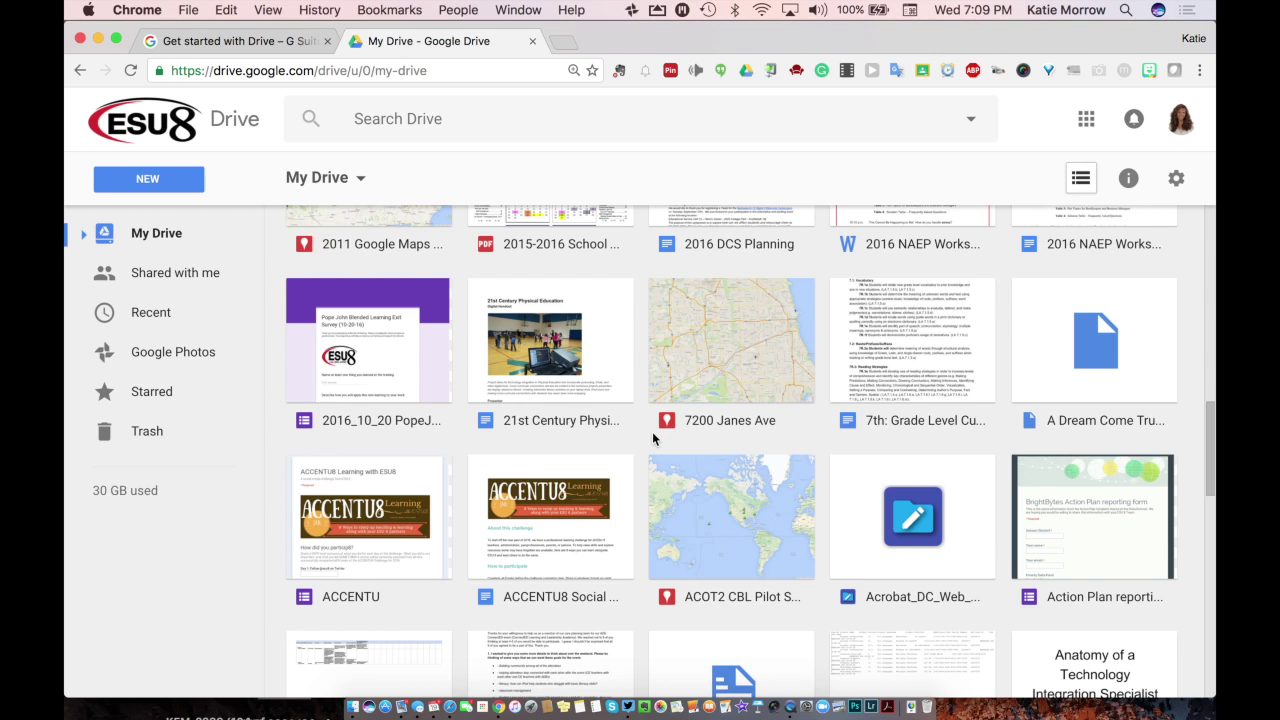
{"action": "scroll", "coordinate": [652, 433], "scroll_direction": "down", "scroll_amount": 5}
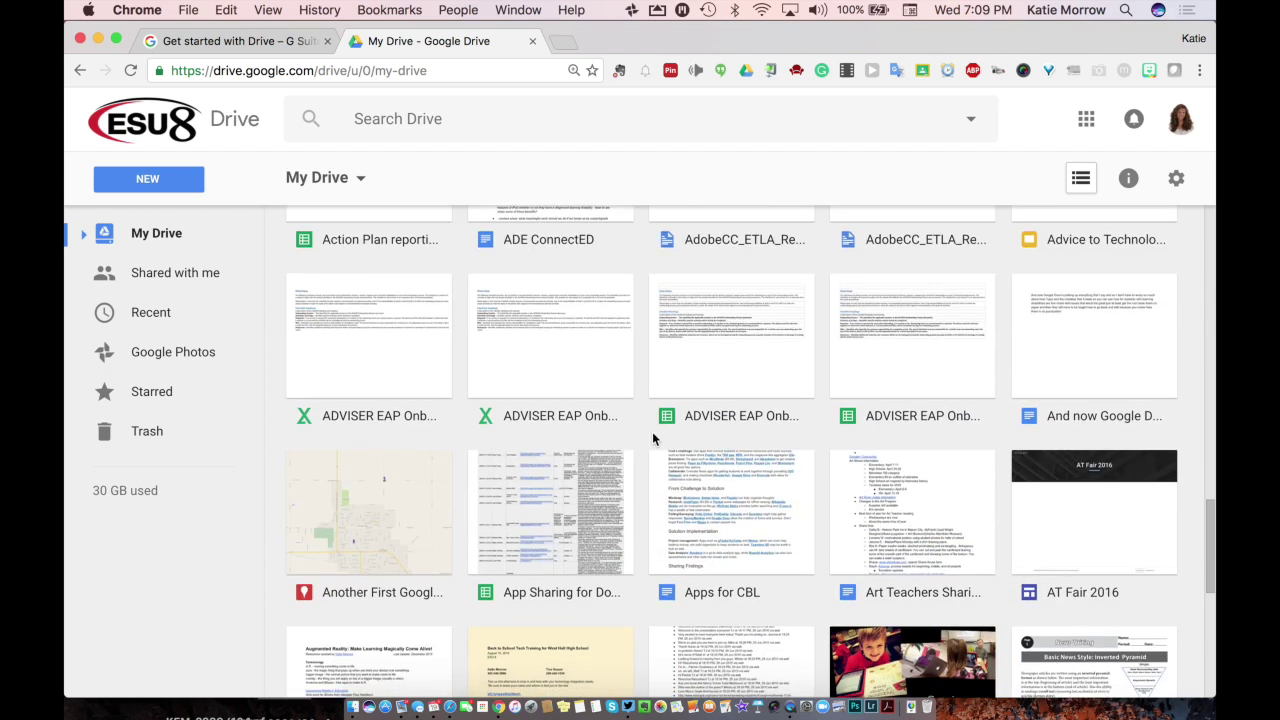
{"action": "scroll", "coordinate": [652, 438], "scroll_direction": "down", "scroll_amount": 1}
{"action": "scroll", "coordinate": [652, 437], "scroll_direction": "up", "scroll_amount": 5}
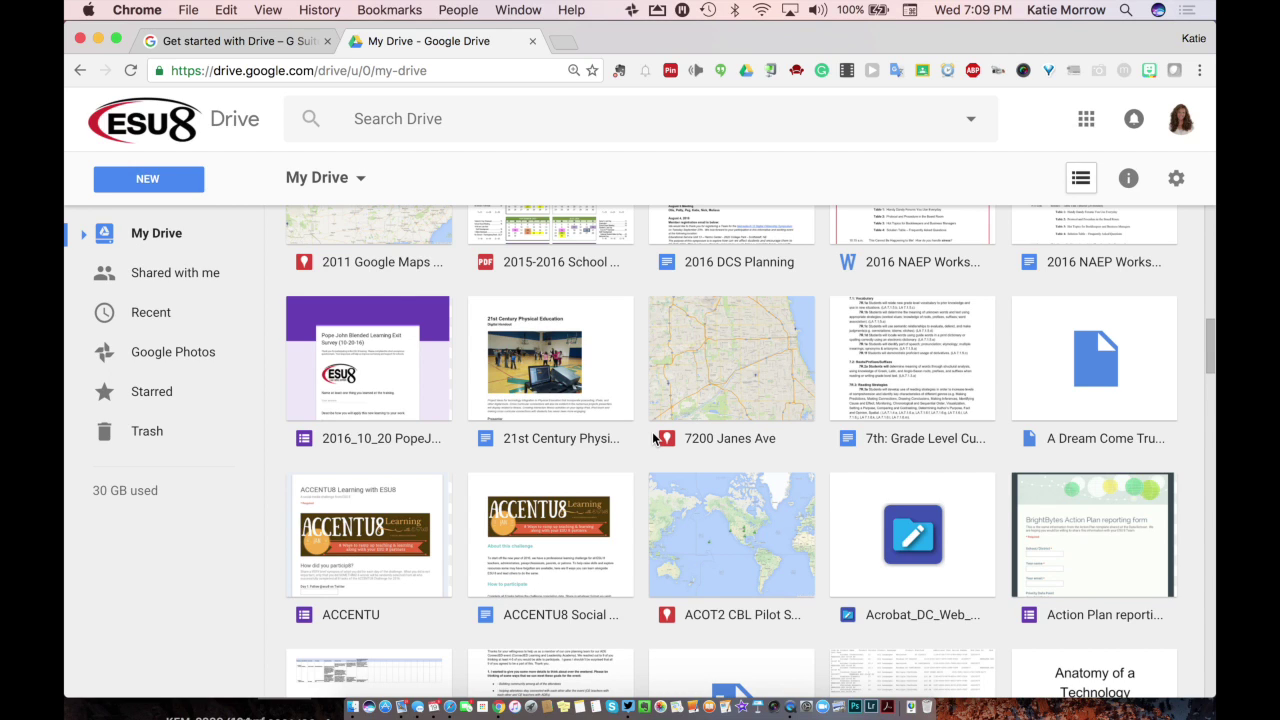
{"action": "scroll", "coordinate": [847, 421], "scroll_direction": "up", "scroll_amount": 6}
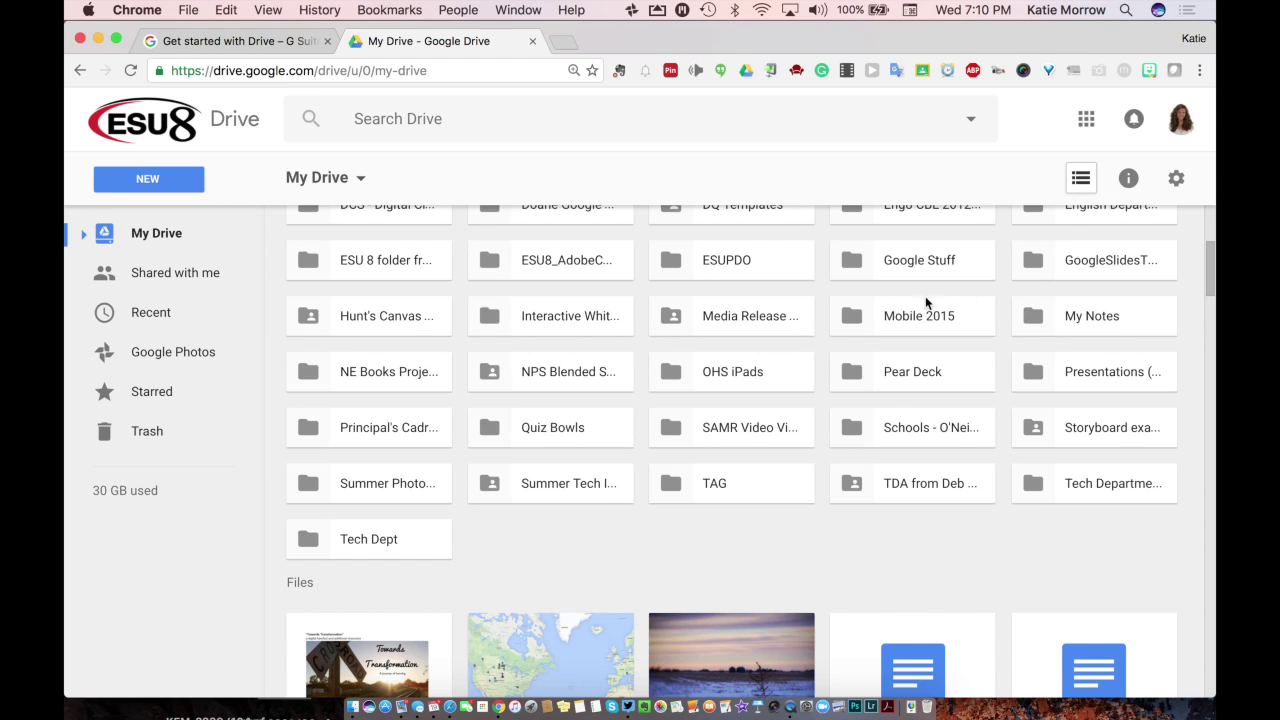
{"action": "scroll", "coordinate": [615, 338], "scroll_direction": "up", "scroll_amount": 5}
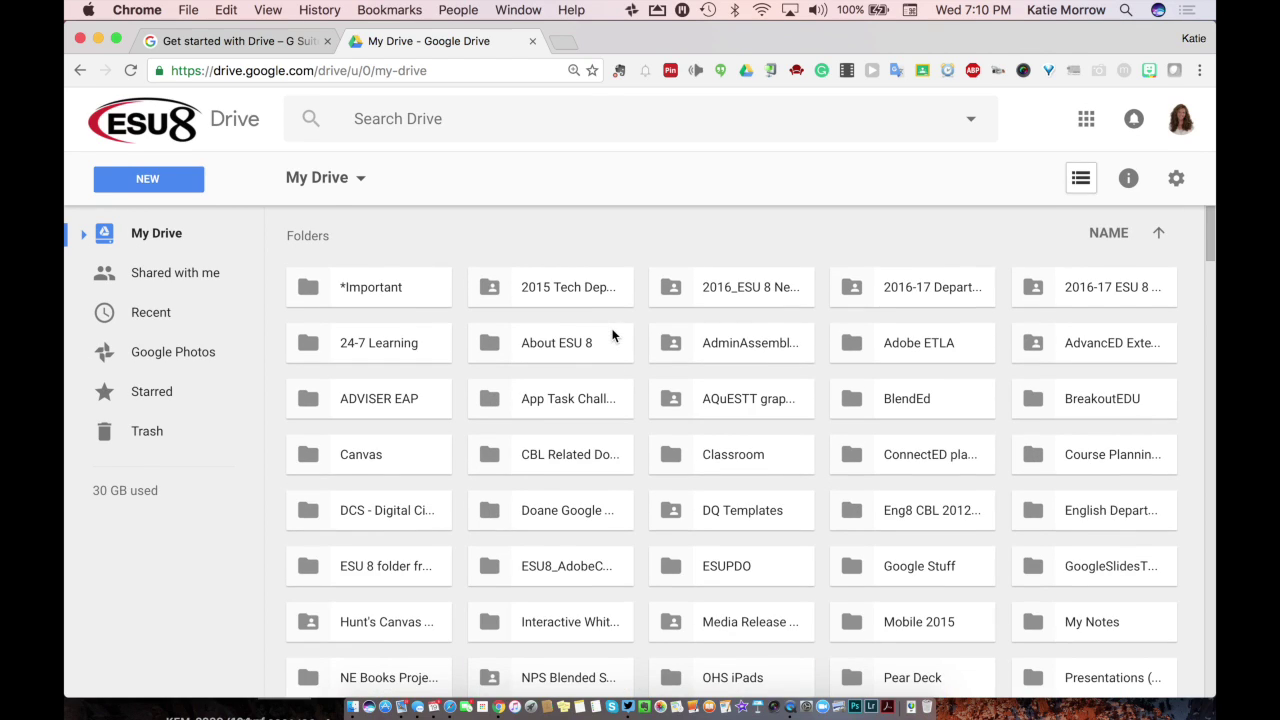
{"action": "left_click", "coordinate": [83, 234]}
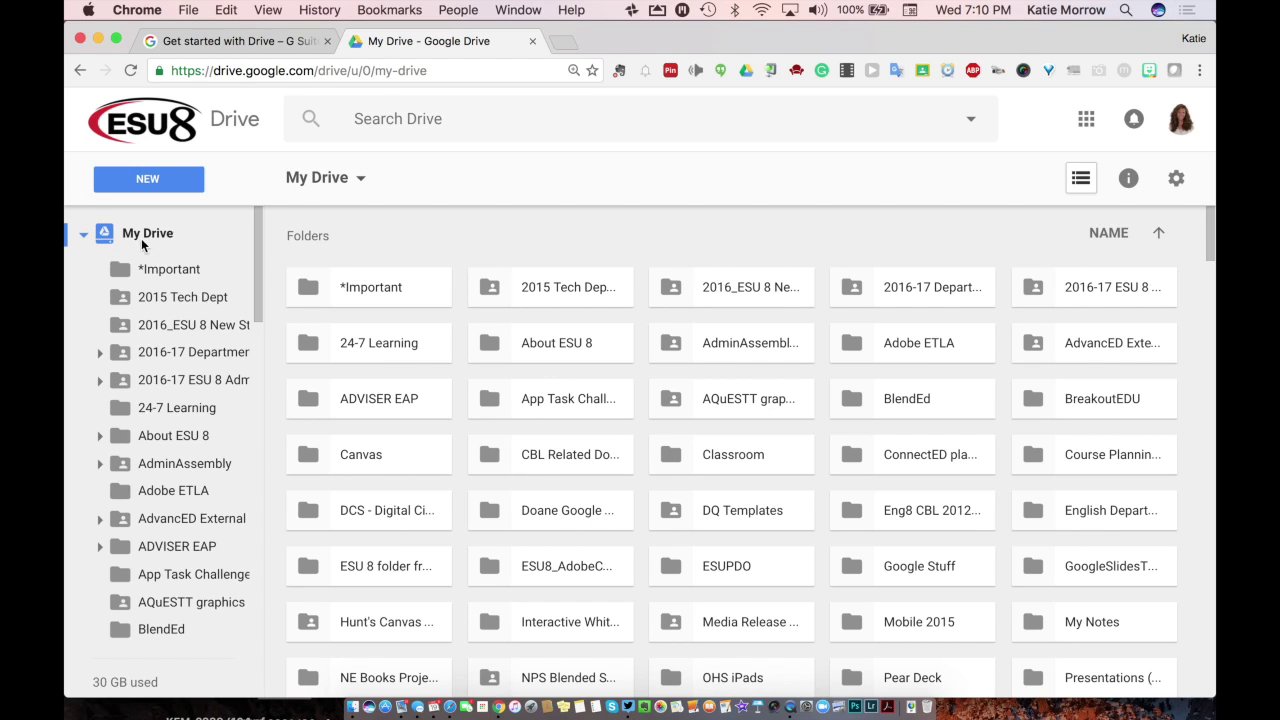
{"action": "left_click", "coordinate": [84, 235]}
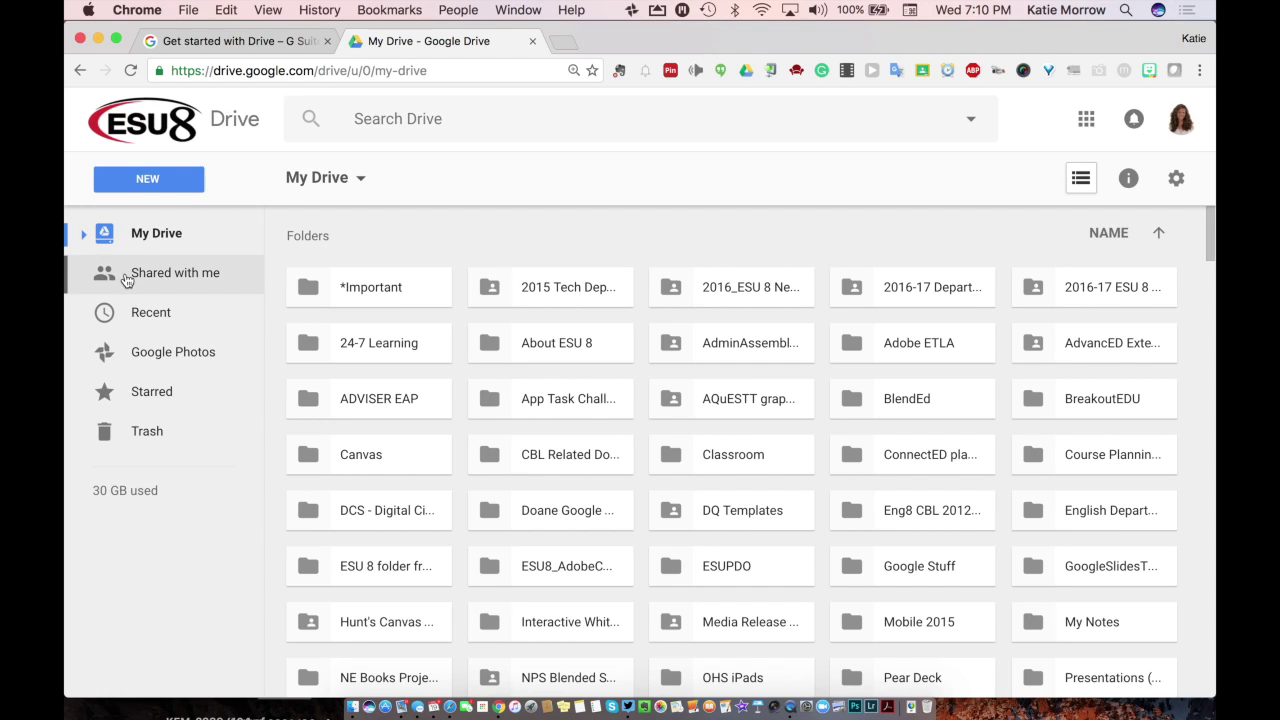
{"action": "left_click", "coordinate": [126, 280]}
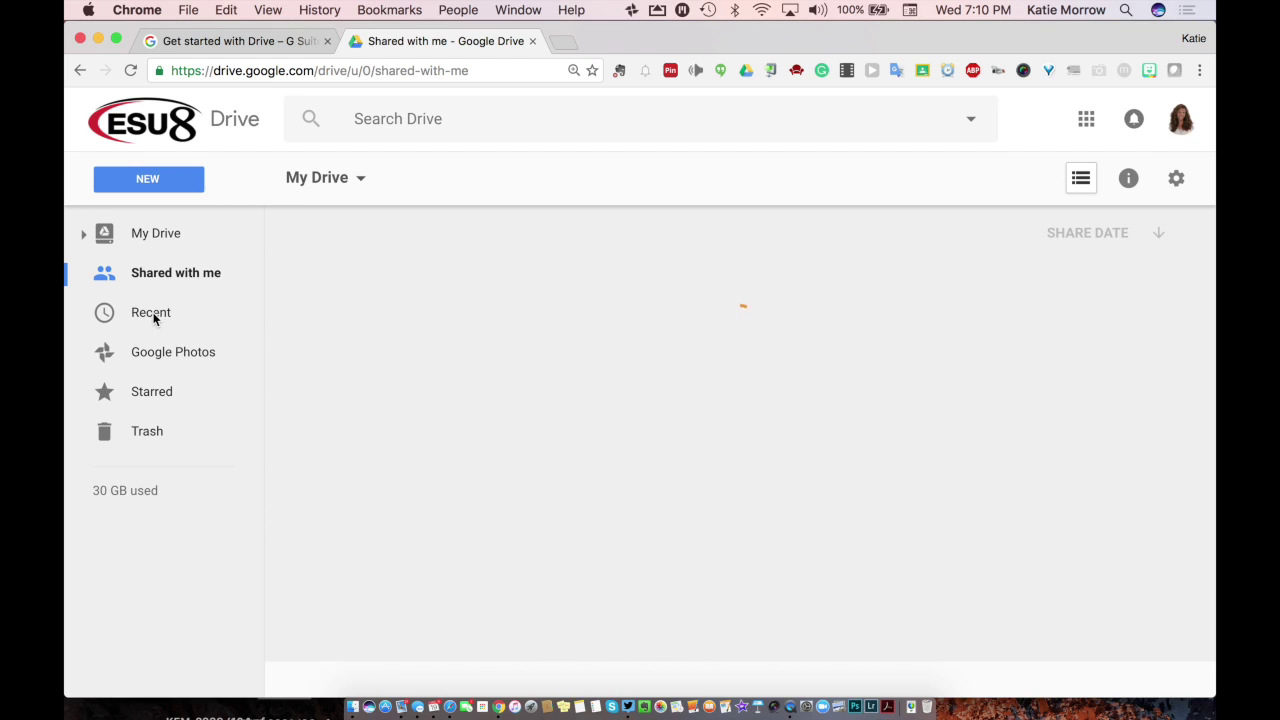
{"action": "left_click", "coordinate": [154, 316]}
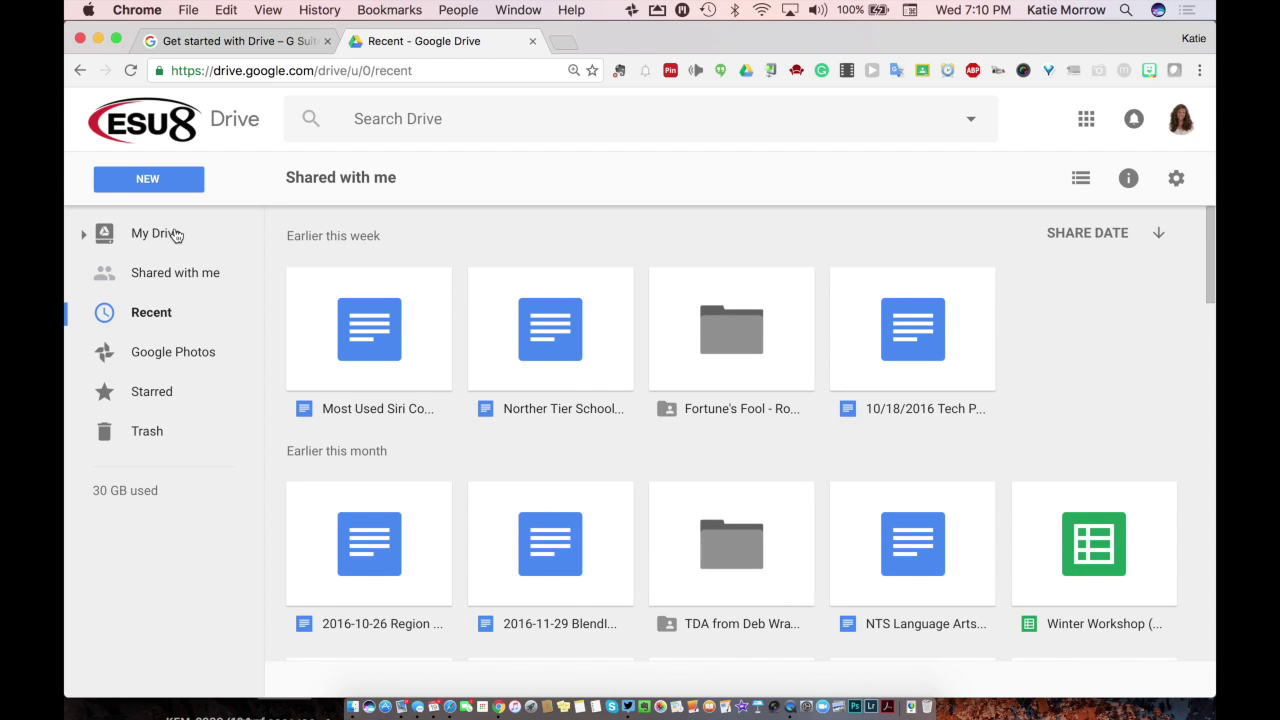
{"action": "left_click", "coordinate": [165, 233]}
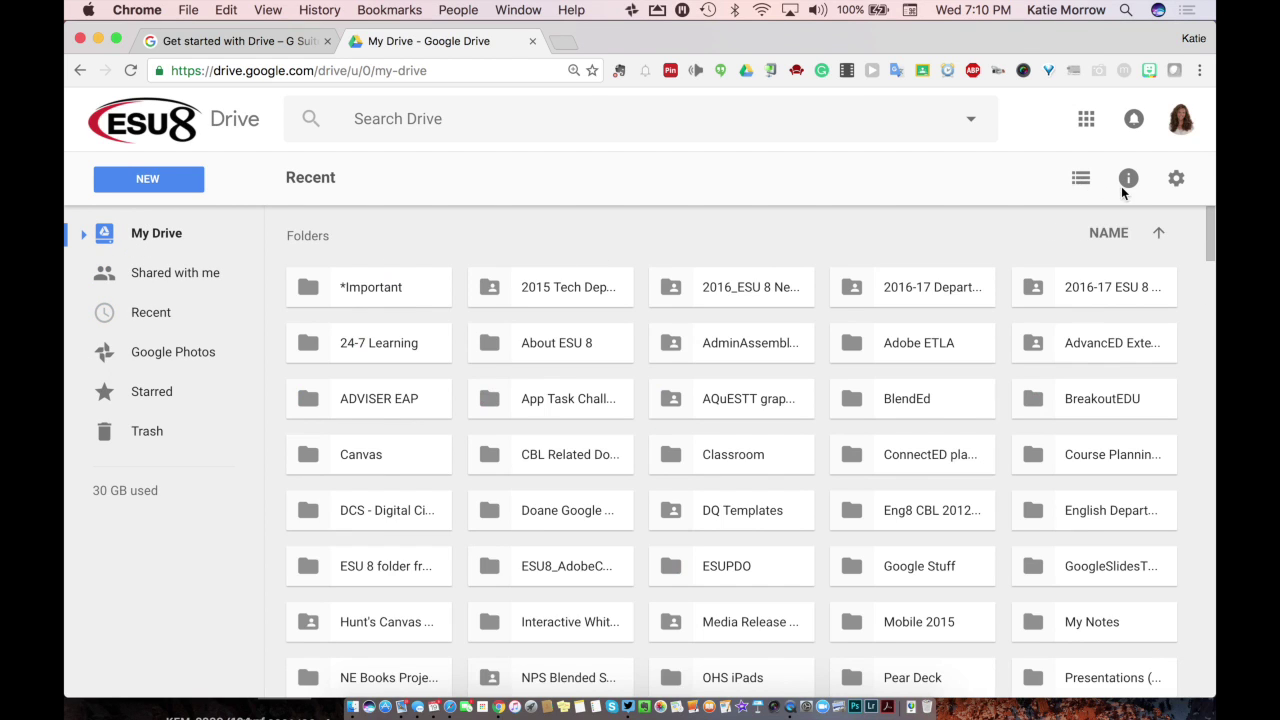
Step: Open the Google apps launcher and close it again
{"action": "left_click", "coordinate": [1086, 119]}
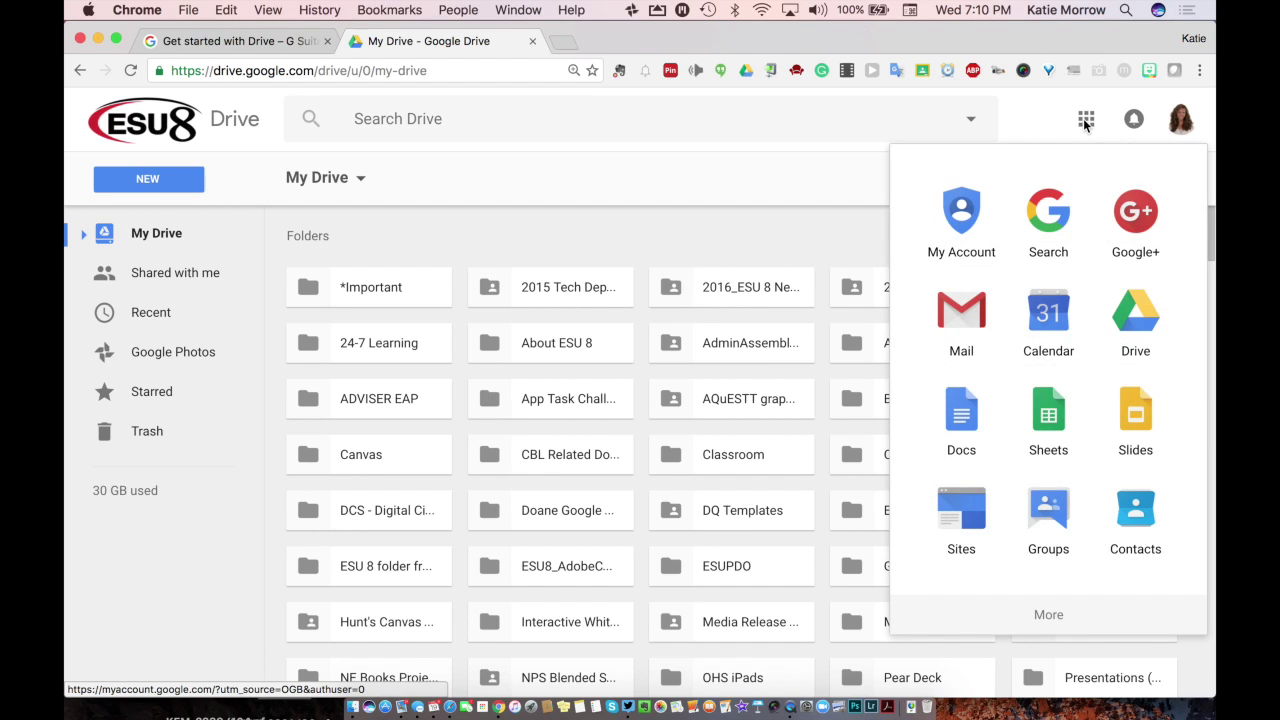
{"action": "left_click", "coordinate": [1086, 120]}
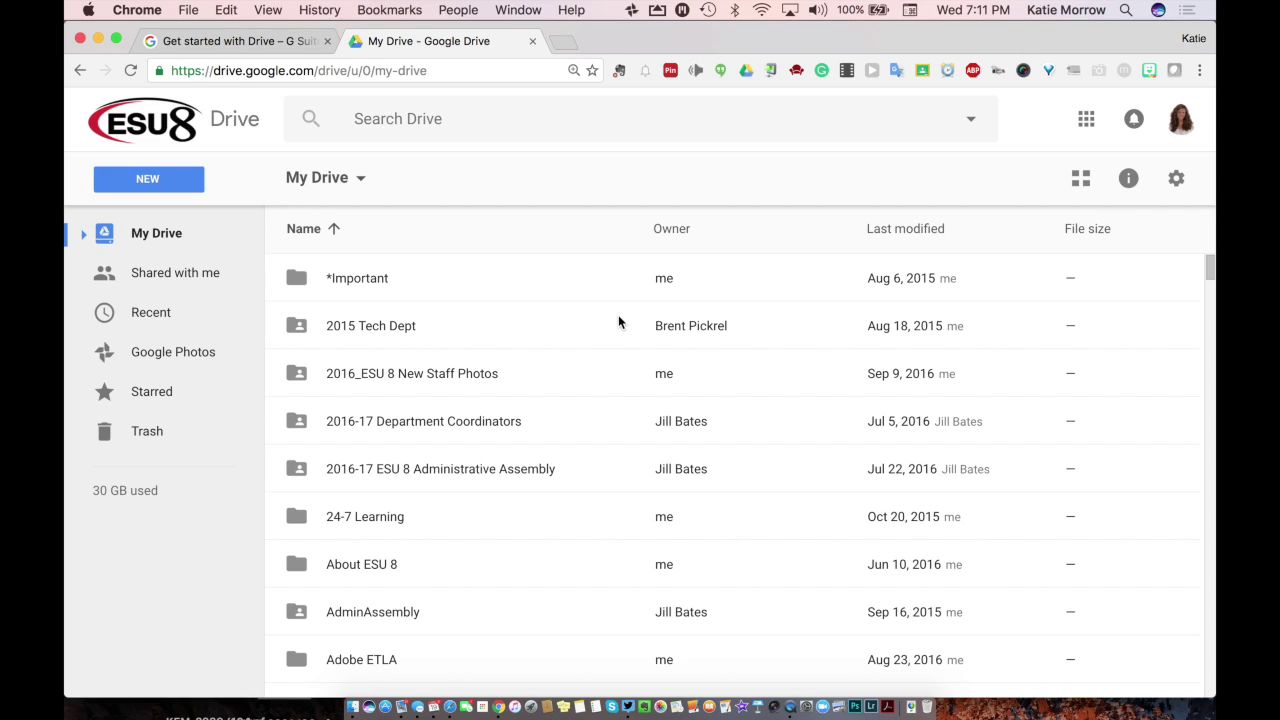
Step: Start a new folder from the NEW menu, leaving its default name Untitled folder
{"action": "left_click", "coordinate": [156, 184]}
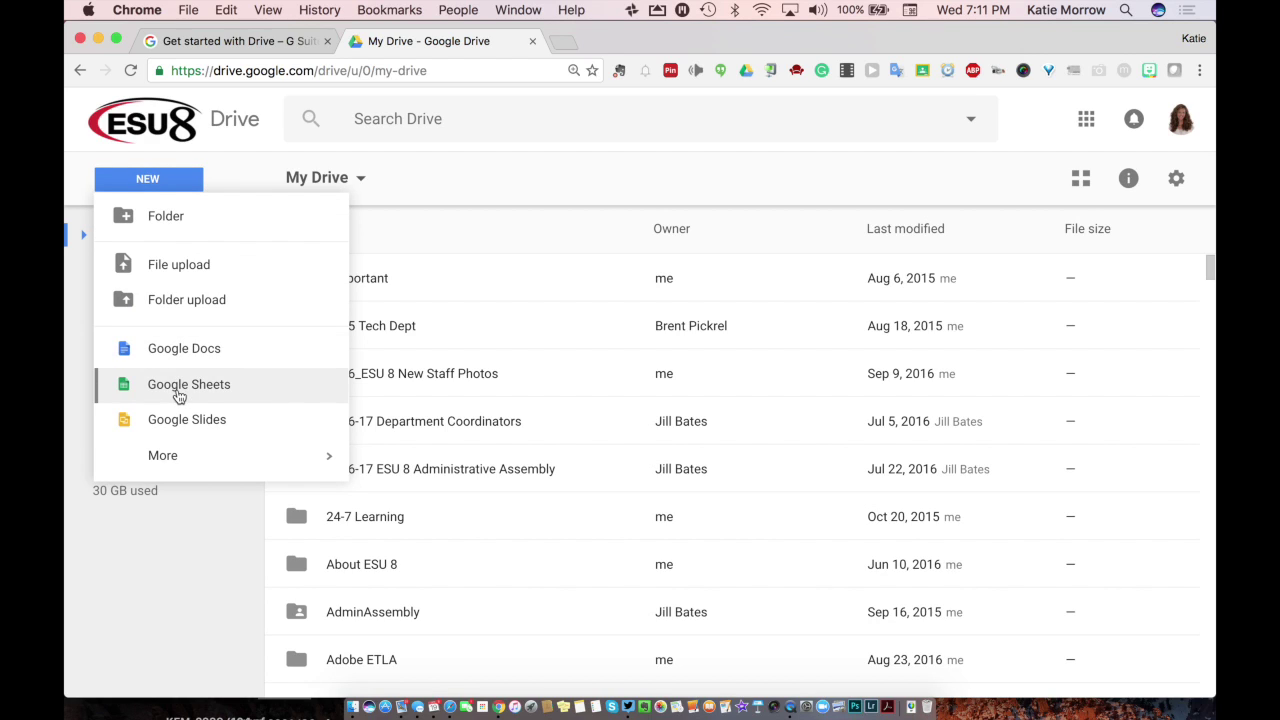
{"action": "mouse_move", "coordinate": [172, 452]}
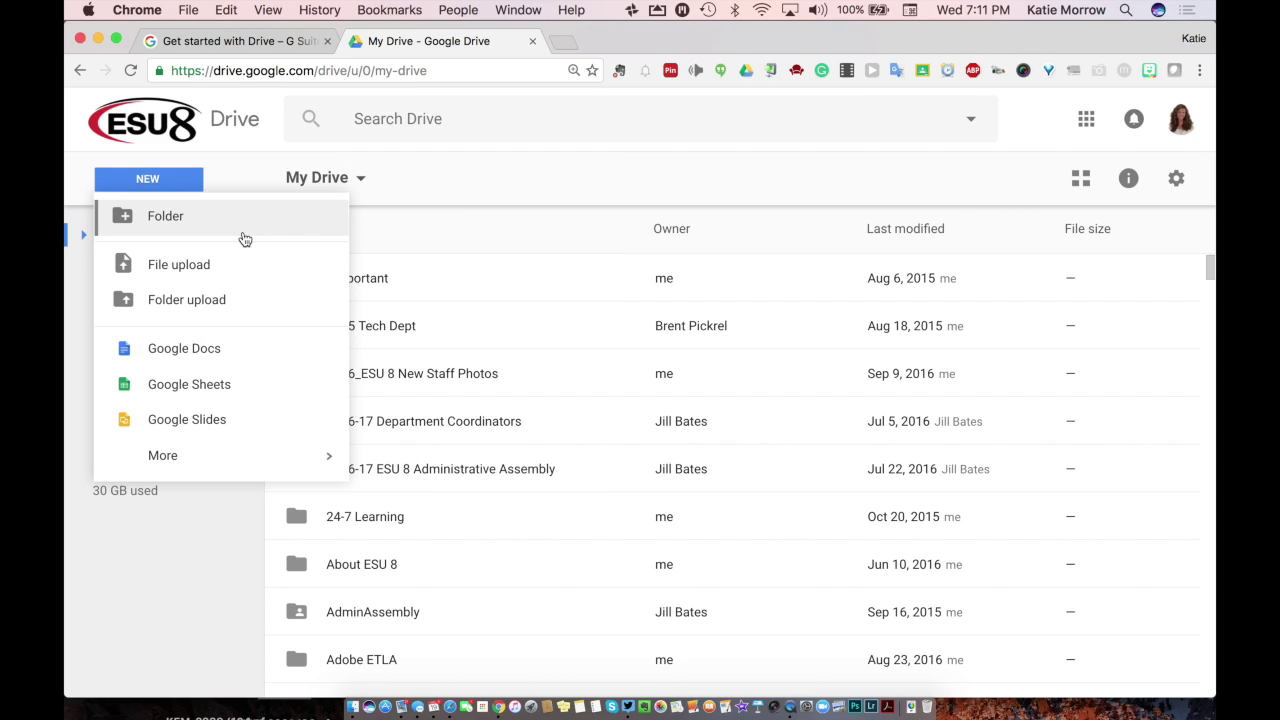
{"action": "left_click", "coordinate": [186, 236]}
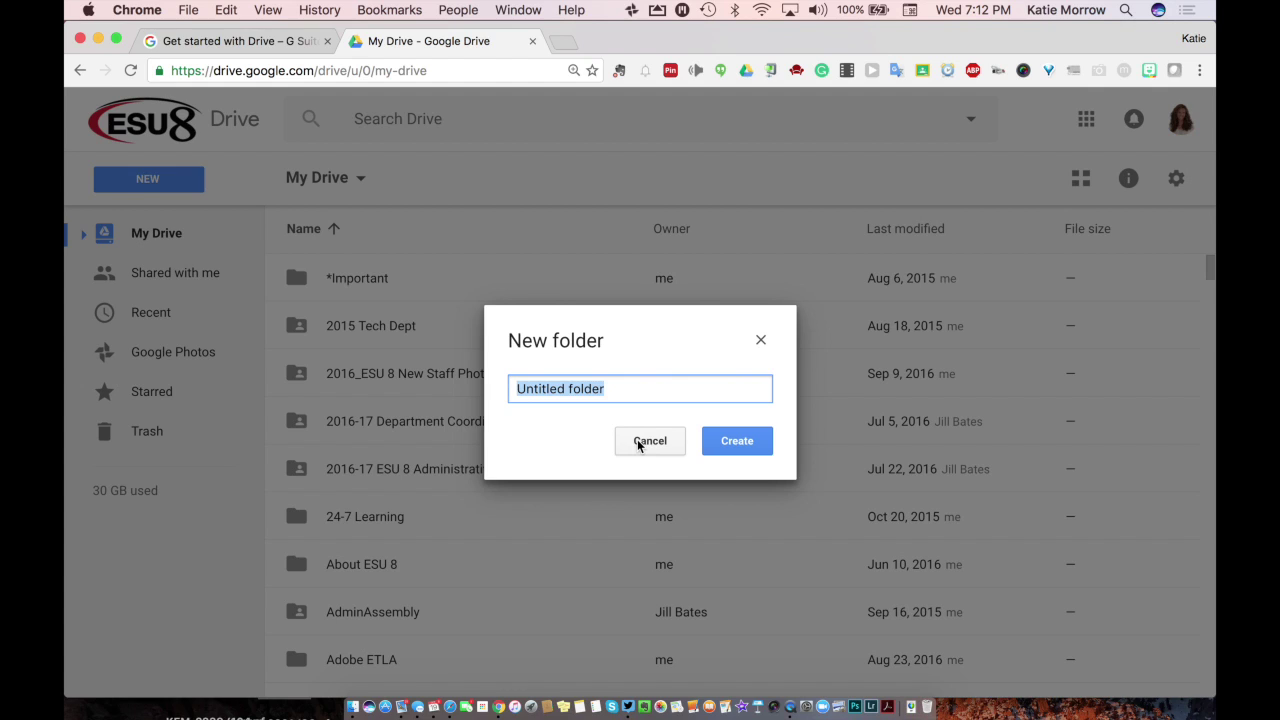
{"action": "left_click", "coordinate": [639, 443]}
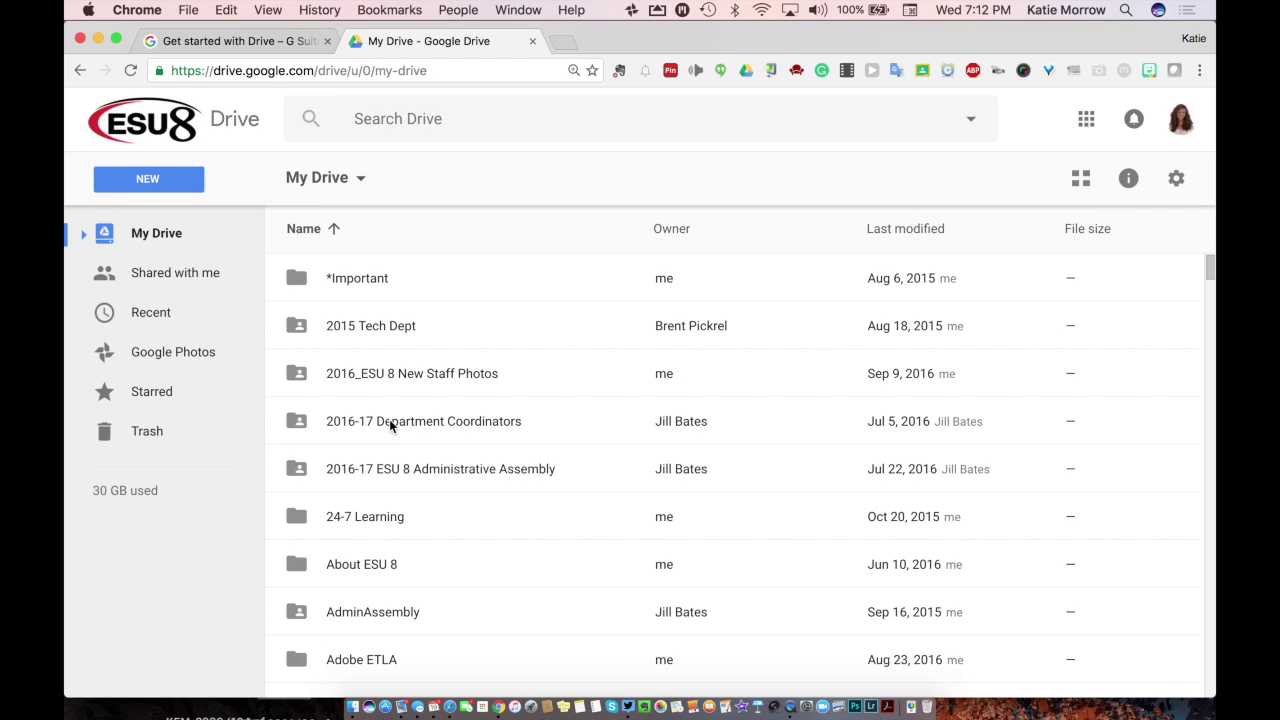
{"action": "scroll", "coordinate": [391, 425], "scroll_direction": "down", "scroll_amount": 5}
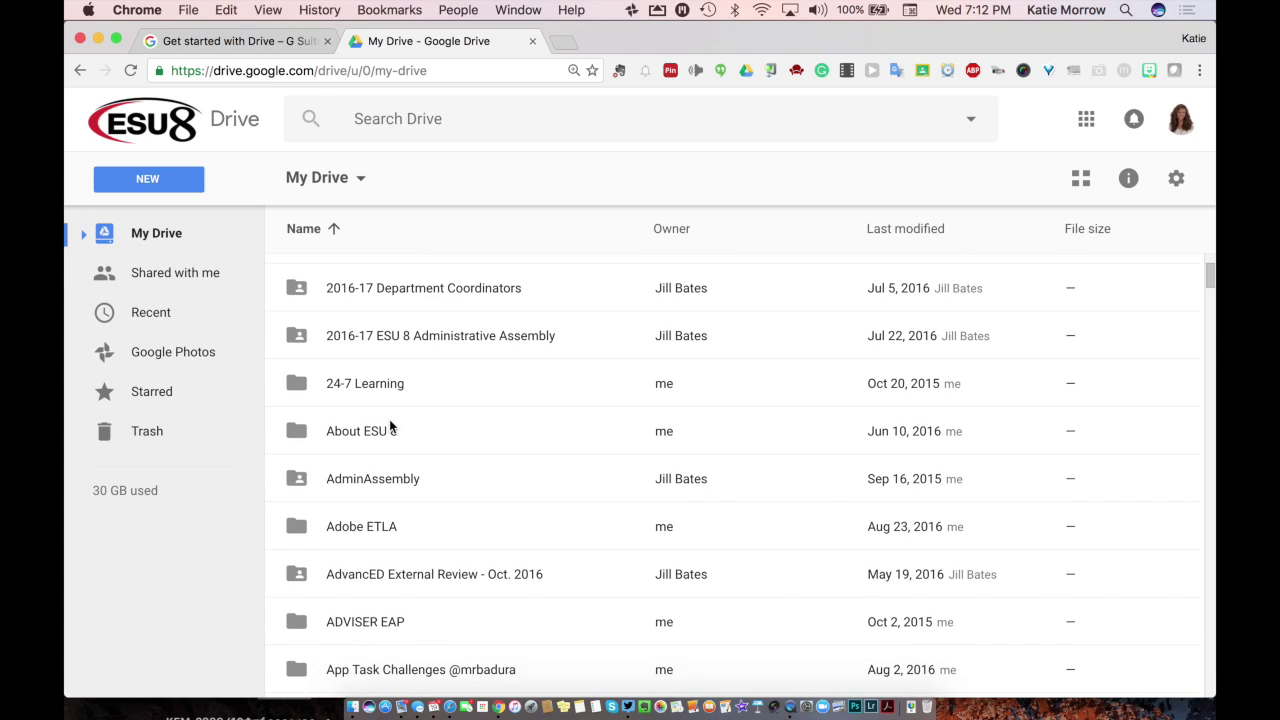
{"action": "scroll", "coordinate": [391, 425], "scroll_direction": "down", "scroll_amount": 2}
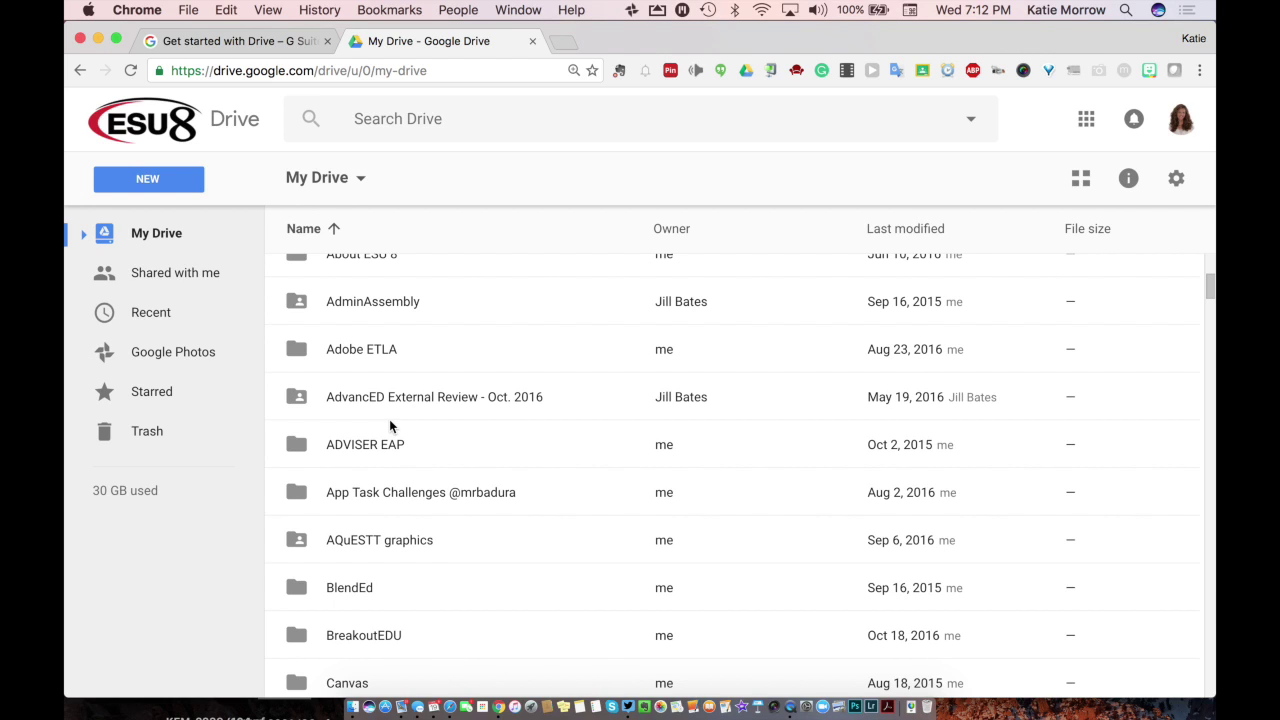
{"action": "scroll", "coordinate": [391, 426], "scroll_direction": "down", "scroll_amount": 4}
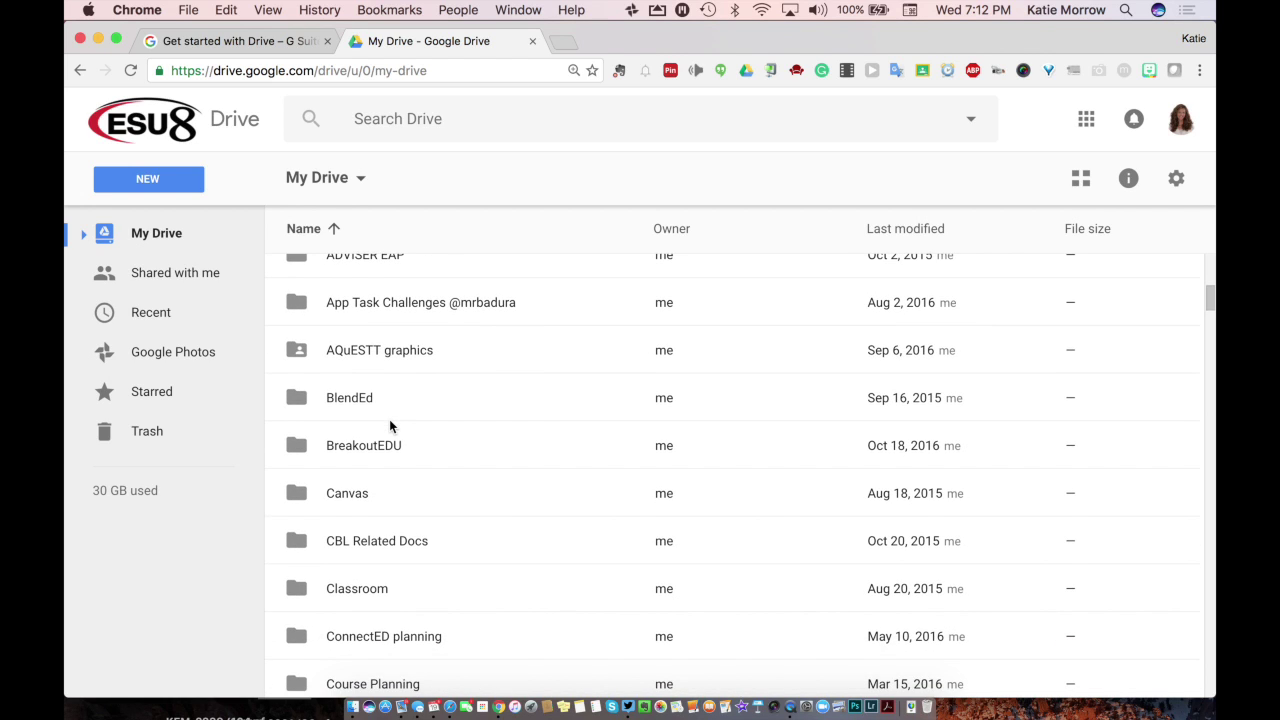
{"action": "scroll", "coordinate": [390, 426], "scroll_direction": "down", "scroll_amount": 2}
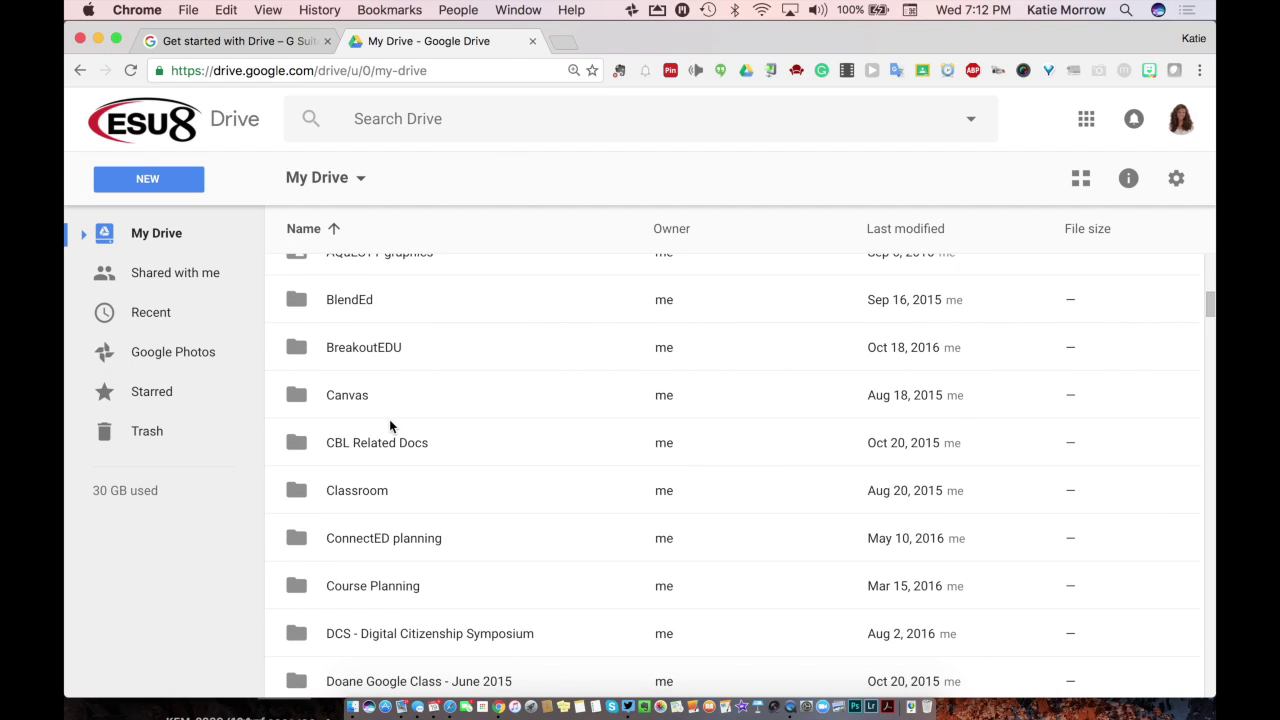
{"action": "scroll", "coordinate": [390, 426], "scroll_direction": "down", "scroll_amount": 2}
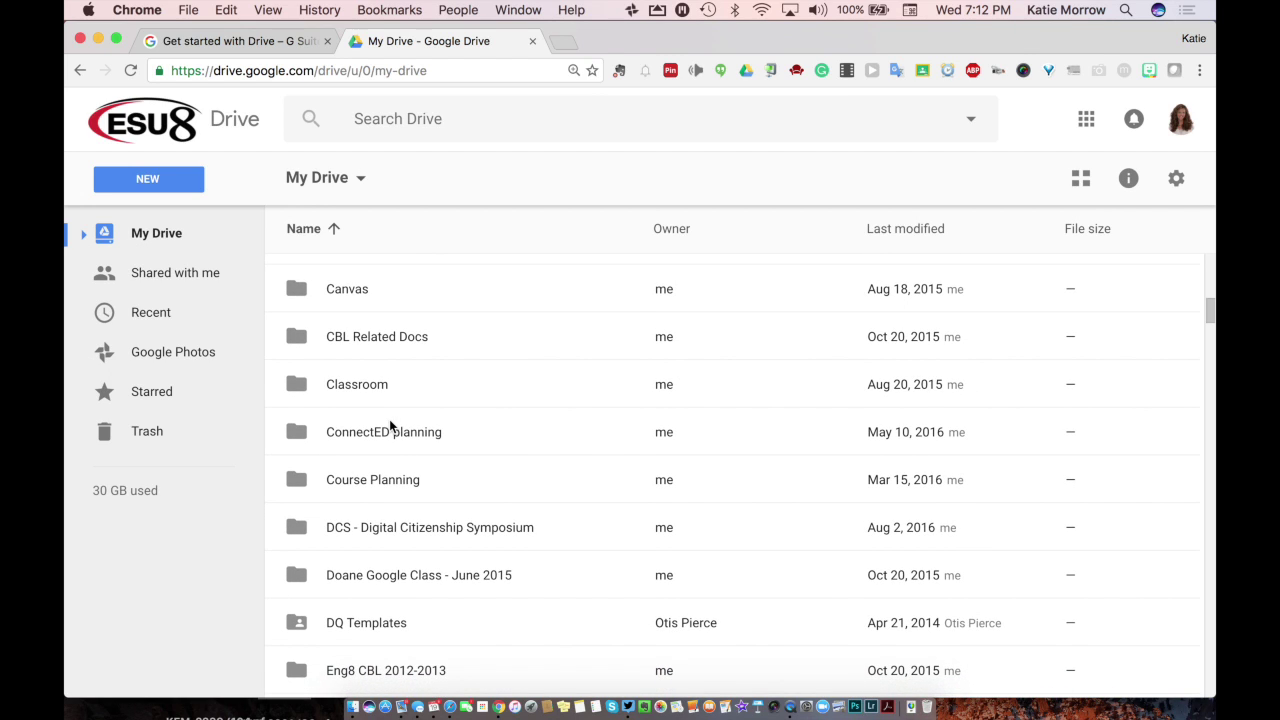
{"action": "scroll", "coordinate": [390, 425], "scroll_direction": "down", "scroll_amount": 6}
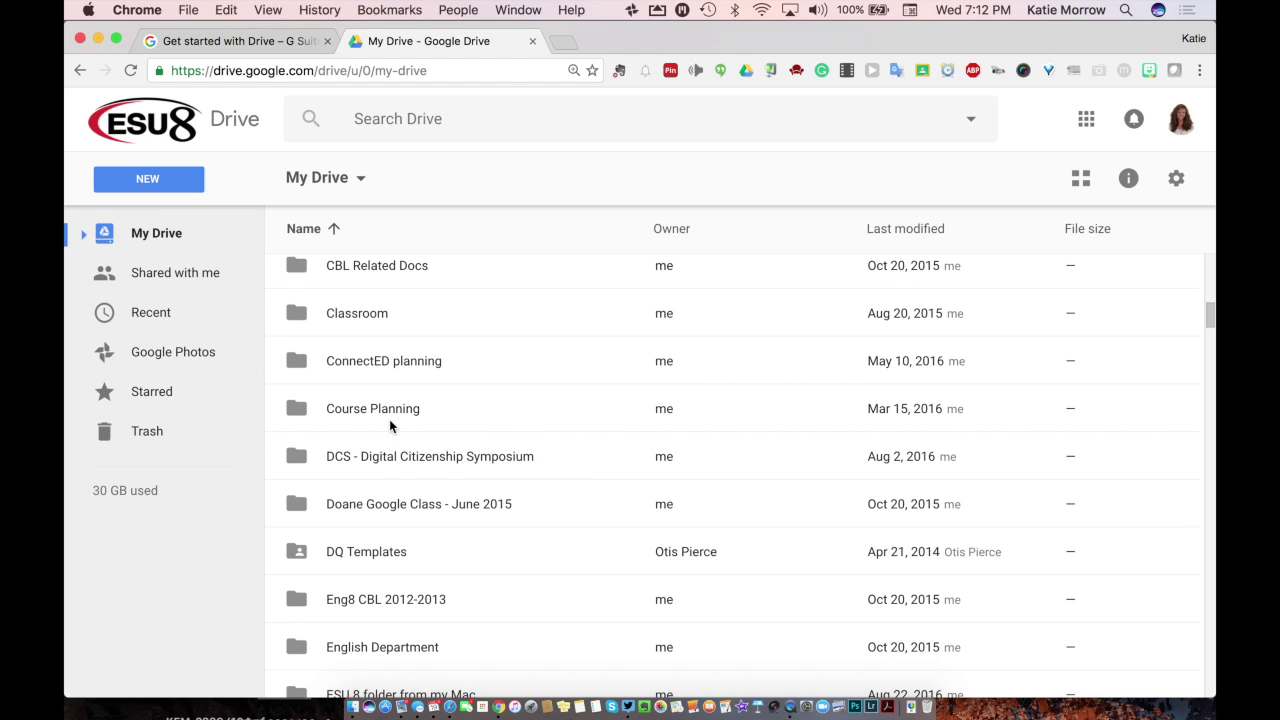
{"action": "scroll", "coordinate": [389, 425], "scroll_direction": "down", "scroll_amount": 6}
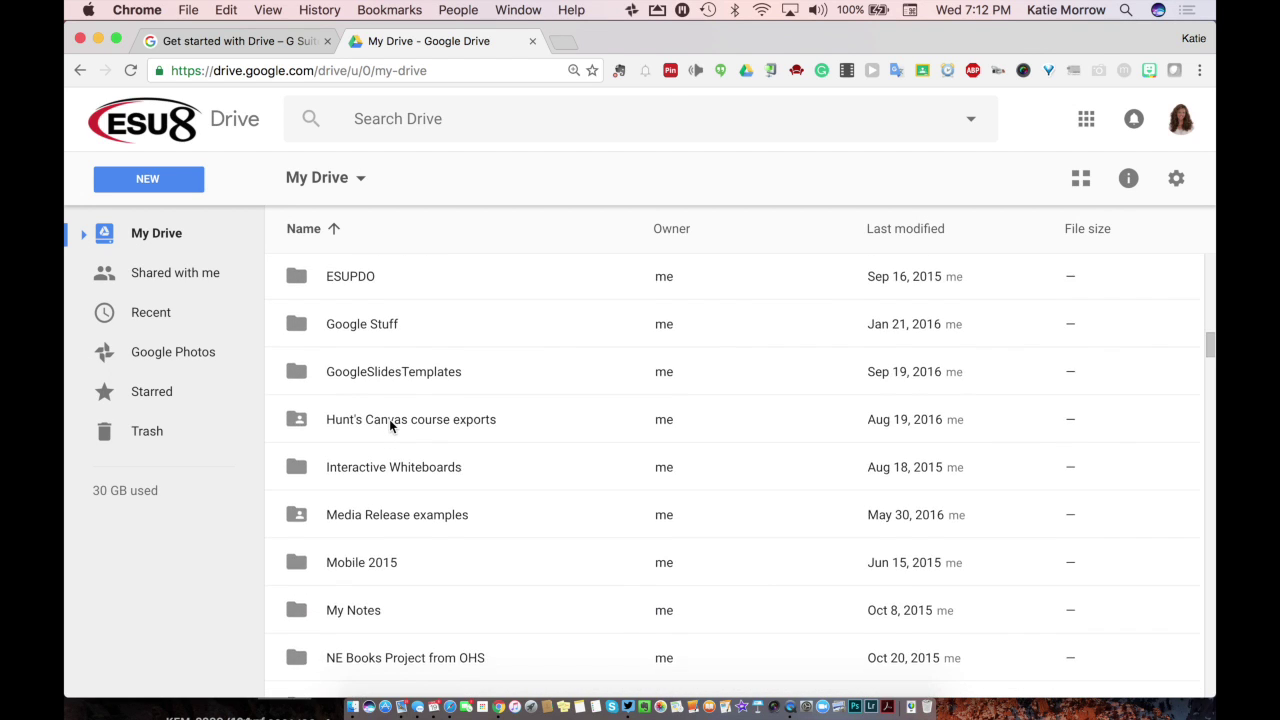
{"action": "scroll", "coordinate": [389, 425], "scroll_direction": "up", "scroll_amount": 3}
{"action": "scroll", "coordinate": [390, 427], "scroll_direction": "up", "scroll_amount": 12}
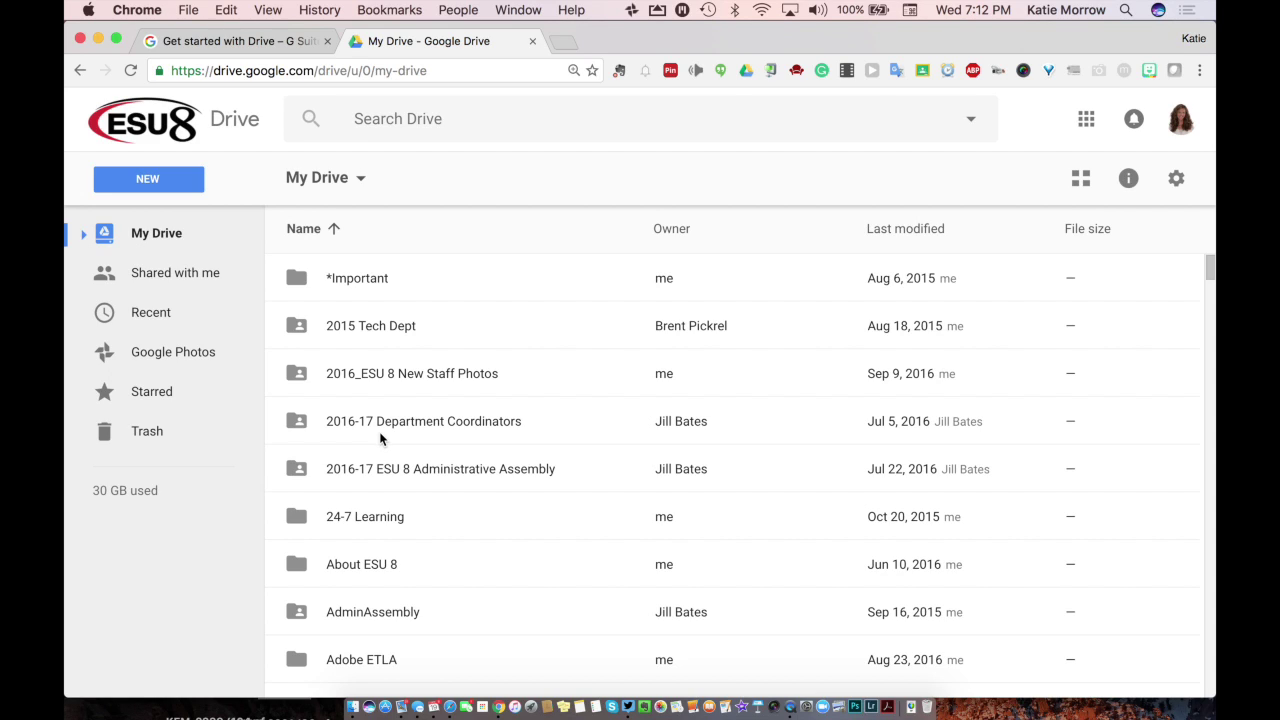
Step: Create a folder named '2016-17 School Year' in My Drive and open it
{"action": "left_click", "coordinate": [137, 181]}
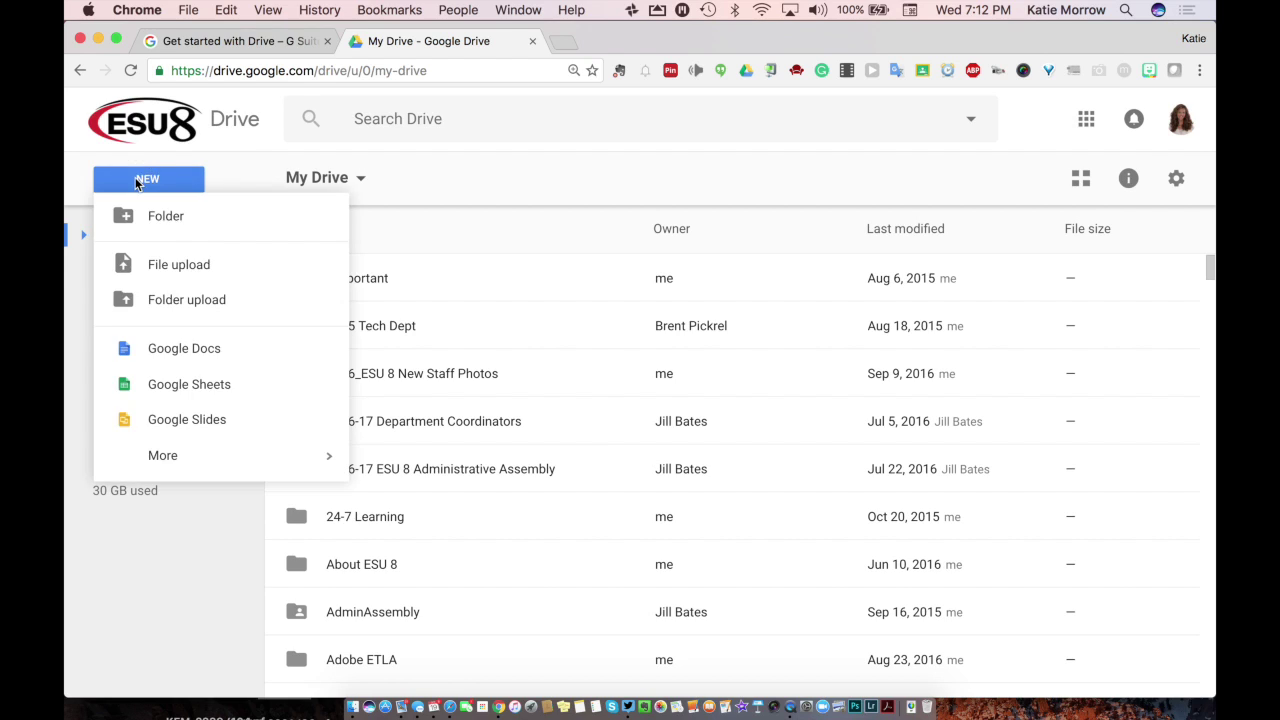
{"action": "left_click", "coordinate": [190, 218]}
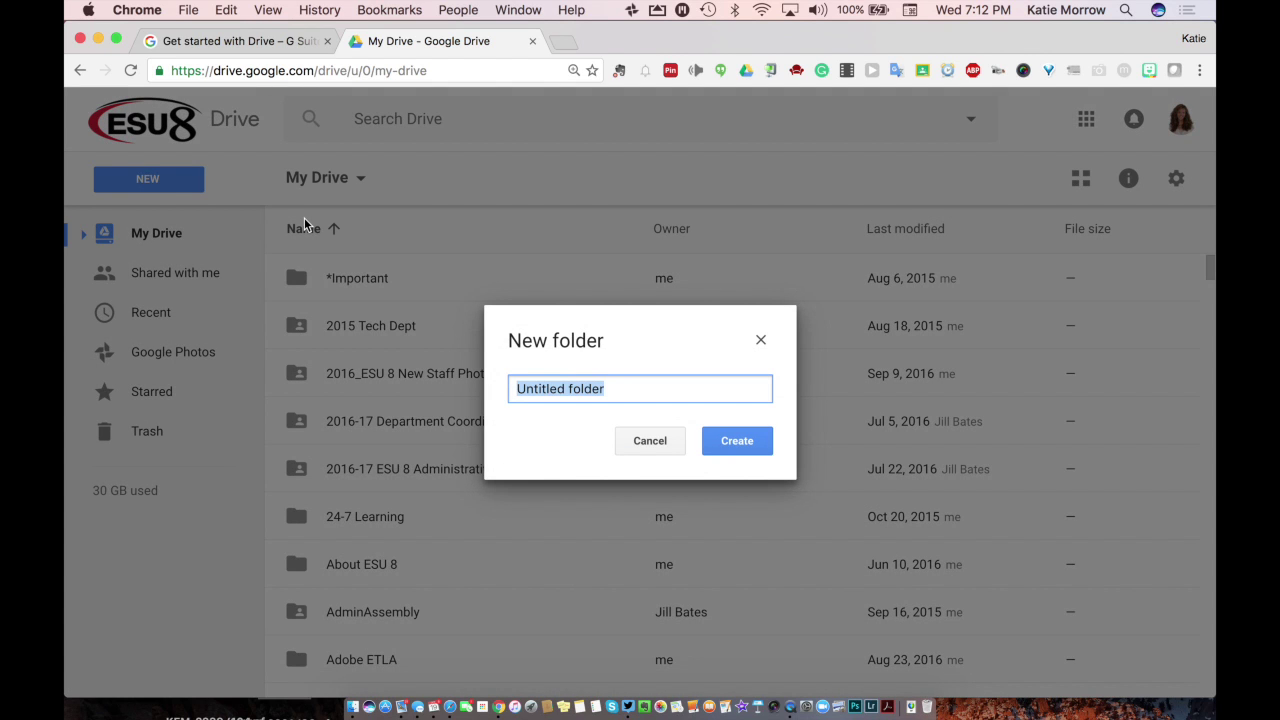
{"action": "type", "text": "2016-"}
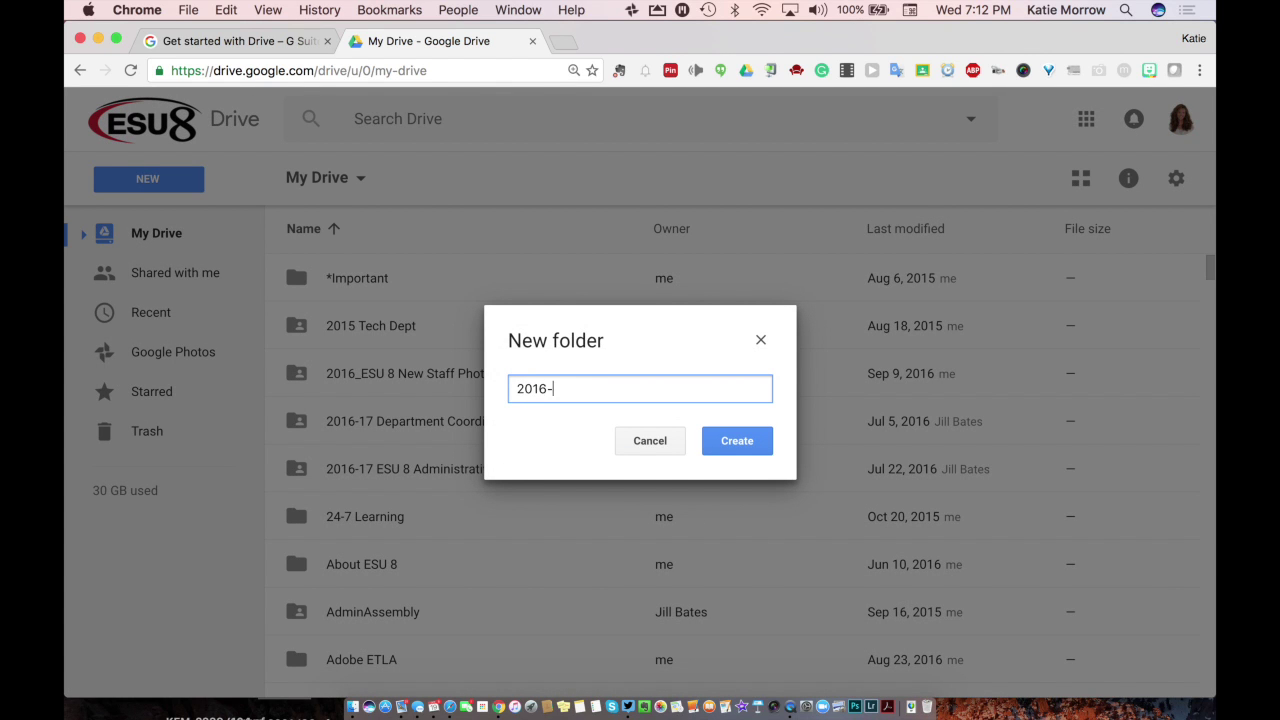
{"action": "type", "text": "17S"}
{"action": "key", "text": "BackSpace"}
{"action": "type", "text": "School"}
{"action": "key", "text": "BackSpace"}
{"action": "key", "text": "BackSpace"}
{"action": "key", "text": "BackSpace"}
{"action": "key", "text": "BackSpace"}
{"action": "type", "text": "hool Year"}
{"action": "left_click", "coordinate": [737, 440]}
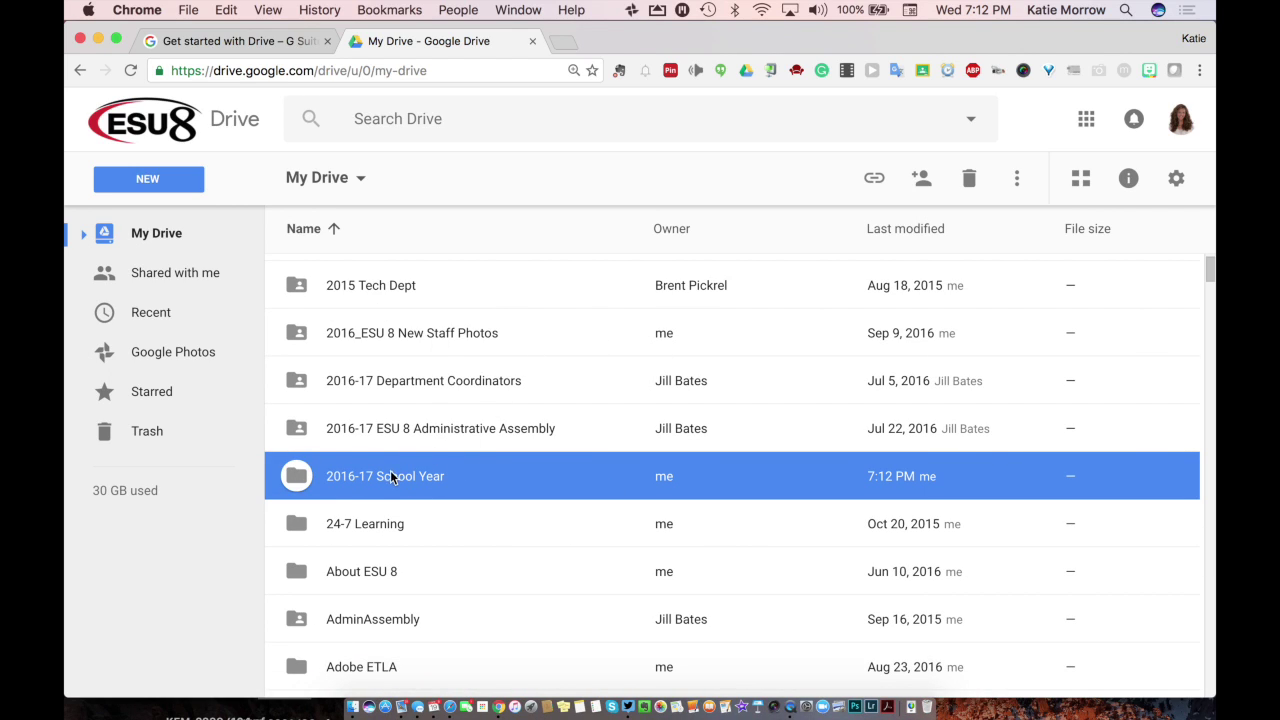
{"action": "double_click", "coordinate": [390, 477]}
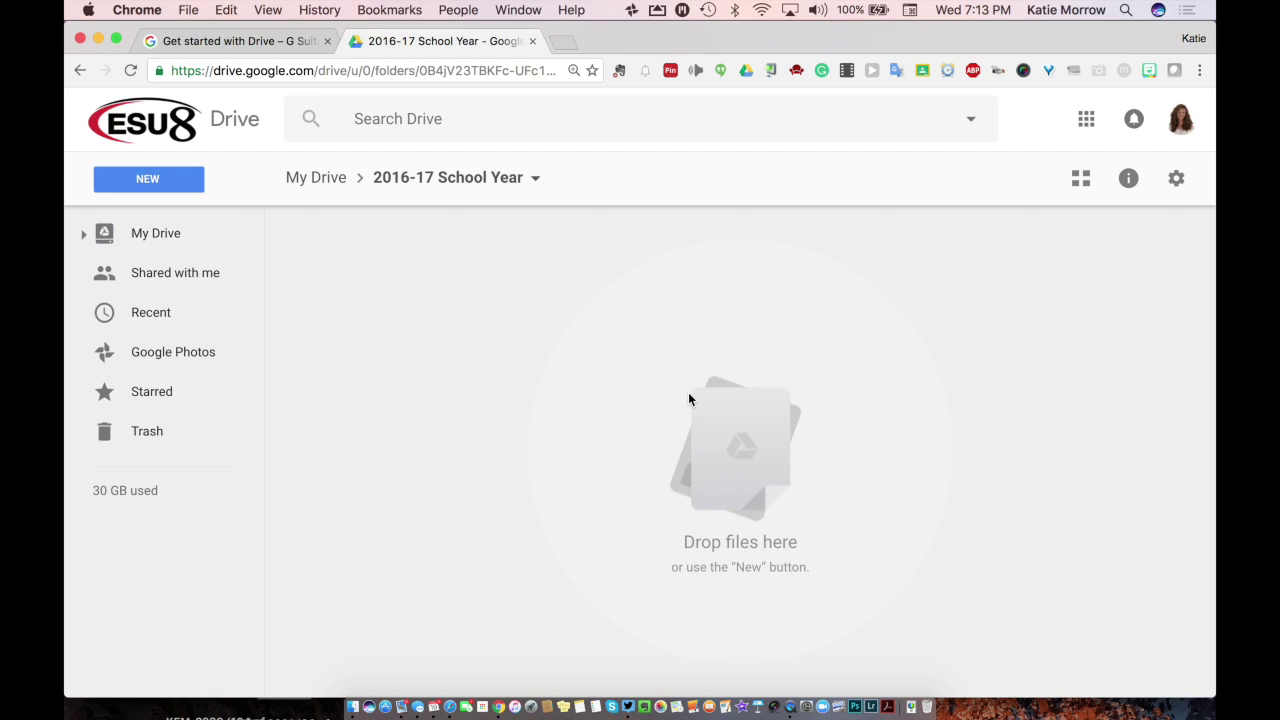
Step: Add two new subfolders, 'English' and 'Social Studies', inside 2016-17 School Year
{"action": "left_click", "coordinate": [166, 182]}
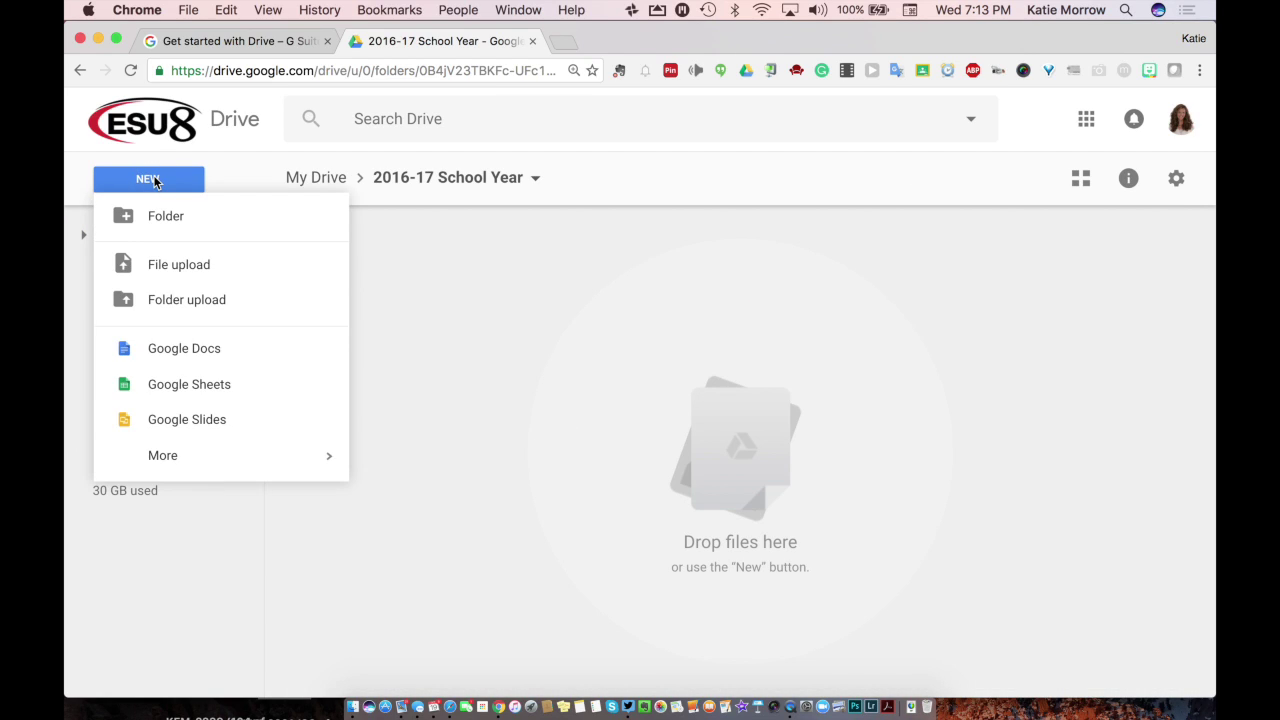
{"action": "left_click", "coordinate": [163, 217]}
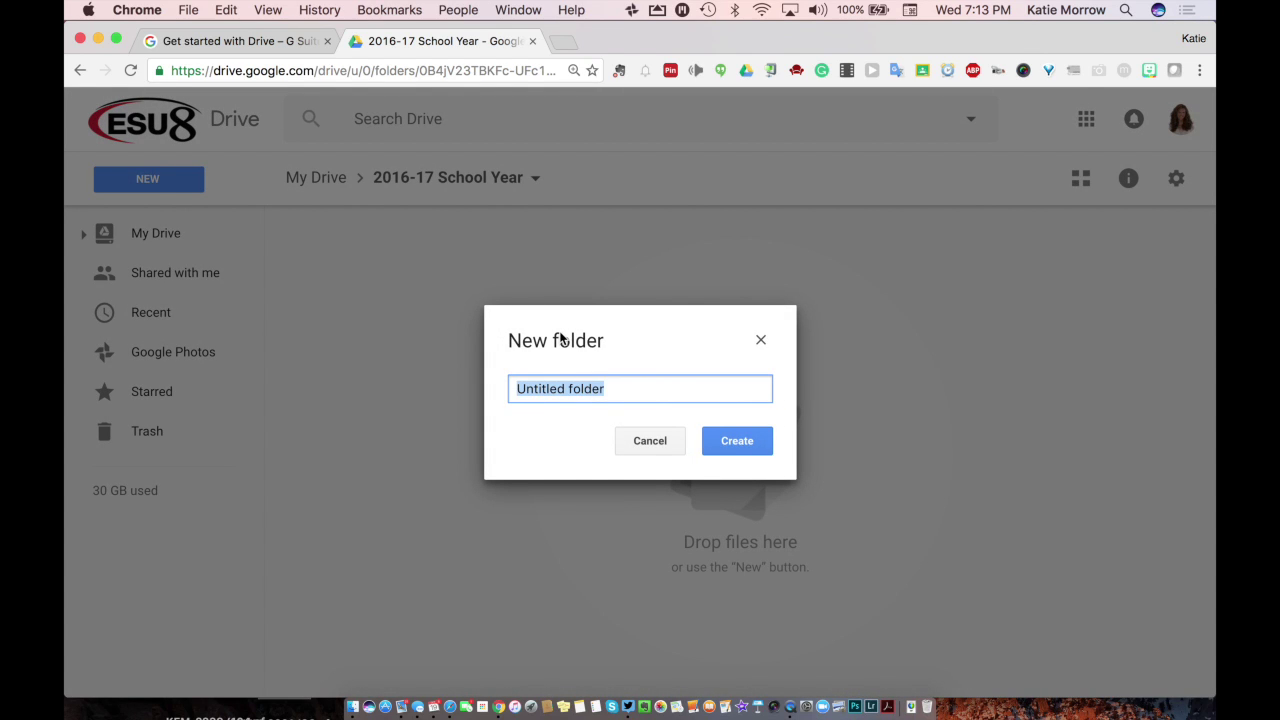
{"action": "type", "text": "English"}
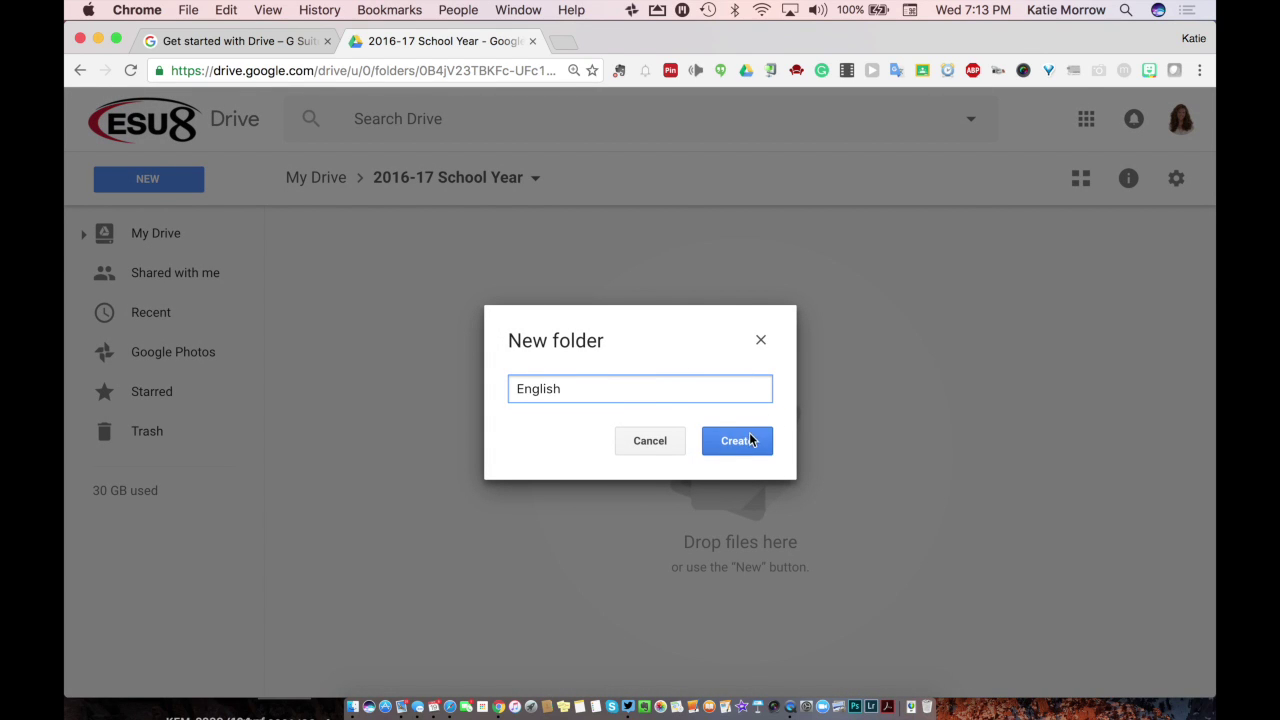
{"action": "left_click", "coordinate": [747, 433]}
{"action": "left_click", "coordinate": [171, 183]}
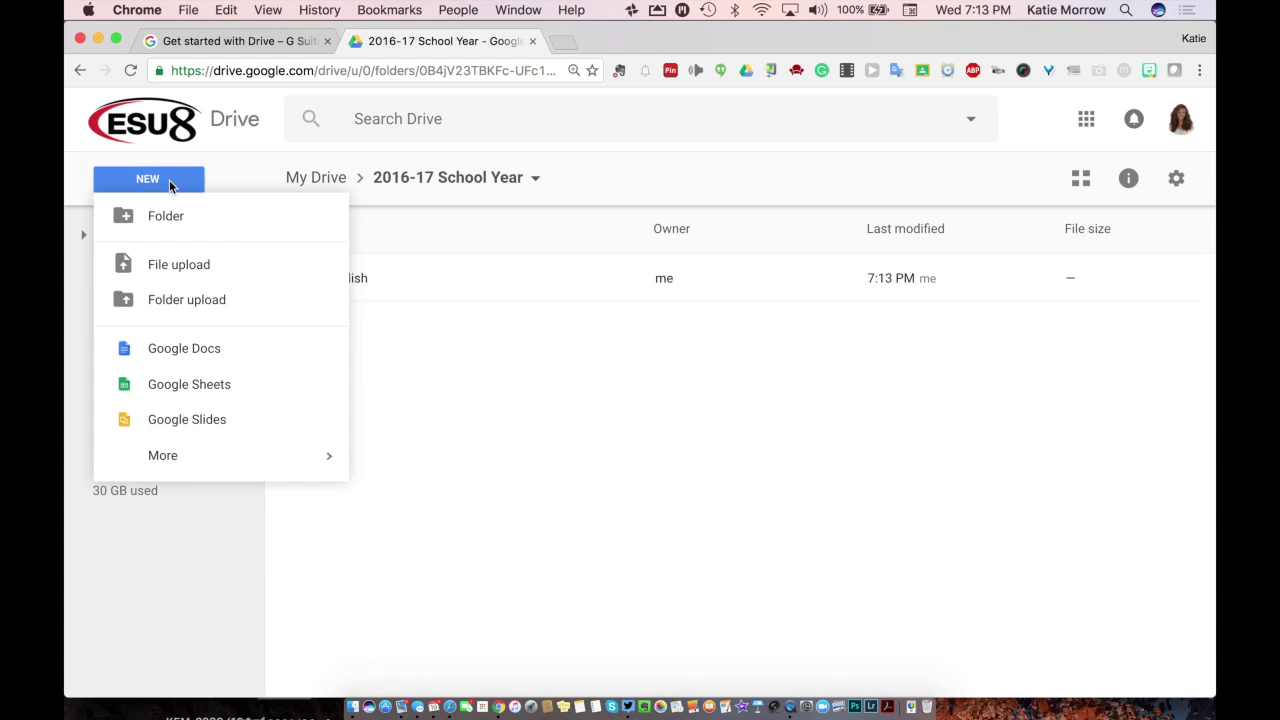
{"action": "left_click", "coordinate": [172, 216]}
{"action": "type", "text": "Soci"}
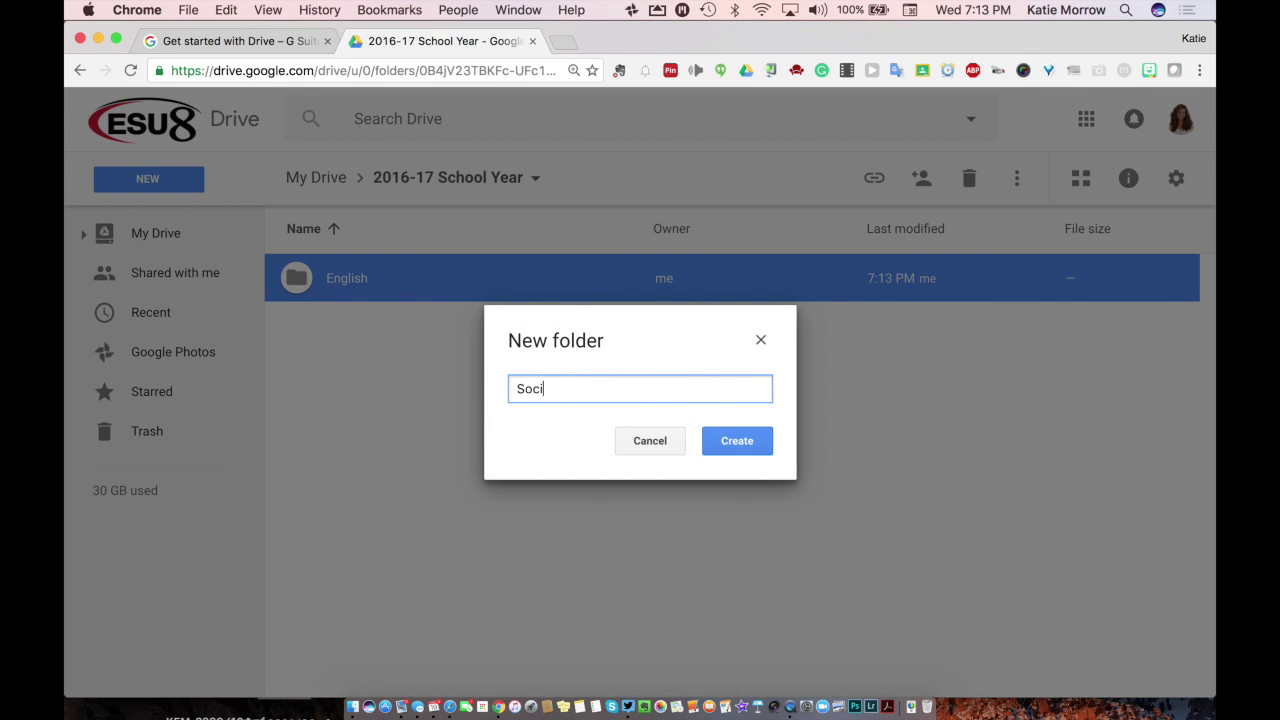
{"action": "type", "text": "al Studies"}
{"action": "left_click", "coordinate": [731, 445]}
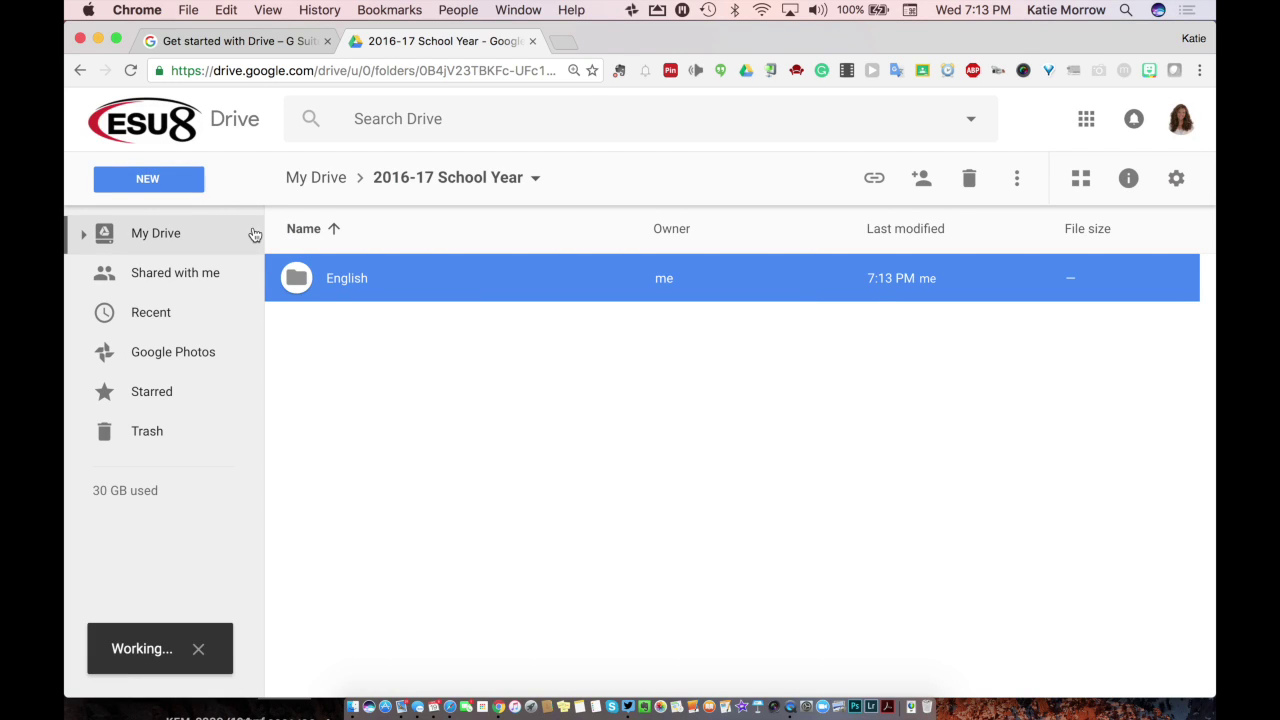
{"action": "left_click", "coordinate": [171, 183]}
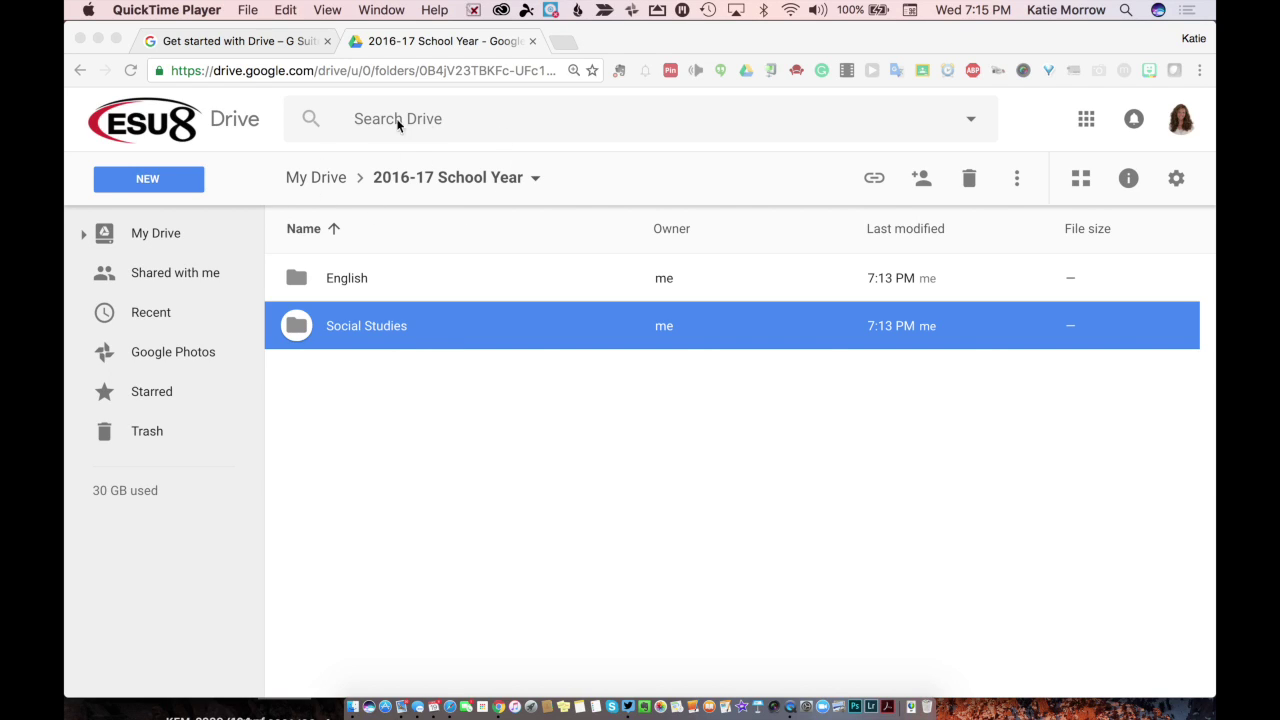
{"action": "left_click", "coordinate": [316, 182]}
Step: Go from top-level My Drive into 2016-17 School Year, then into Social Studies
{"action": "left_click", "coordinate": [316, 182]}
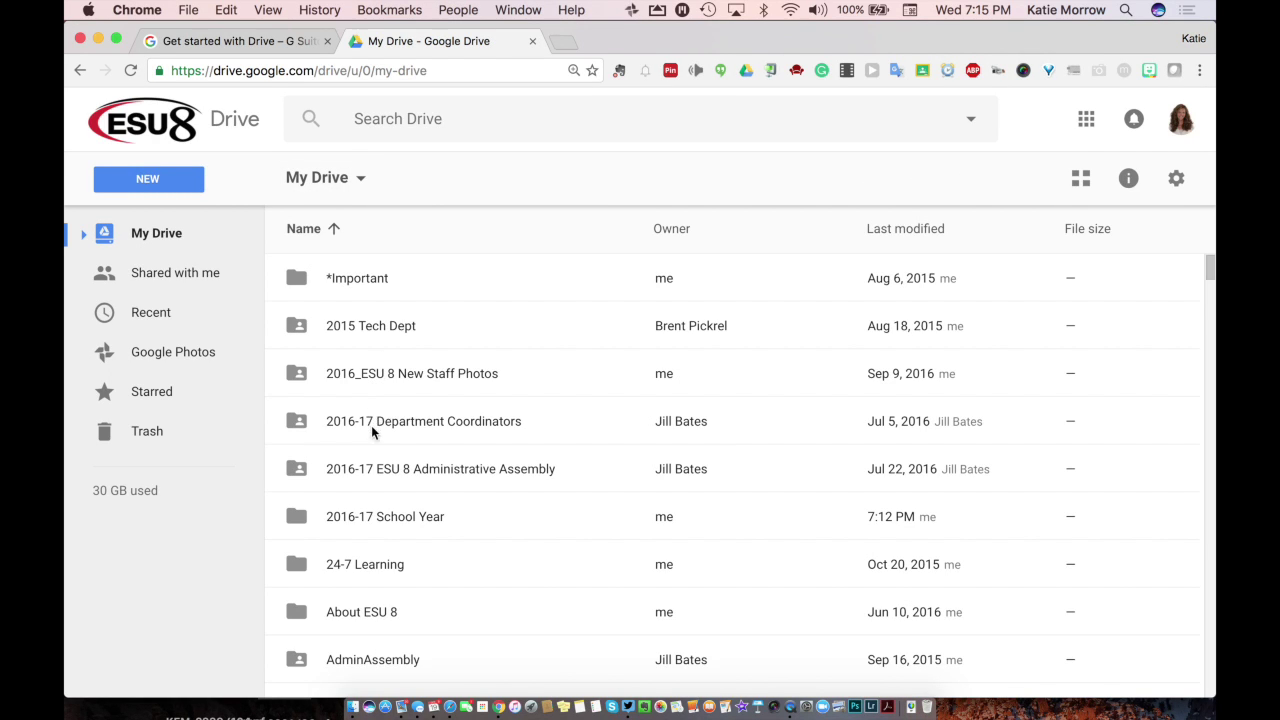
{"action": "left_click", "coordinate": [371, 519]}
{"action": "double_click", "coordinate": [370, 519]}
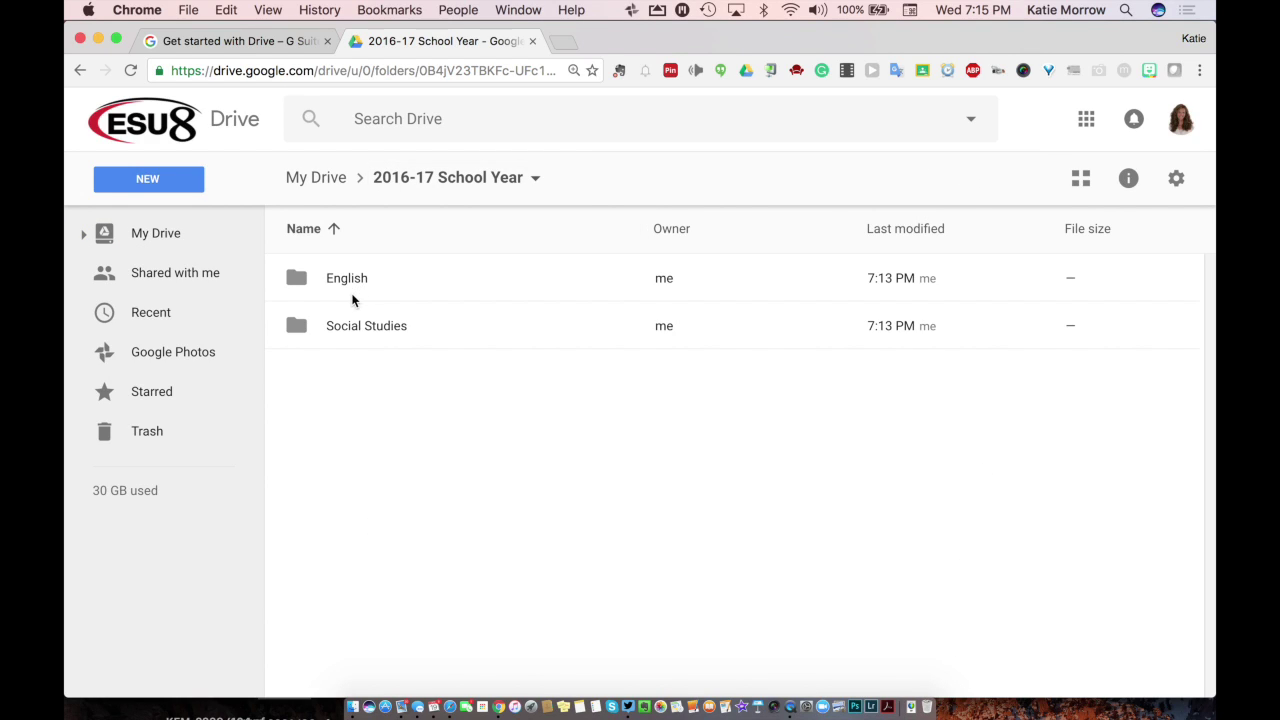
{"action": "left_click", "coordinate": [352, 326]}
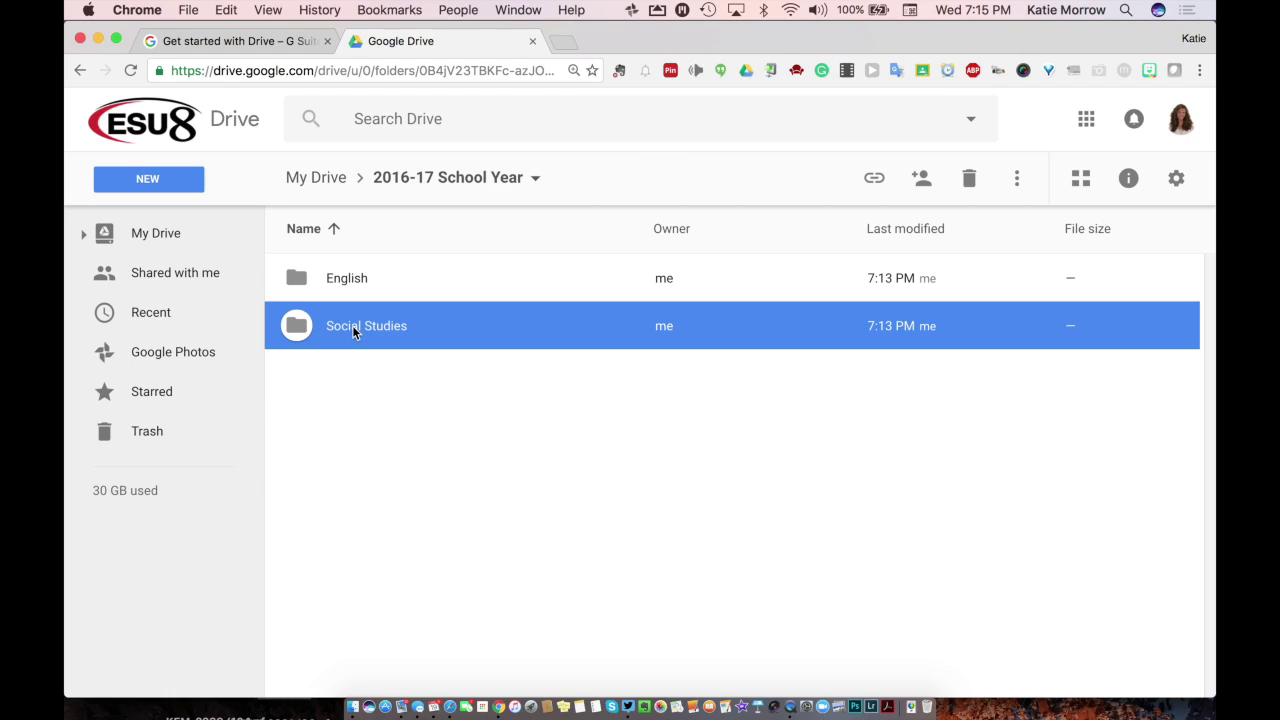
{"action": "double_click", "coordinate": [352, 325]}
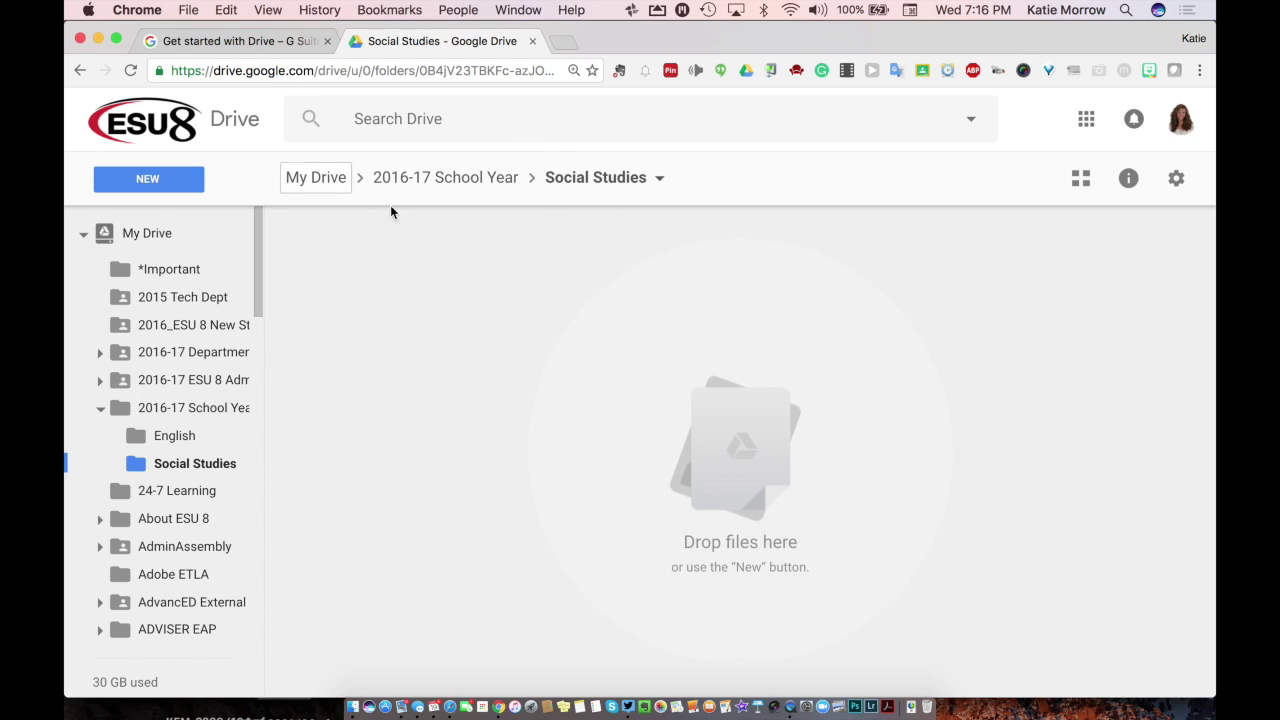
Step: Move the long-titled Google Doc from My Drive into the English folder
{"action": "left_click", "coordinate": [338, 180]}
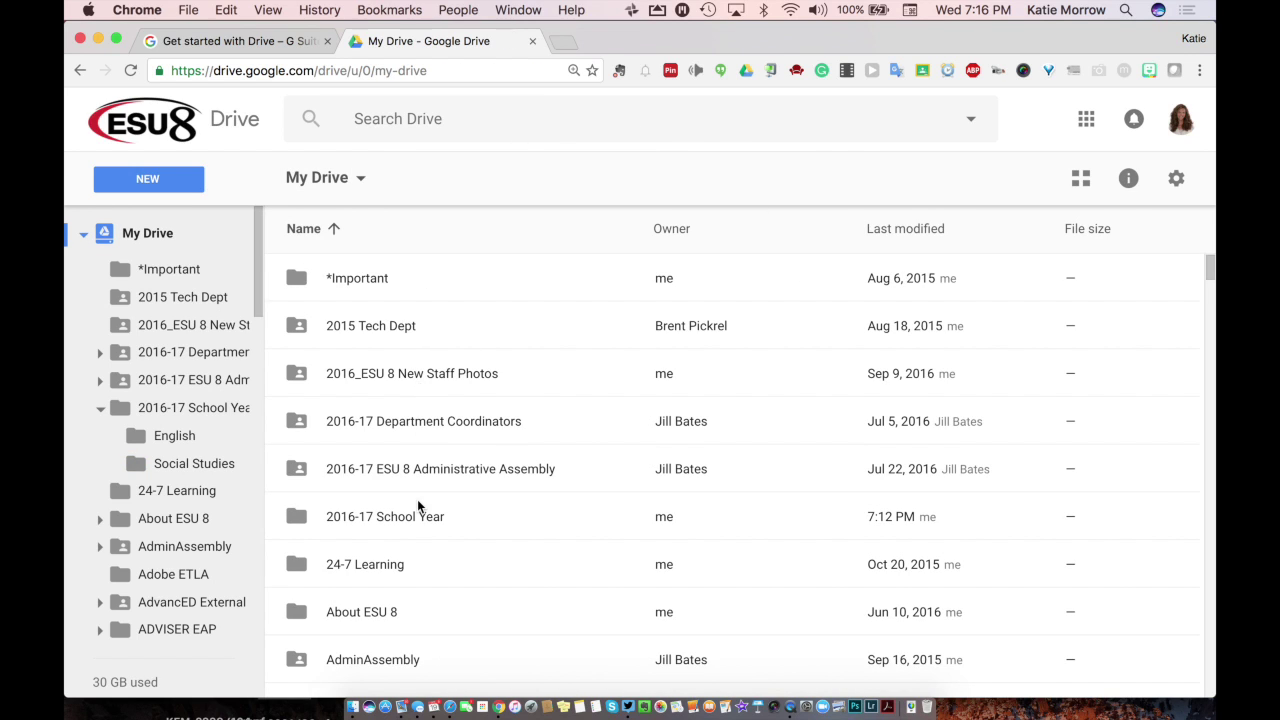
{"action": "scroll", "coordinate": [418, 503], "scroll_direction": "down", "scroll_amount": 20}
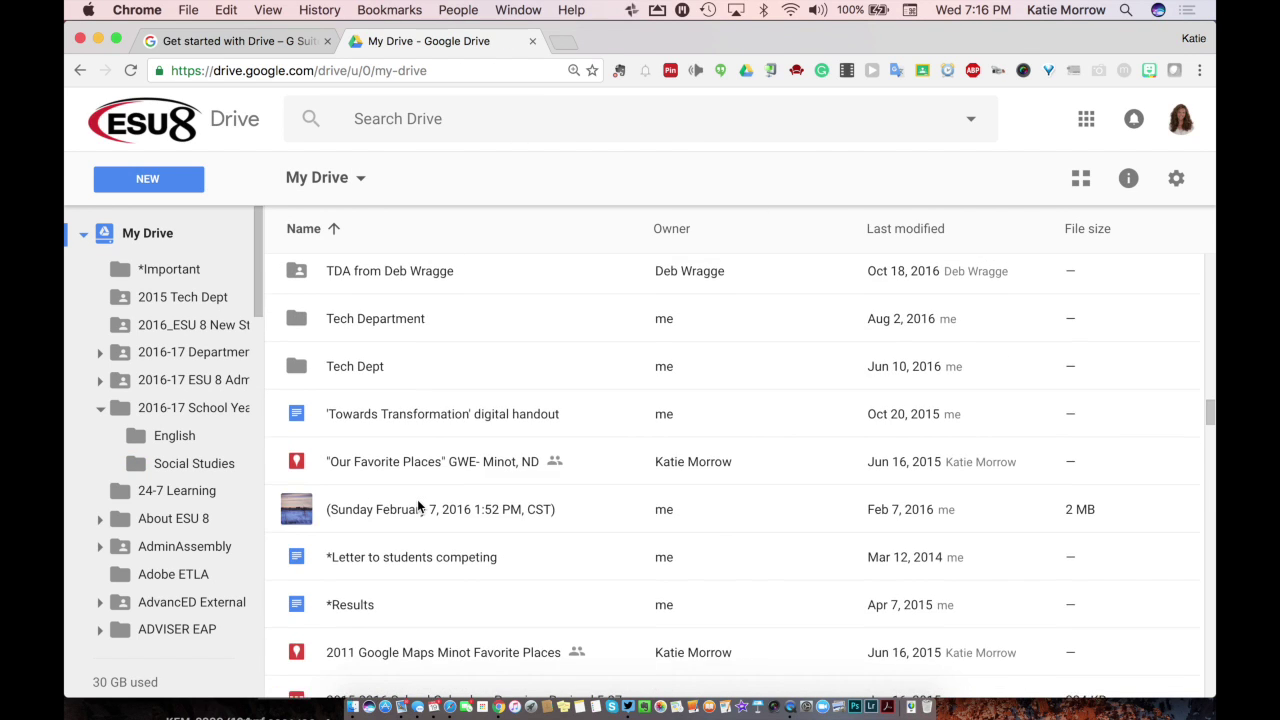
{"action": "scroll", "coordinate": [418, 506], "scroll_direction": "down", "scroll_amount": 10}
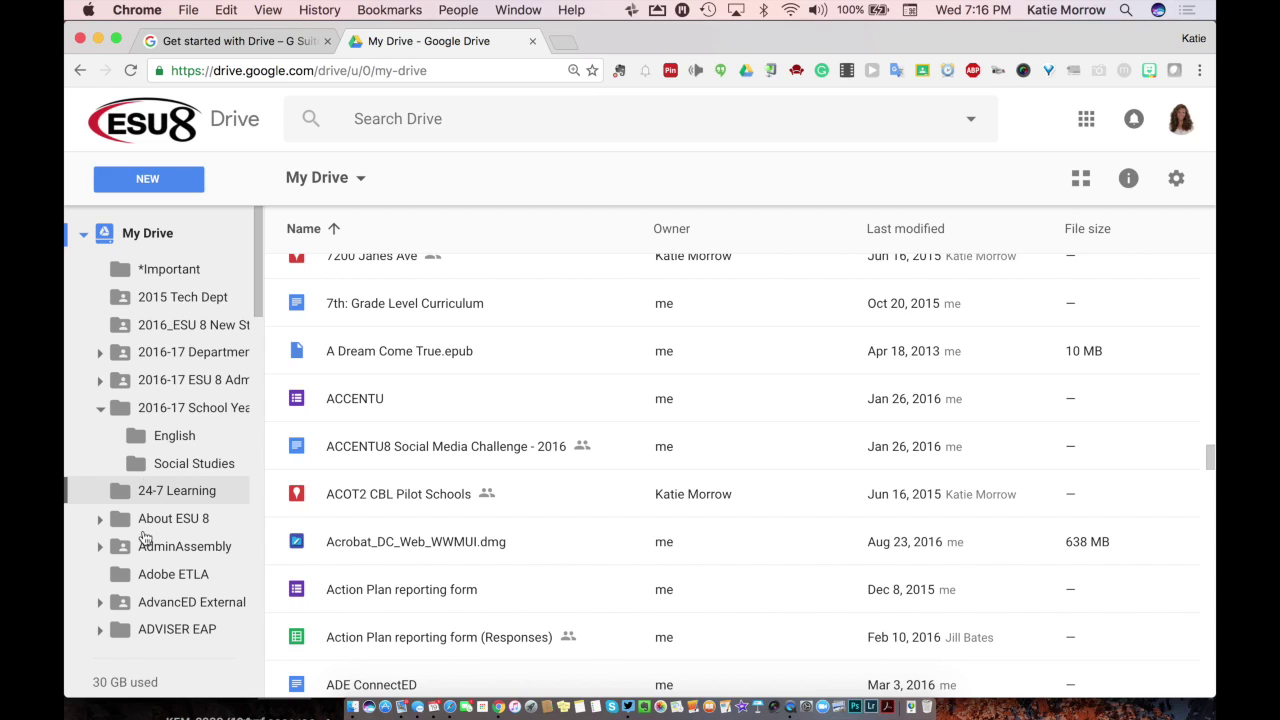
{"action": "scroll", "coordinate": [208, 490], "scroll_direction": "down", "scroll_amount": 1}
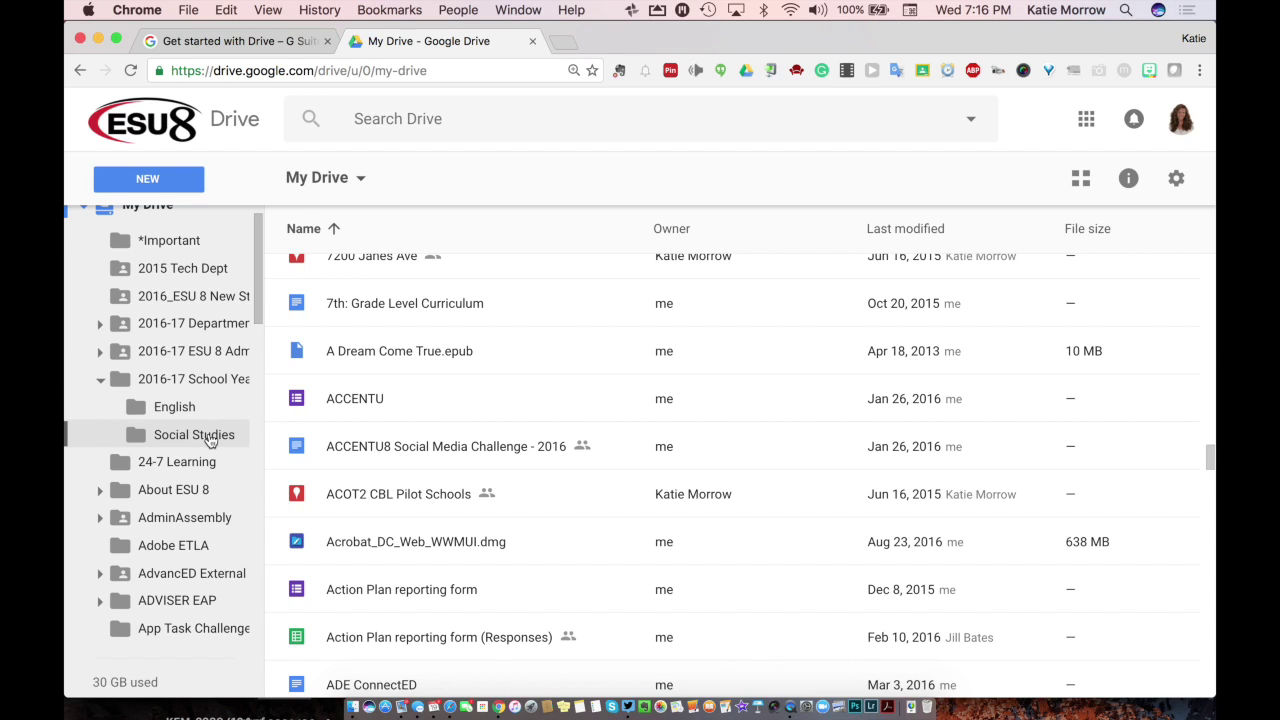
{"action": "scroll", "coordinate": [379, 604], "scroll_direction": "down", "scroll_amount": 10}
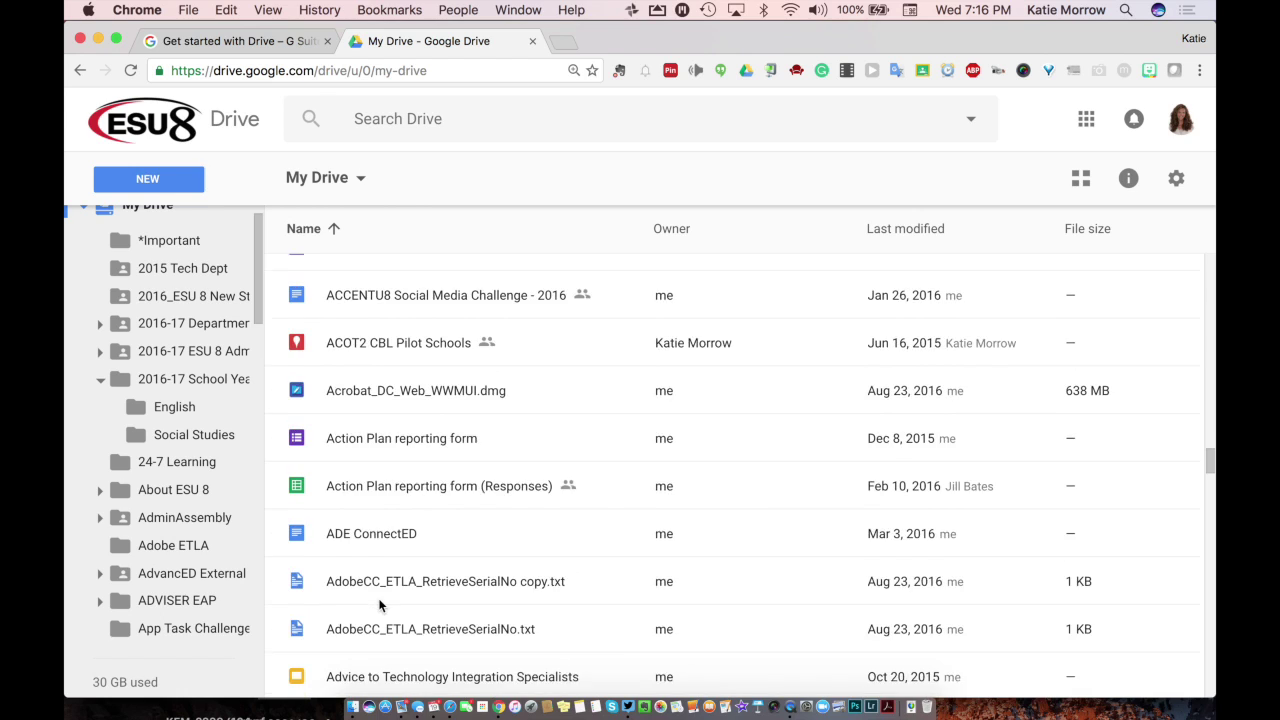
{"action": "scroll", "coordinate": [379, 604], "scroll_direction": "down", "scroll_amount": 3}
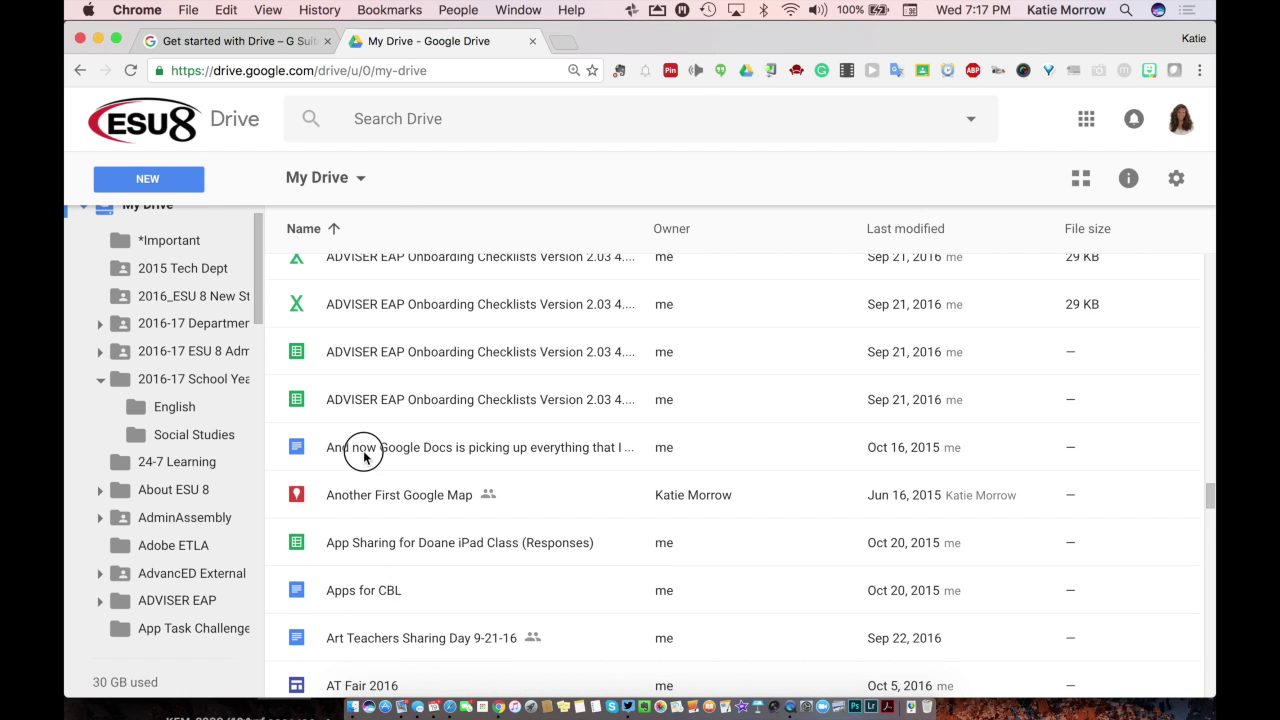
{"action": "left_click_drag", "start_coordinate": [363, 449], "coordinate": [178, 410]}
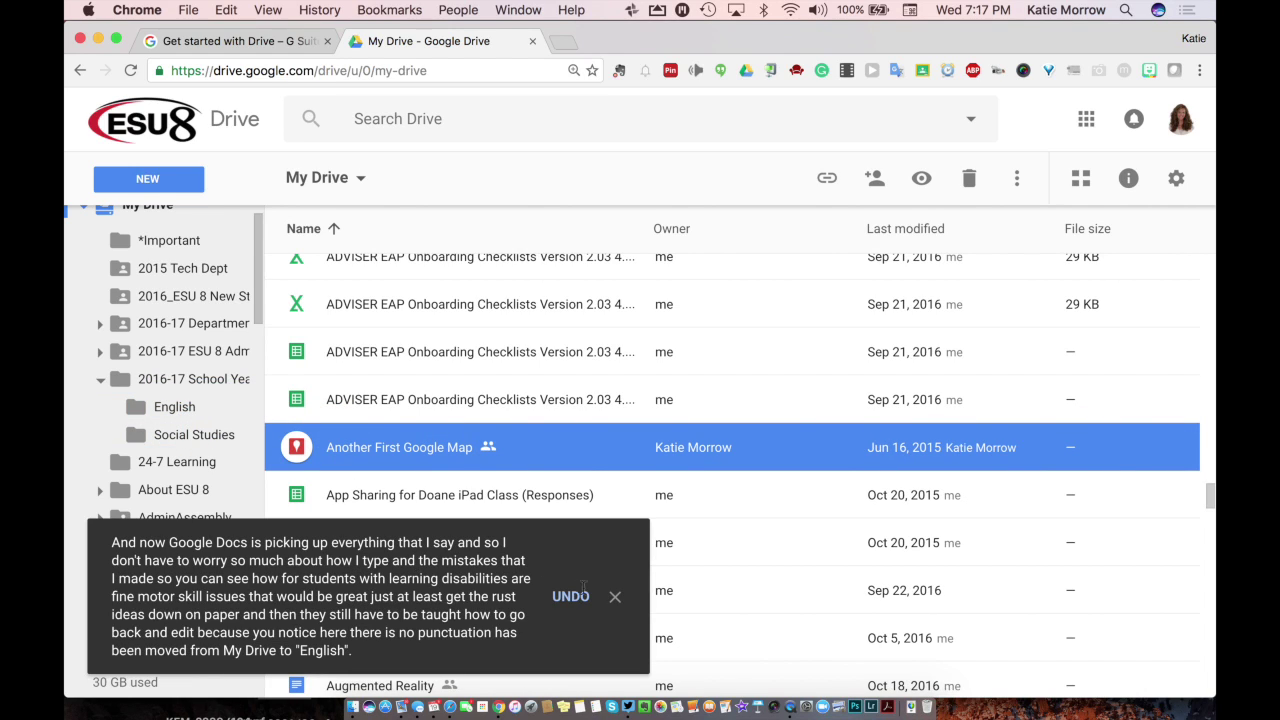
{"action": "left_click", "coordinate": [615, 597]}
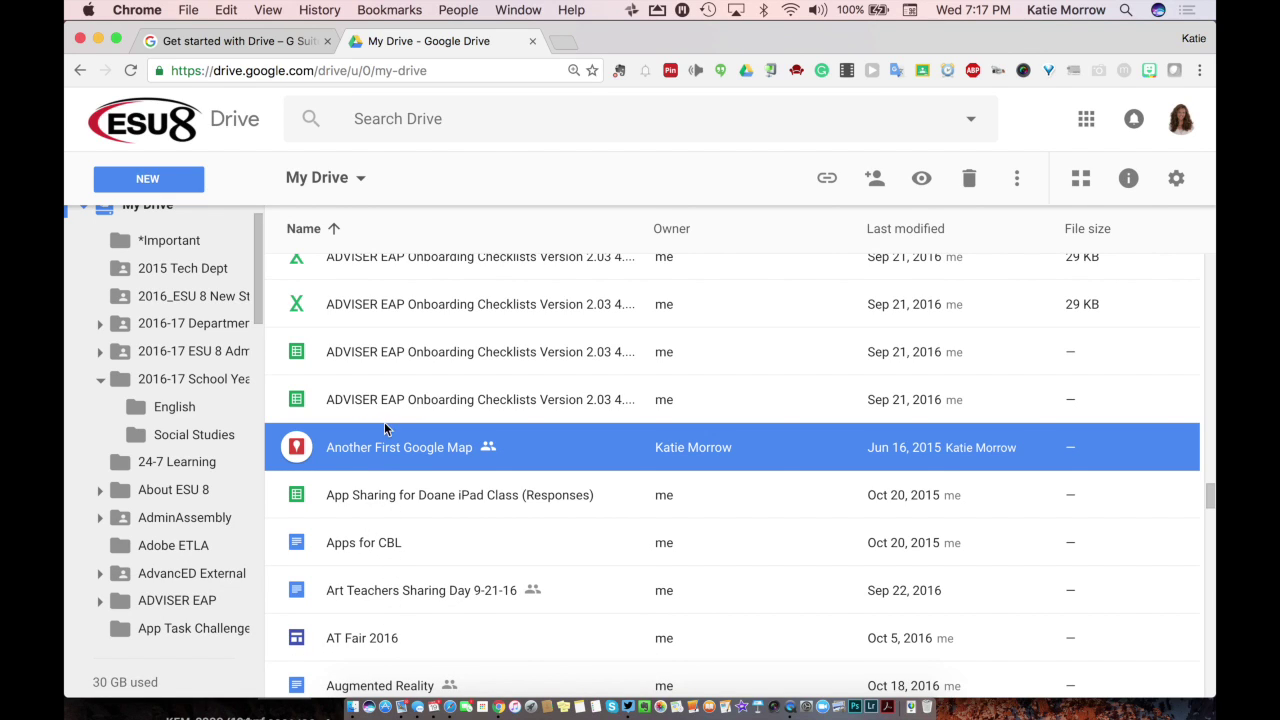
Step: Move Basic News Writing.pdf into Social Studies, then view the English folder
{"action": "scroll", "coordinate": [384, 428], "scroll_direction": "down", "scroll_amount": 3}
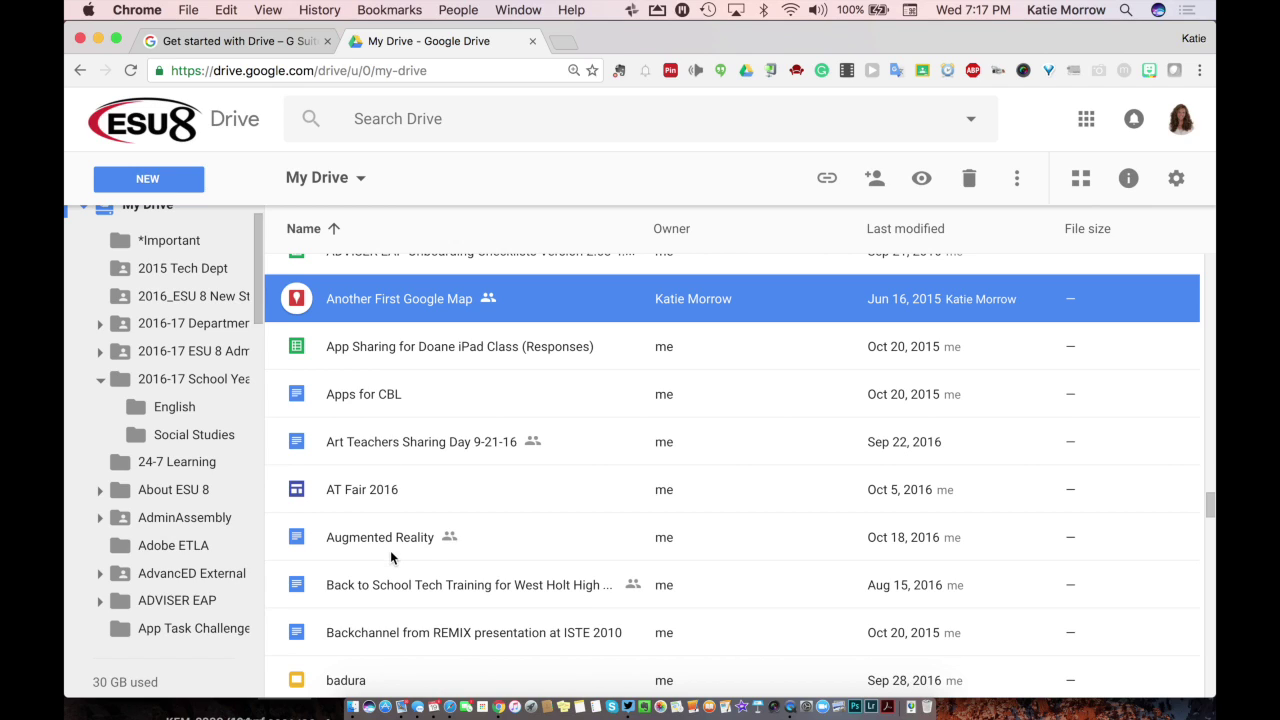
{"action": "scroll", "coordinate": [390, 557], "scroll_direction": "down", "scroll_amount": 2}
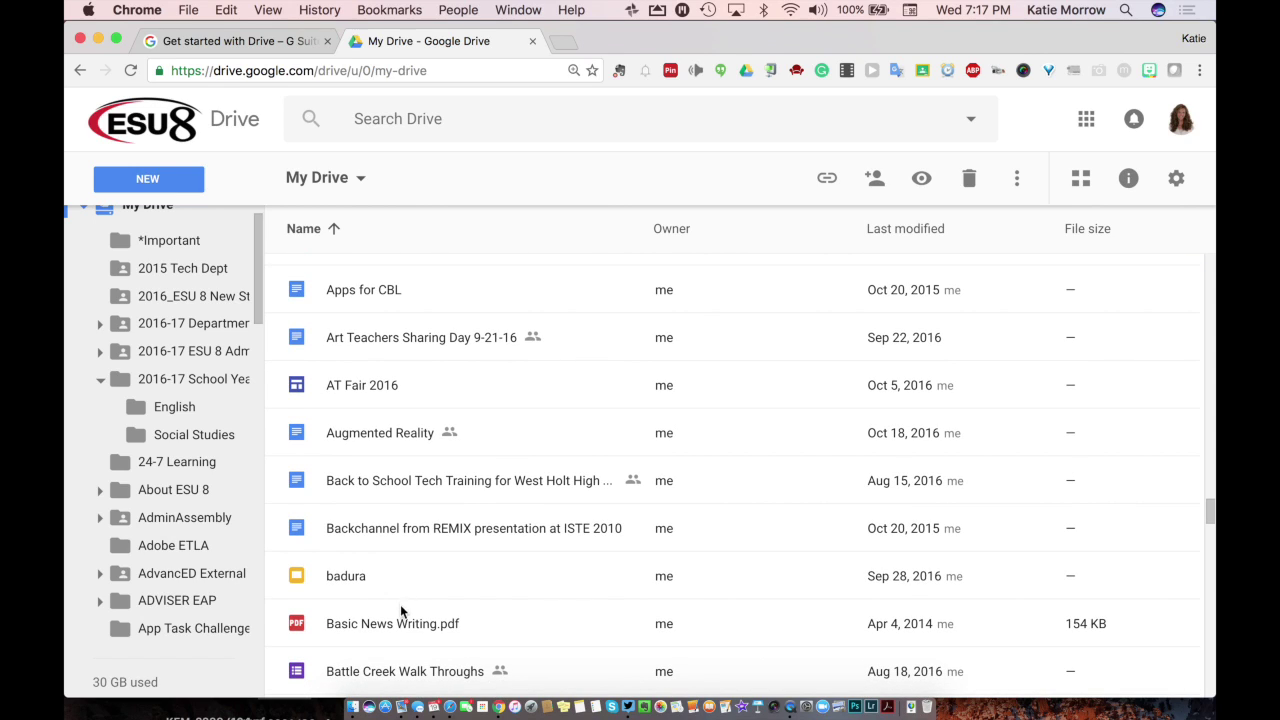
{"action": "left_click_drag", "start_coordinate": [402, 625], "coordinate": [208, 437]}
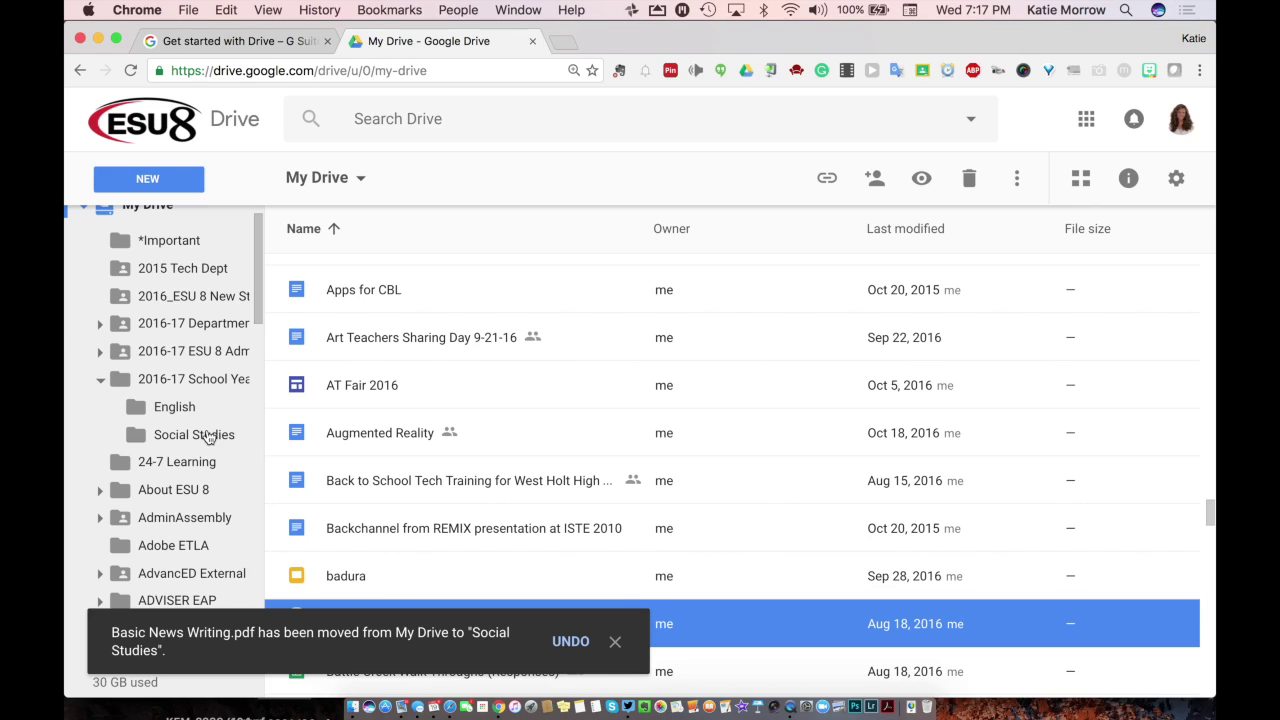
{"action": "left_click", "coordinate": [615, 641]}
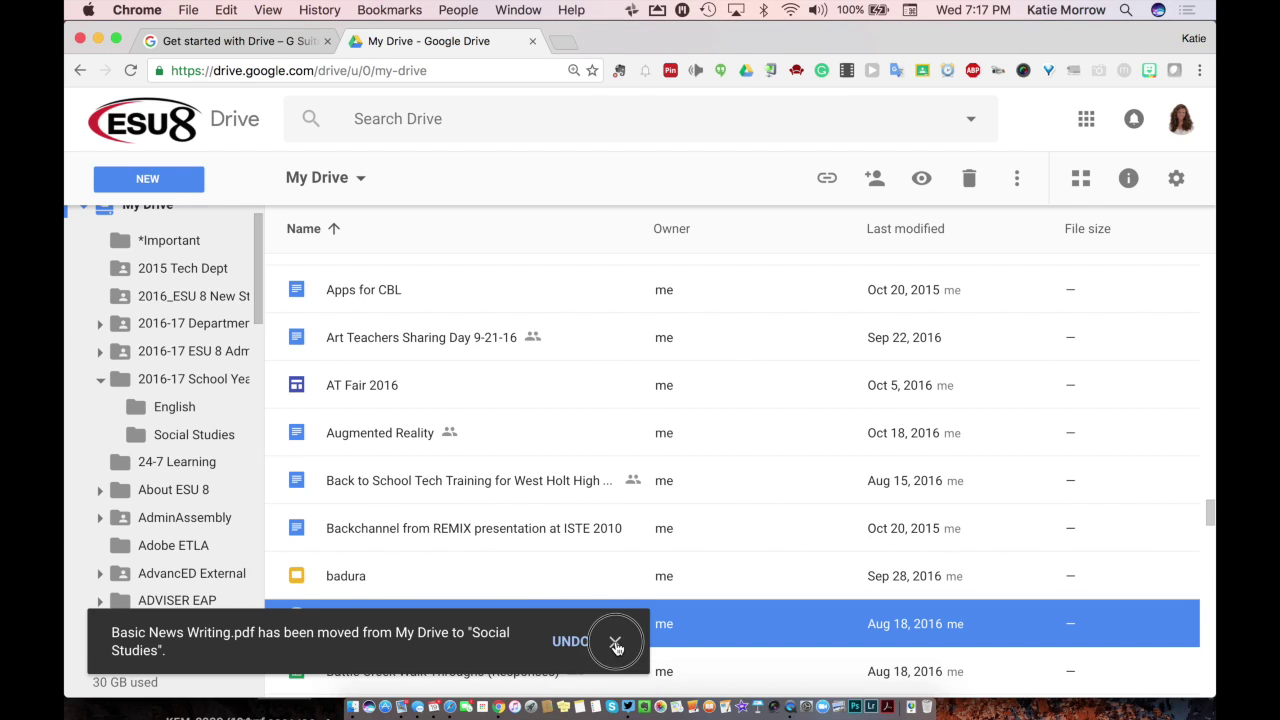
{"action": "left_click", "coordinate": [178, 409]}
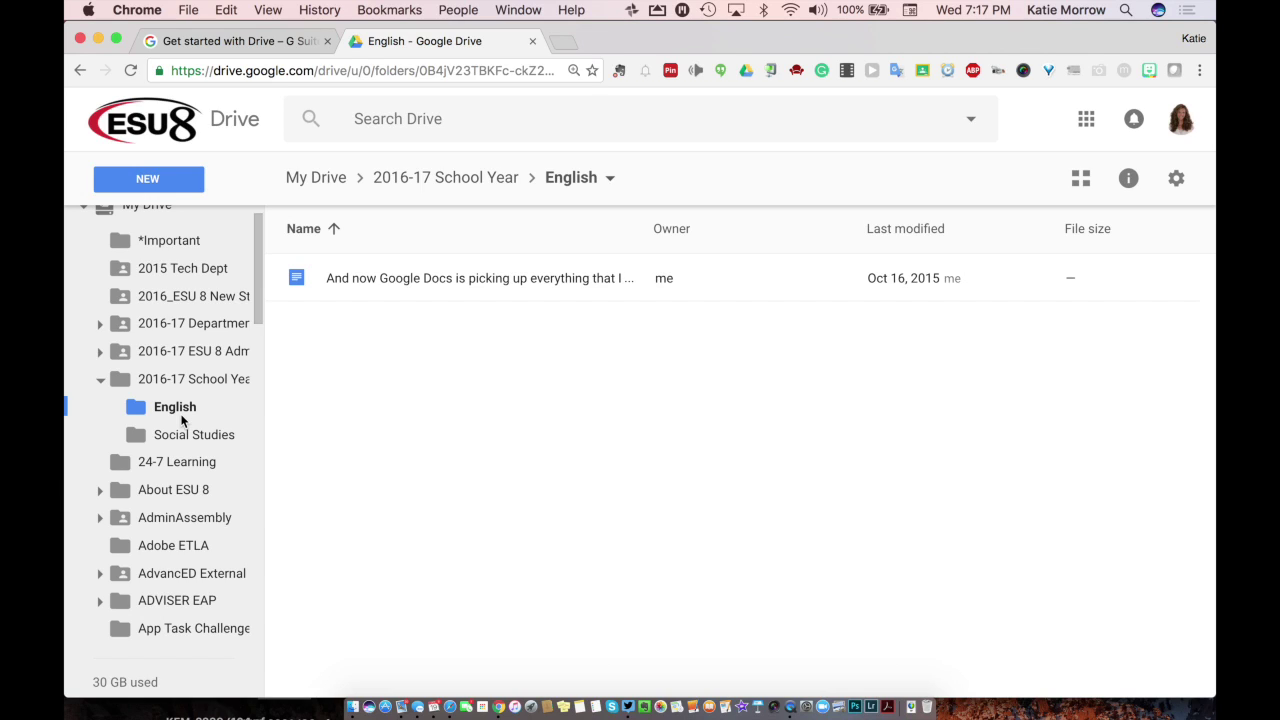
Step: Start a new blank Google Doc from within the Social Studies folder
{"action": "left_click", "coordinate": [206, 436]}
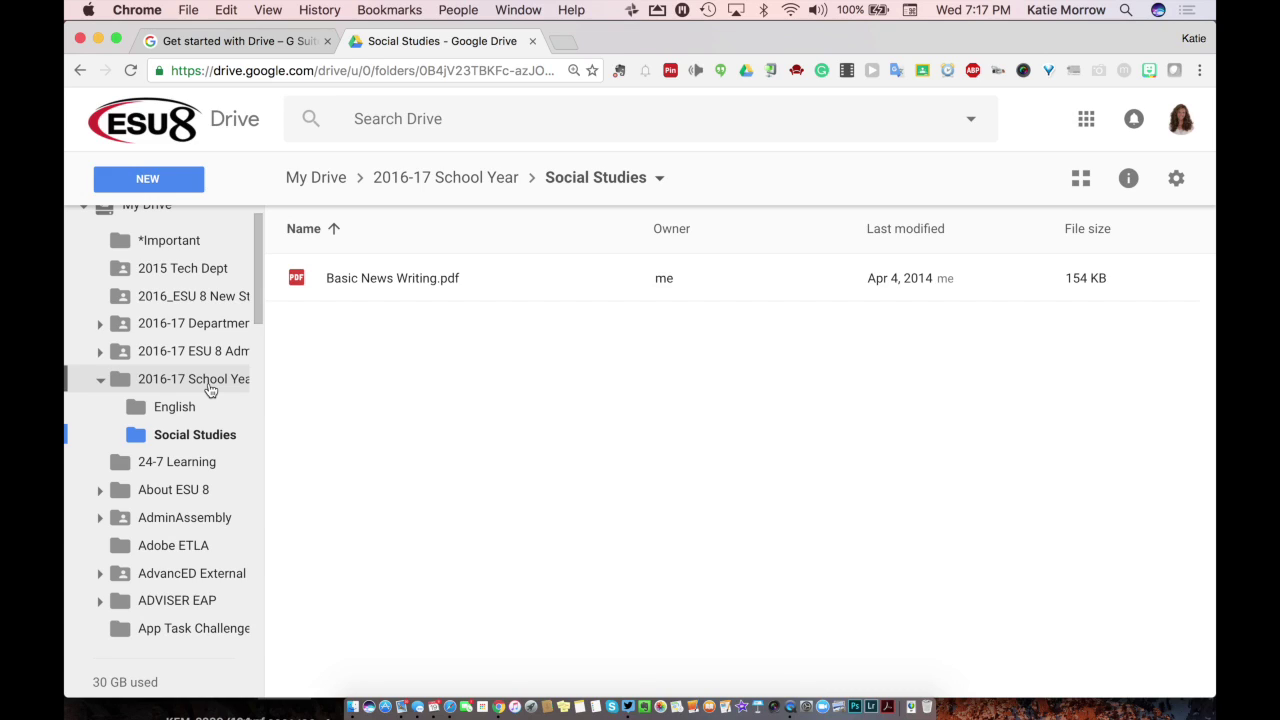
{"action": "left_click", "coordinate": [204, 440]}
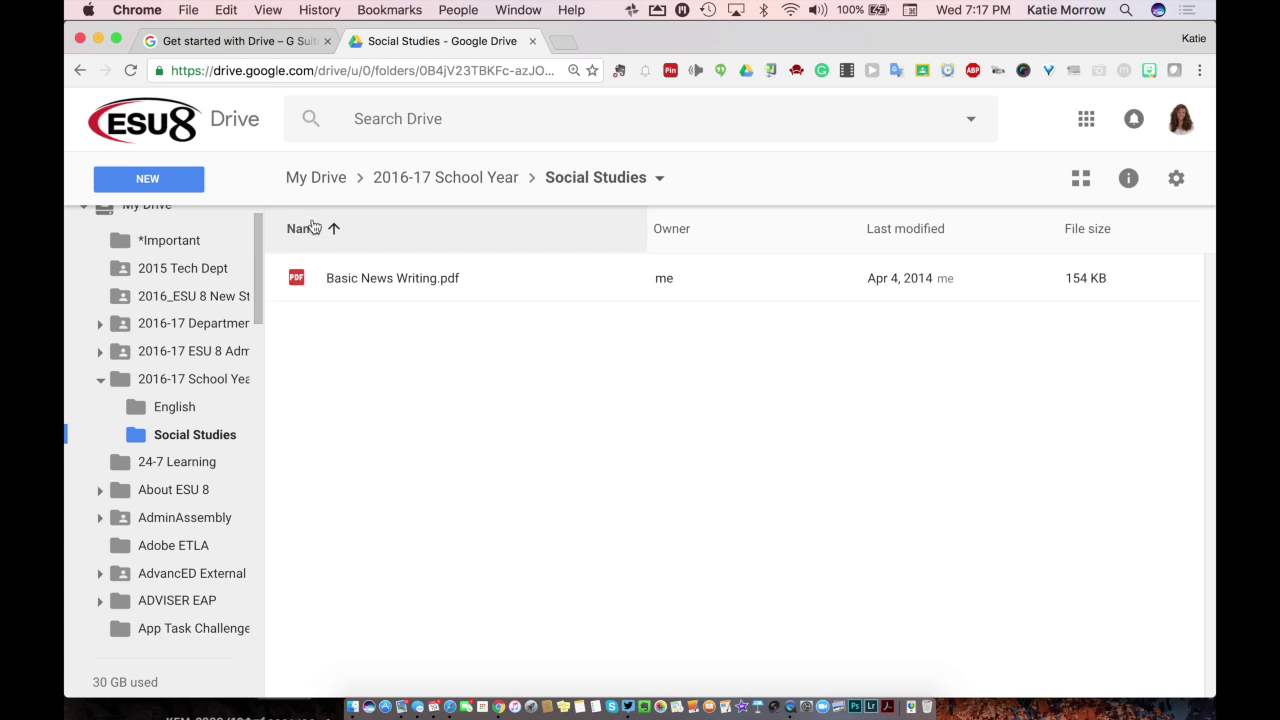
{"action": "left_click", "coordinate": [170, 183]}
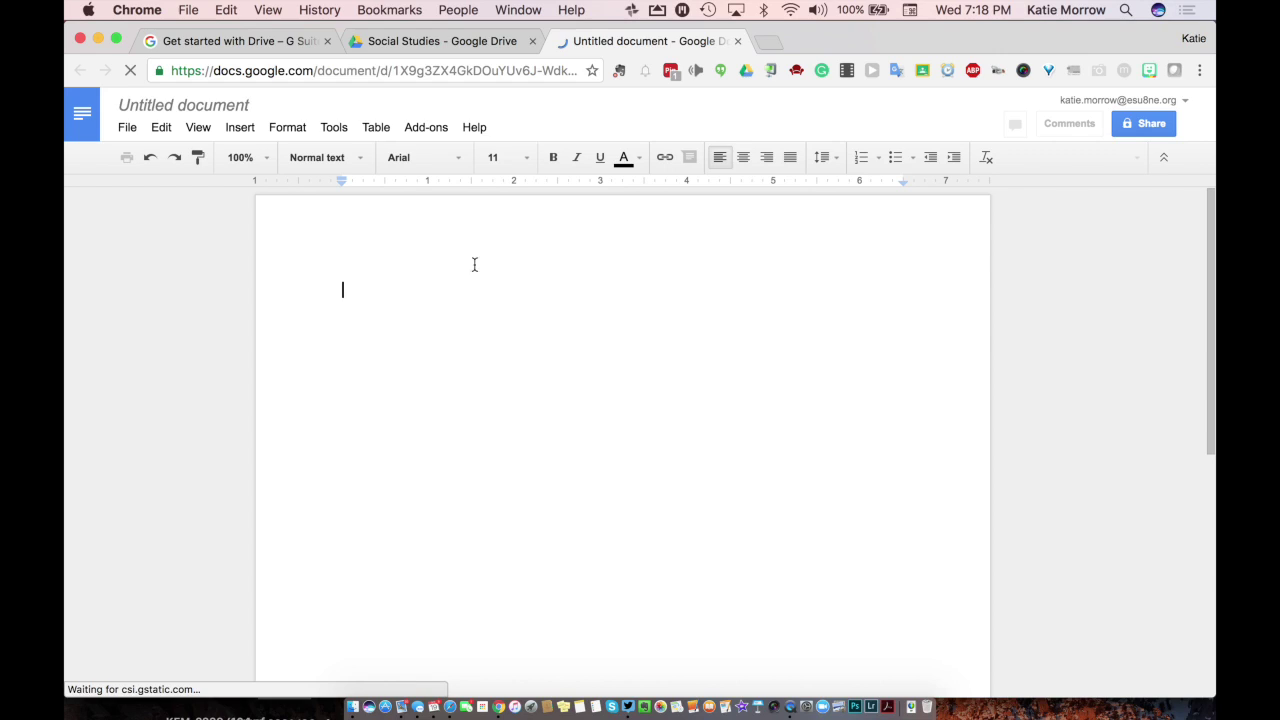
Step: Write the heading 'My First Google Doc' and retitle the document 'My First Google Doc'
{"action": "type", "text": "My First Google Doc"}
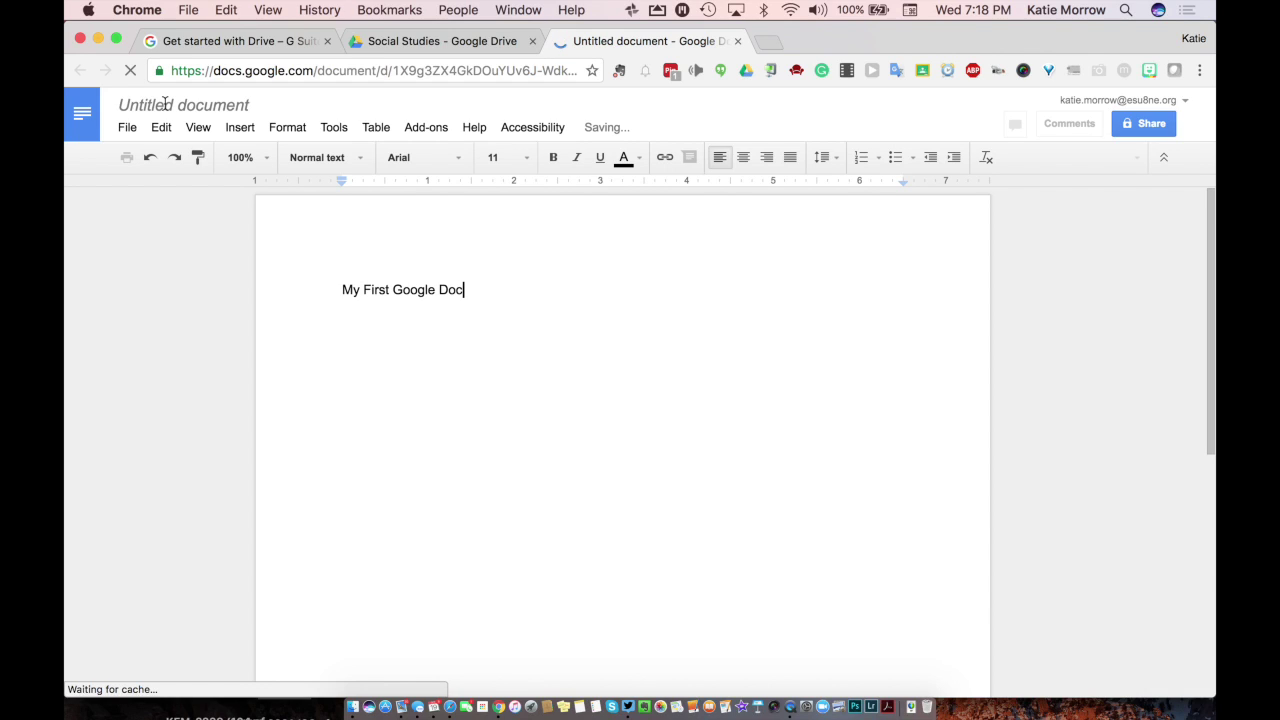
{"action": "key", "text": "Return"}
{"action": "left_click", "coordinate": [171, 104]}
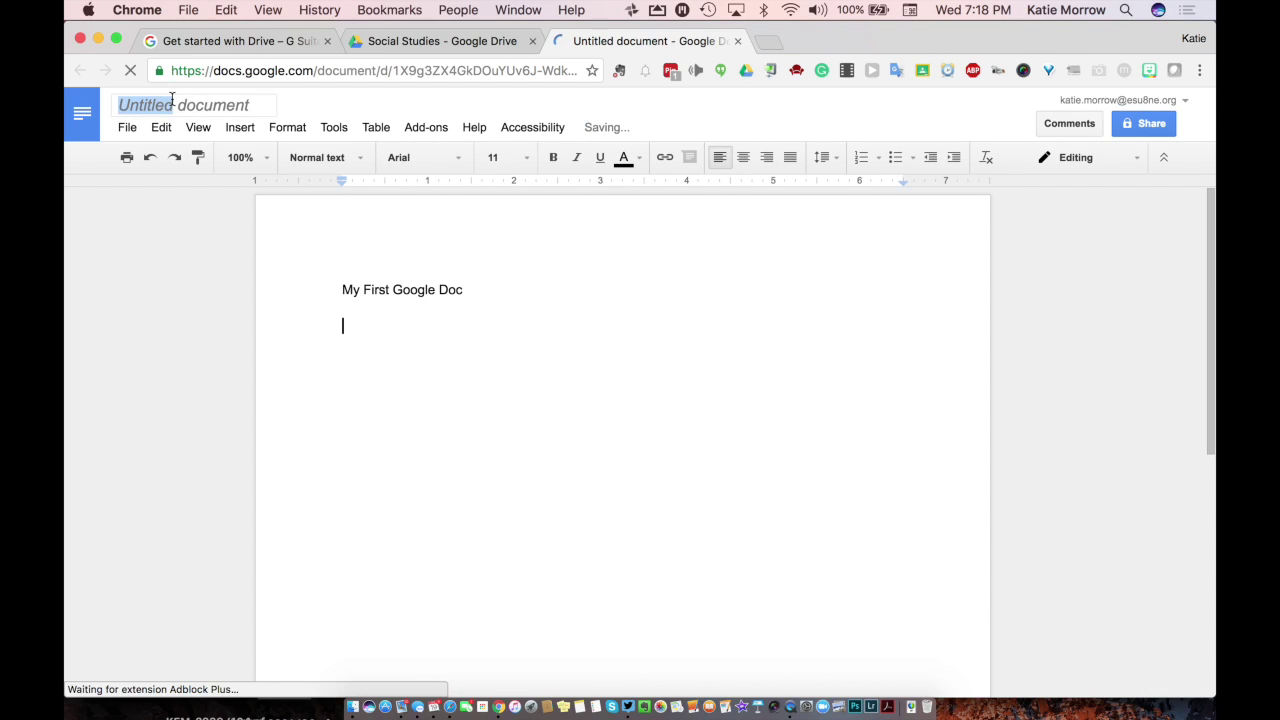
{"action": "key", "text": "Escape"}
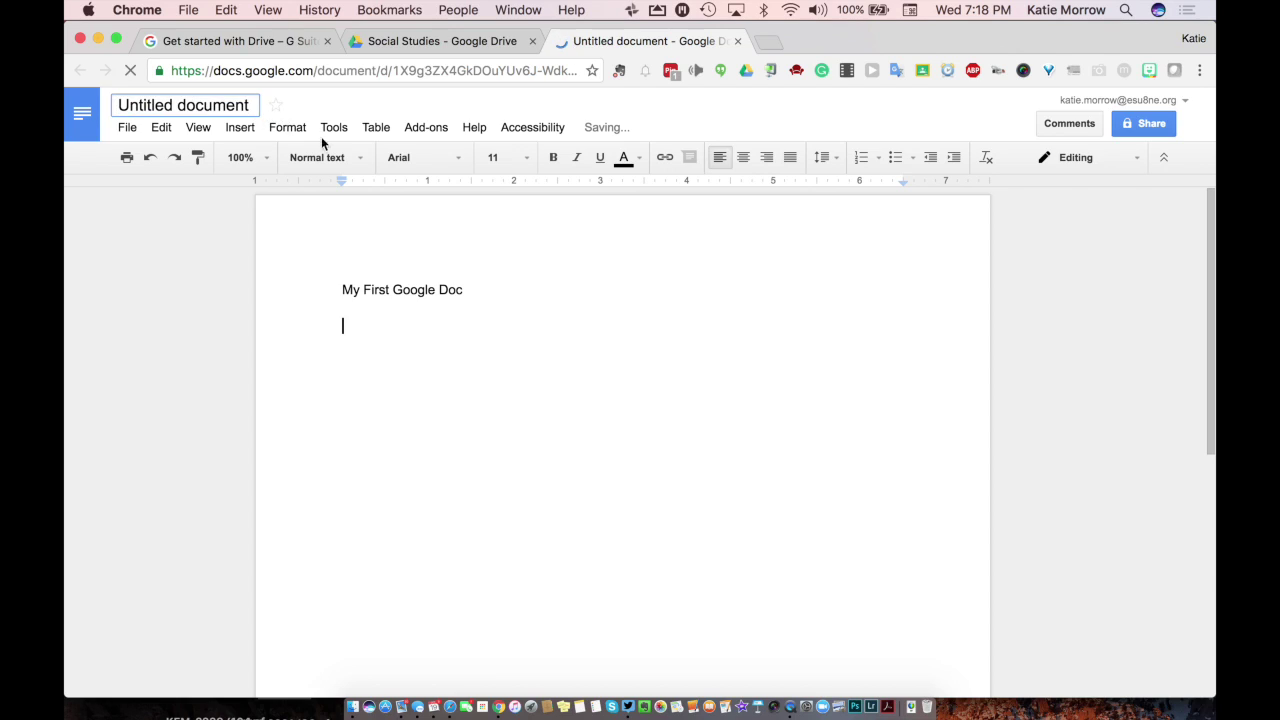
{"action": "double_click", "coordinate": [231, 104]}
{"action": "triple_click", "coordinate": [231, 104]}
{"action": "type", "text": "M"}
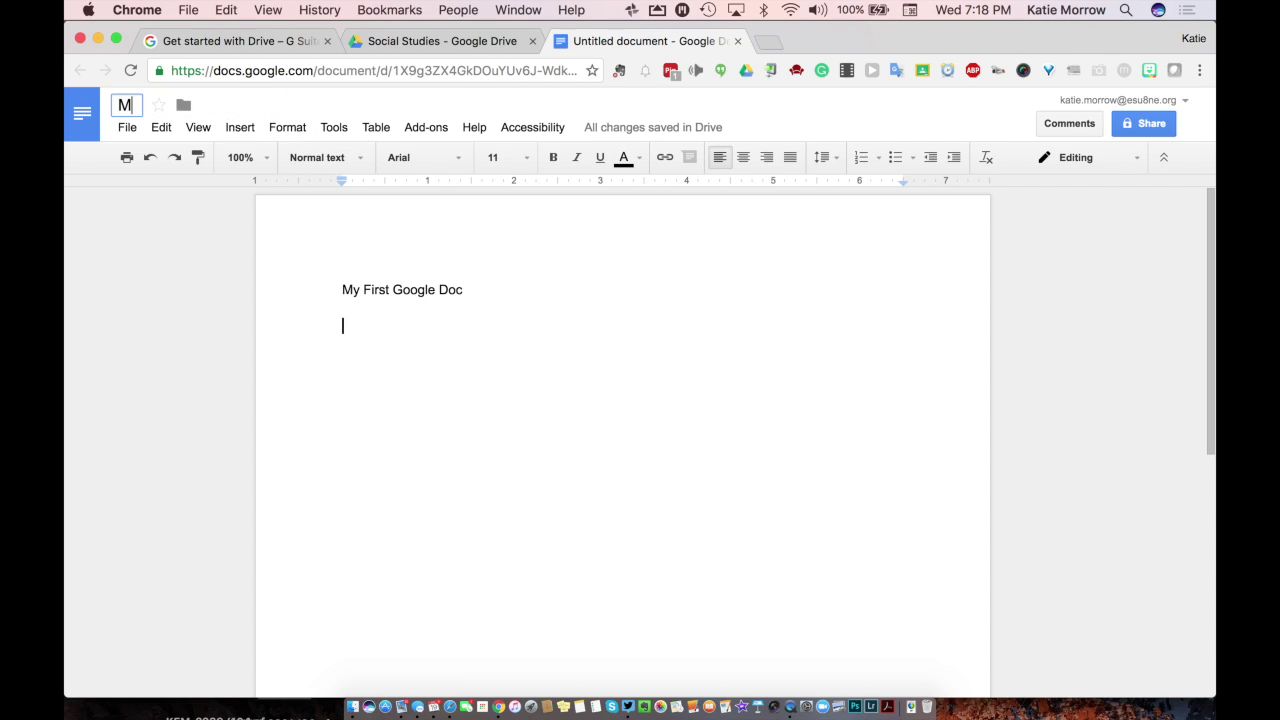
{"action": "type", "text": "y First Google Doc"}
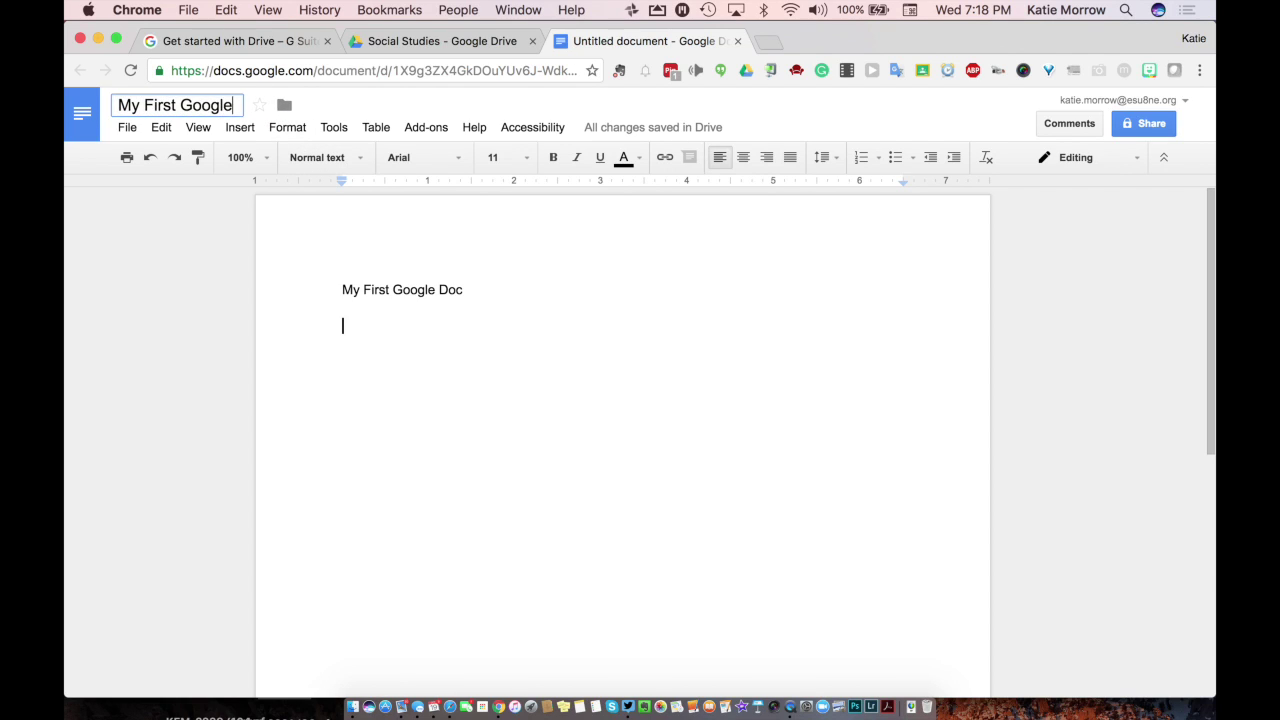
{"action": "left_click", "coordinate": [529, 314]}
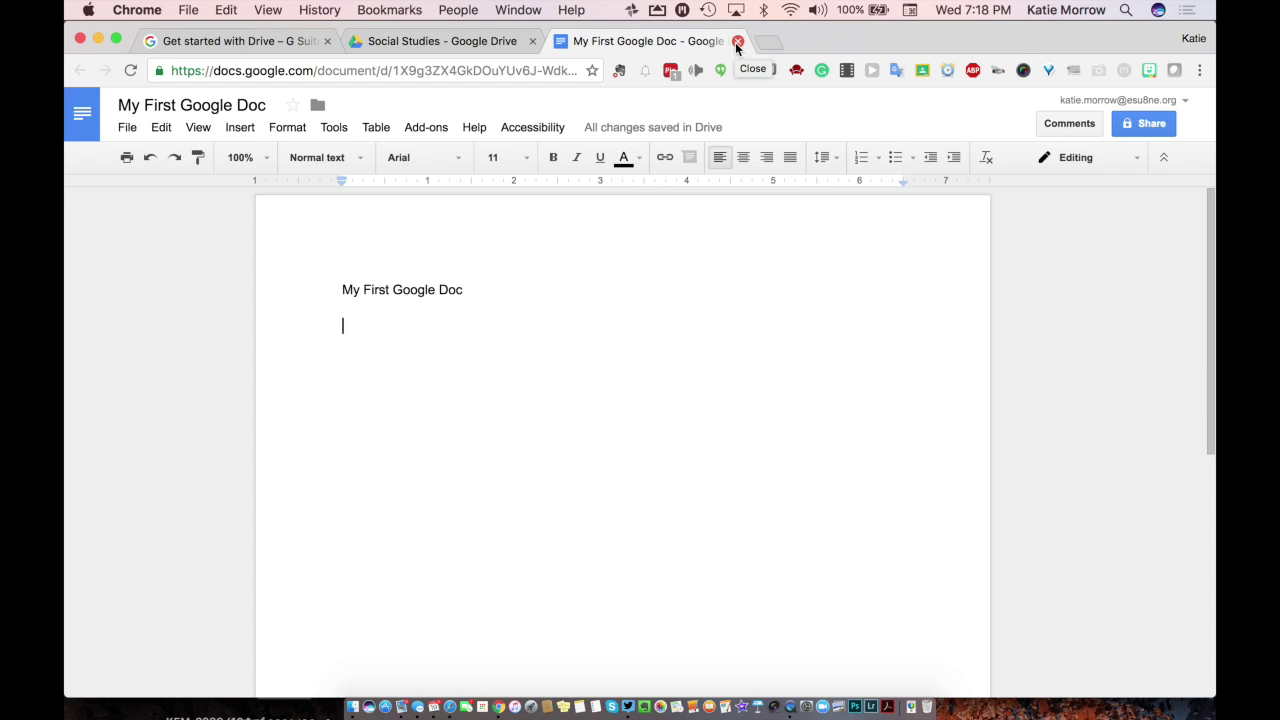
Step: Close the document and reopen My First Google Doc from Drive's Recent list
{"action": "left_click", "coordinate": [737, 43]}
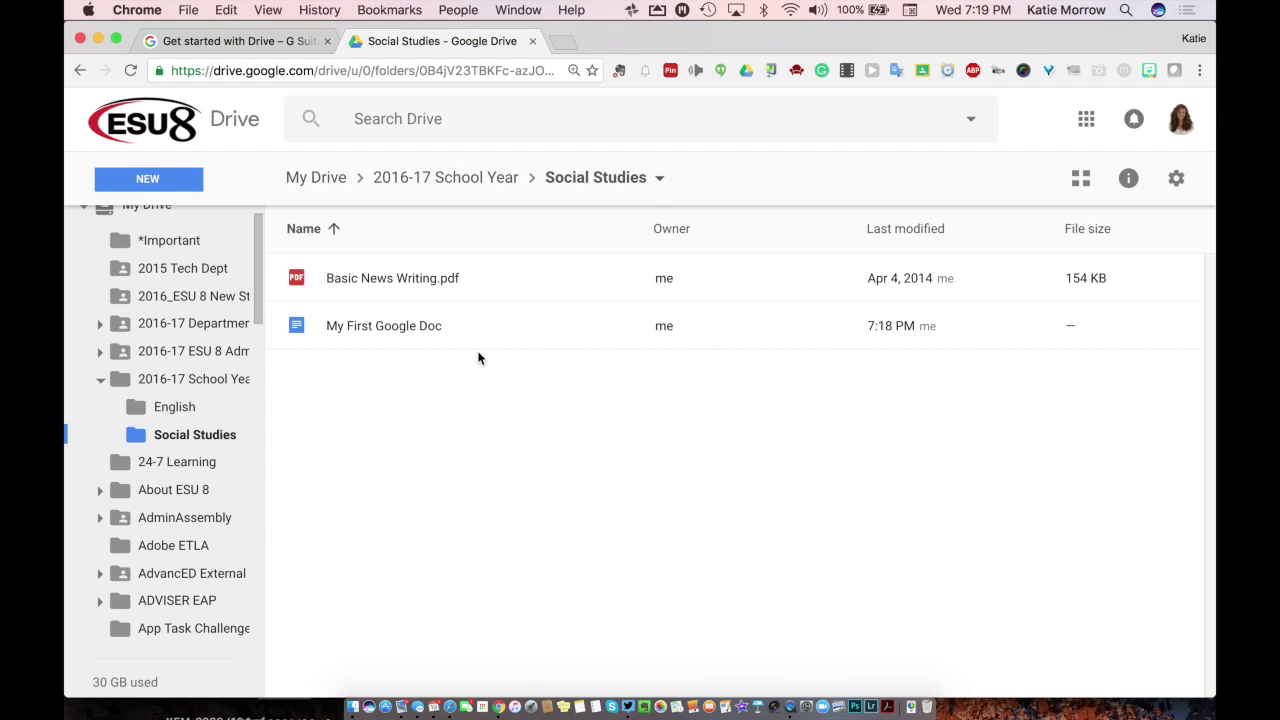
{"action": "scroll", "coordinate": [258, 378], "scroll_direction": "up", "scroll_amount": 2}
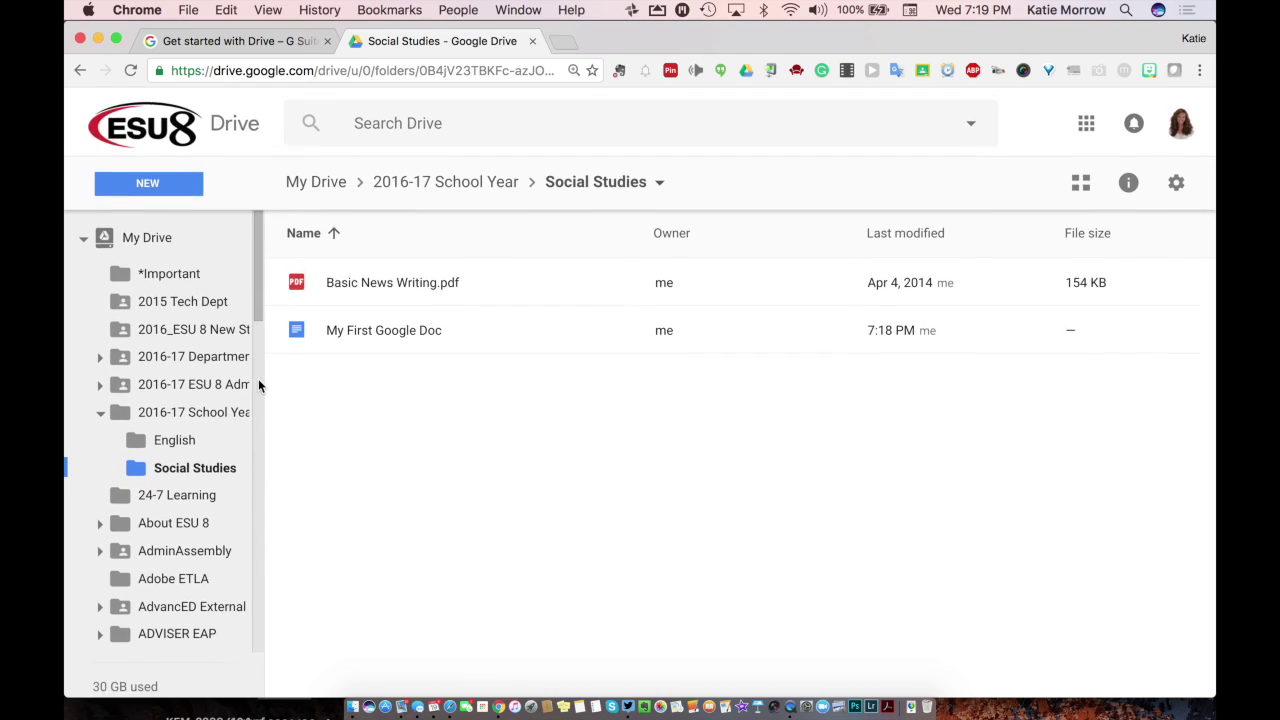
{"action": "left_click", "coordinate": [84, 233]}
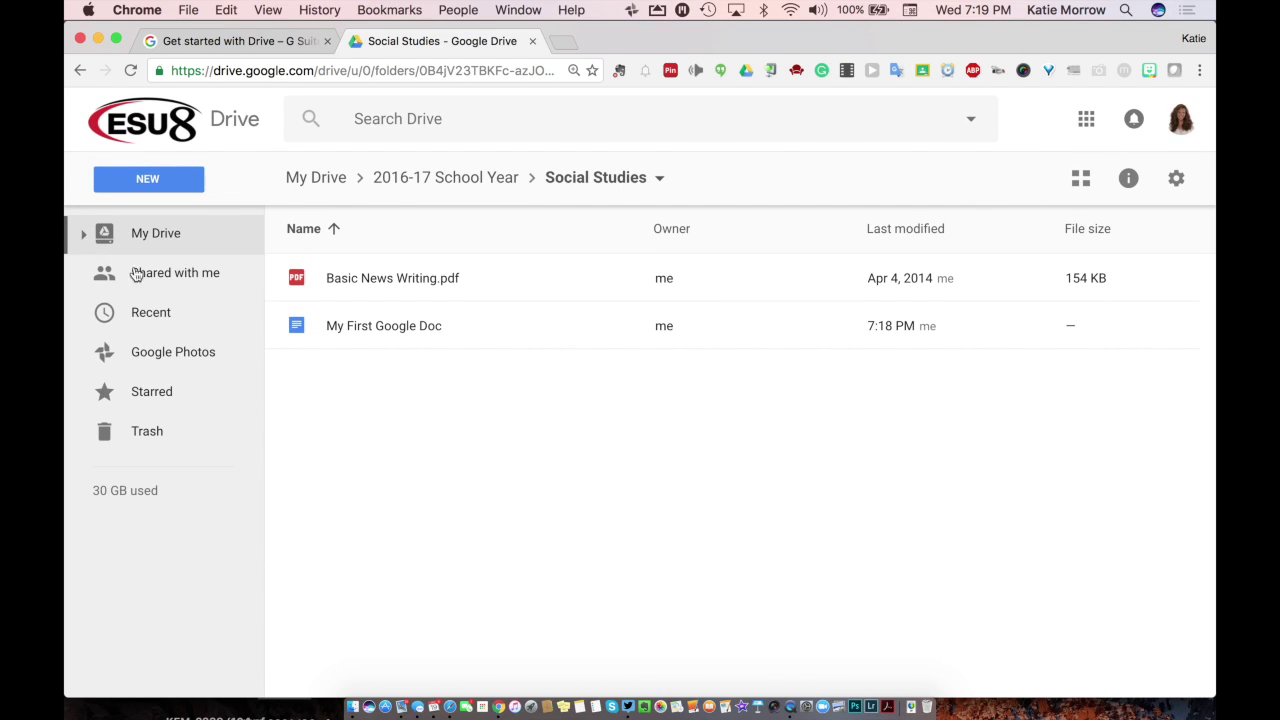
{"action": "left_click", "coordinate": [138, 318]}
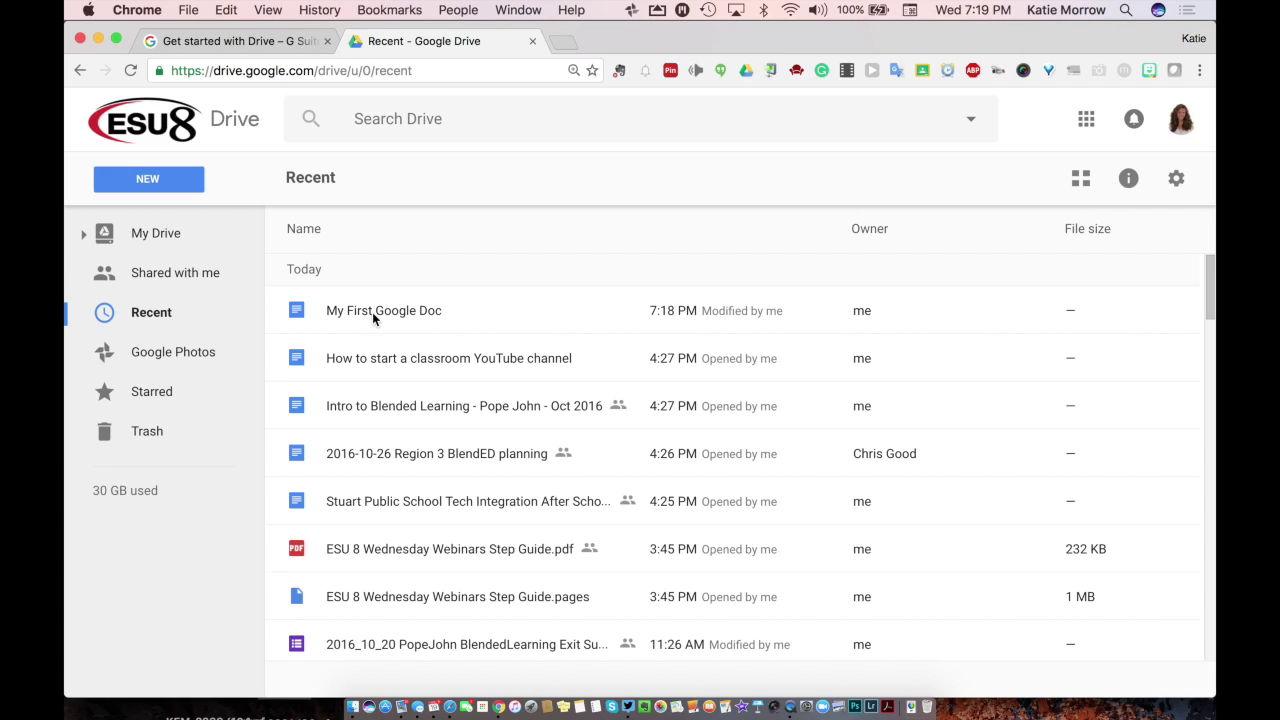
{"action": "left_click", "coordinate": [372, 312]}
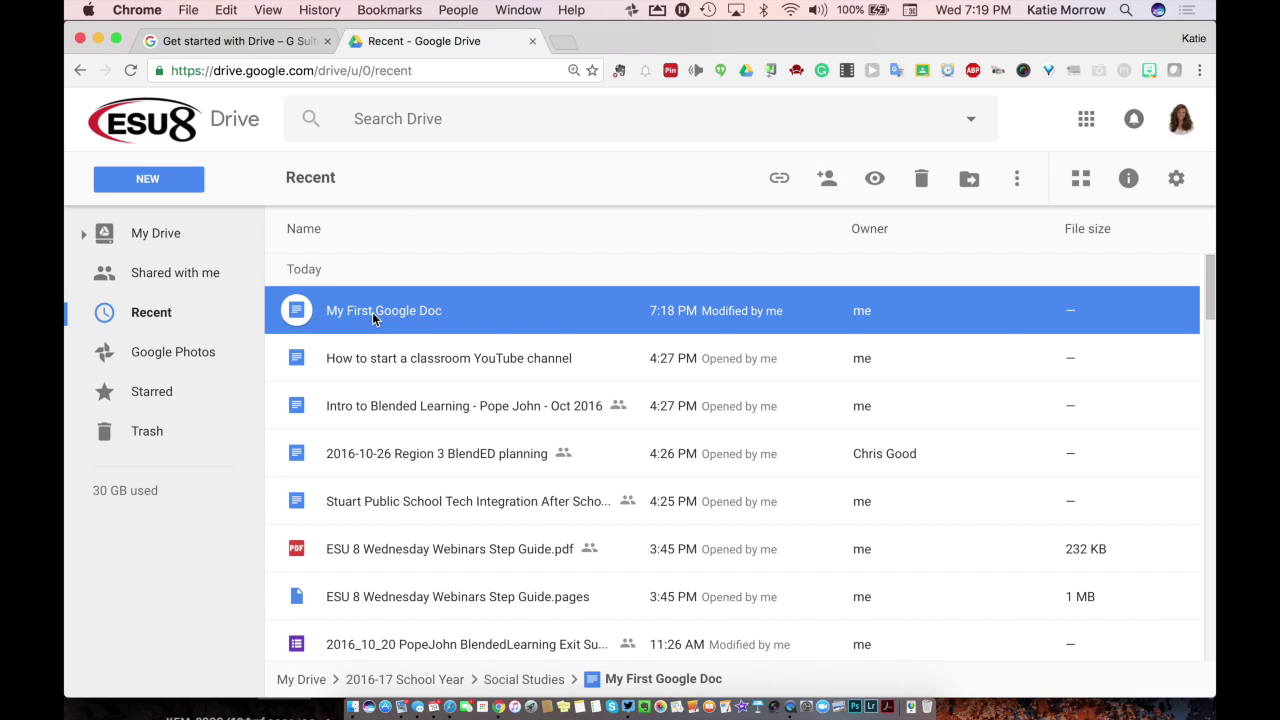
{"action": "double_click", "coordinate": [399, 320]}
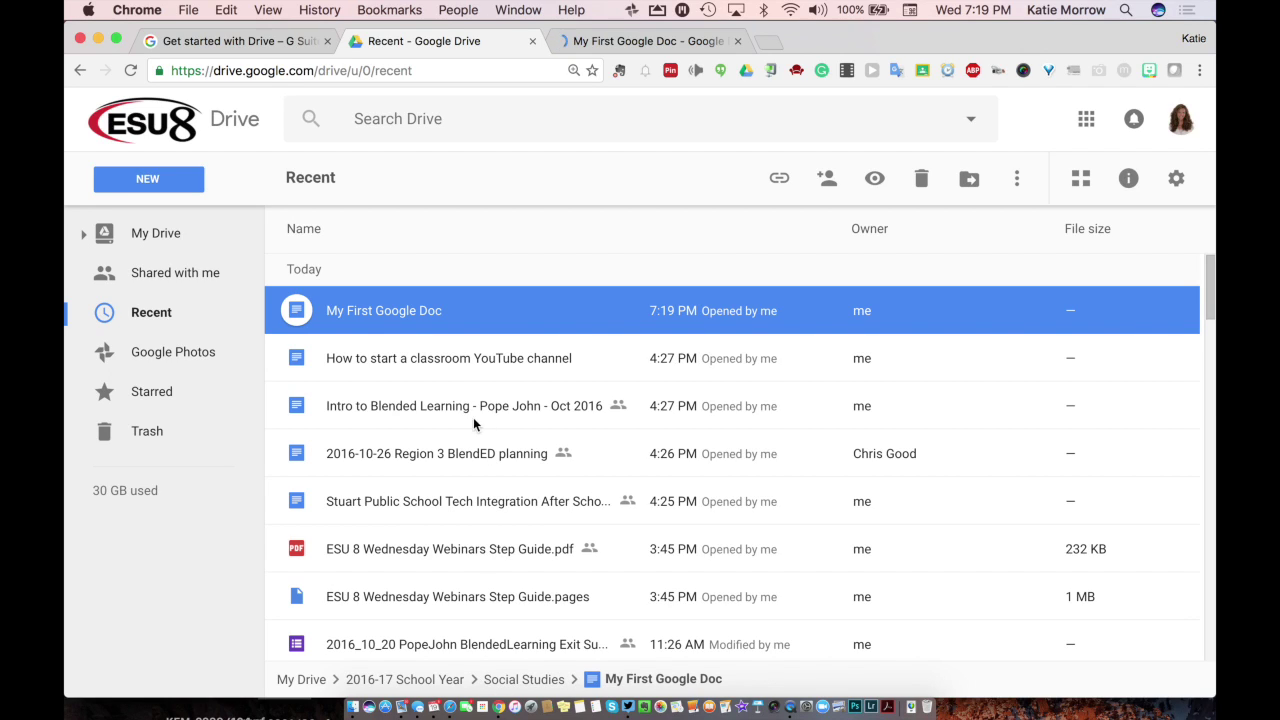
Step: Drag My First Google Doc onto the sidebar's English folder and open English to confirm
{"action": "left_click", "coordinate": [86, 238]}
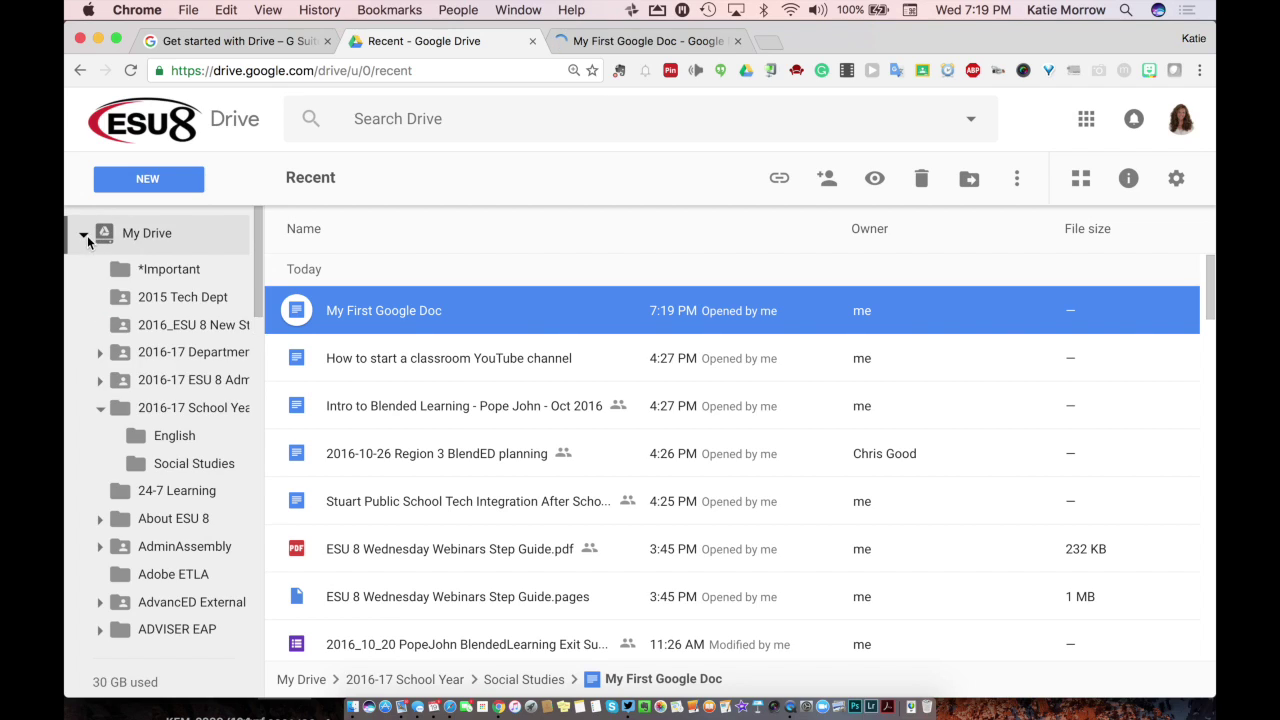
{"action": "left_click", "coordinate": [228, 400]}
{"action": "left_click_drag", "start_coordinate": [228, 400], "coordinate": [183, 441]}
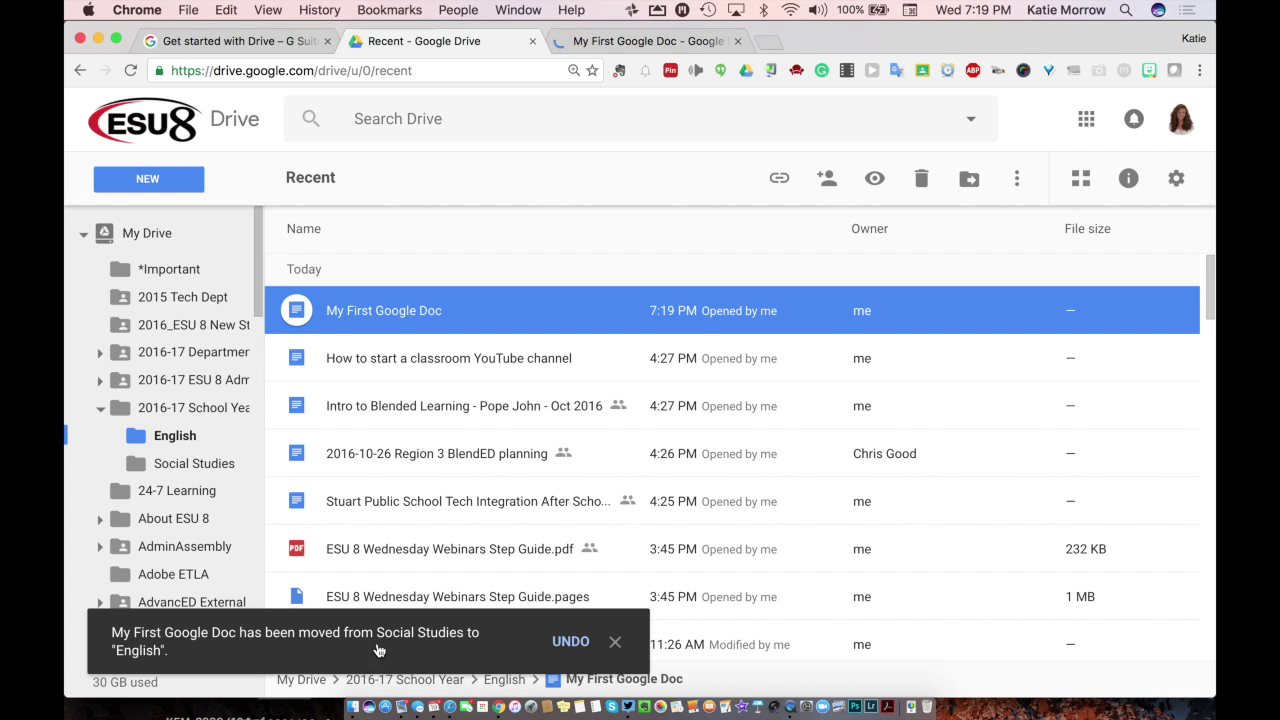
{"action": "left_click", "coordinate": [617, 642]}
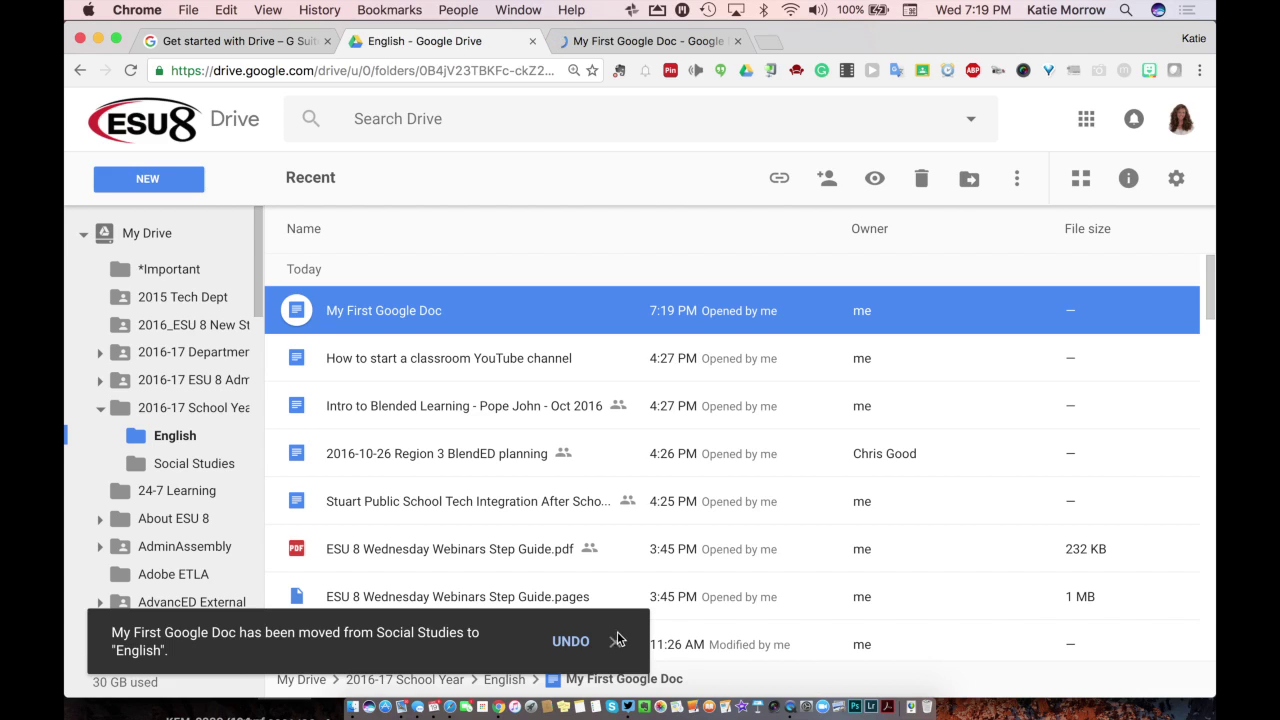
{"action": "left_click", "coordinate": [504, 679]}
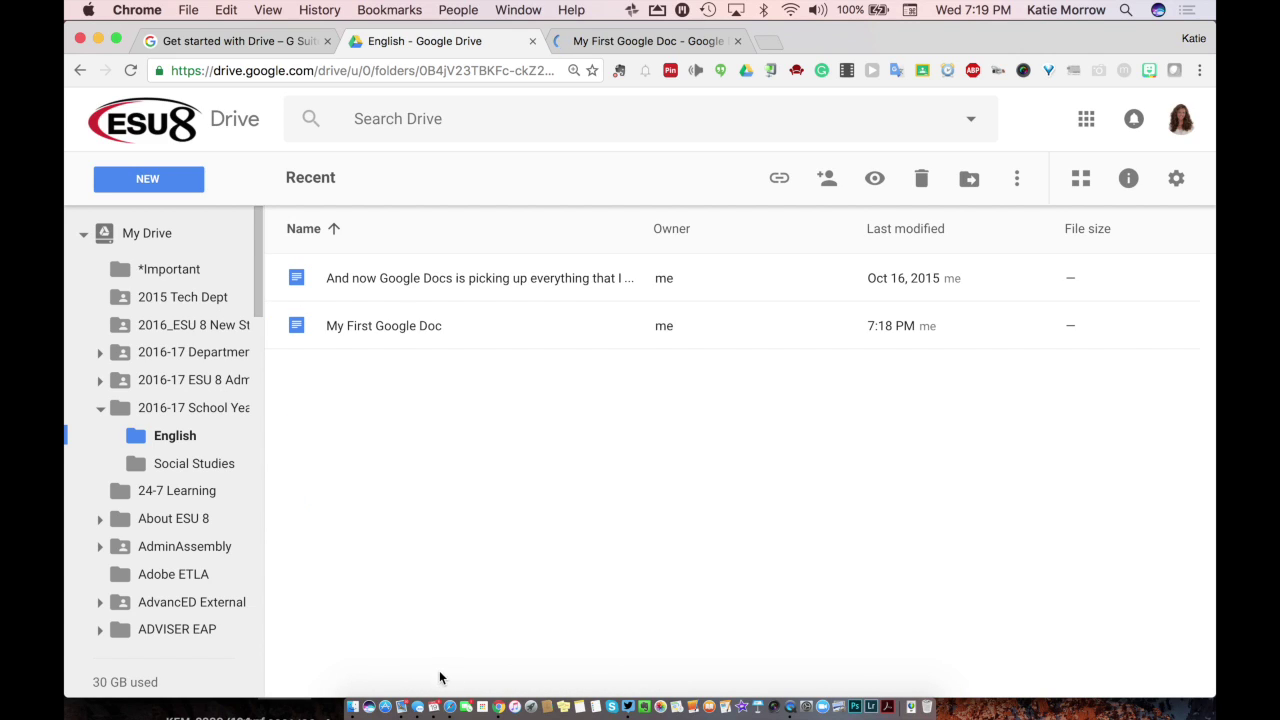
{"action": "left_click", "coordinate": [419, 338]}
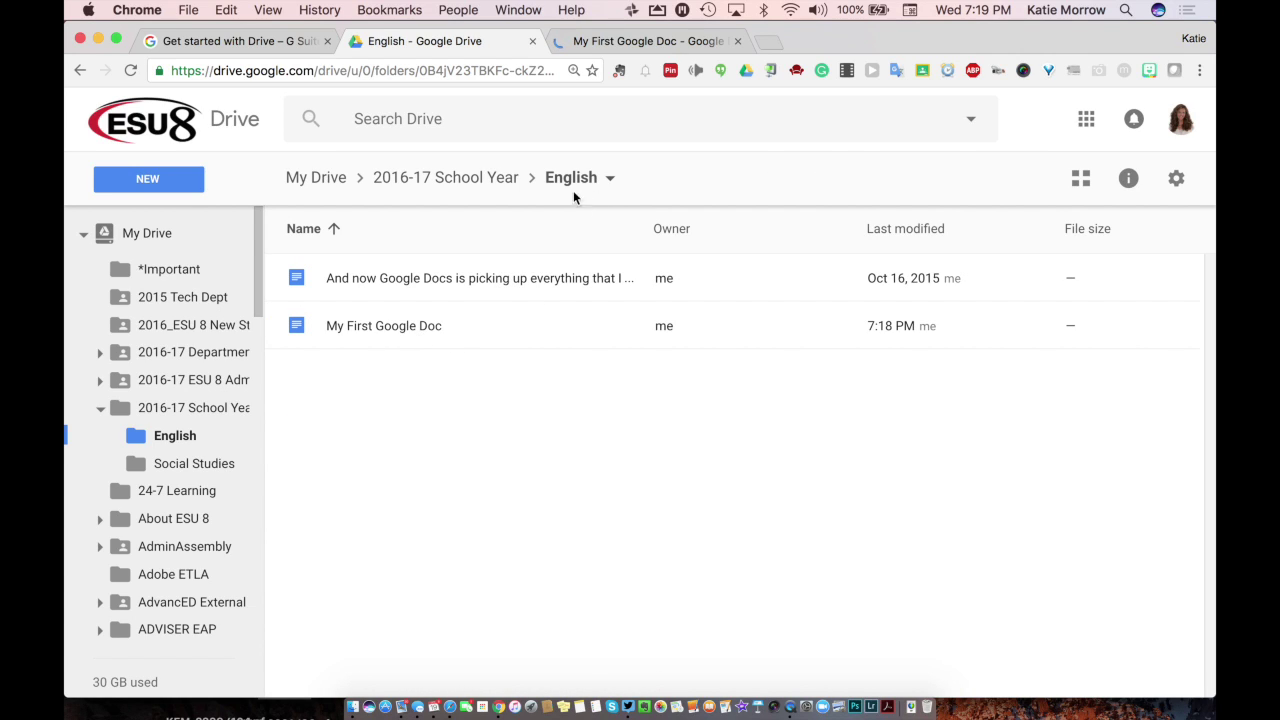
{"action": "left_click", "coordinate": [99, 411]}
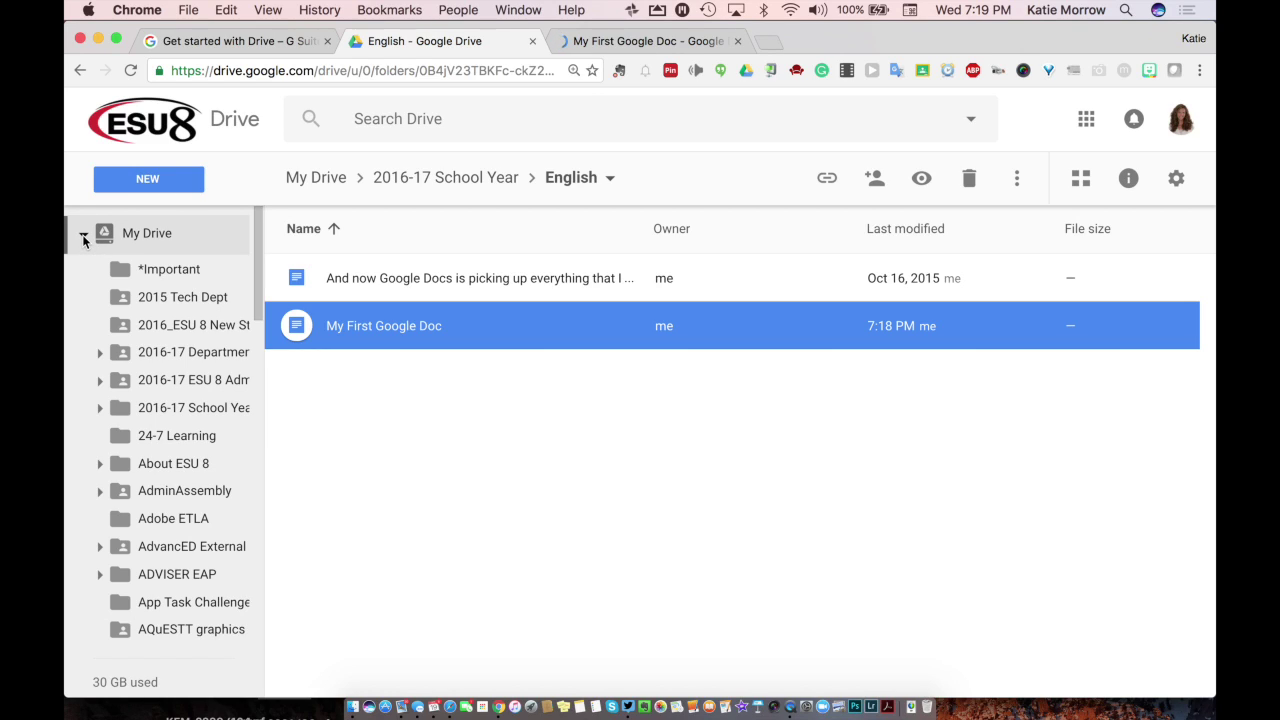
Step: Collapse the My Drive folder tree in the sidebar, returning to the top-level list
{"action": "left_click", "coordinate": [84, 236]}
{"action": "left_click", "coordinate": [84, 236]}
{"action": "left_click", "coordinate": [146, 235]}
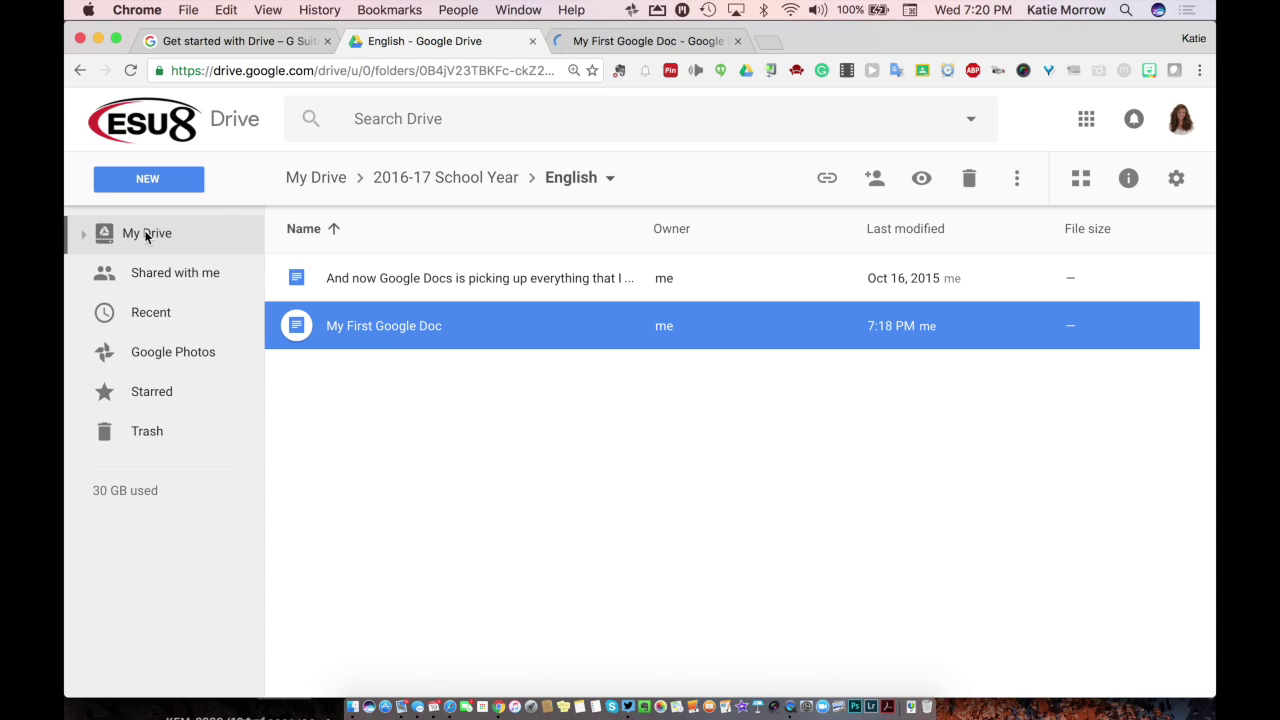
{"action": "left_click", "coordinate": [156, 181]}
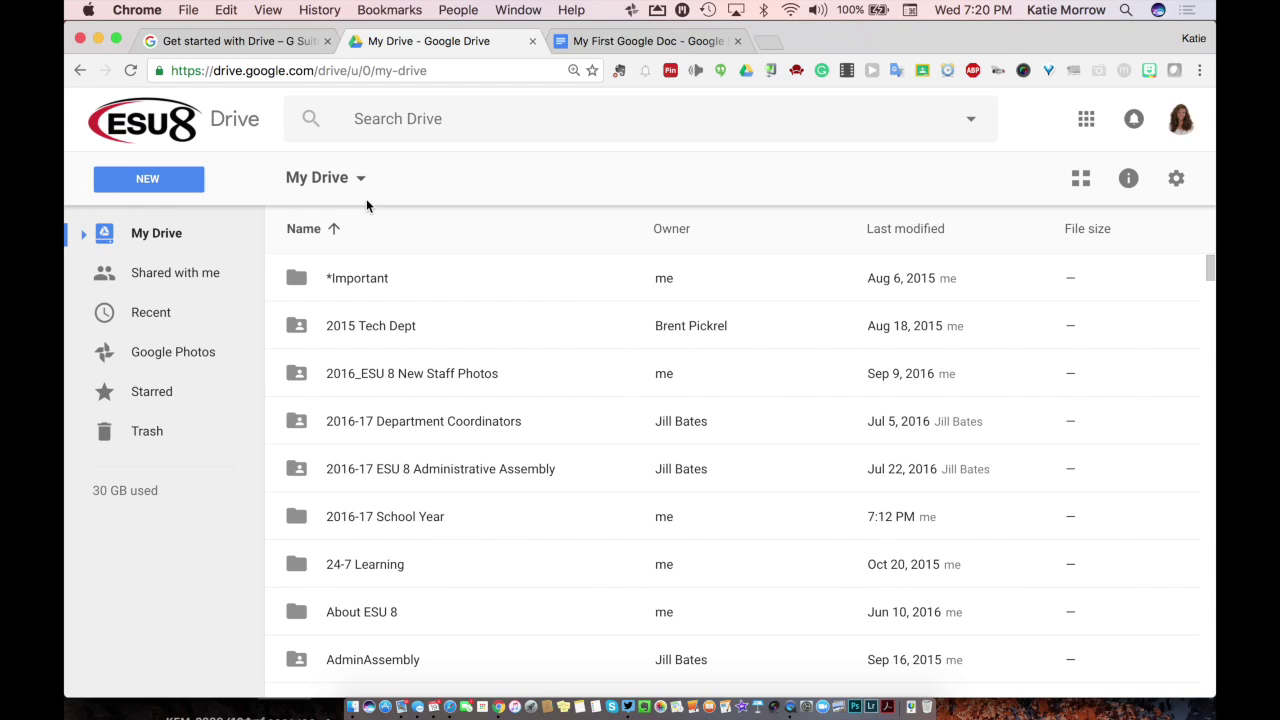
{"action": "left_click", "coordinate": [164, 186]}
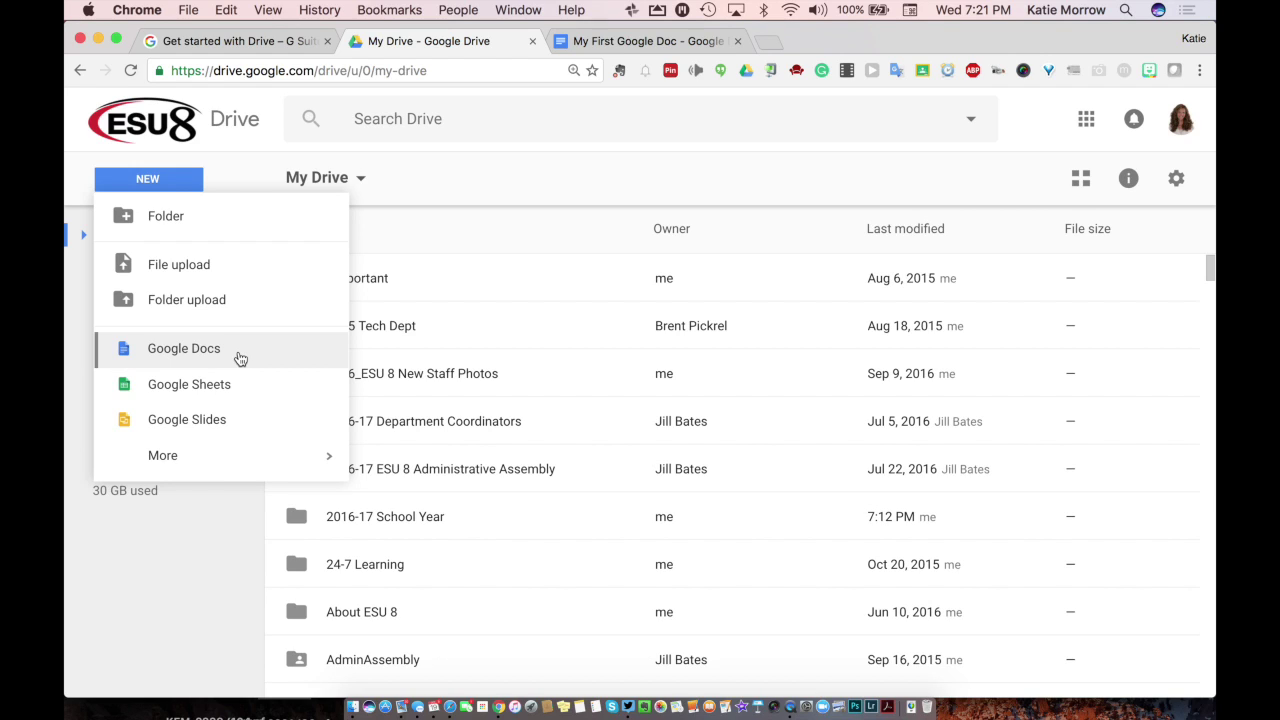
{"action": "left_click", "coordinate": [501, 309]}
{"action": "scroll", "coordinate": [524, 391], "scroll_direction": "down", "scroll_amount": 15}
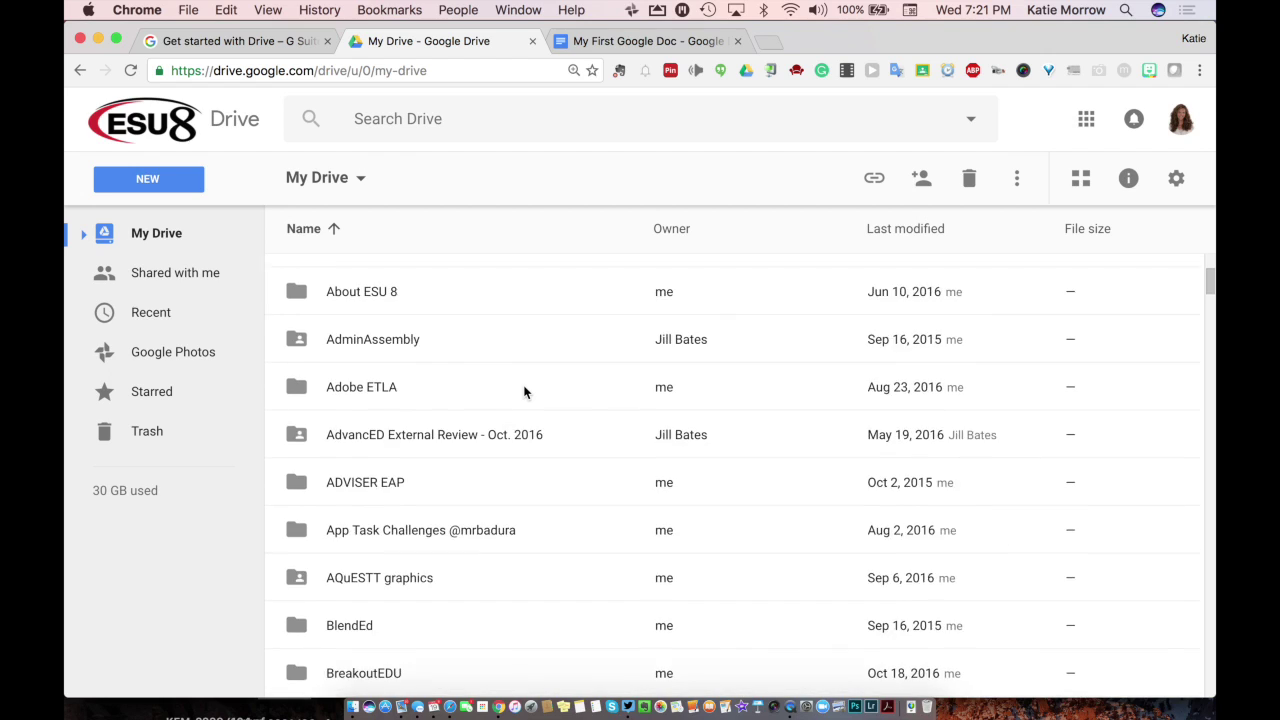
{"action": "scroll", "coordinate": [524, 391], "scroll_direction": "down", "scroll_amount": 5}
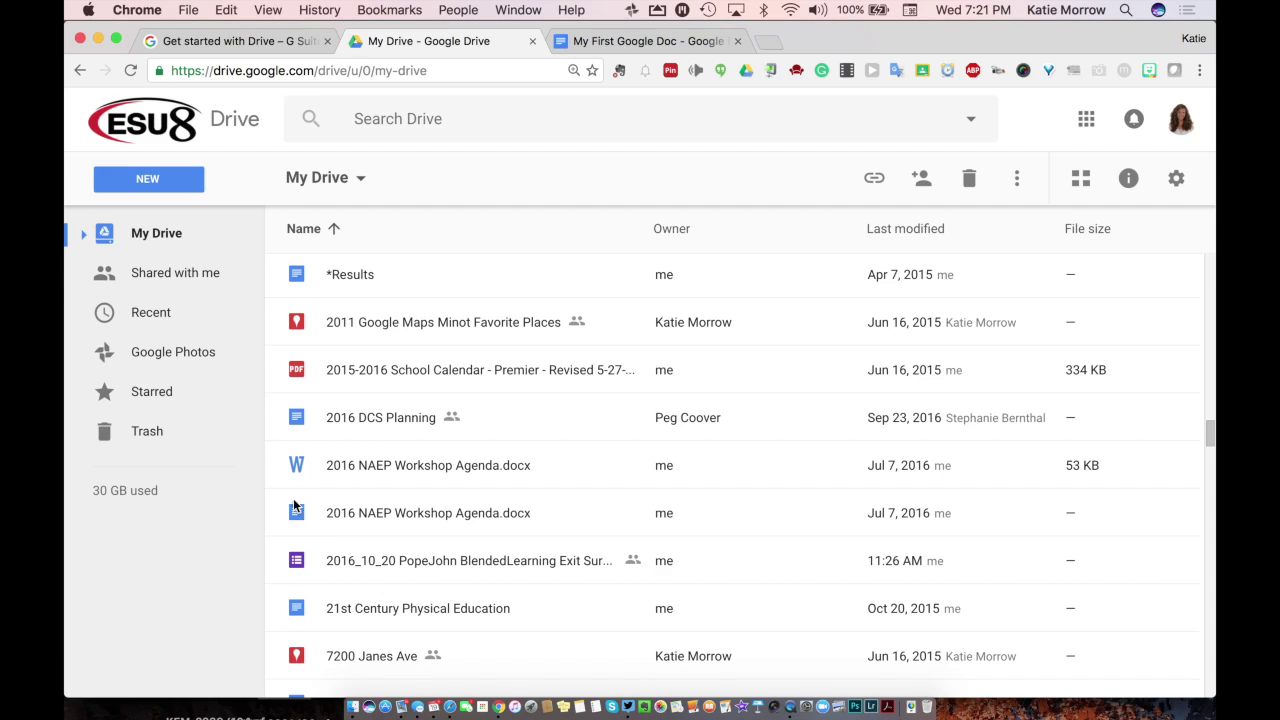
Step: Preview 2016 NAEP Workshop Agenda.docx, check its available apps, then close the preview
{"action": "double_click", "coordinate": [388, 468]}
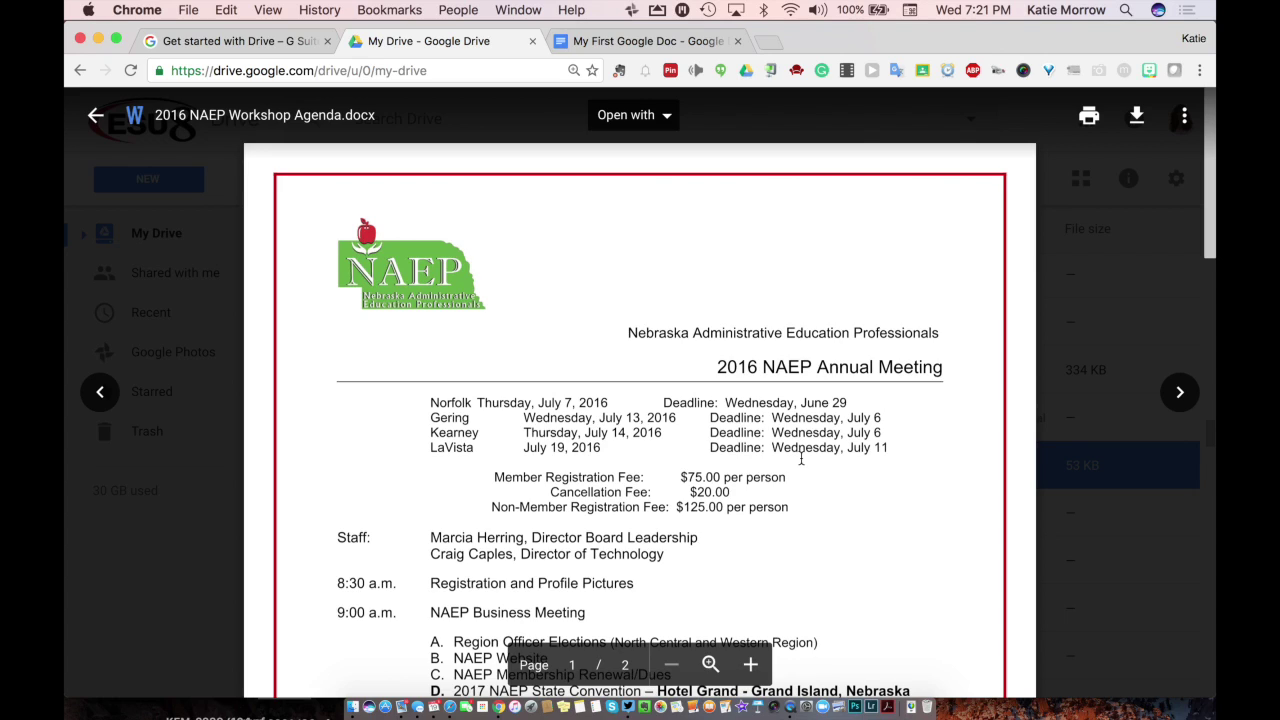
{"action": "left_click_drag", "start_coordinate": [708, 418], "coordinate": [783, 421]}
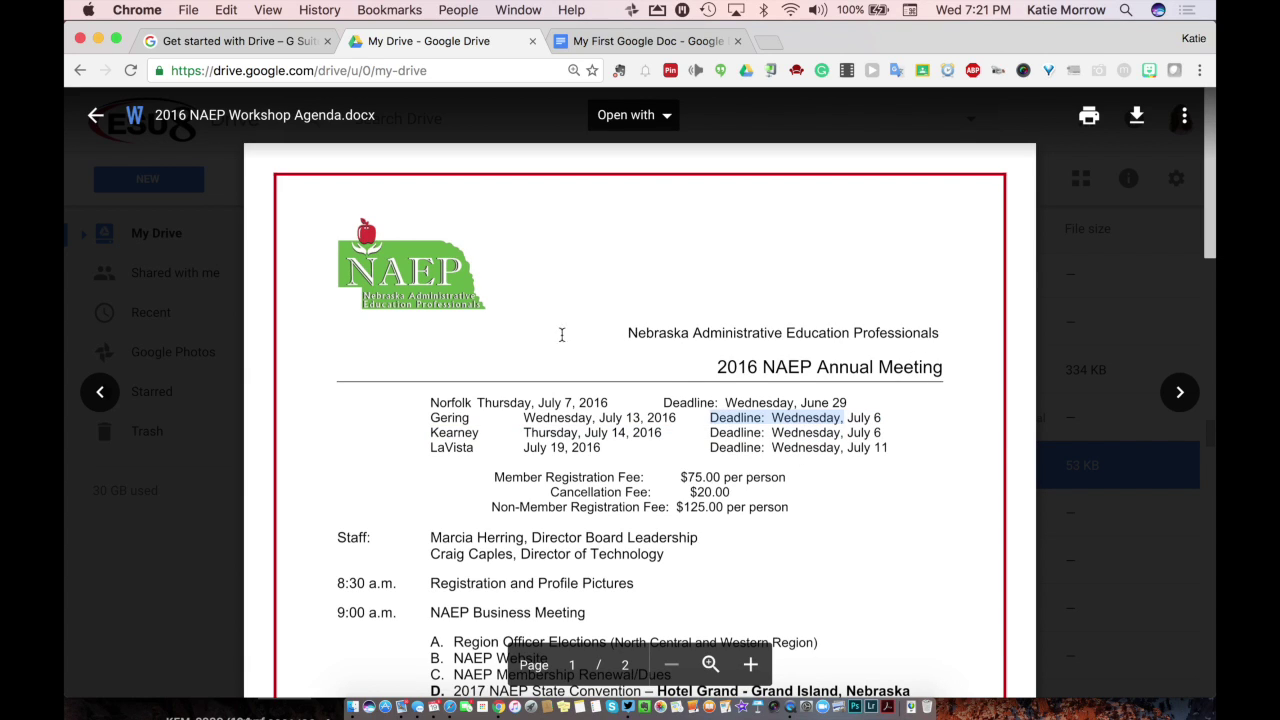
{"action": "left_click", "coordinate": [630, 115]}
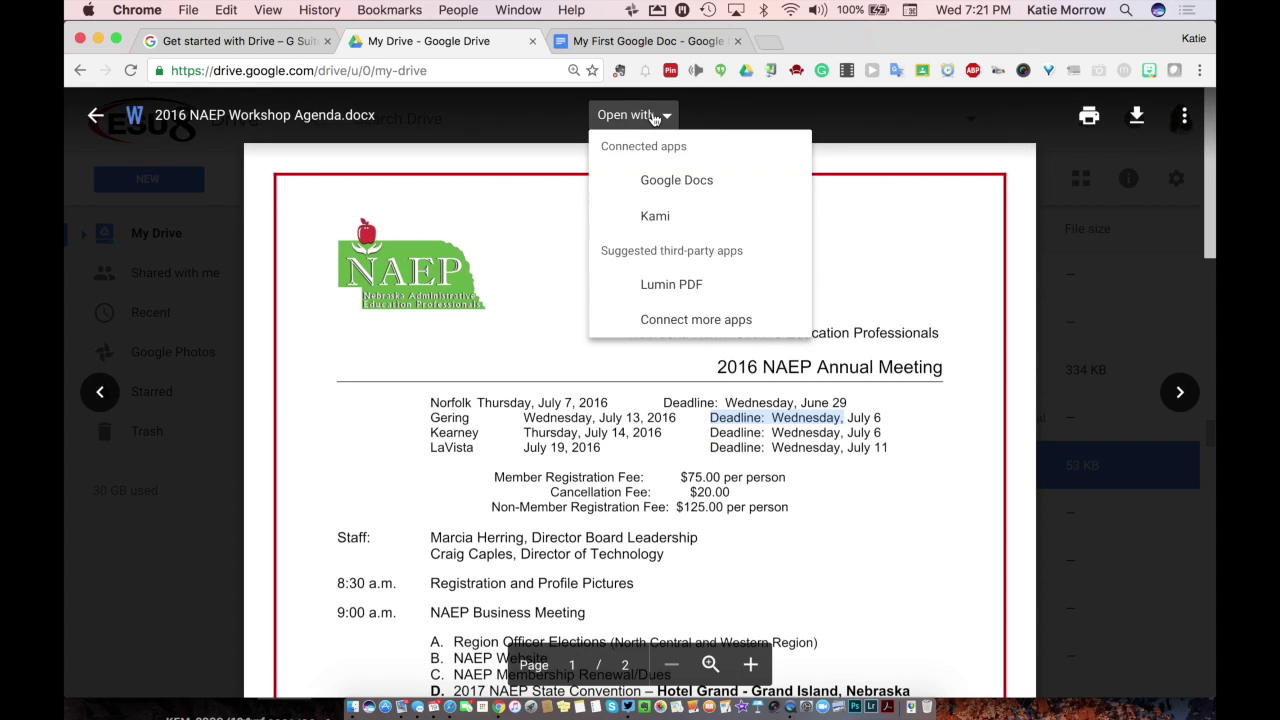
{"action": "left_click", "coordinate": [502, 414]}
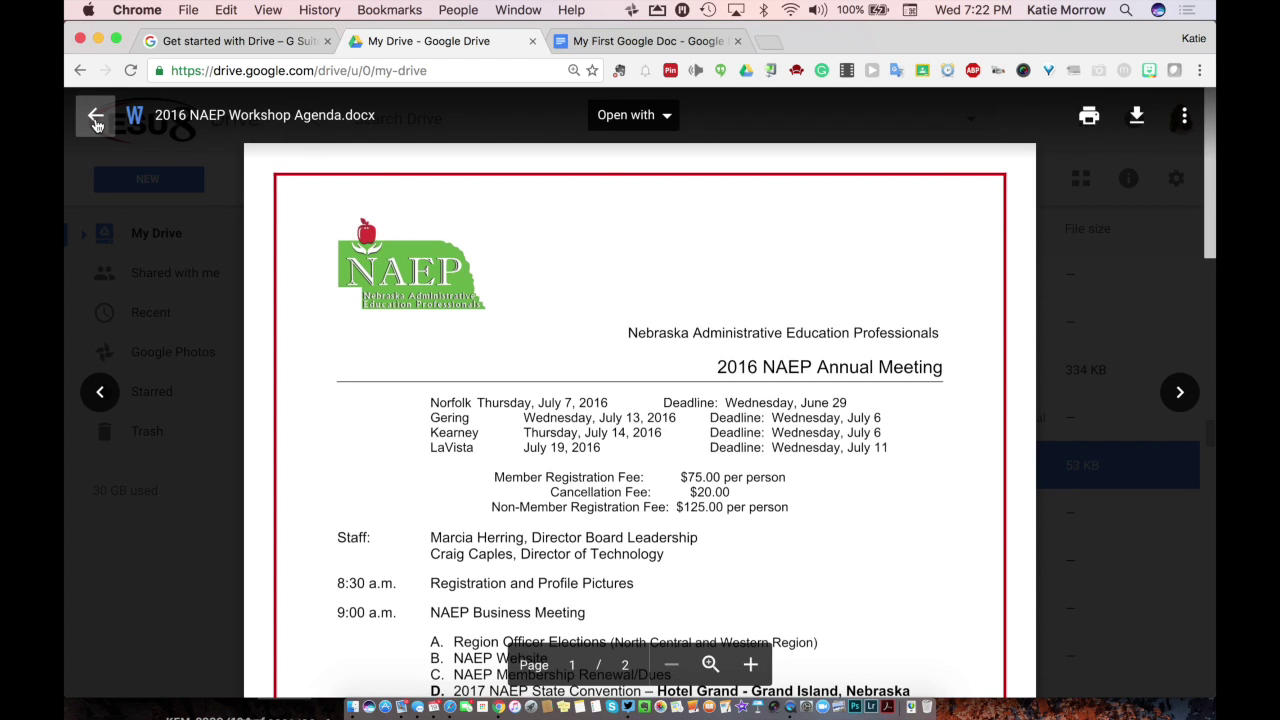
{"action": "key", "text": "Escape"}
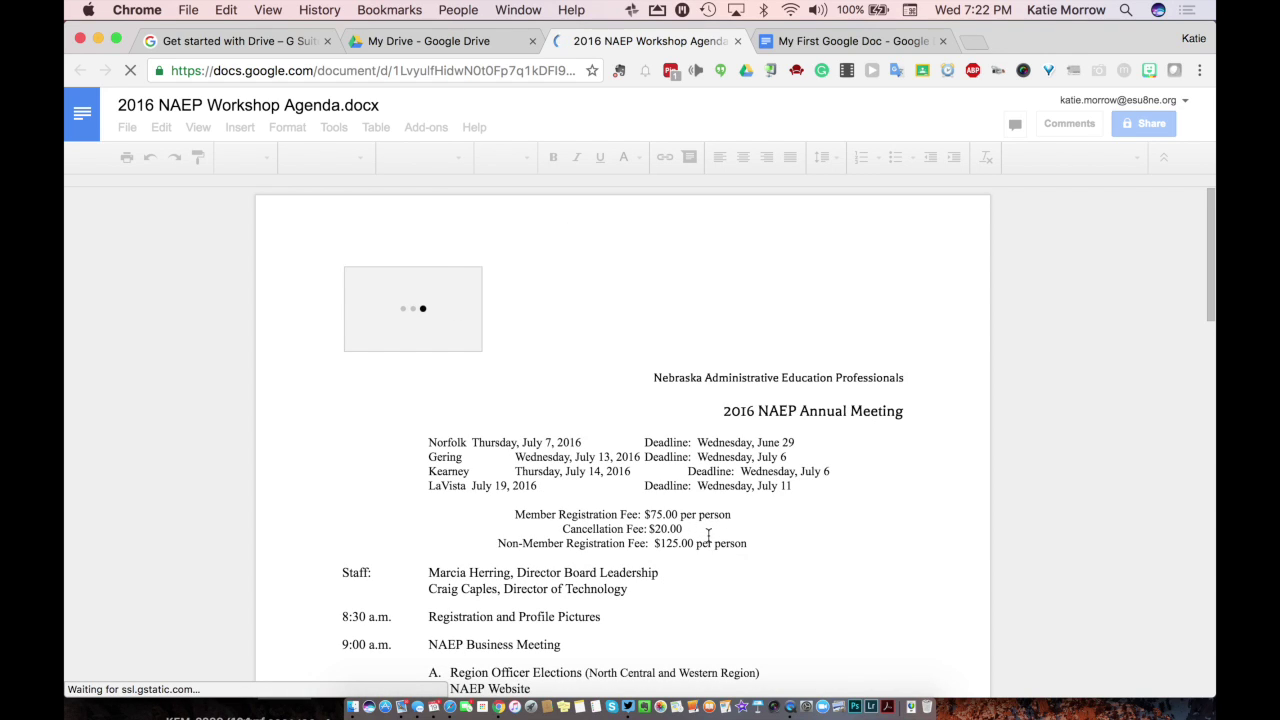
Step: Return to the My Drive tab, which now lists both versions of the NAEP agenda
{"action": "left_click", "coordinate": [470, 43]}
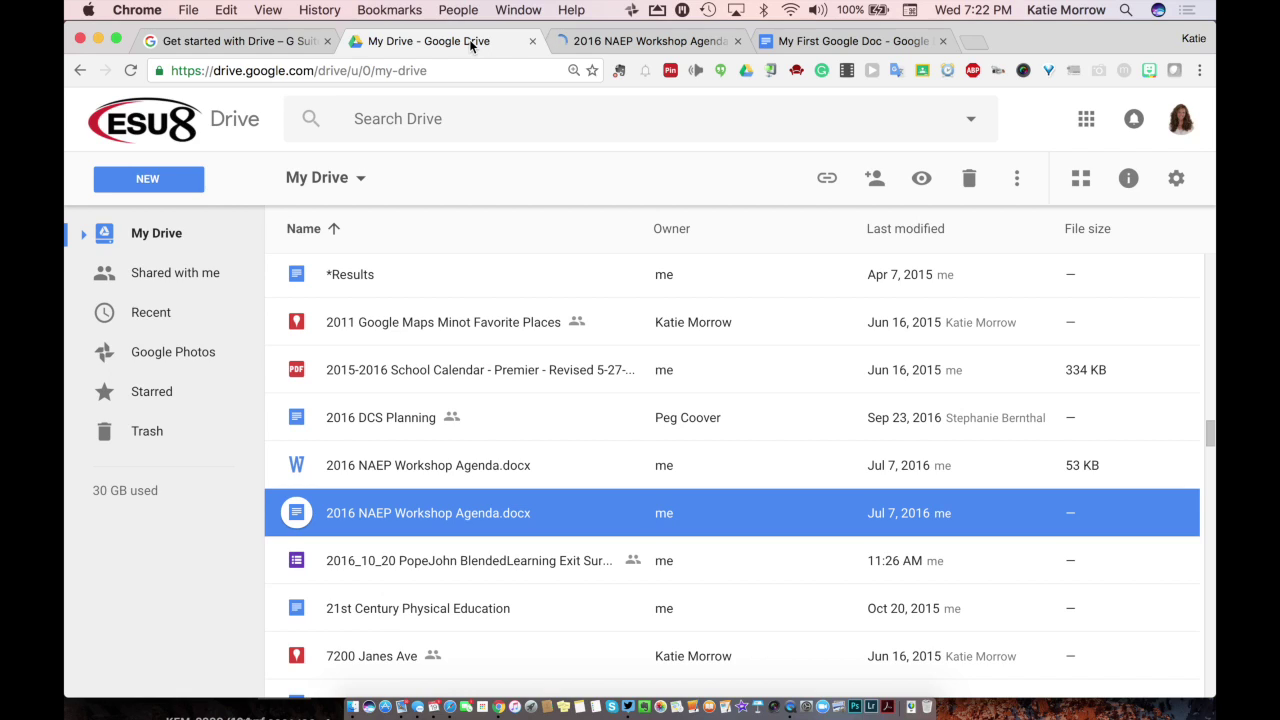
Step: Expand and collapse the My Drive folder tree, then bring up the NEW menu's create and upload options
{"action": "scroll", "coordinate": [510, 398], "scroll_direction": "down", "scroll_amount": 3}
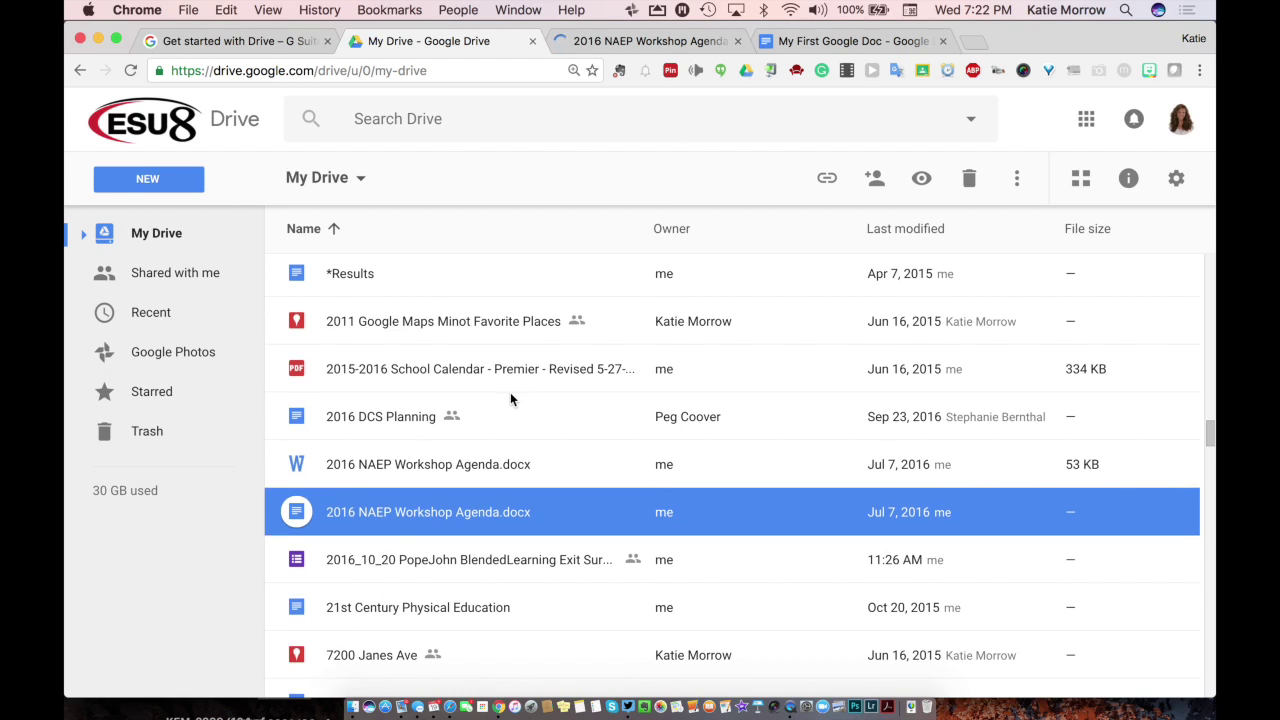
{"action": "left_click", "coordinate": [85, 236]}
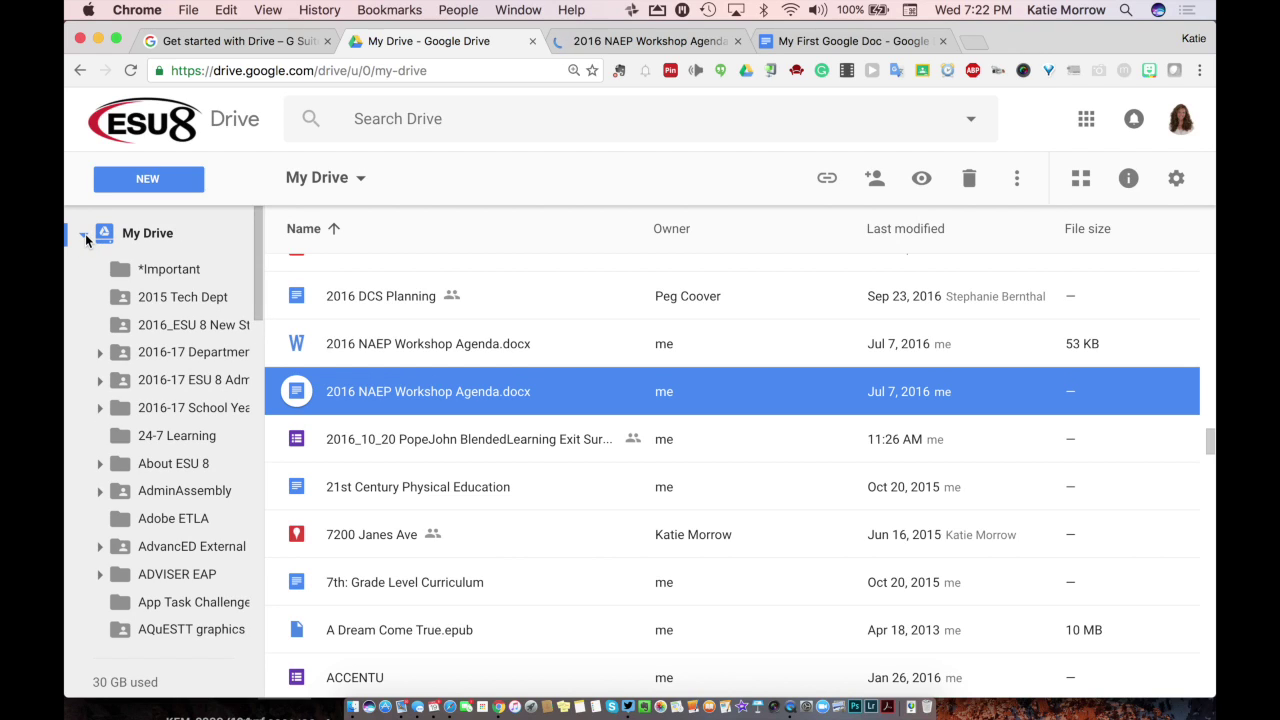
{"action": "left_click", "coordinate": [85, 236]}
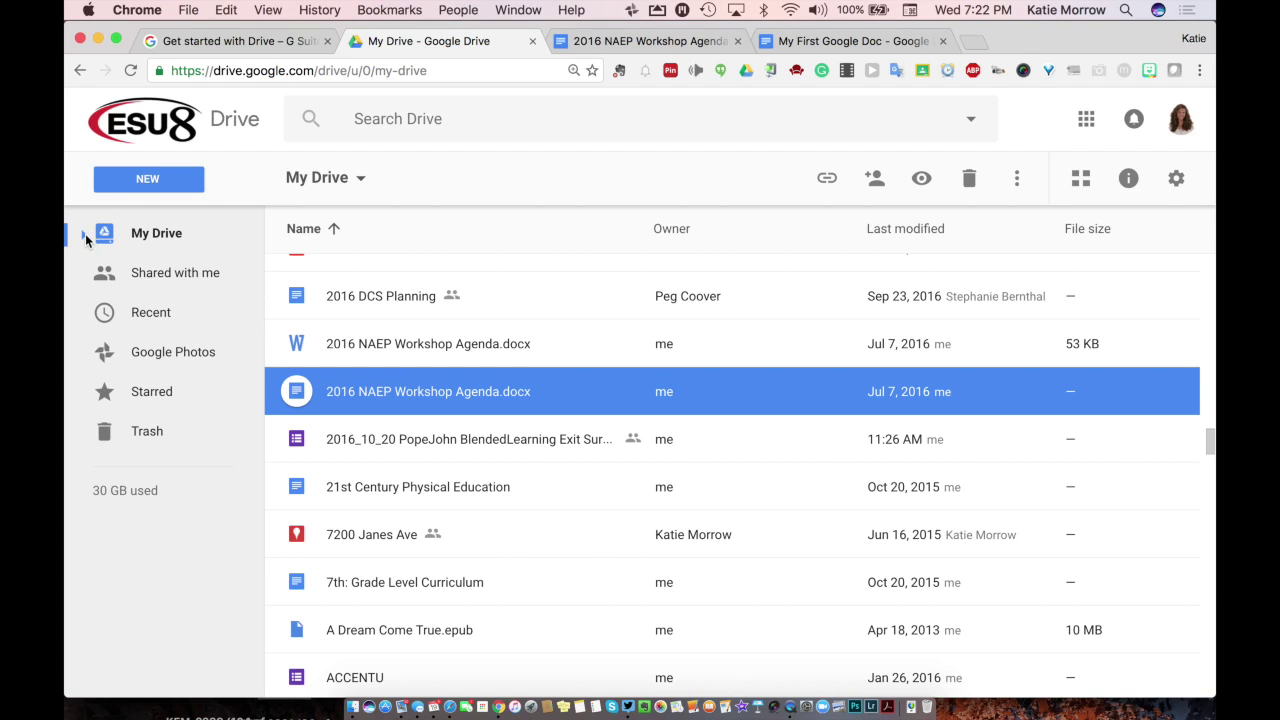
{"action": "left_click", "coordinate": [142, 184]}
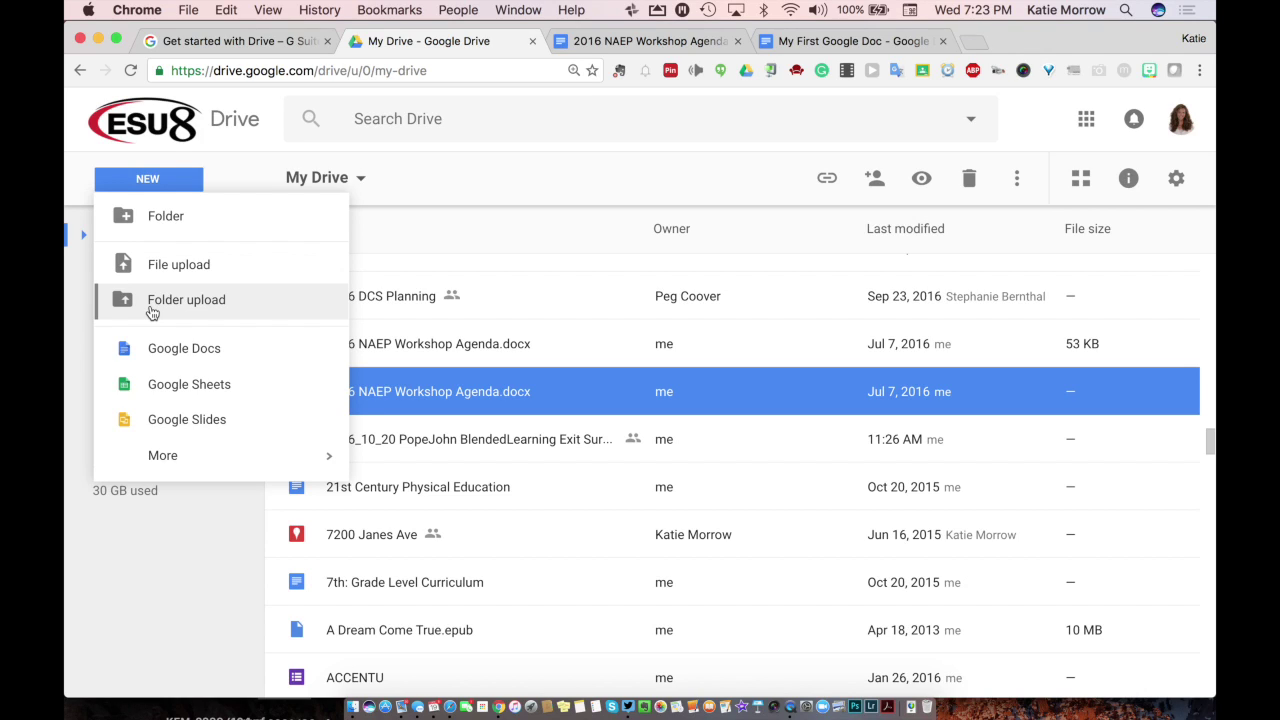
Step: Start a Folder upload from the NEW menu, then cancel the file picker without uploading anything
{"action": "left_click", "coordinate": [151, 313]}
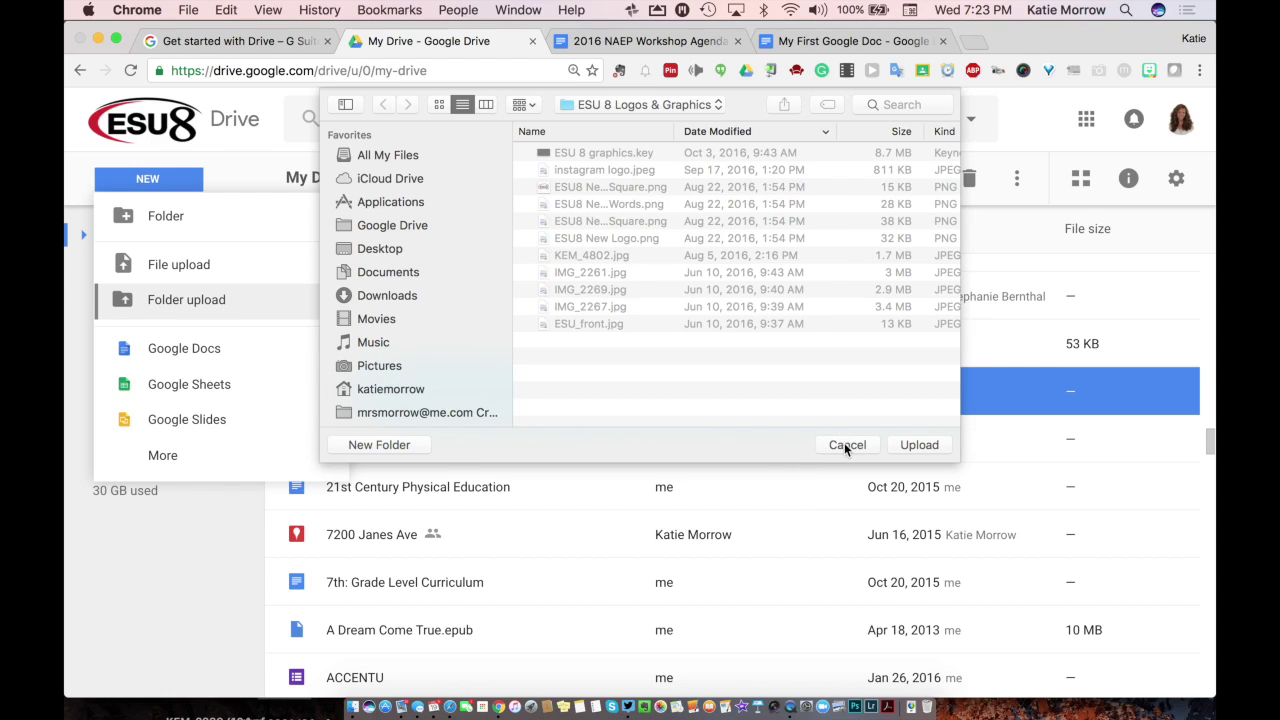
{"action": "left_click", "coordinate": [845, 444]}
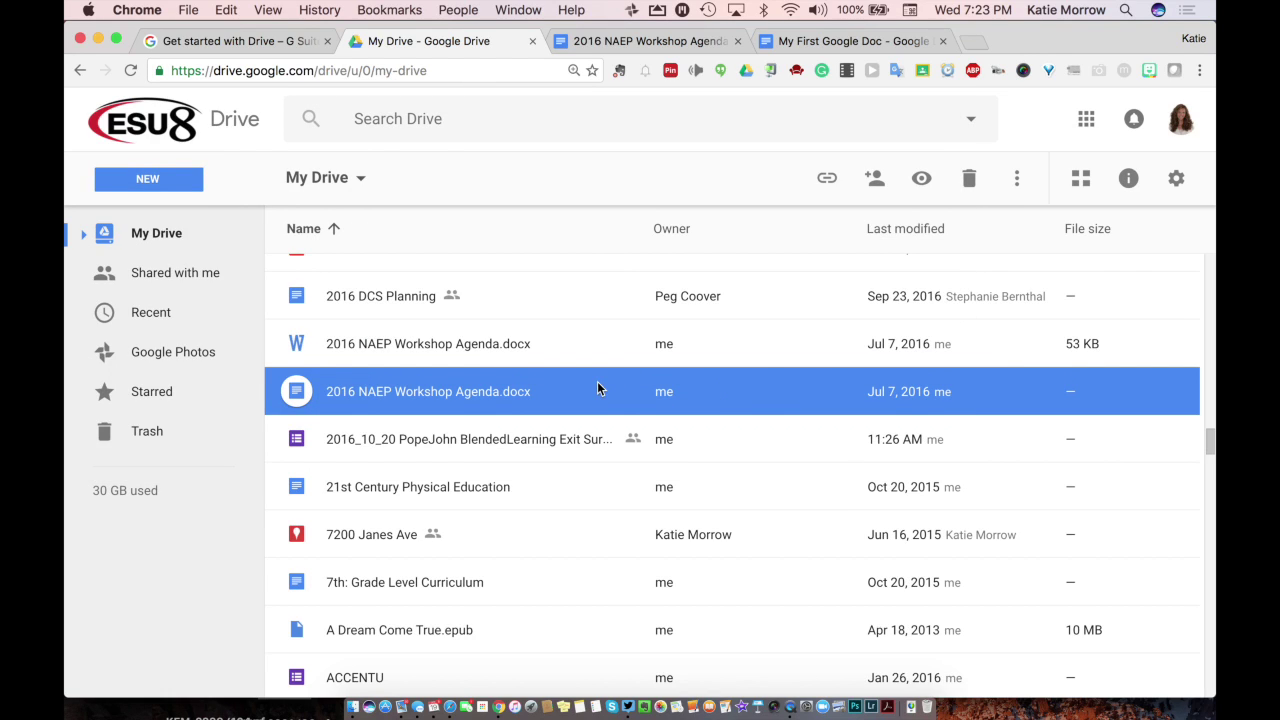
Step: Expand My Drive, select the BlendEd folder, and close its sharing options without adding anyone
{"action": "scroll", "coordinate": [346, 353], "scroll_direction": "up", "scroll_amount": 15}
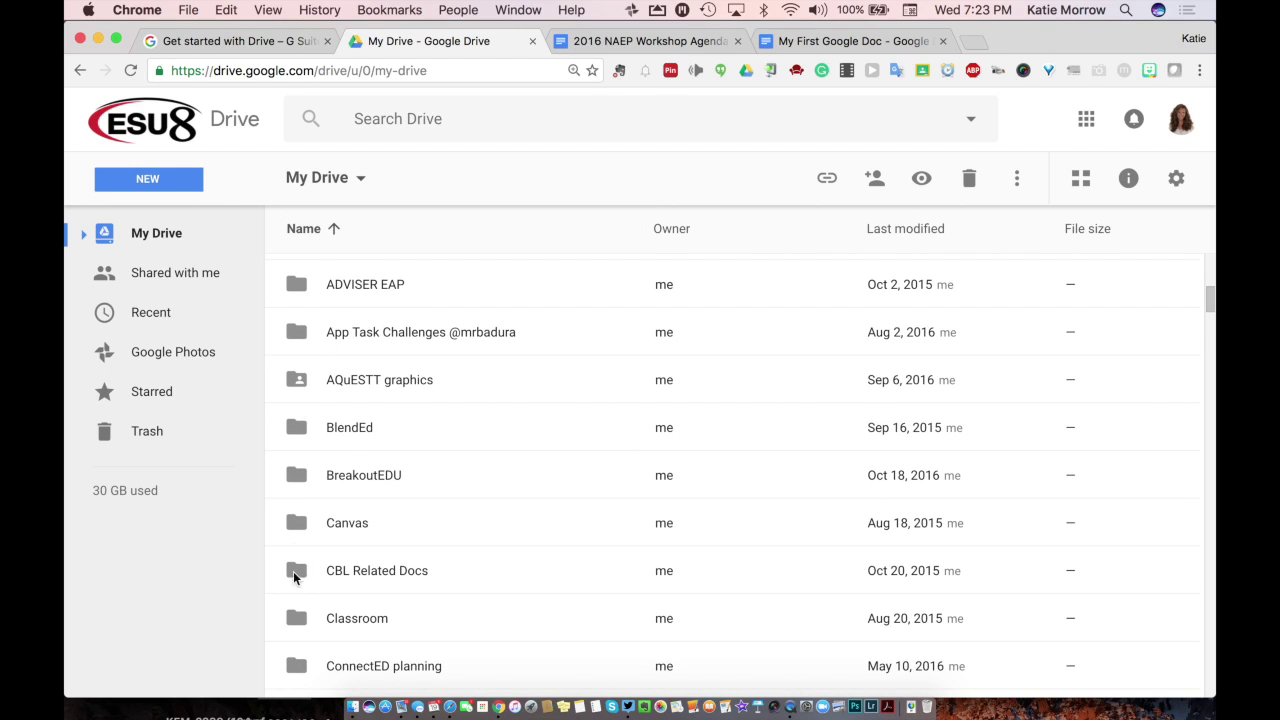
{"action": "left_click", "coordinate": [83, 234]}
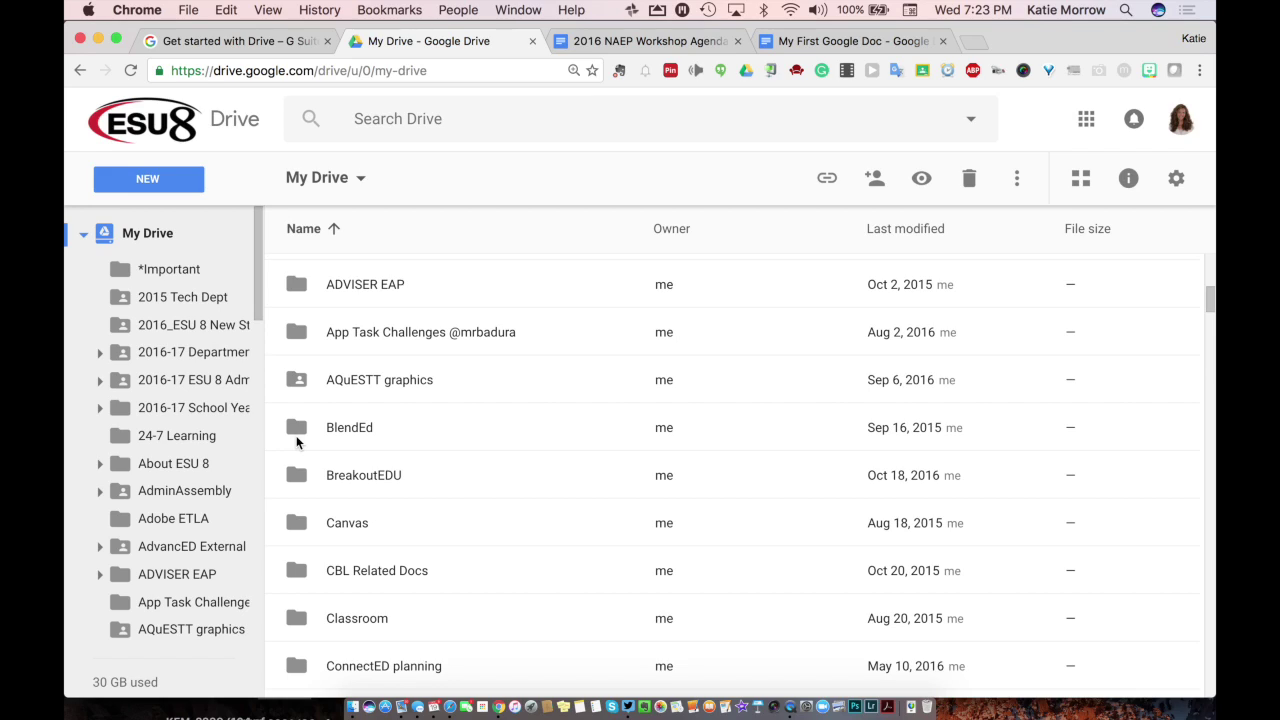
{"action": "left_click", "coordinate": [299, 382]}
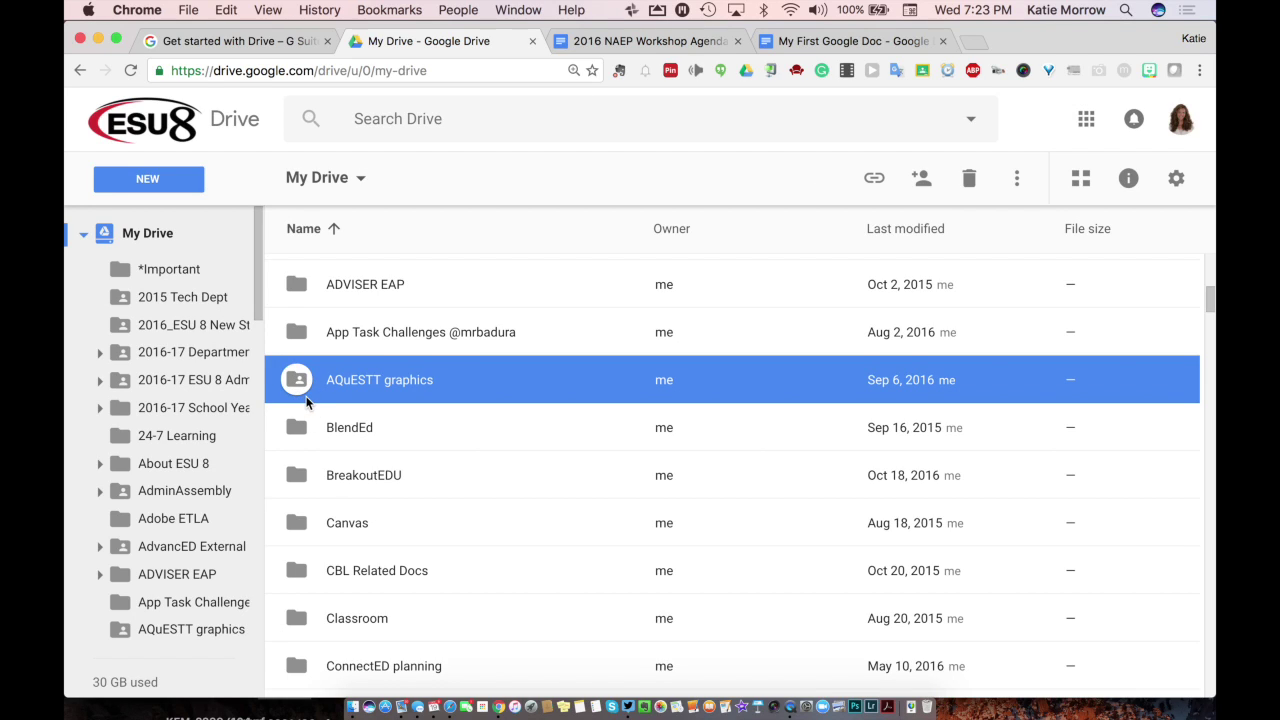
{"action": "left_click", "coordinate": [298, 439]}
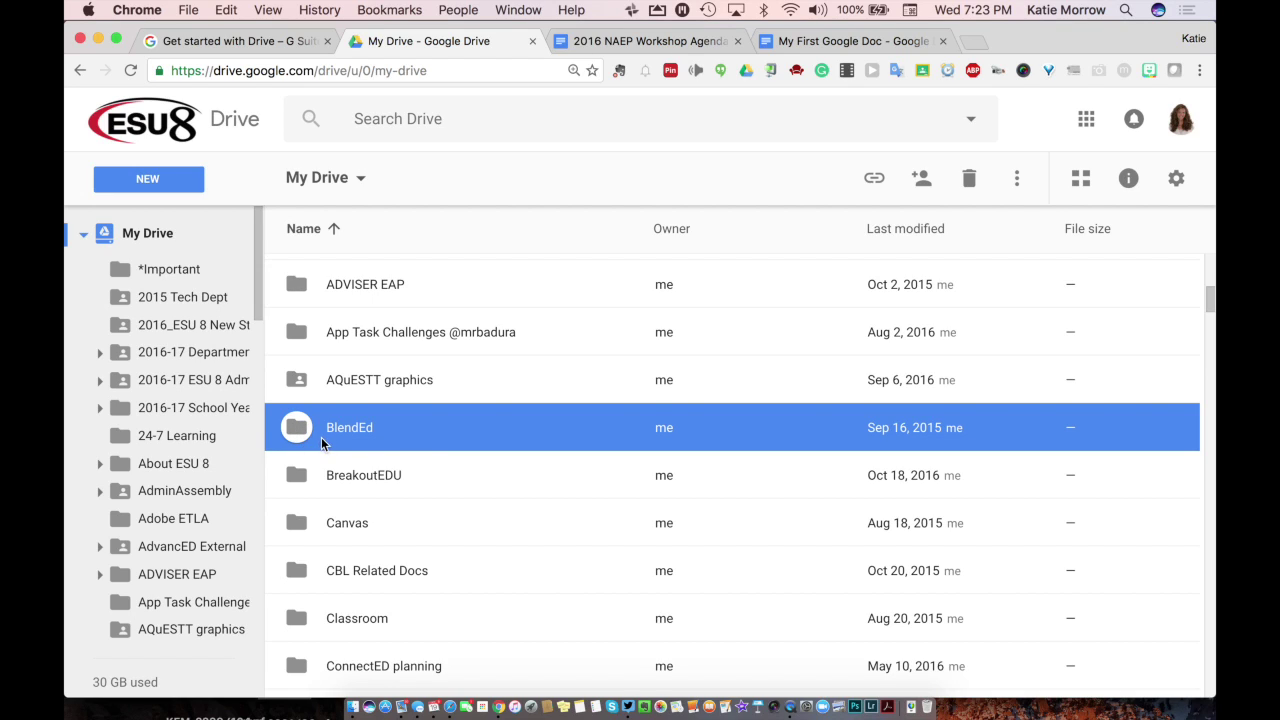
{"action": "left_click", "coordinate": [921, 180]}
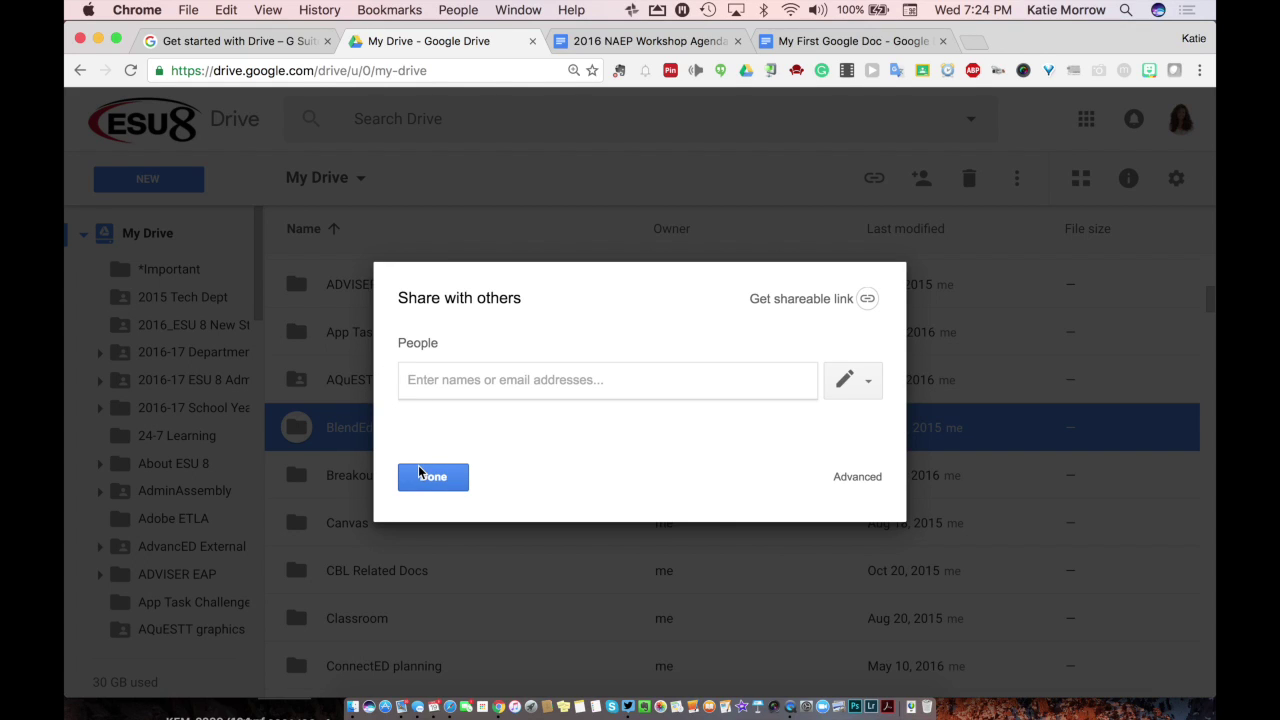
{"action": "left_click", "coordinate": [423, 477]}
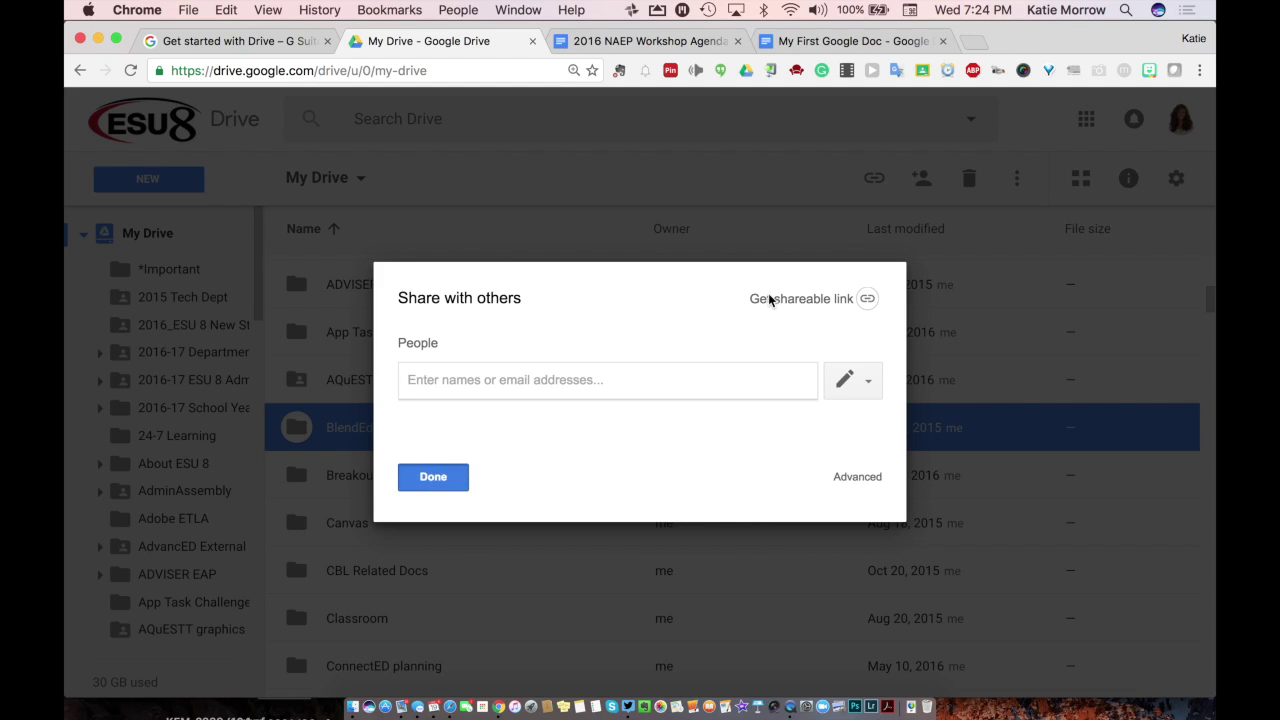
{"action": "left_click", "coordinate": [874, 178]}
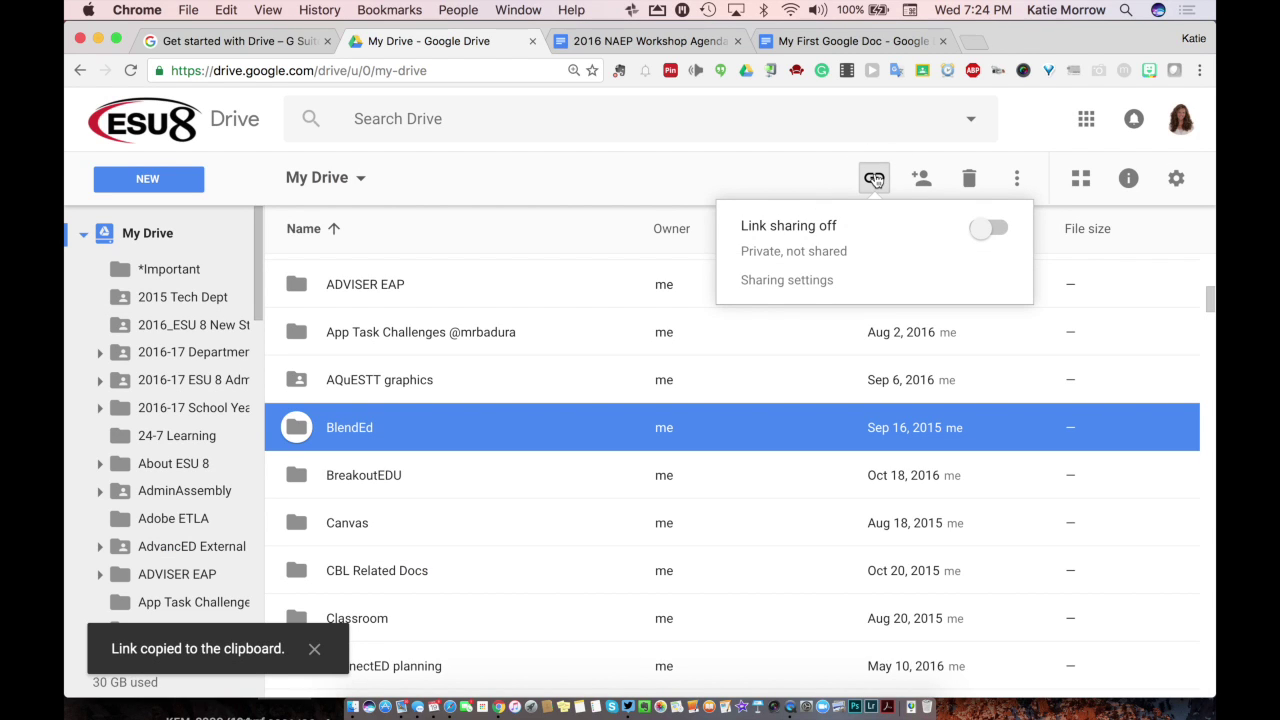
{"action": "left_click", "coordinate": [992, 227]}
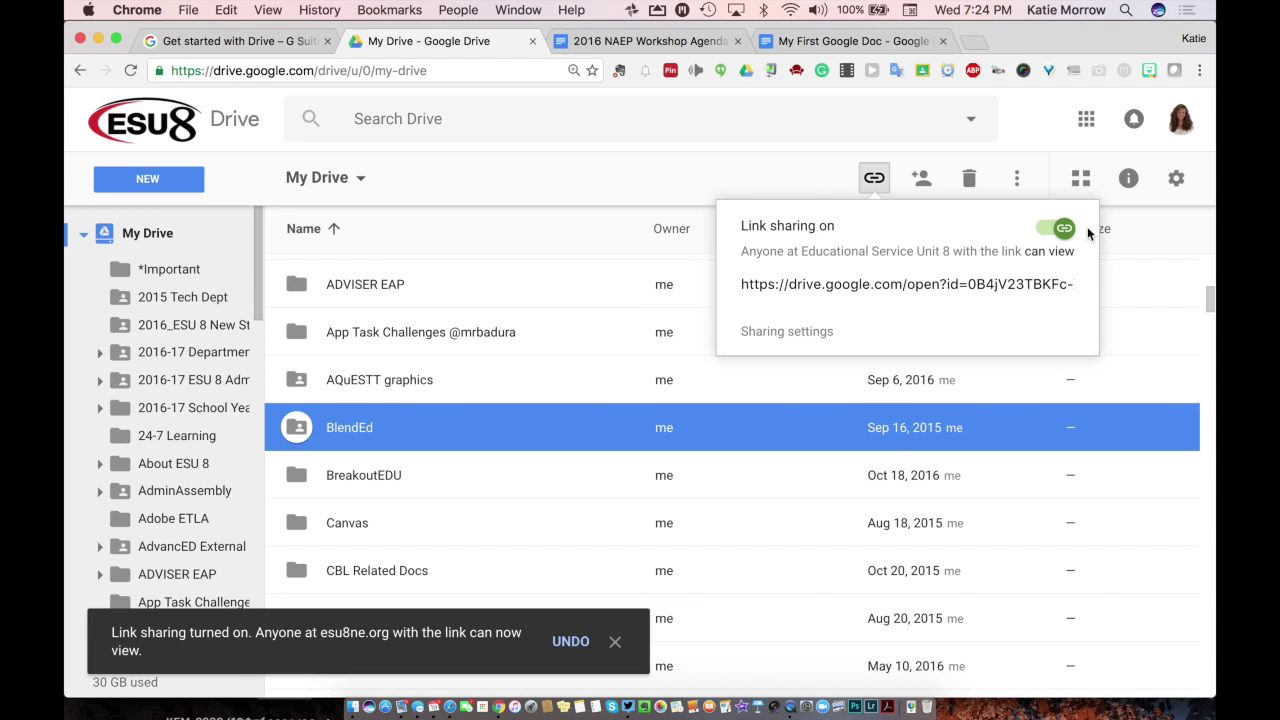
{"action": "left_click", "coordinate": [897, 286]}
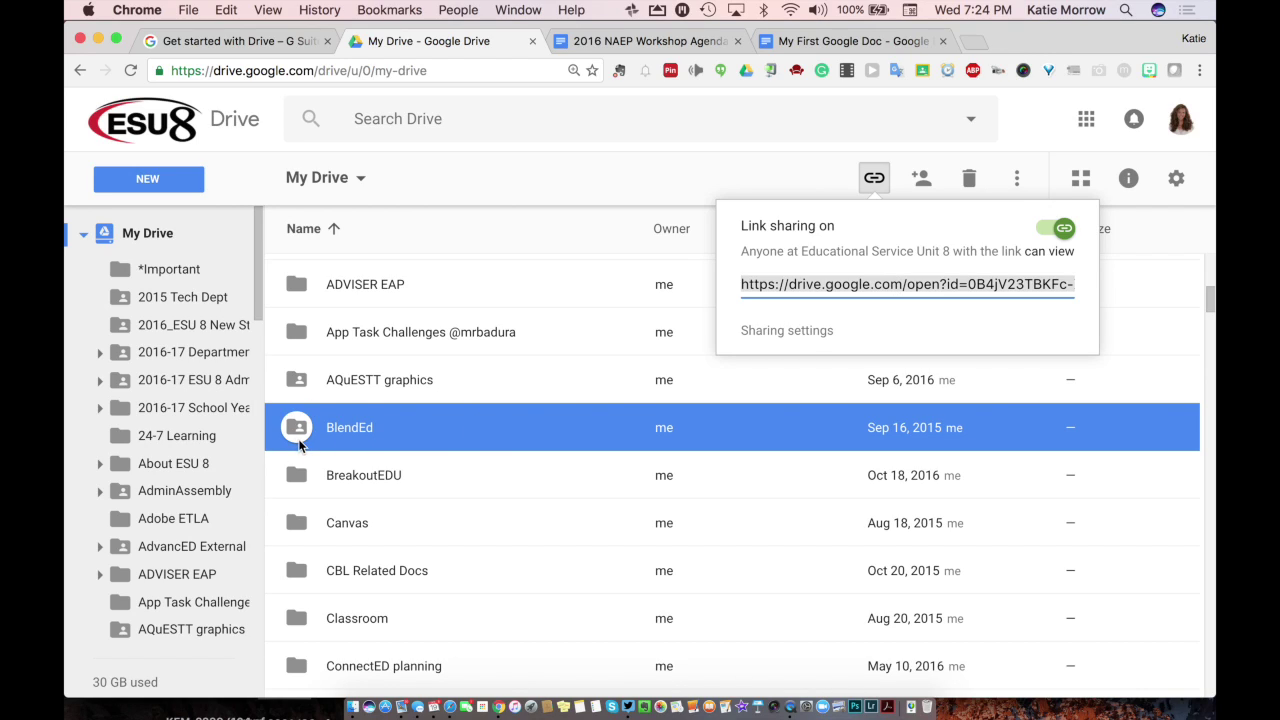
{"action": "left_click", "coordinate": [1050, 228]}
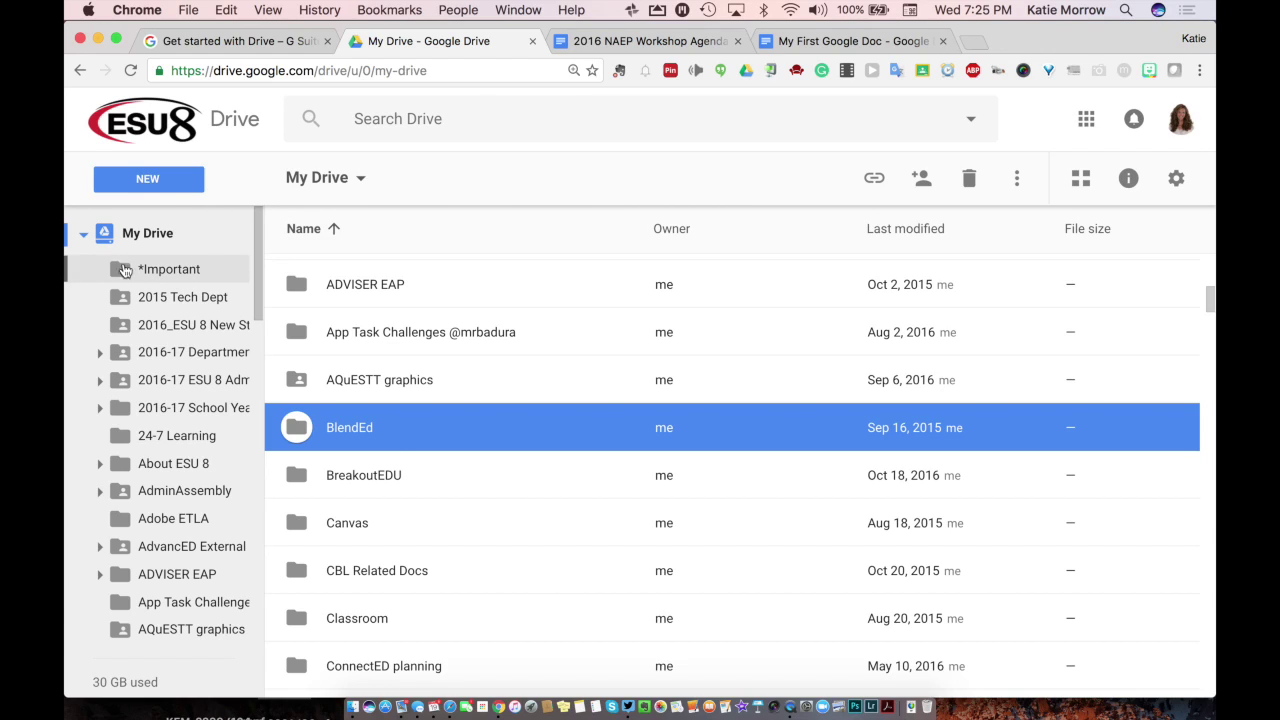
{"action": "left_click", "coordinate": [160, 178]}
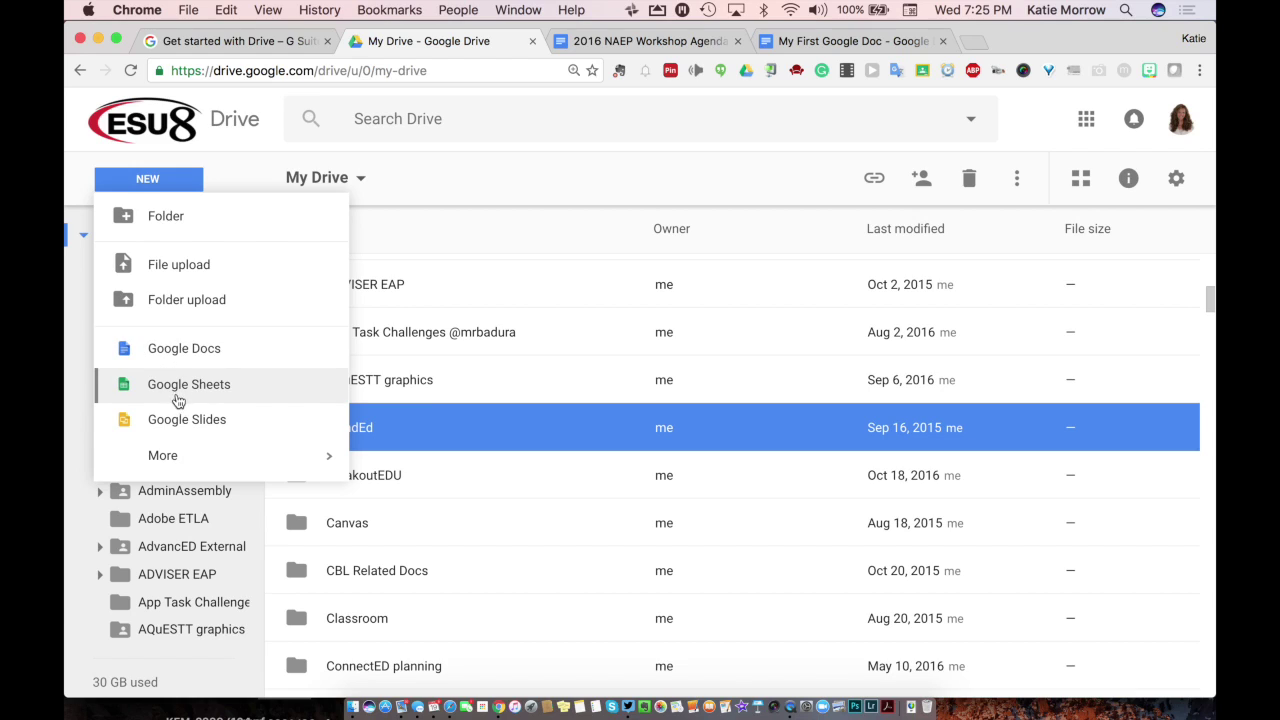
Step: Create a blank Google Doc via NEW > More > Google Docs
{"action": "left_click", "coordinate": [182, 456]}
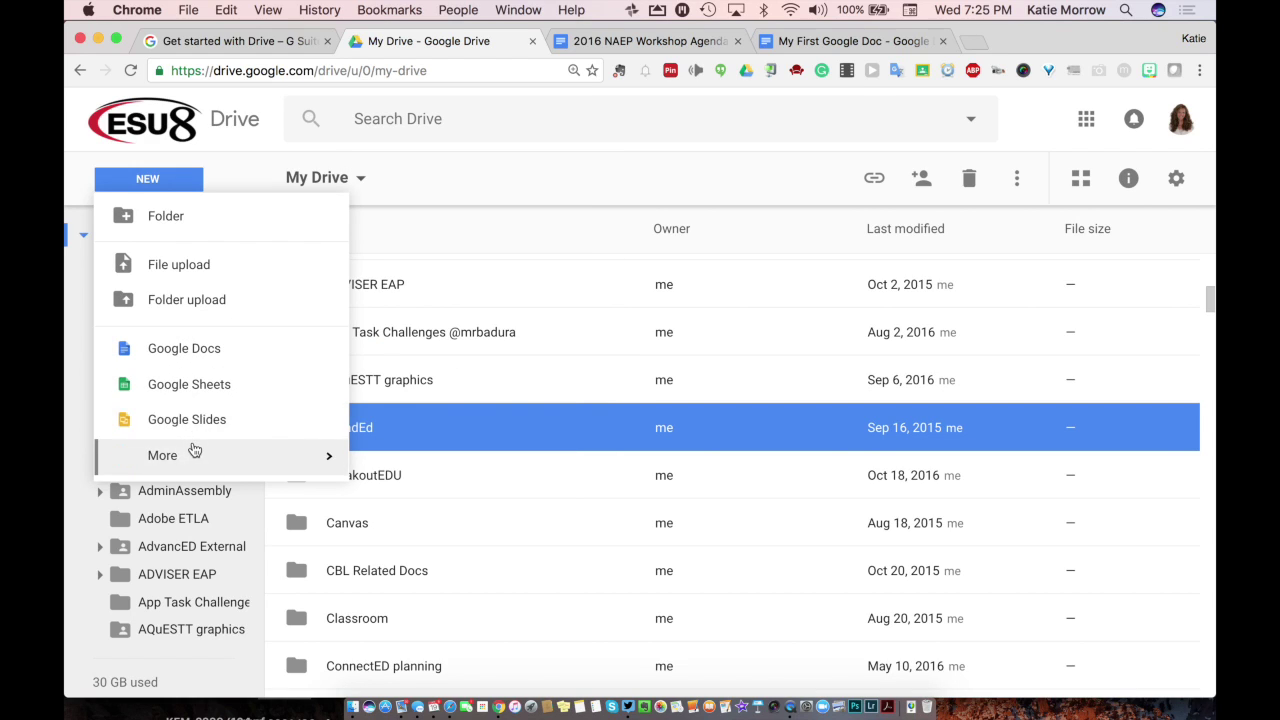
{"action": "mouse_move", "coordinate": [277, 451]}
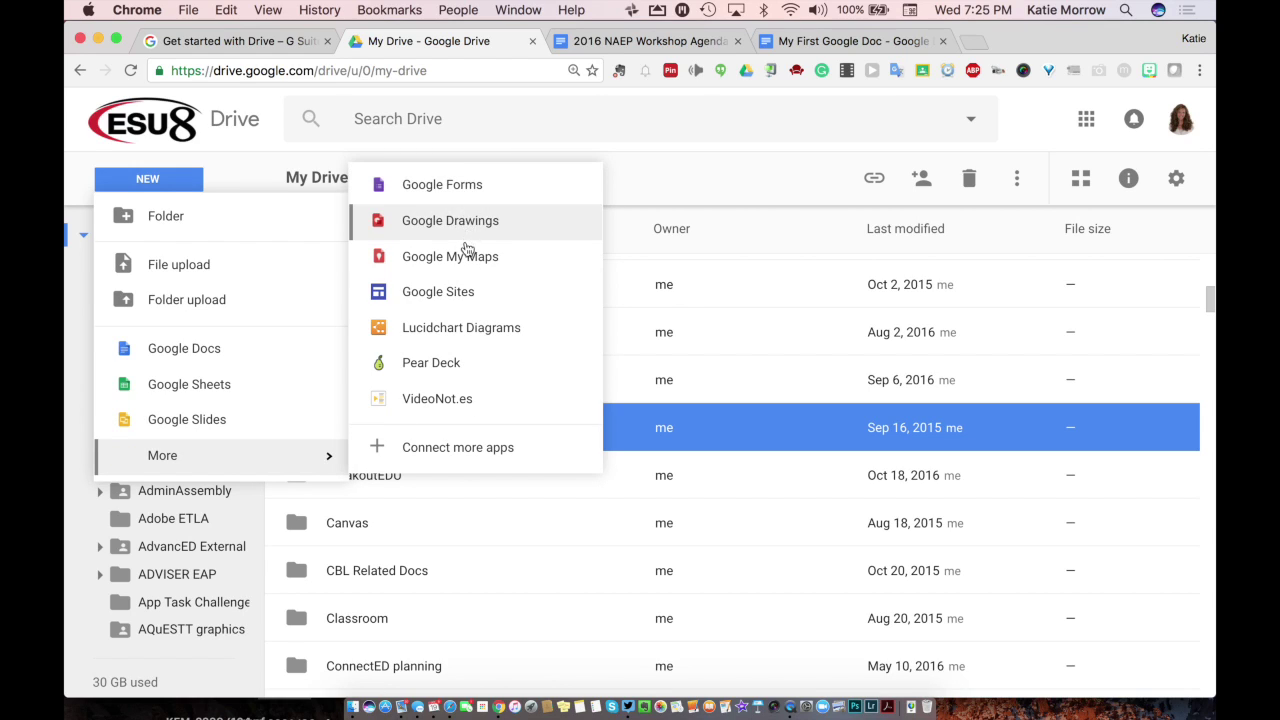
{"action": "left_click", "coordinate": [203, 355]}
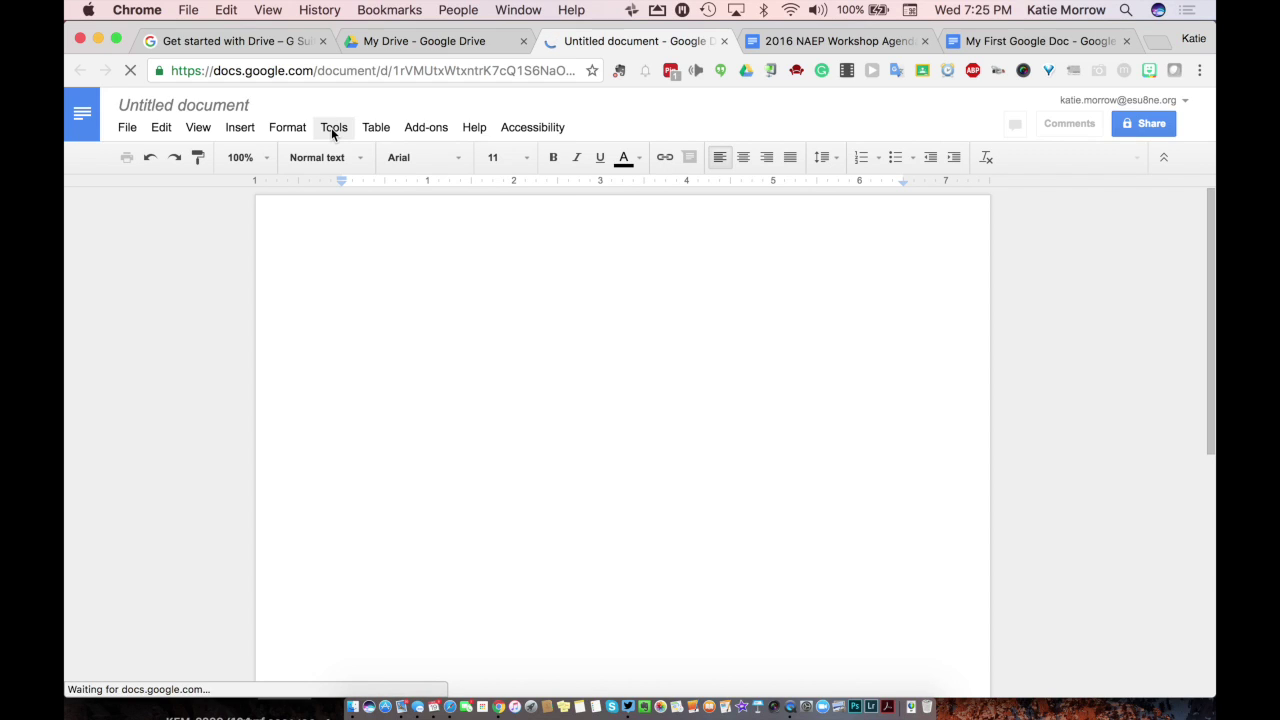
{"action": "left_click", "coordinate": [332, 128]}
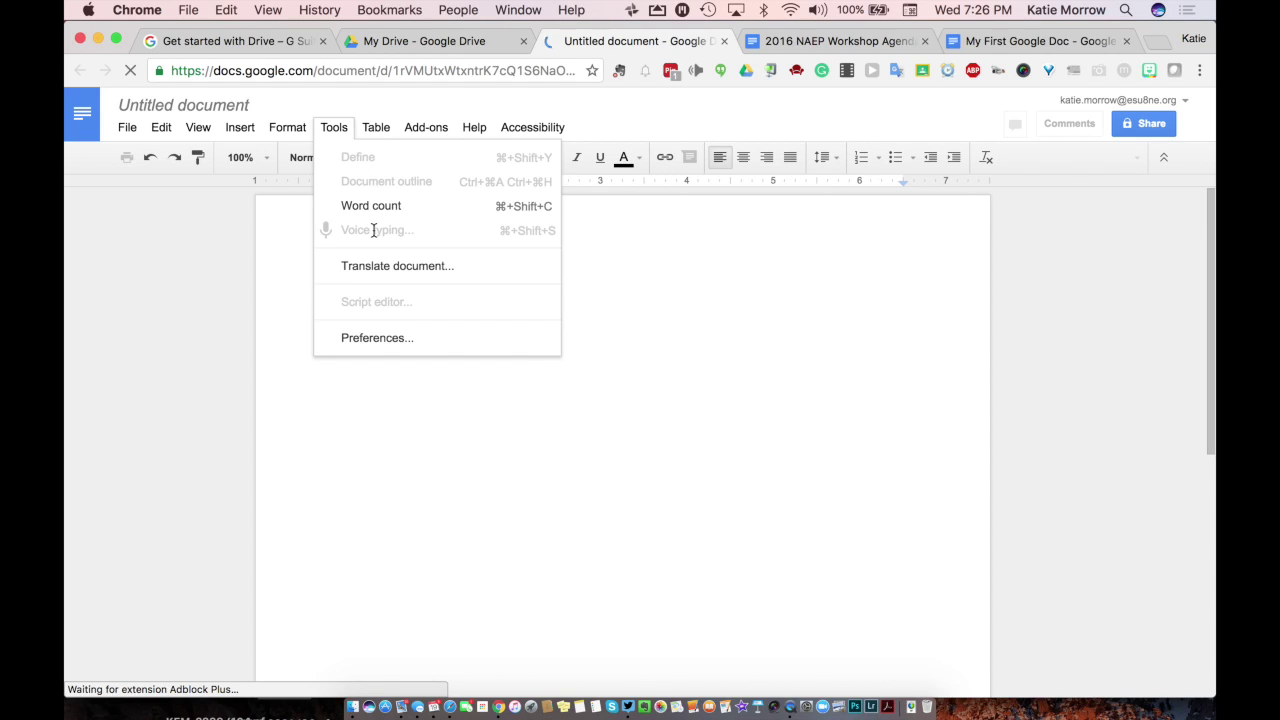
Step: Turn on voice typing and dictate two sentences about voice dictation replacing keyboarding
{"action": "left_click", "coordinate": [337, 127]}
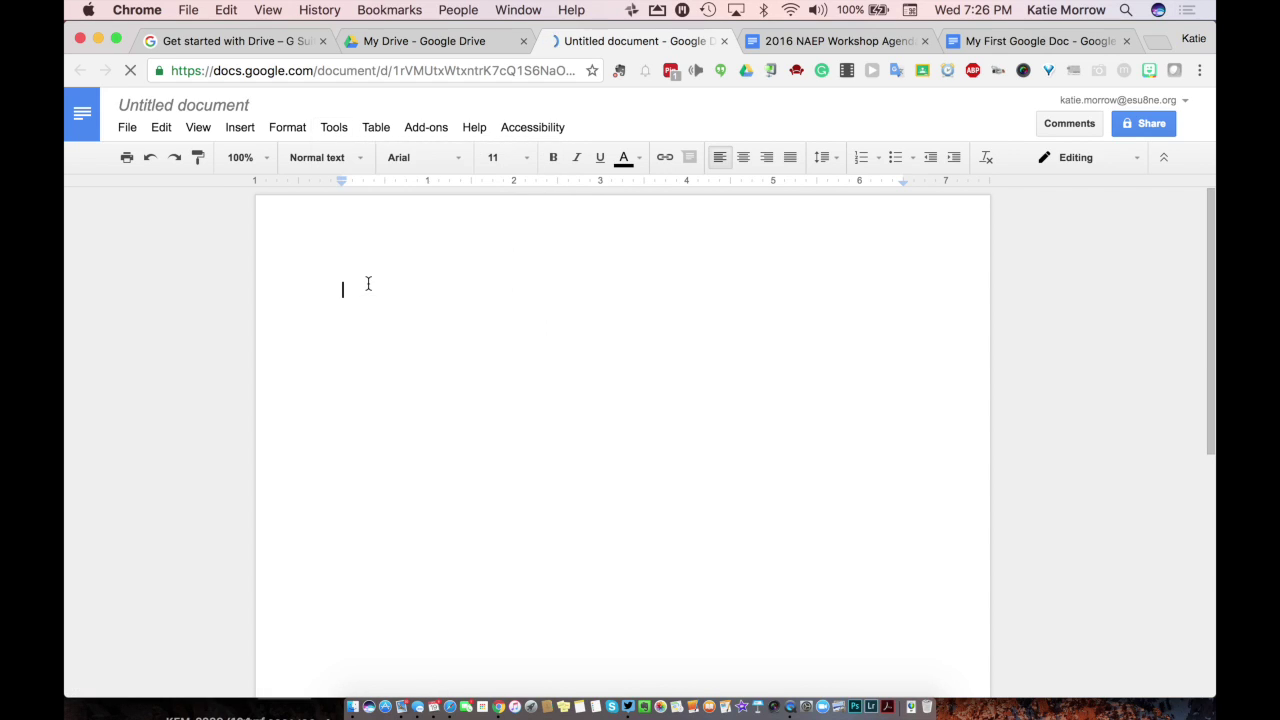
{"action": "left_click", "coordinate": [337, 127]}
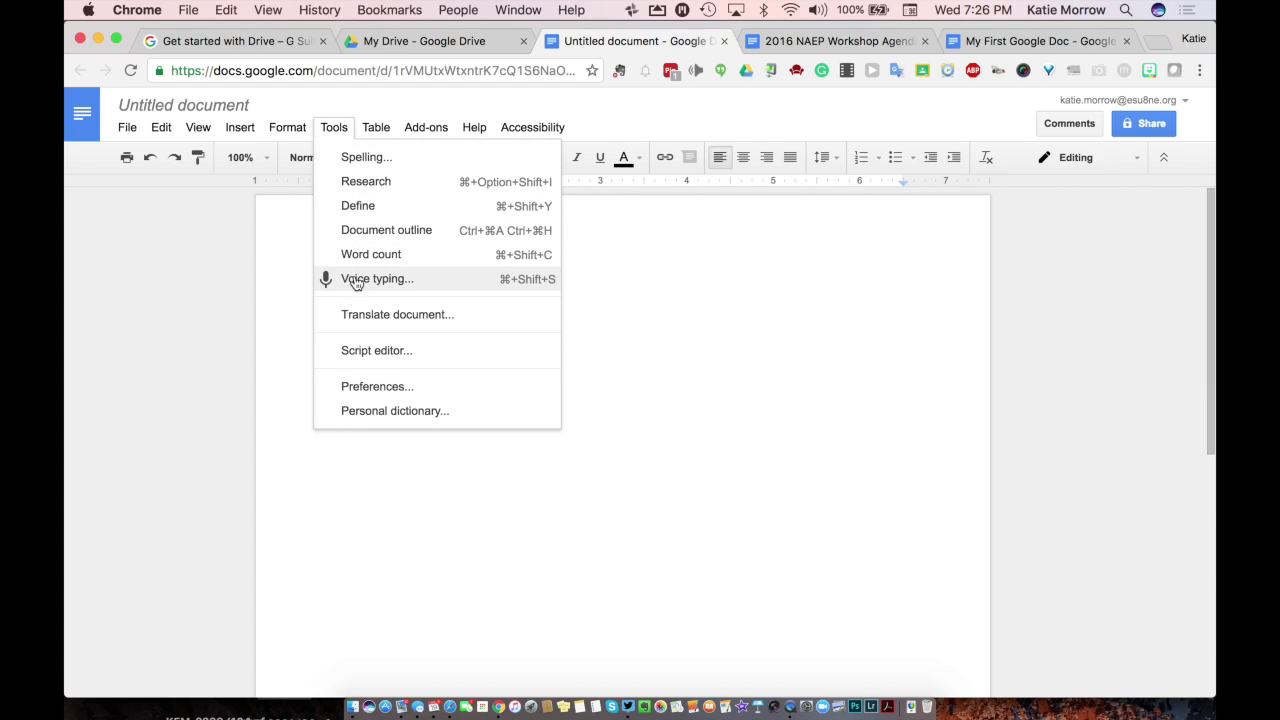
{"action": "left_click", "coordinate": [338, 278]}
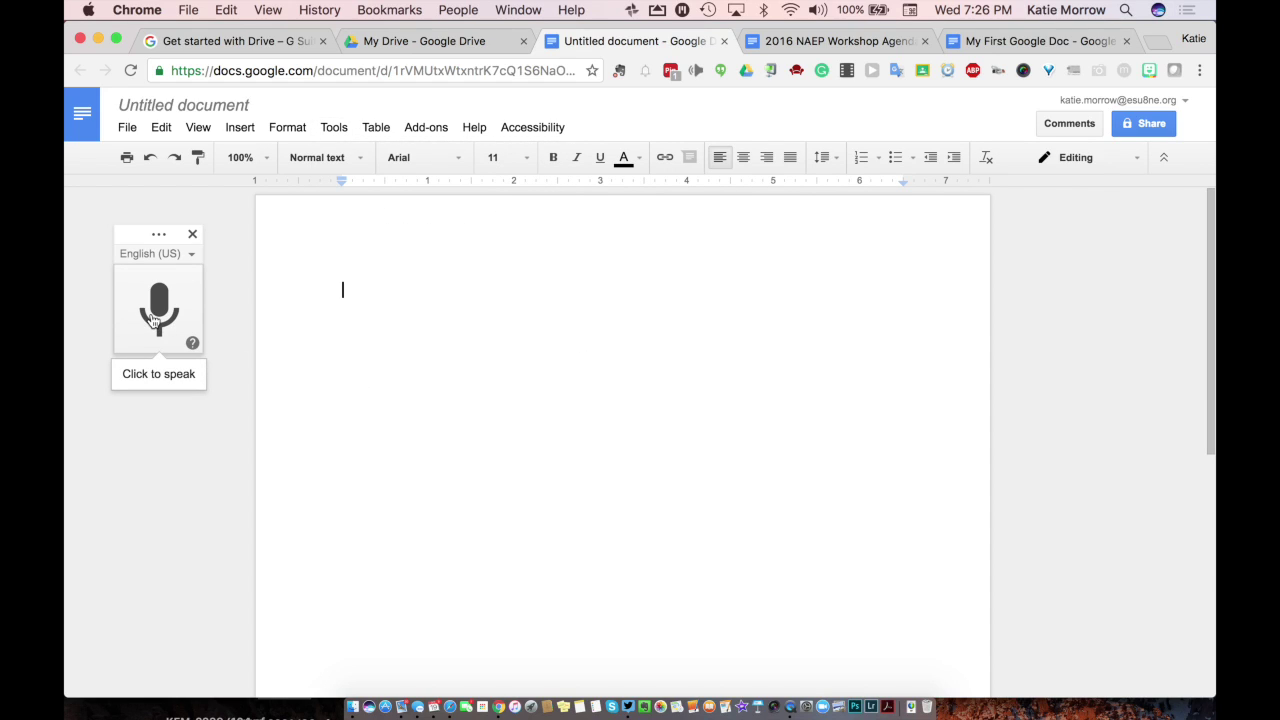
{"action": "left_click", "coordinate": [157, 320]}
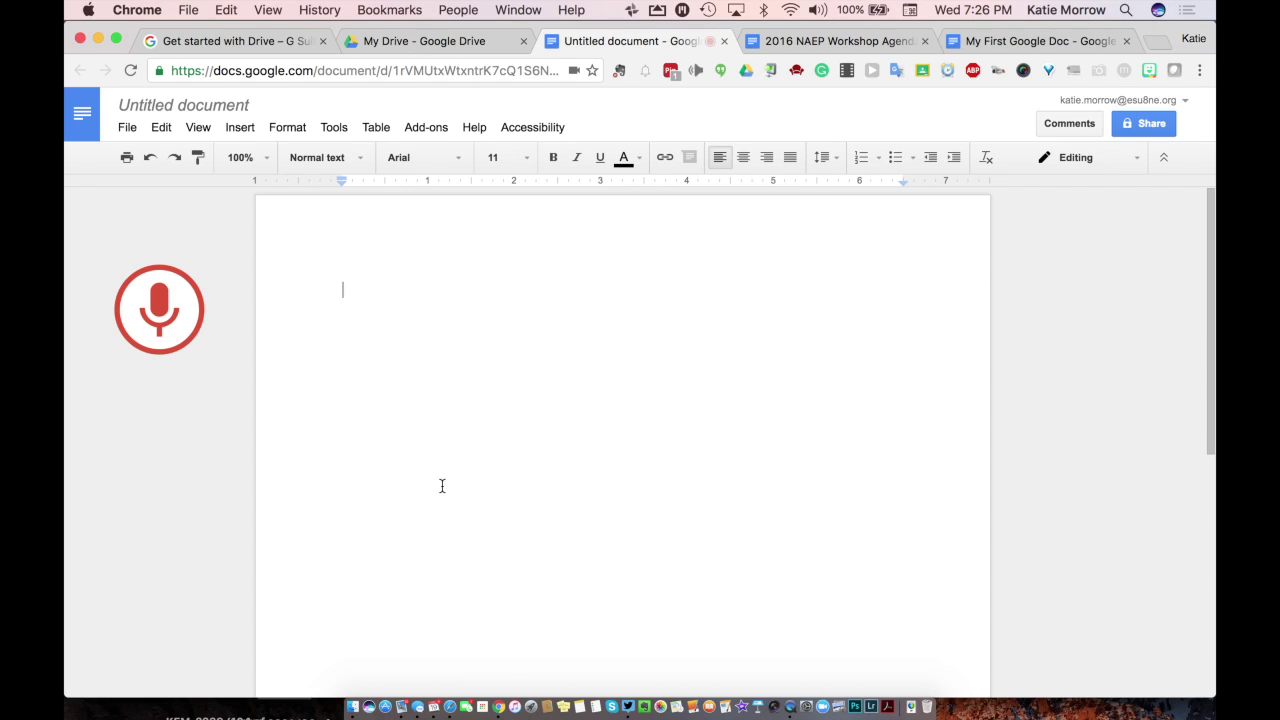
{"action": "key", "text": "super+shift+s"}
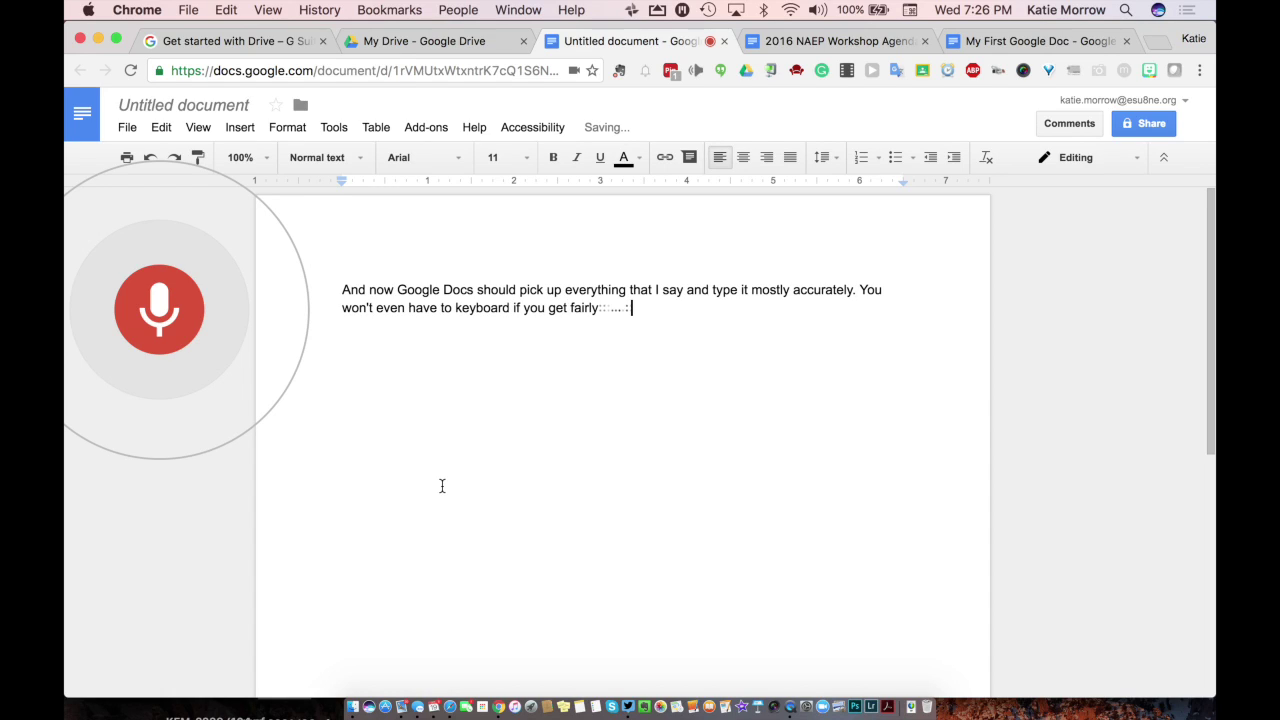
Step: Stop dictation, close the voice typing panel, and insert a blank line above the paragraph
{"action": "left_click", "coordinate": [160, 310]}
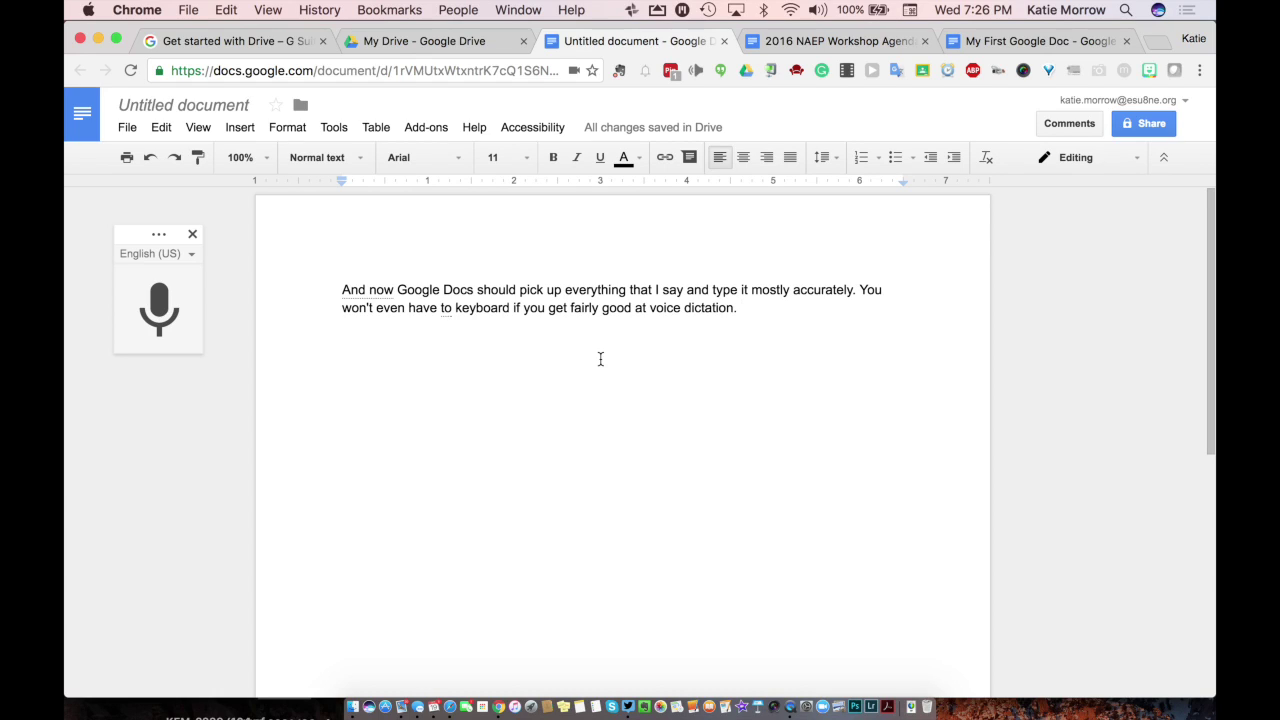
{"action": "left_click", "coordinate": [192, 234]}
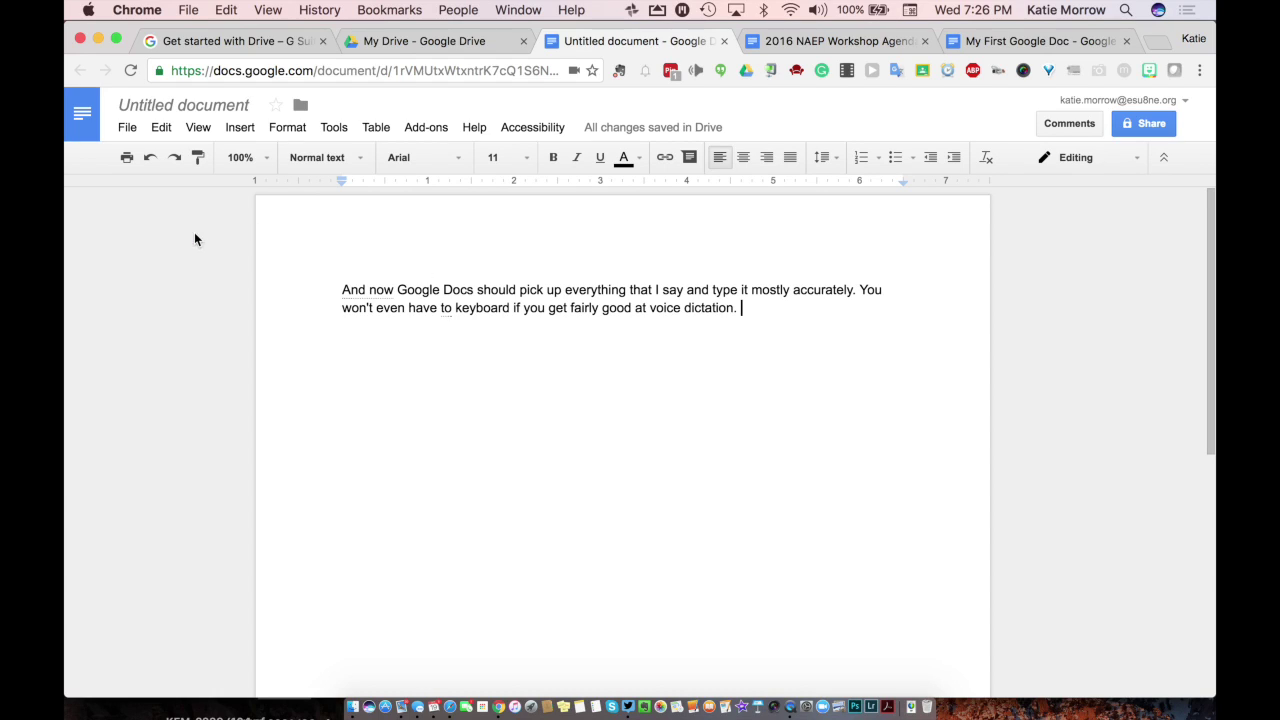
{"action": "left_click", "coordinate": [341, 289]}
{"action": "key", "text": "Return"}
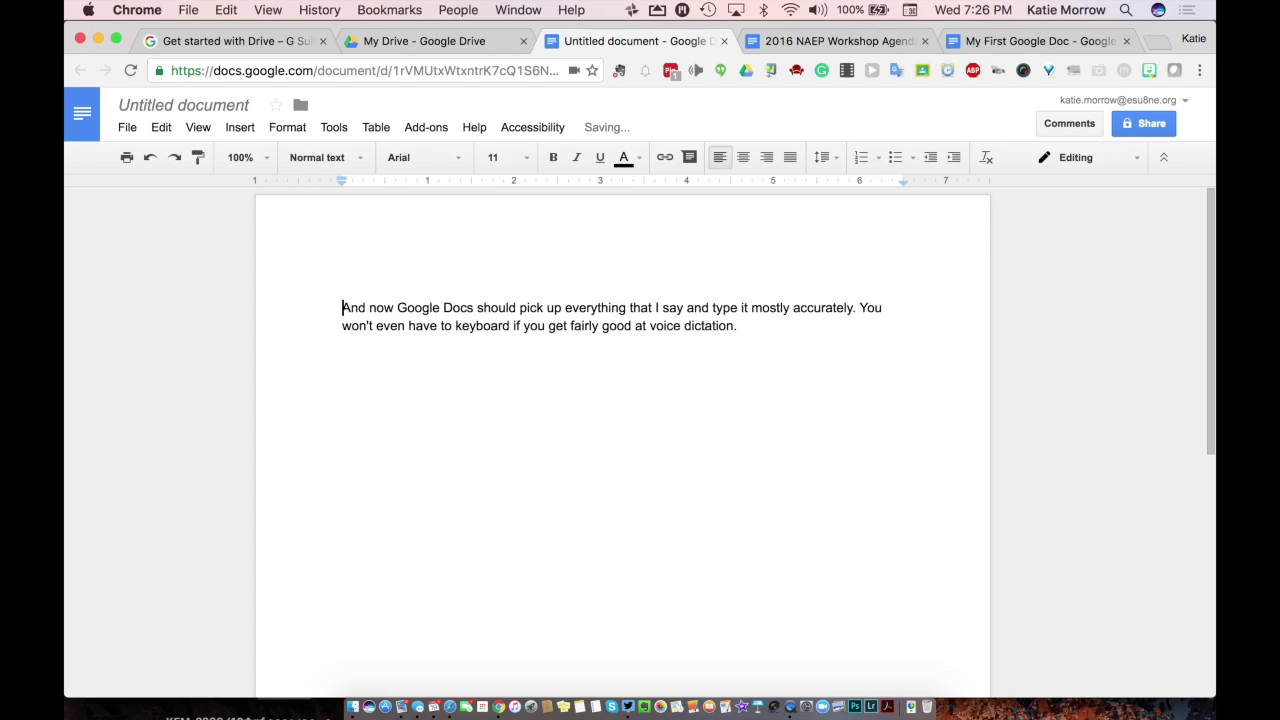
Step: Add the heading 'My second Google Doc', rename the document to match, and add a line after the paragraph
{"action": "left_click", "coordinate": [343, 289]}
{"action": "type", "text": "My second Google Doc"}
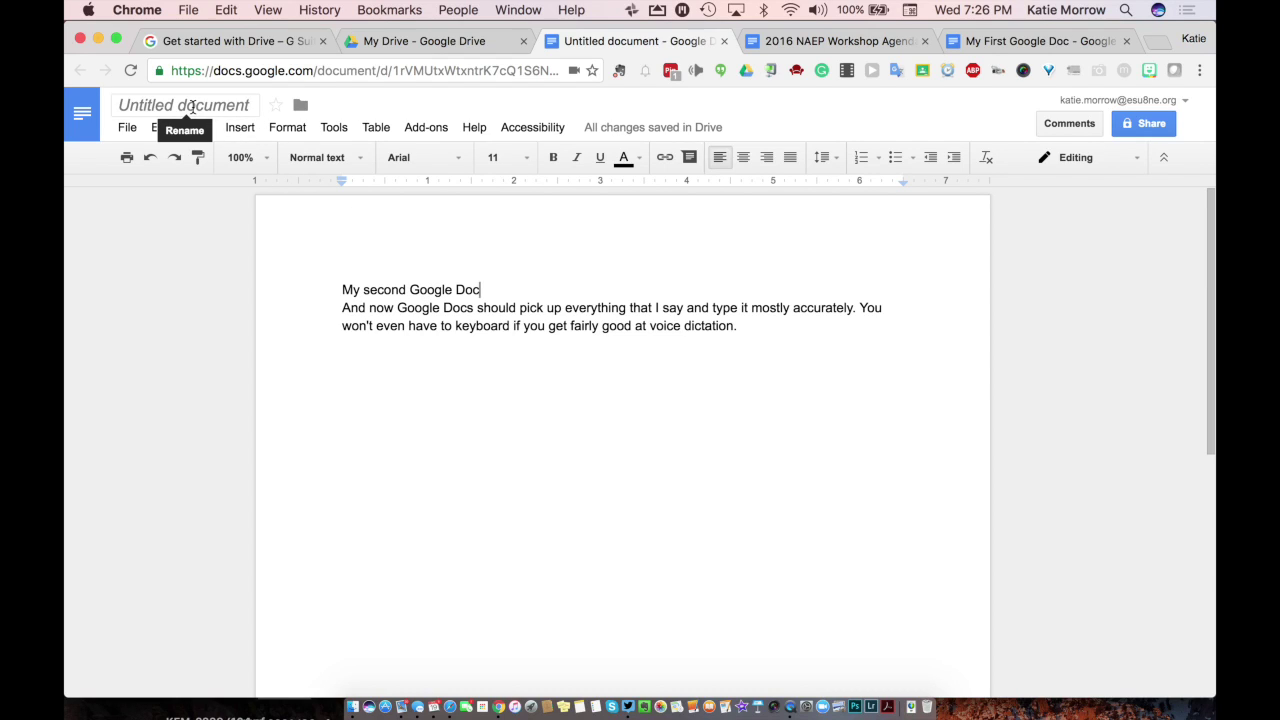
{"action": "left_click", "coordinate": [192, 106]}
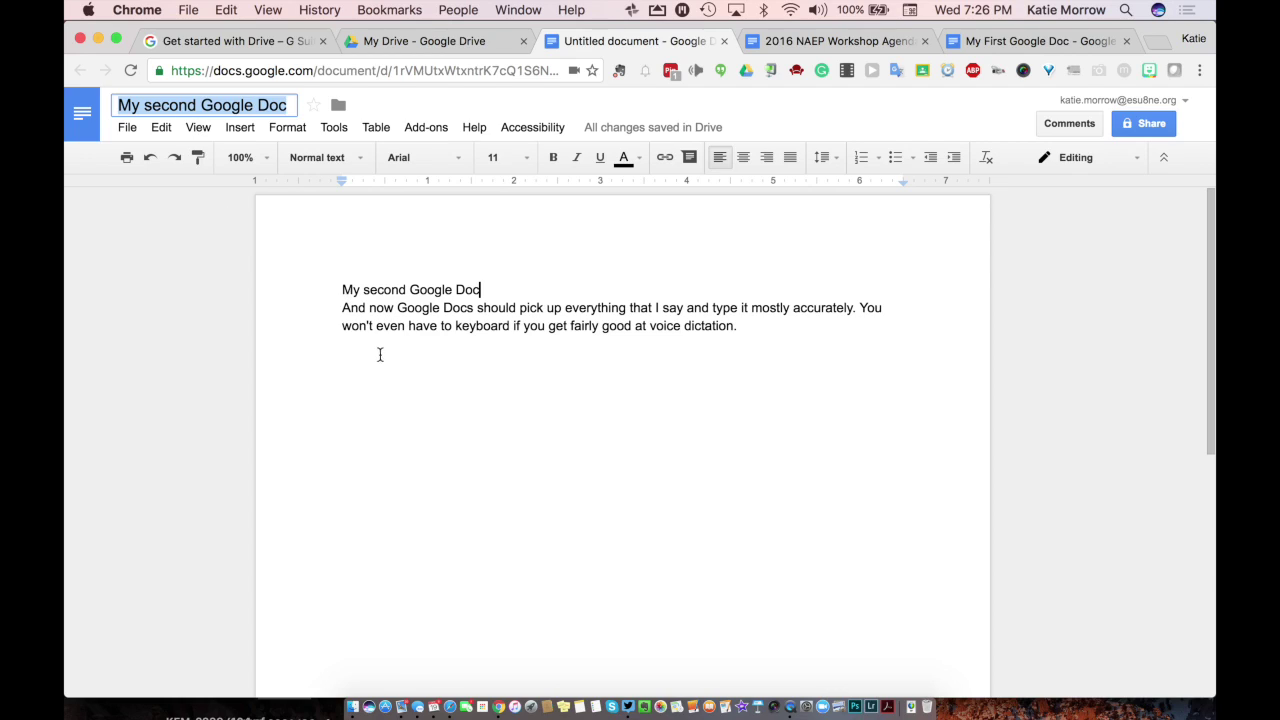
{"action": "left_click", "coordinate": [408, 391]}
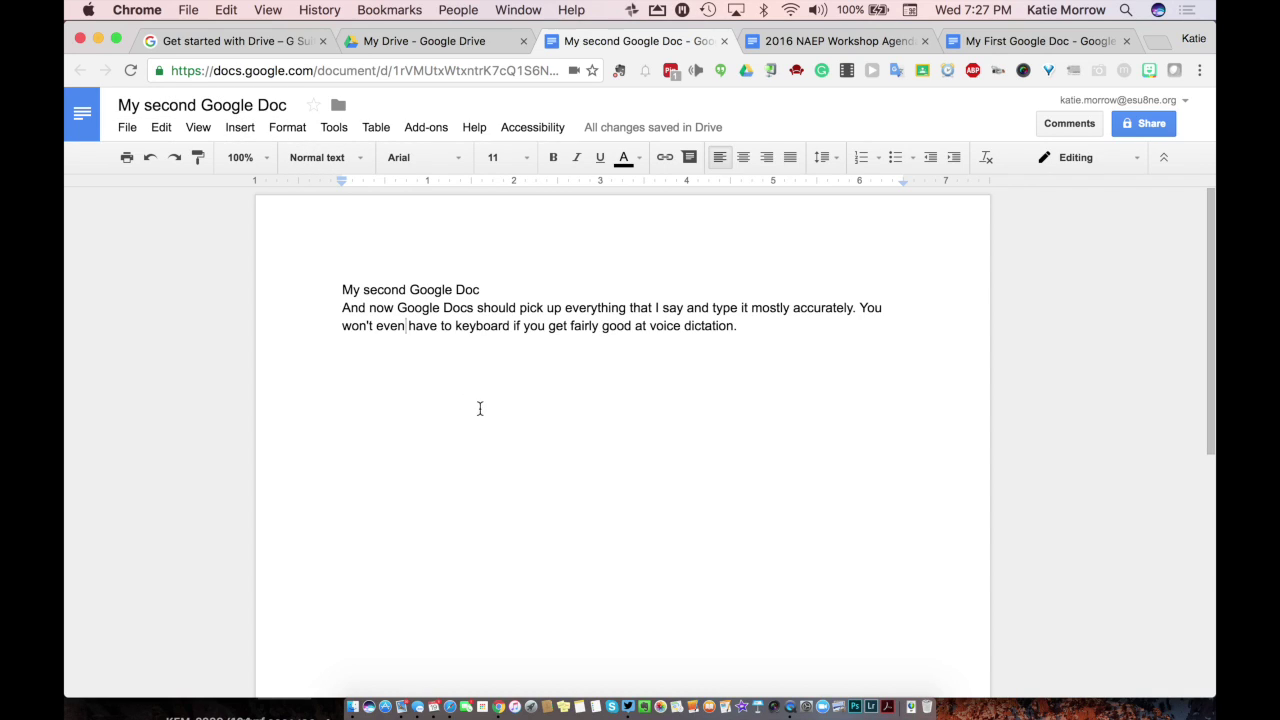
{"action": "left_click", "coordinate": [782, 334]}
{"action": "key", "text": "Return"}
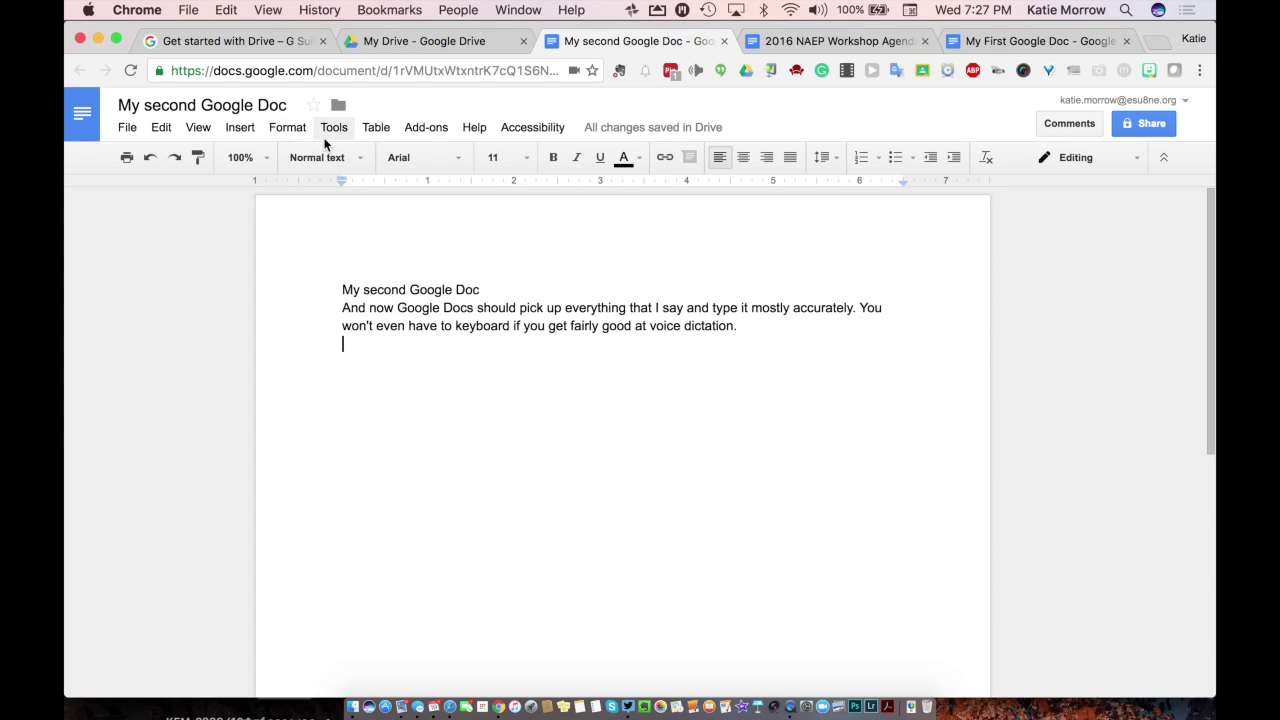
Step: Search Insert > Image for 'school' and insert the cartoon school-building picture below the paragraph
{"action": "left_click", "coordinate": [242, 130]}
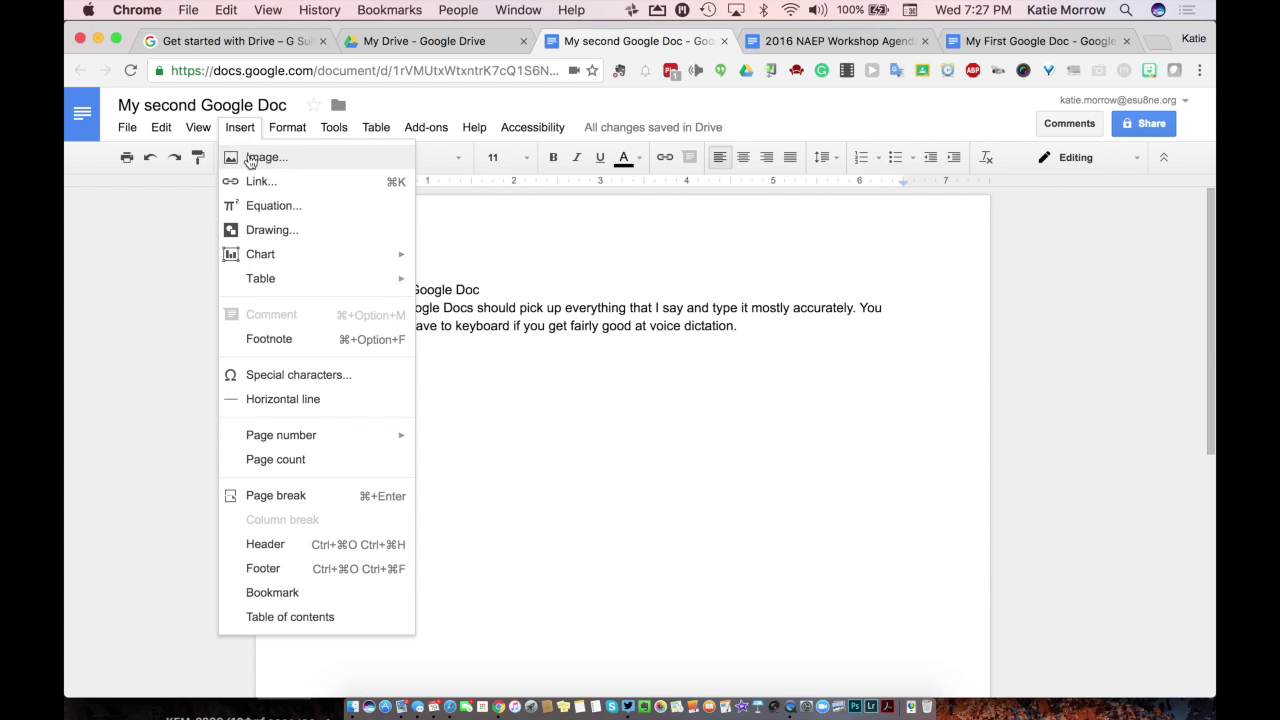
{"action": "left_click", "coordinate": [262, 157]}
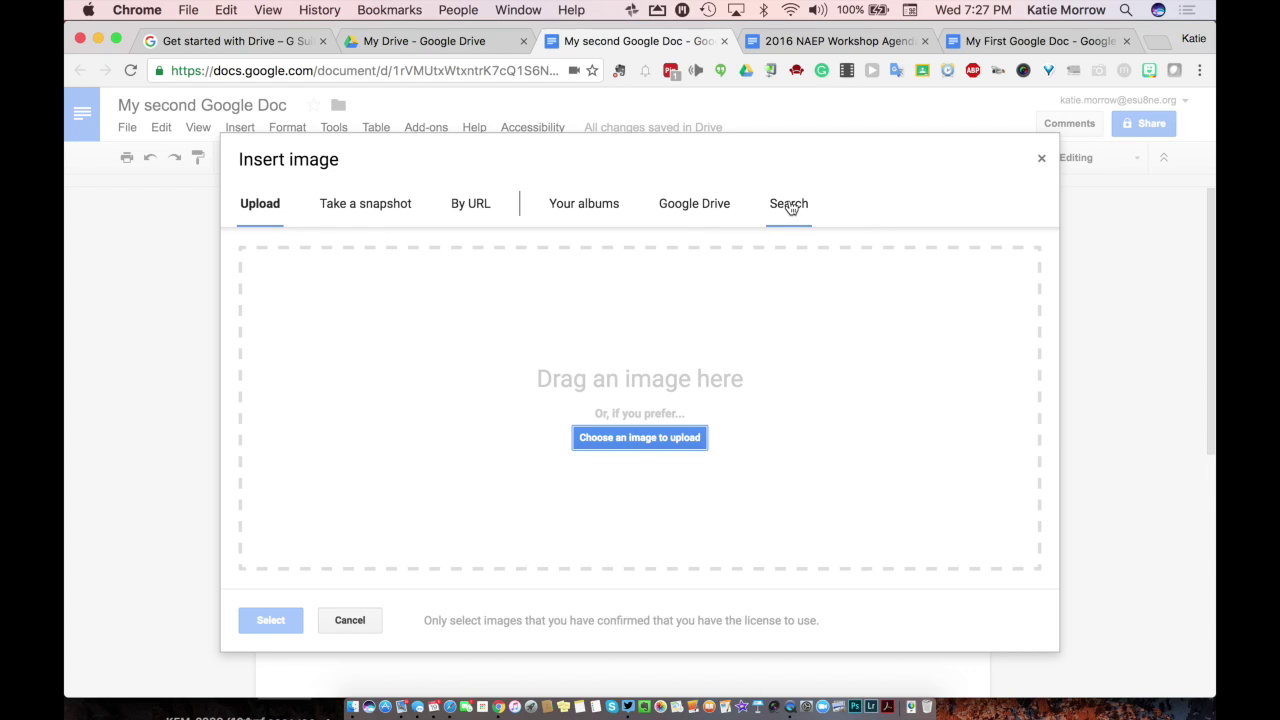
{"action": "left_click", "coordinate": [790, 205]}
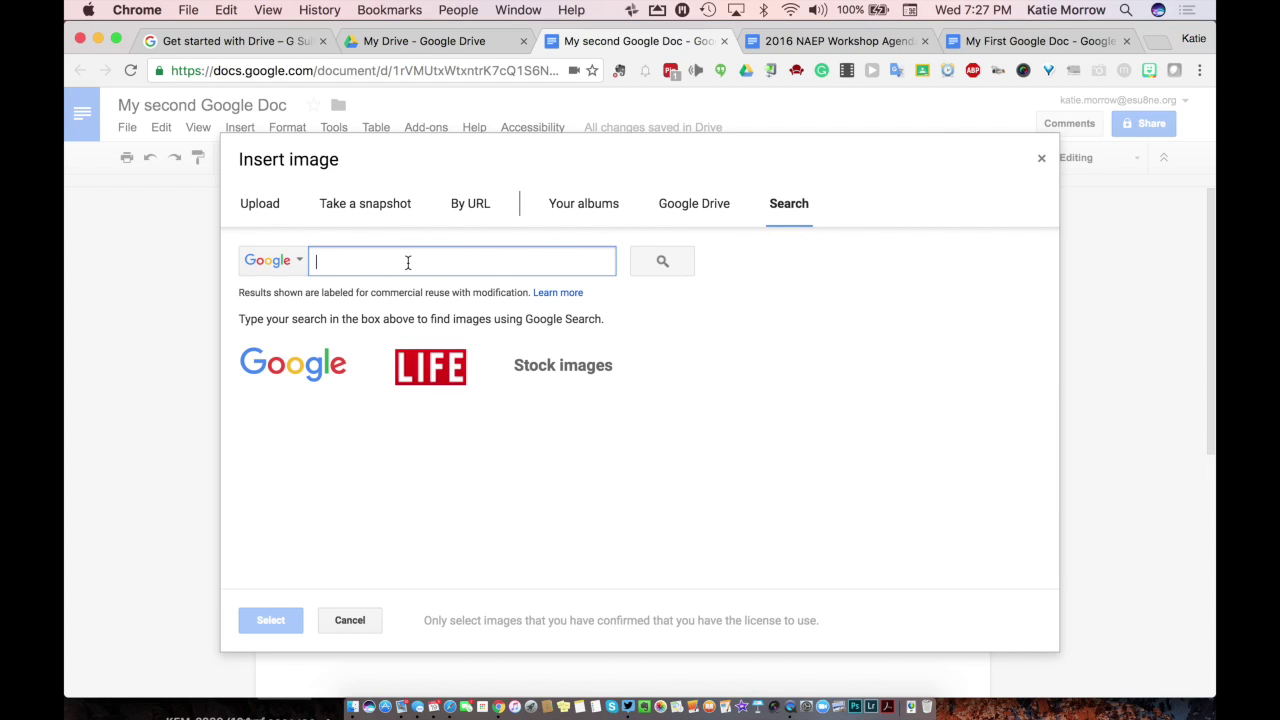
{"action": "type", "text": "school"}
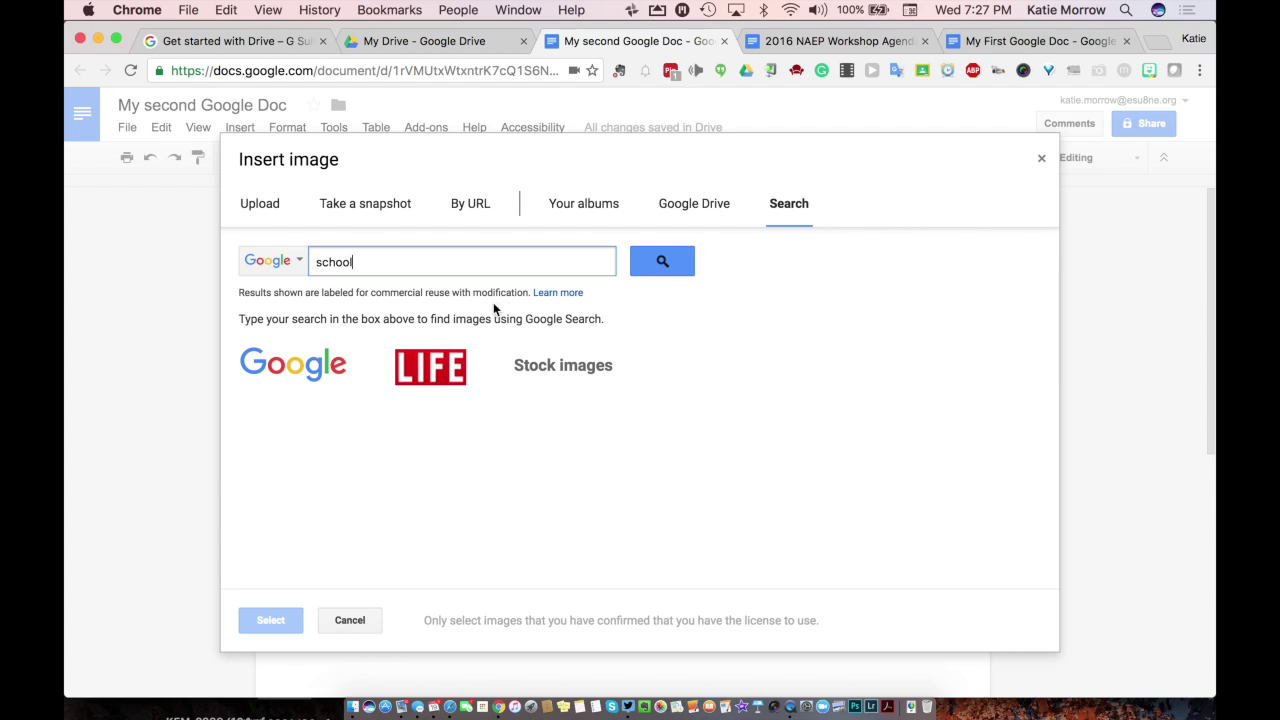
{"action": "left_click", "coordinate": [663, 260]}
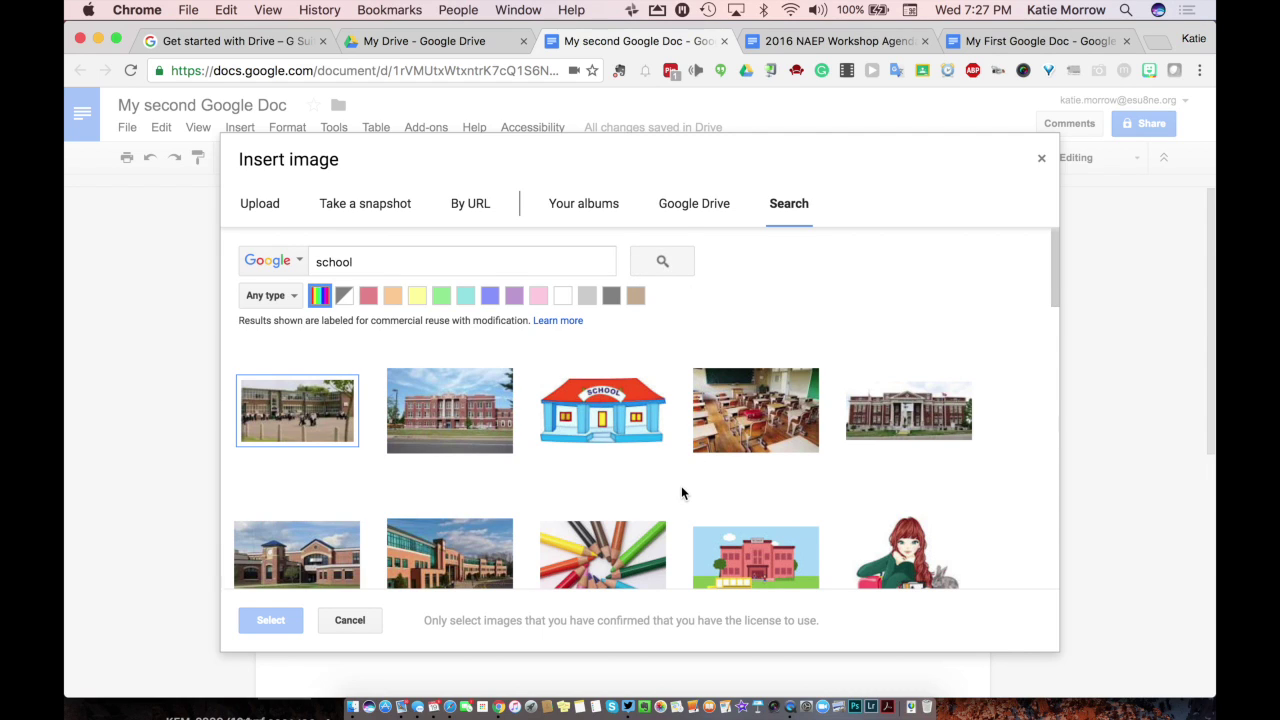
{"action": "scroll", "coordinate": [681, 486], "scroll_direction": "down", "scroll_amount": 2}
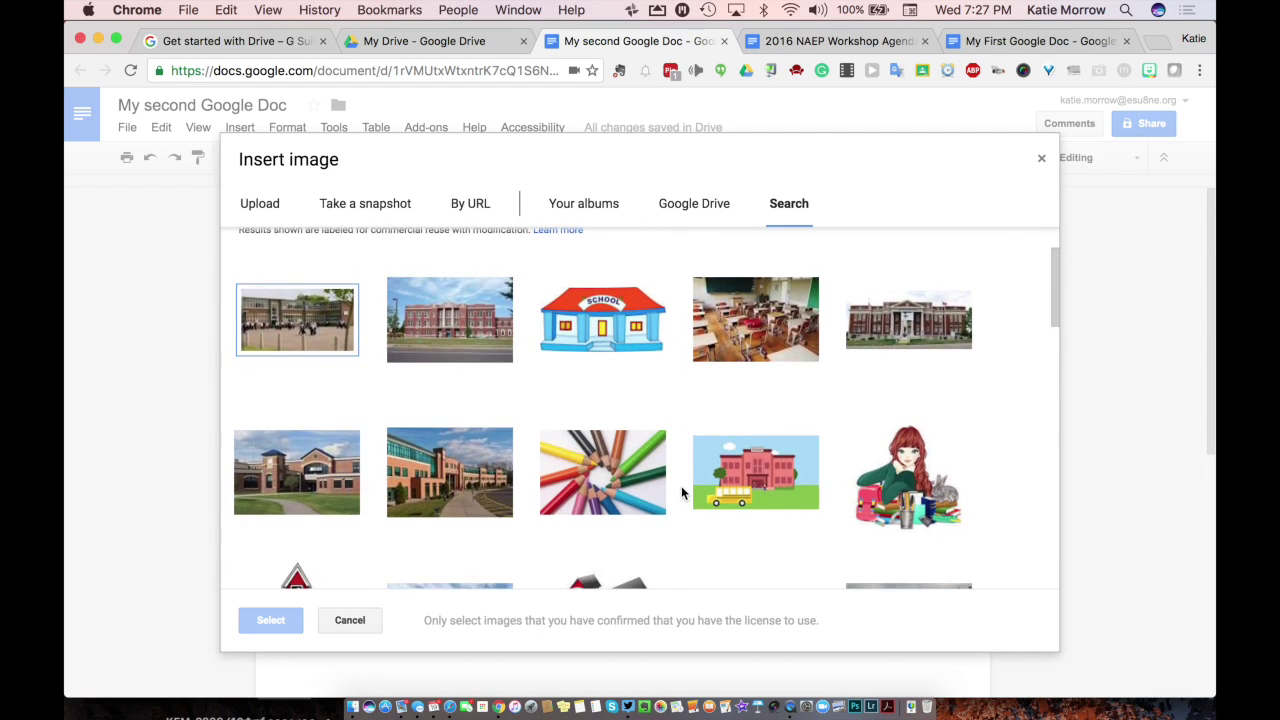
{"action": "left_click", "coordinate": [455, 330]}
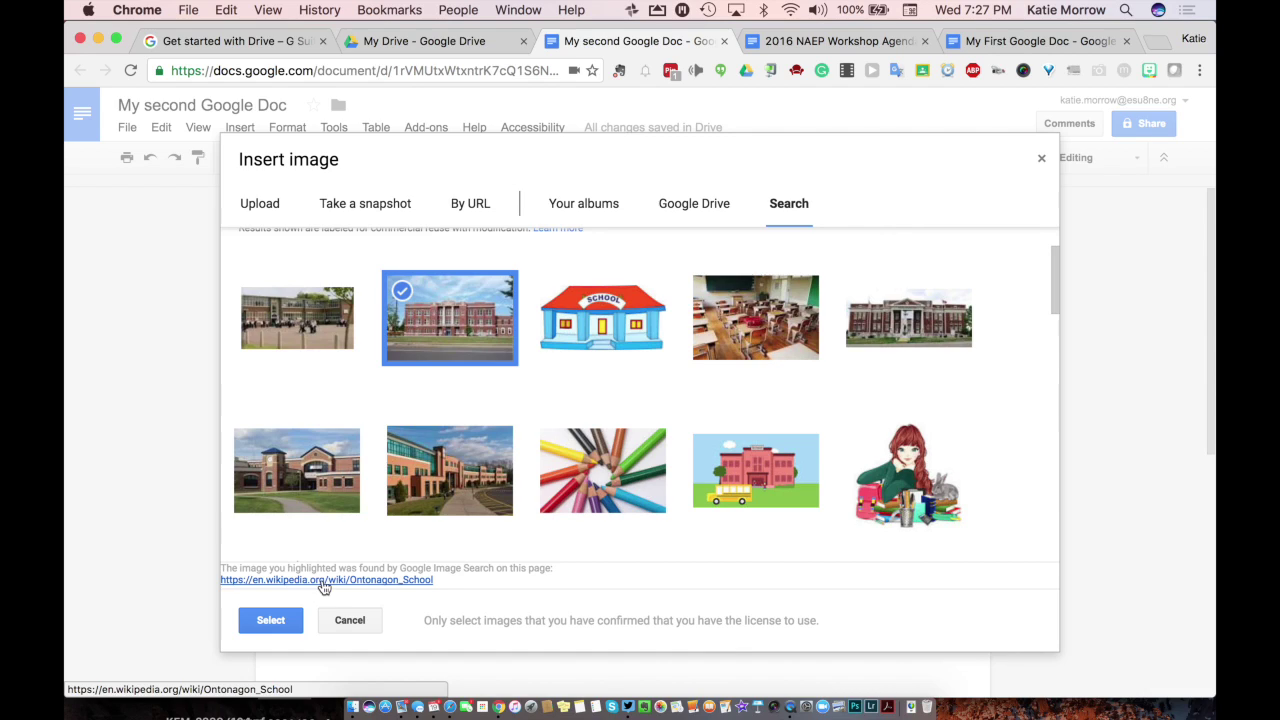
{"action": "left_click", "coordinate": [570, 341]}
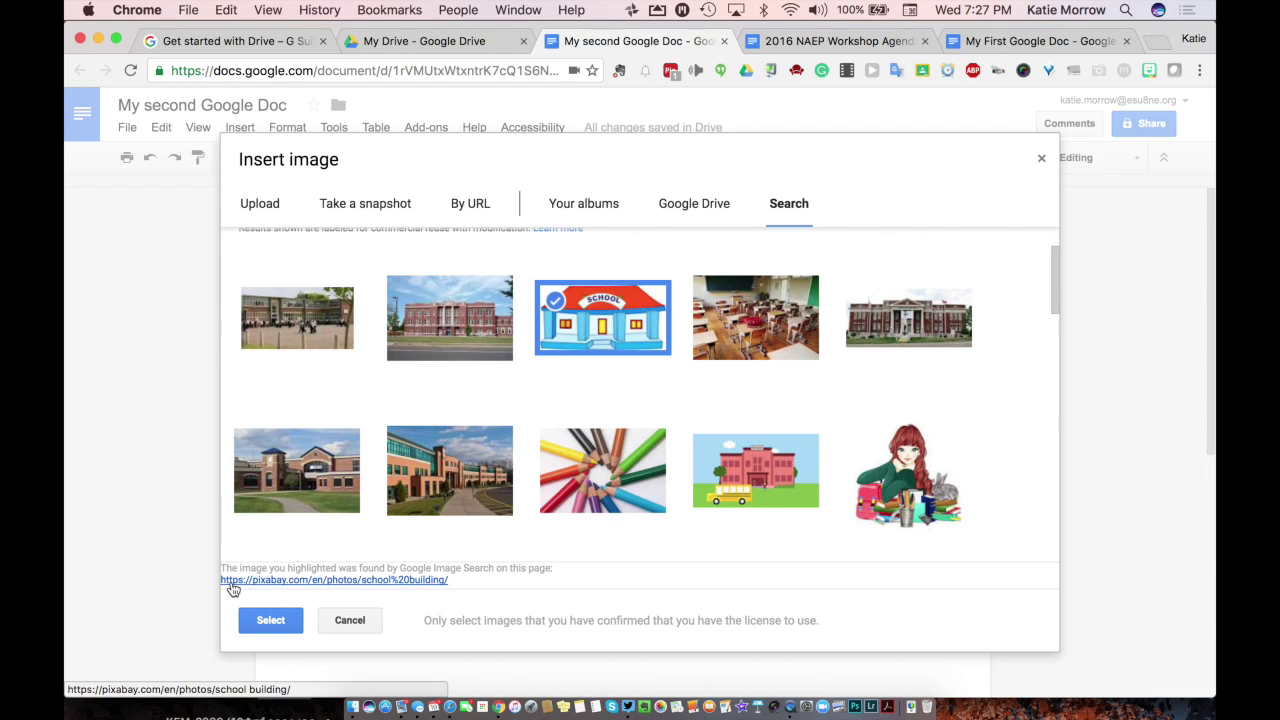
{"action": "left_click", "coordinate": [269, 622]}
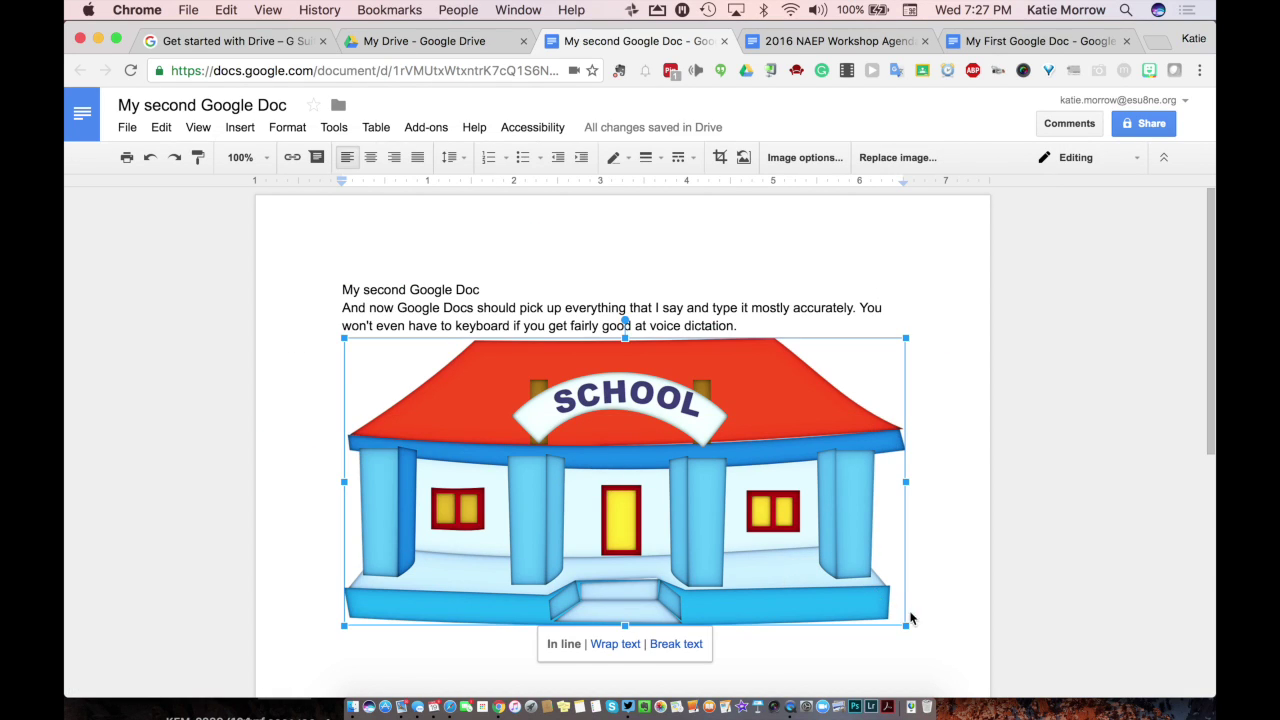
Step: Shrink the school image to about half width, add a blank line below, and open Share settings
{"action": "left_click_drag", "start_coordinate": [906, 620], "coordinate": [626, 482]}
{"action": "left_click", "coordinate": [646, 458]}
{"action": "key", "text": "Return"}
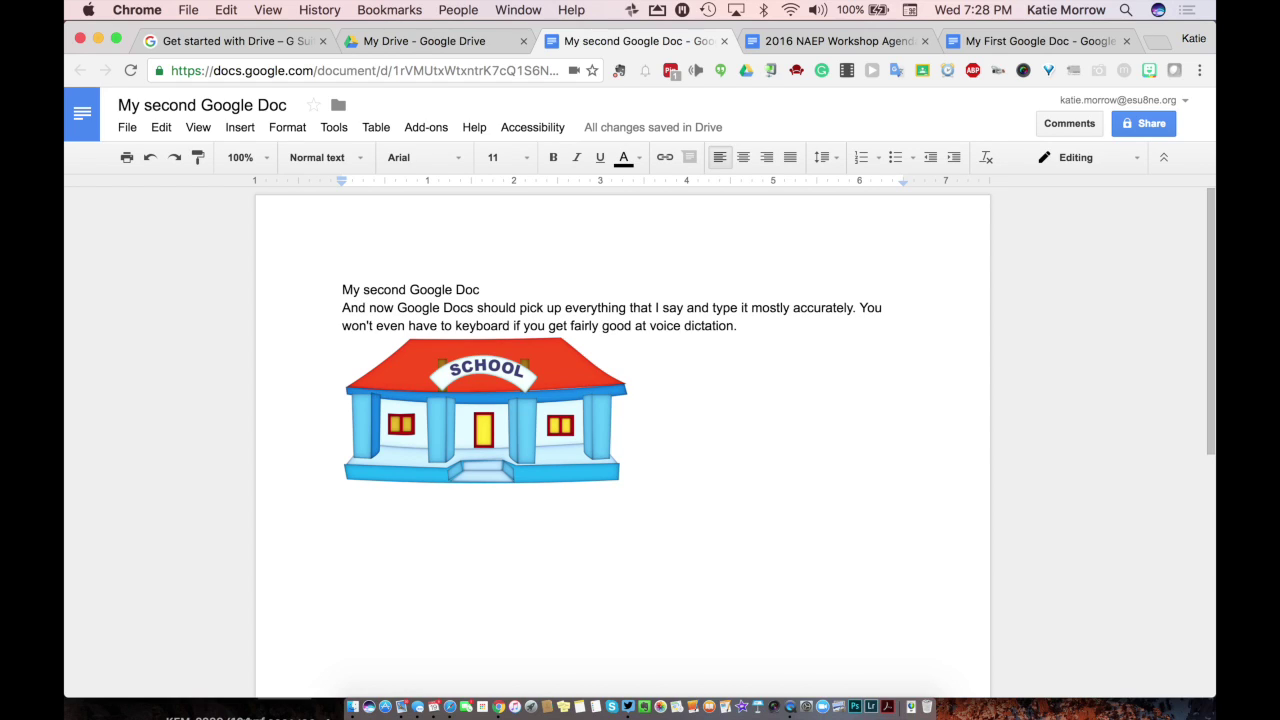
{"action": "left_click", "coordinate": [1141, 122]}
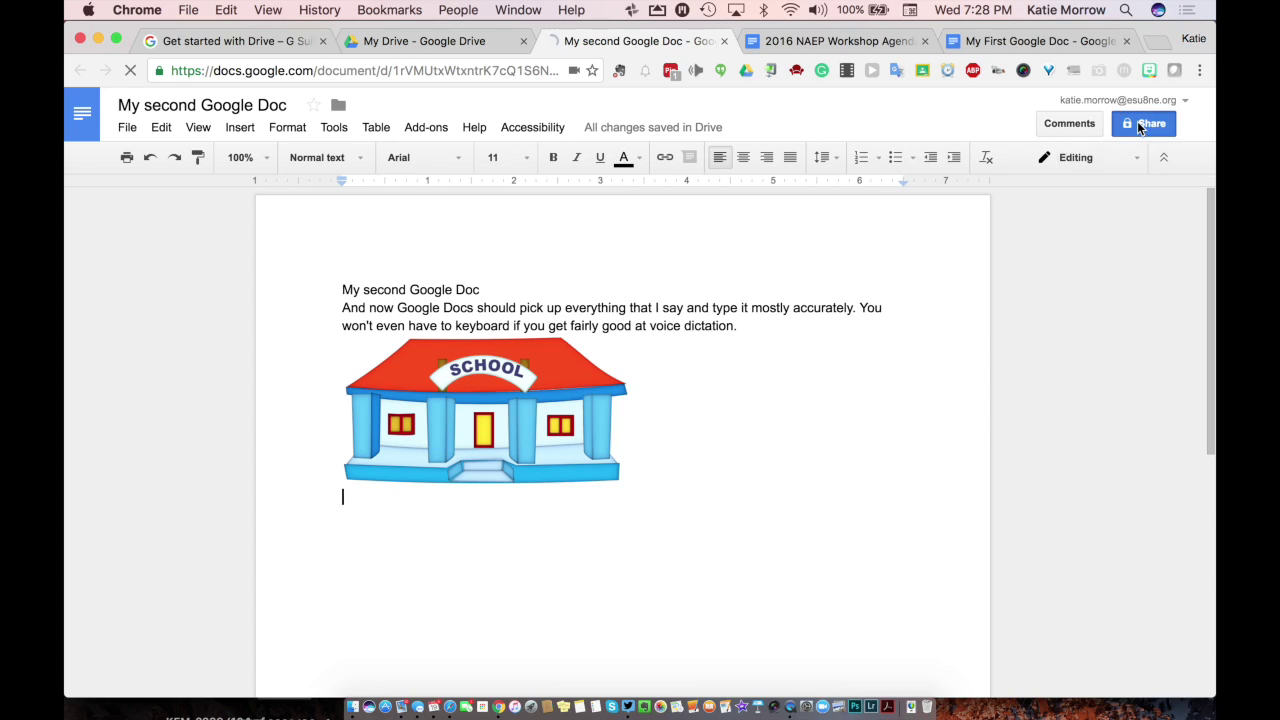
{"action": "left_click", "coordinate": [861, 323]}
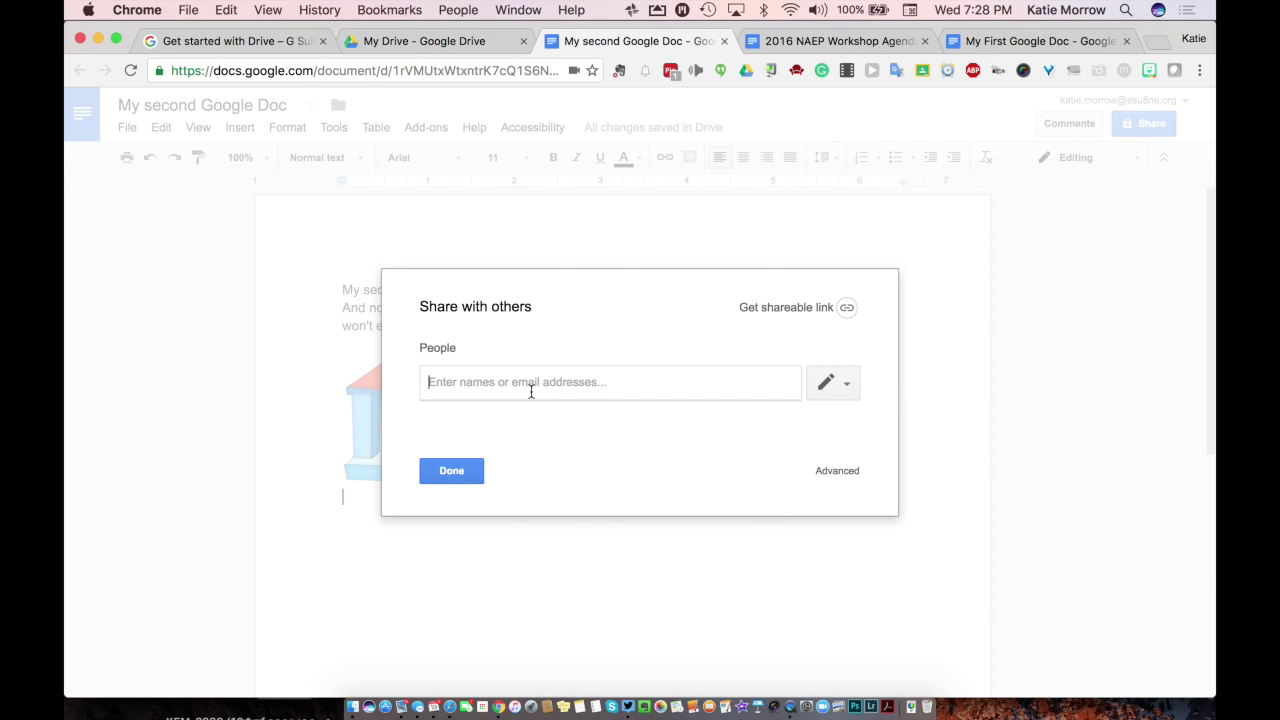
Step: Add the suggested contact by e-mail as a share recipient and check their access levels
{"action": "type", "text": "teach42morro"}
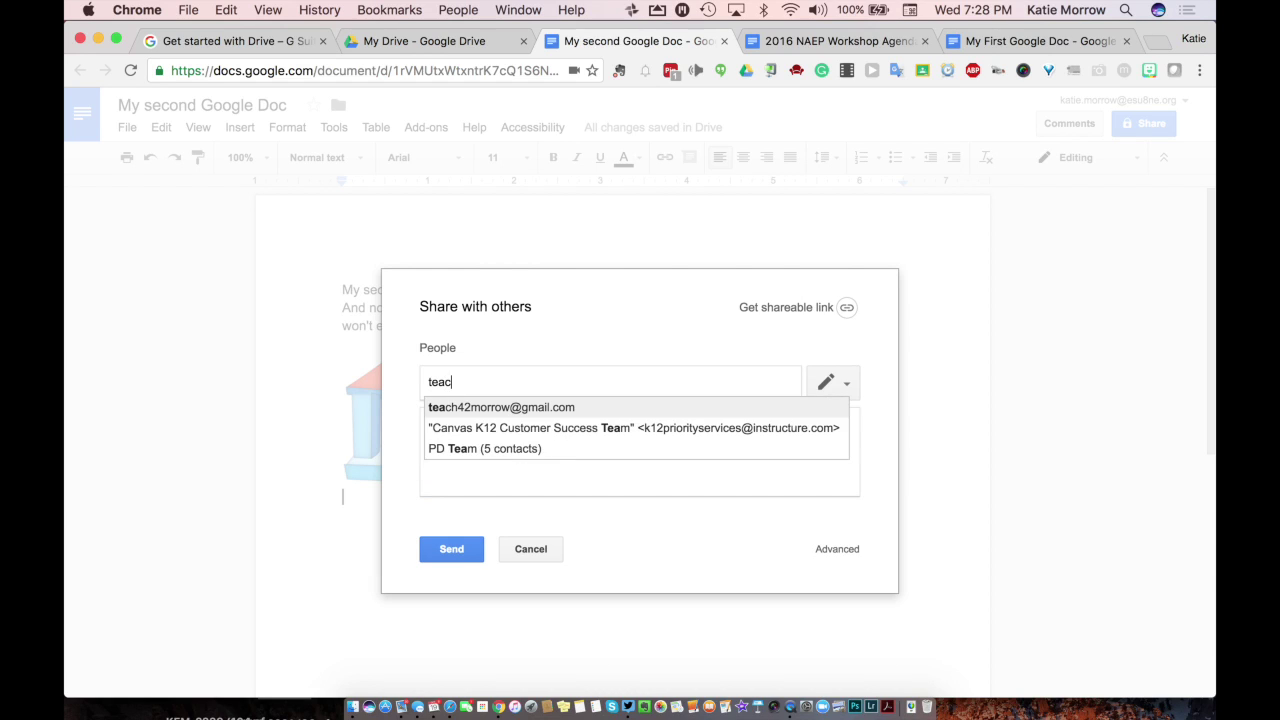
{"action": "left_click", "coordinate": [521, 417]}
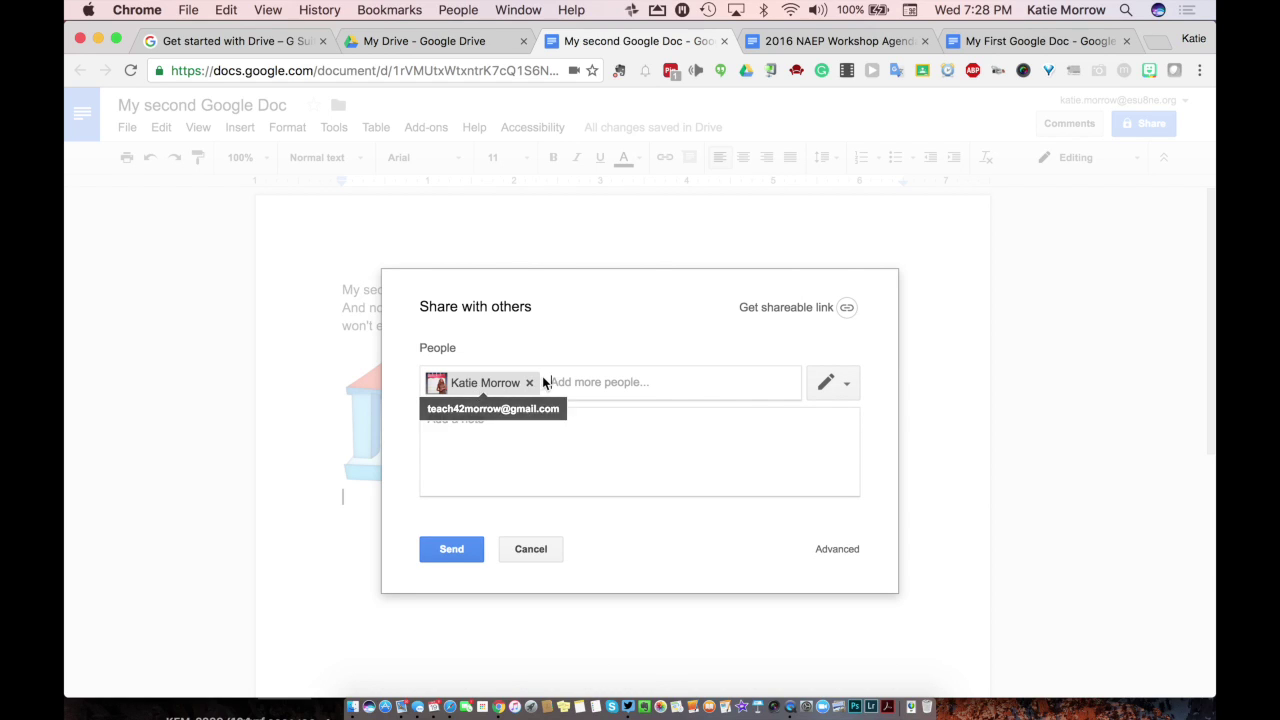
{"action": "left_click", "coordinate": [835, 386]}
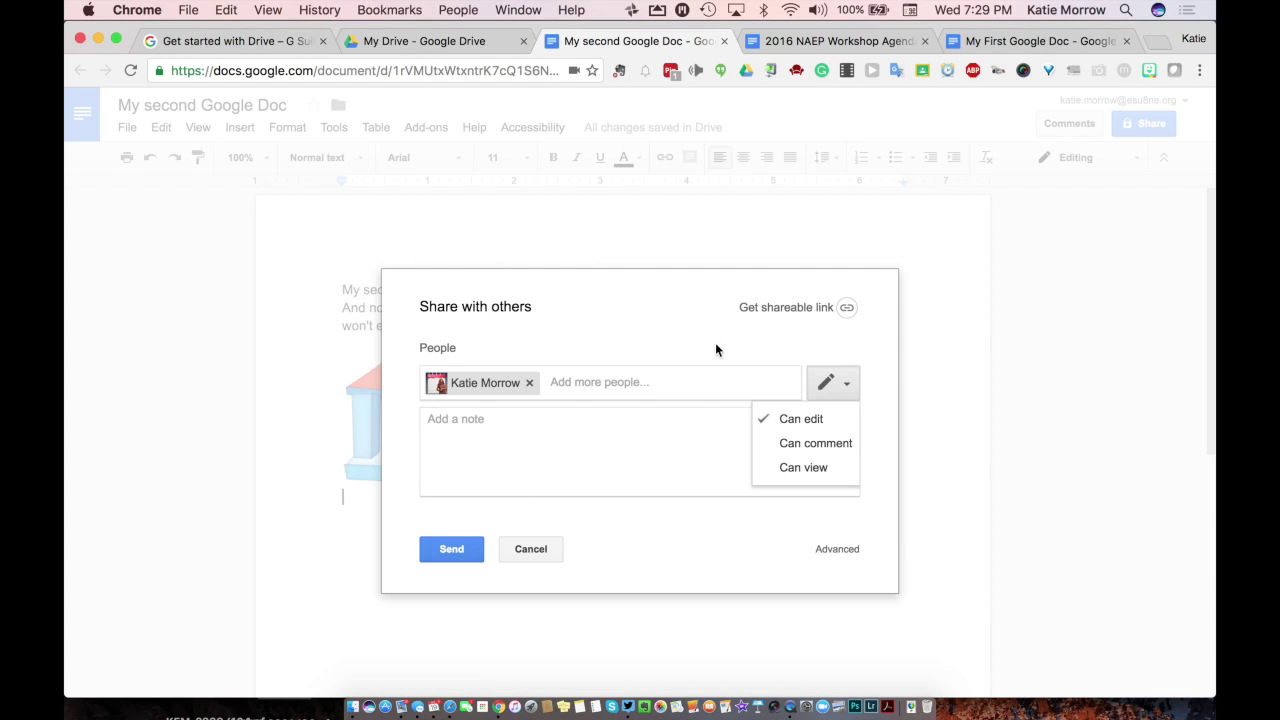
Step: Turn on the shareable link with 'On - Anyone with the link' can view, and save
{"action": "left_click", "coordinate": [785, 309]}
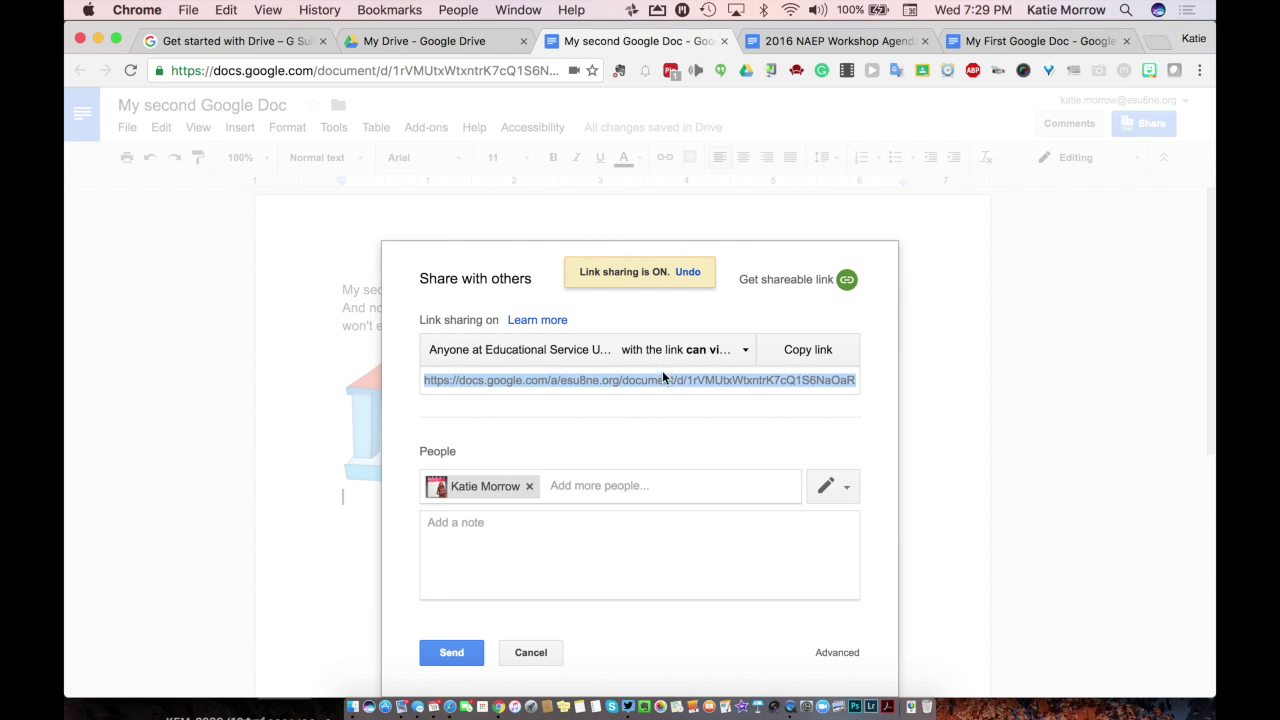
{"action": "left_click", "coordinate": [697, 350]}
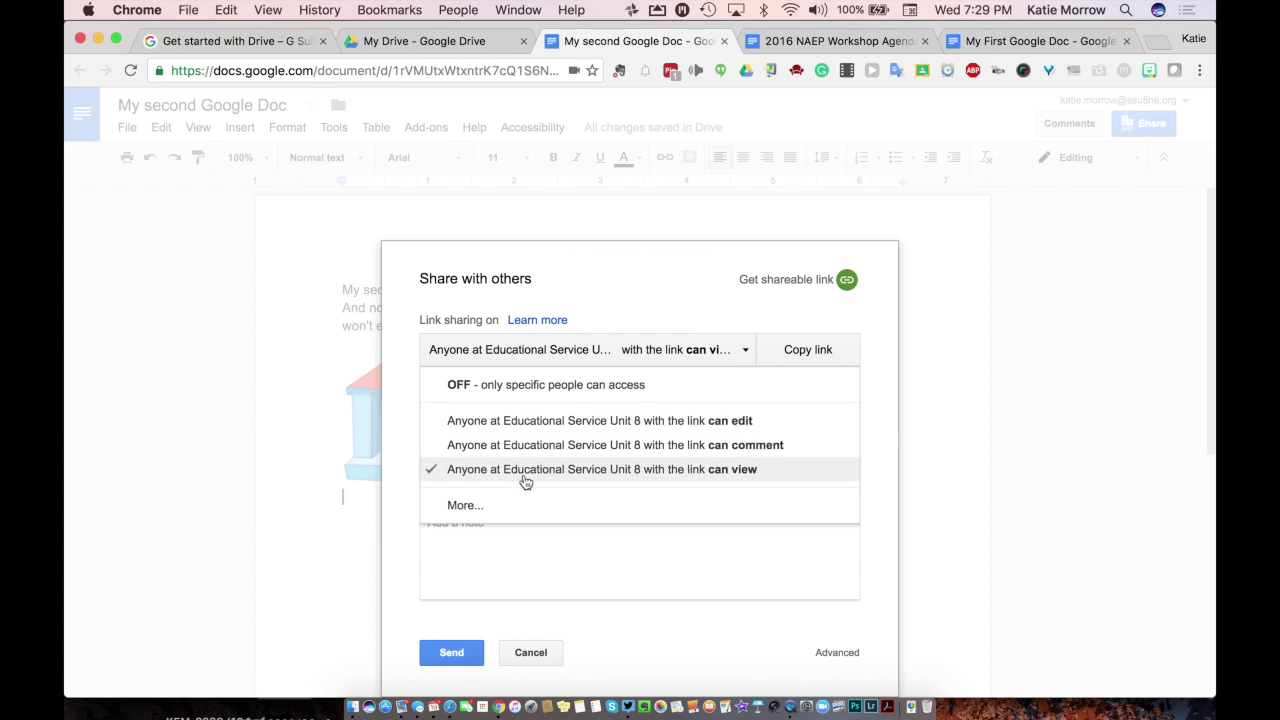
{"action": "left_click", "coordinate": [466, 505]}
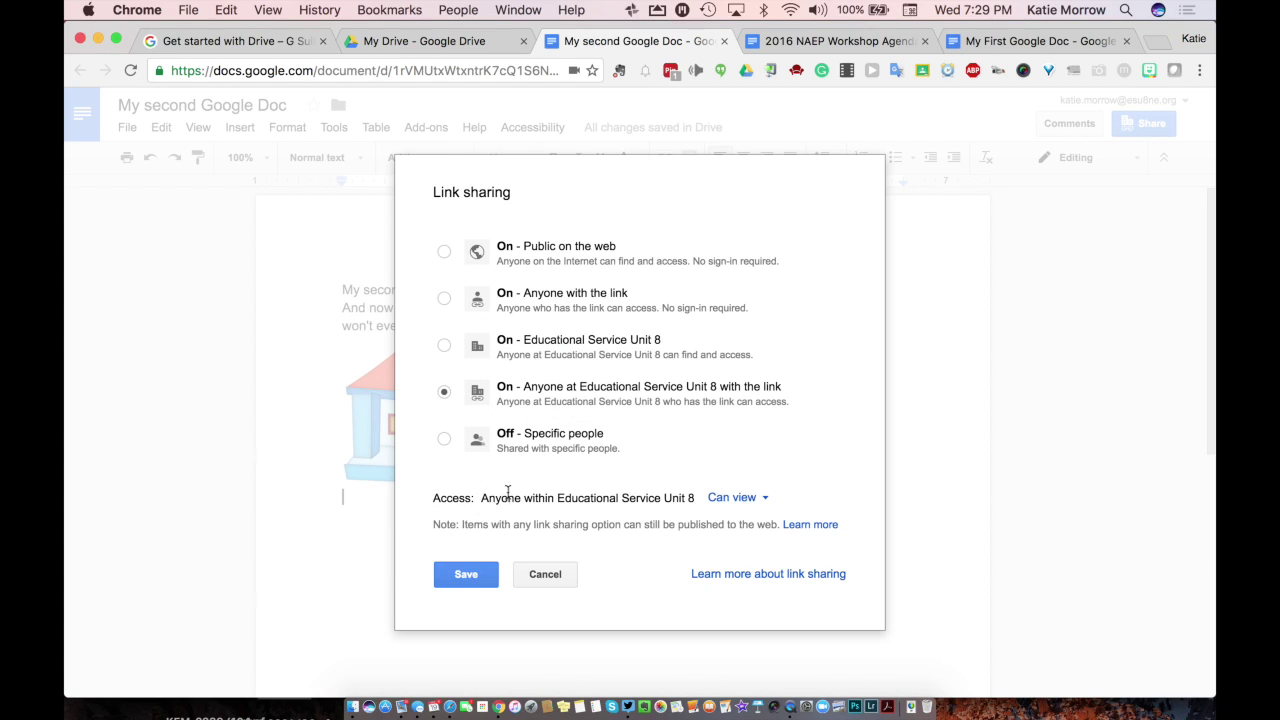
{"action": "left_click", "coordinate": [445, 299]}
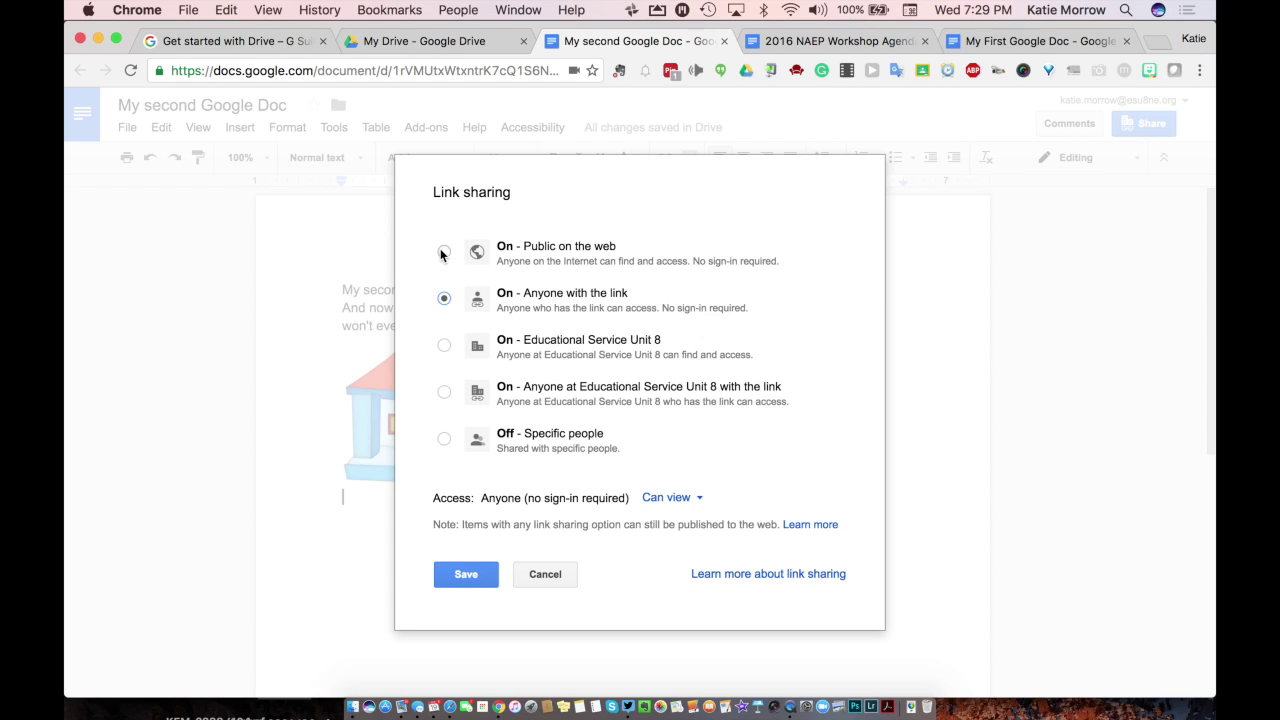
{"action": "left_click", "coordinate": [508, 262]}
{"action": "left_click", "coordinate": [443, 299]}
{"action": "left_click", "coordinate": [457, 574]}
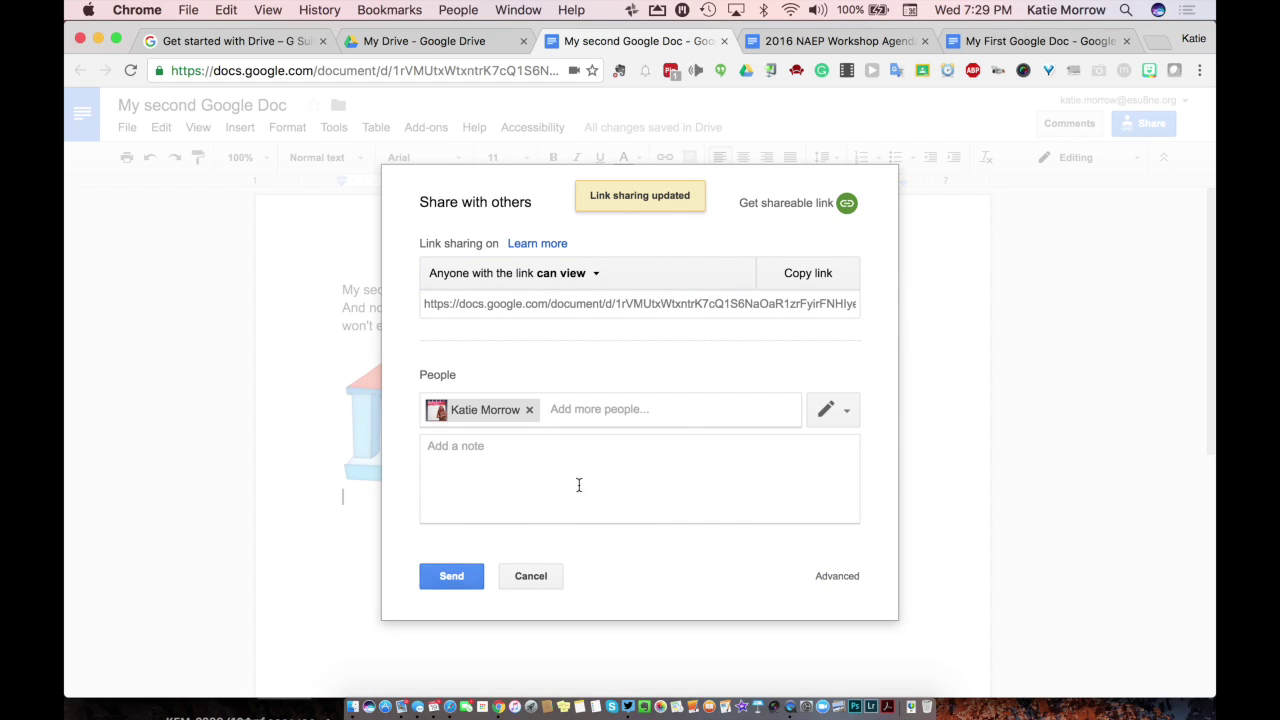
Step: Copy the shareable link, remove the added person's chip, and close the sharing dialog
{"action": "left_click", "coordinate": [805, 287]}
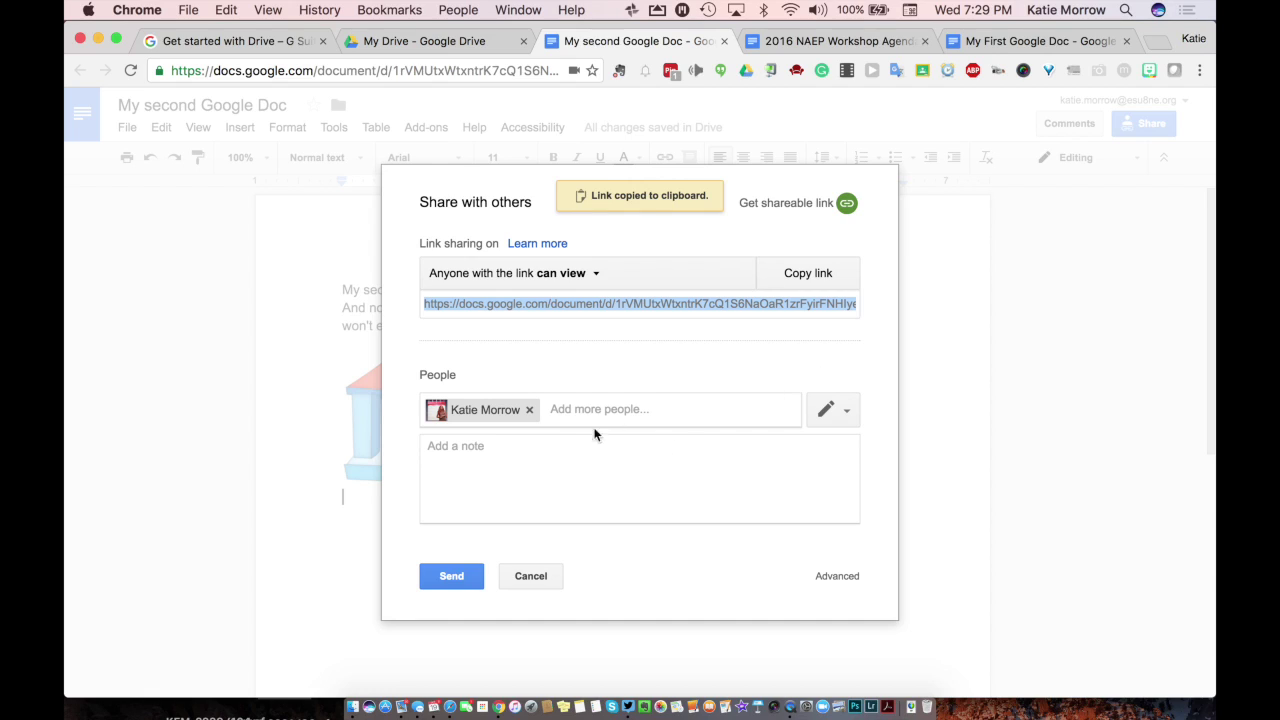
{"action": "left_click", "coordinate": [531, 410]}
{"action": "left_click", "coordinate": [531, 410]}
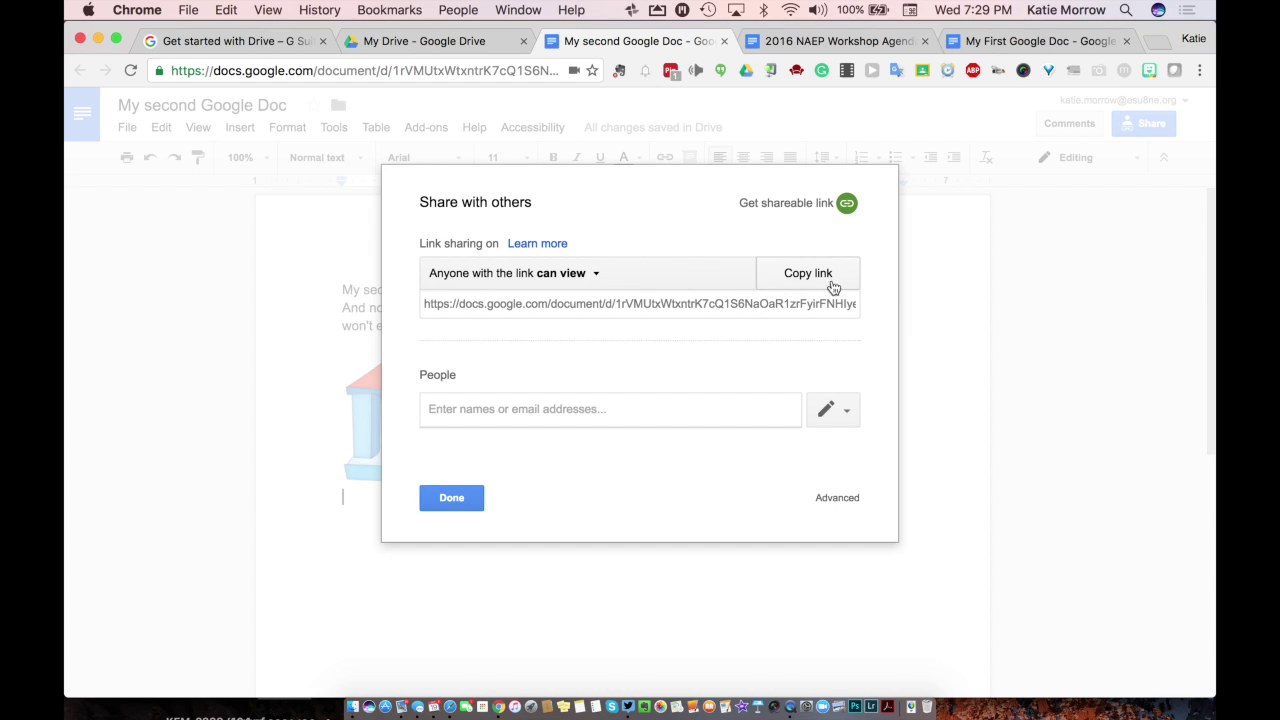
{"action": "left_click", "coordinate": [443, 500]}
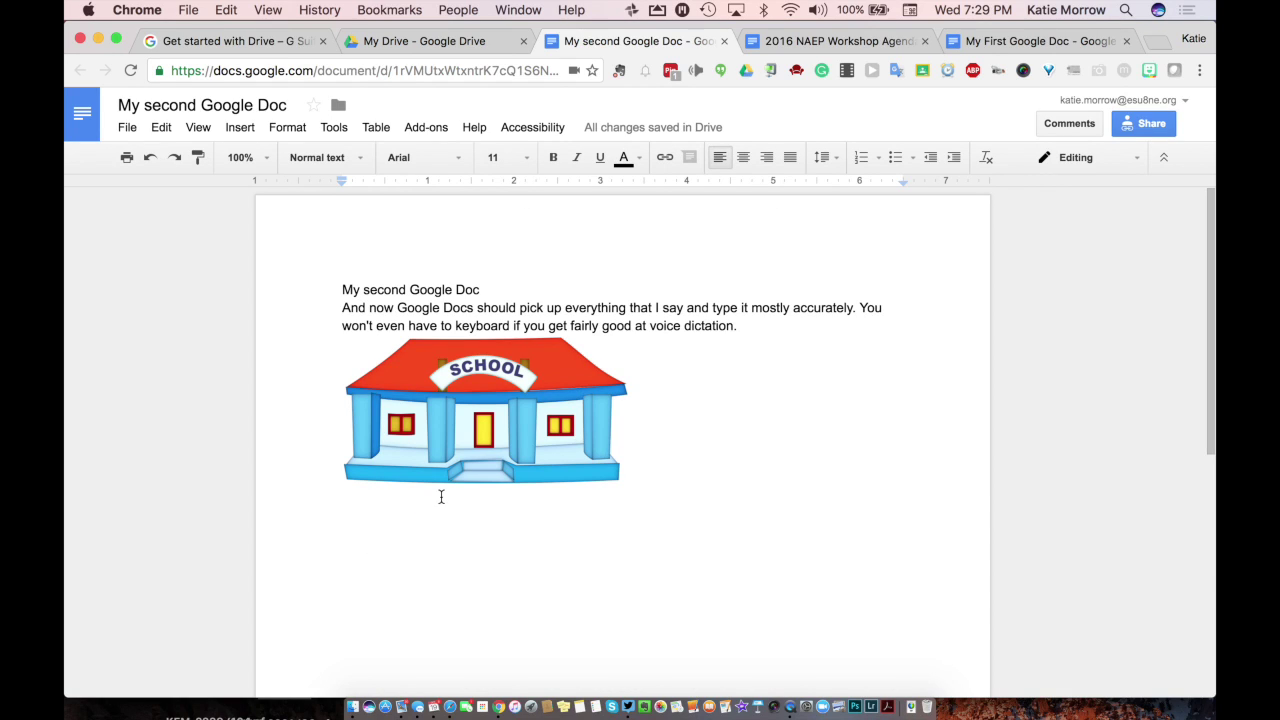
Step: Reload the My second Google Doc page from the Chrome address bar
{"action": "left_click", "coordinate": [455, 71]}
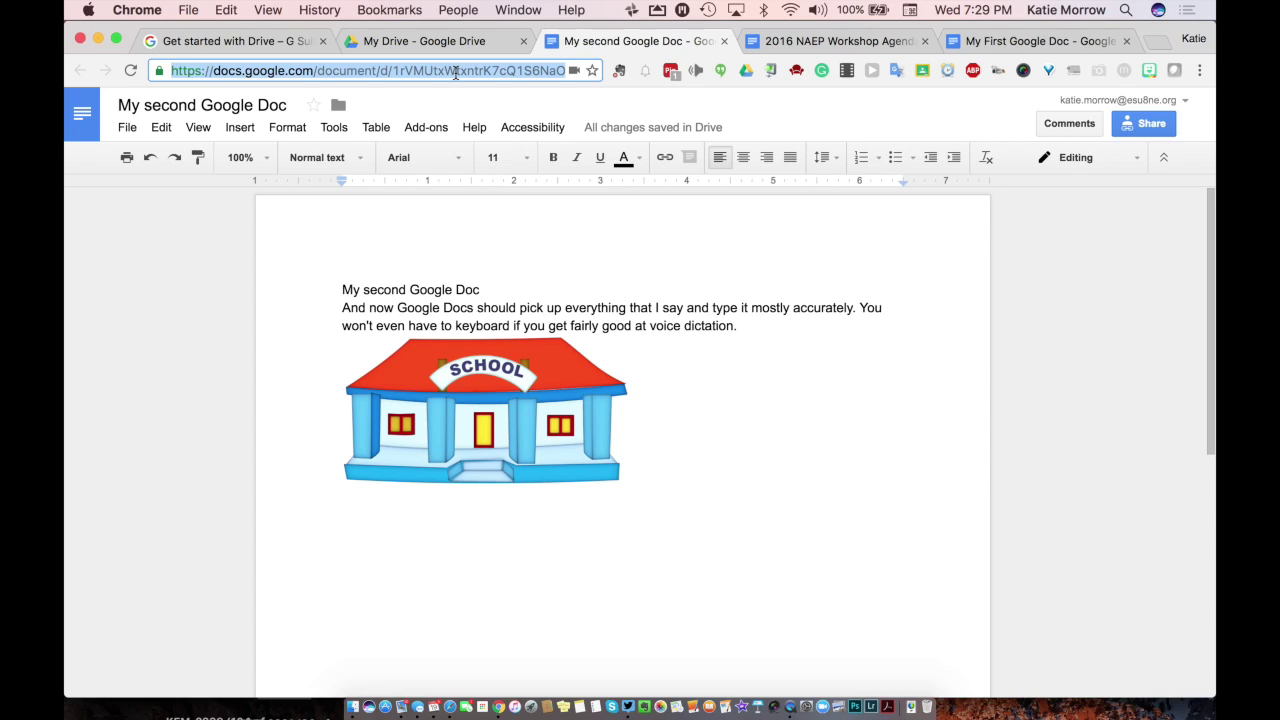
{"action": "key", "text": "Return"}
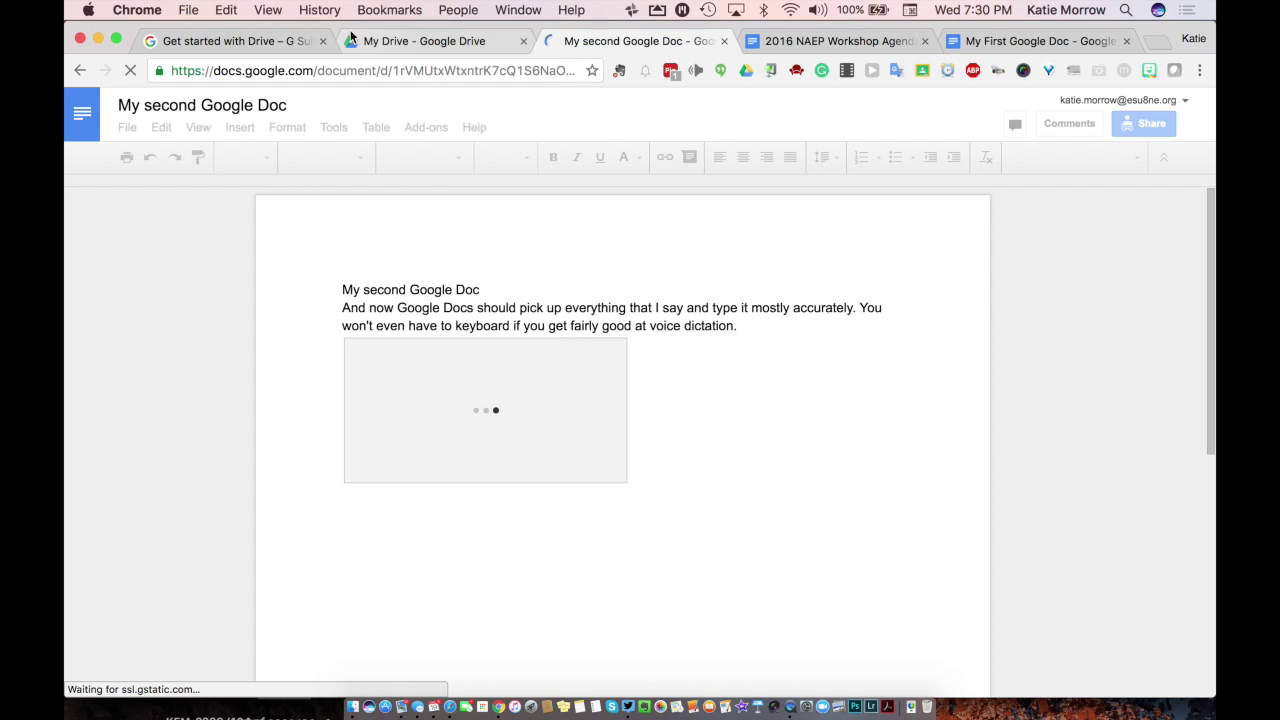
Step: In the Drive tab's Recent list, select My second Google Doc at the top of Today
{"action": "left_click", "coordinate": [400, 43]}
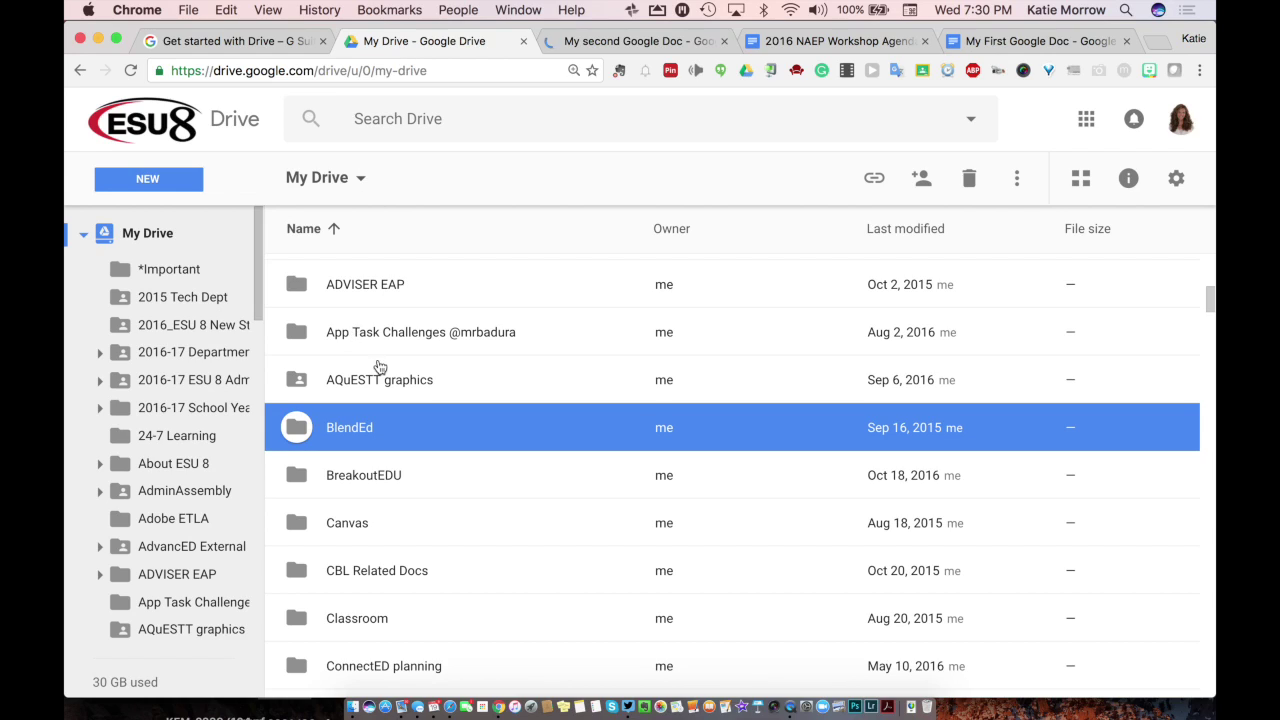
{"action": "scroll", "coordinate": [85, 246], "scroll_direction": "down", "scroll_amount": 2}
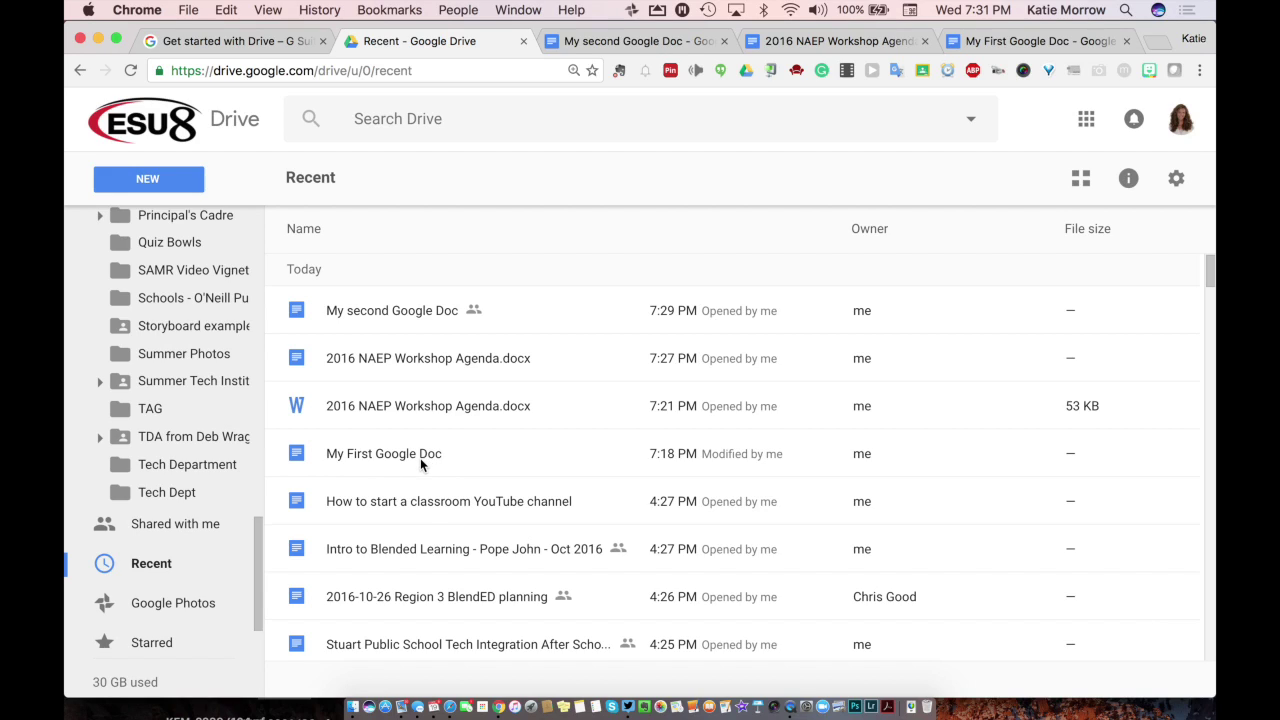
{"action": "left_click", "coordinate": [395, 318]}
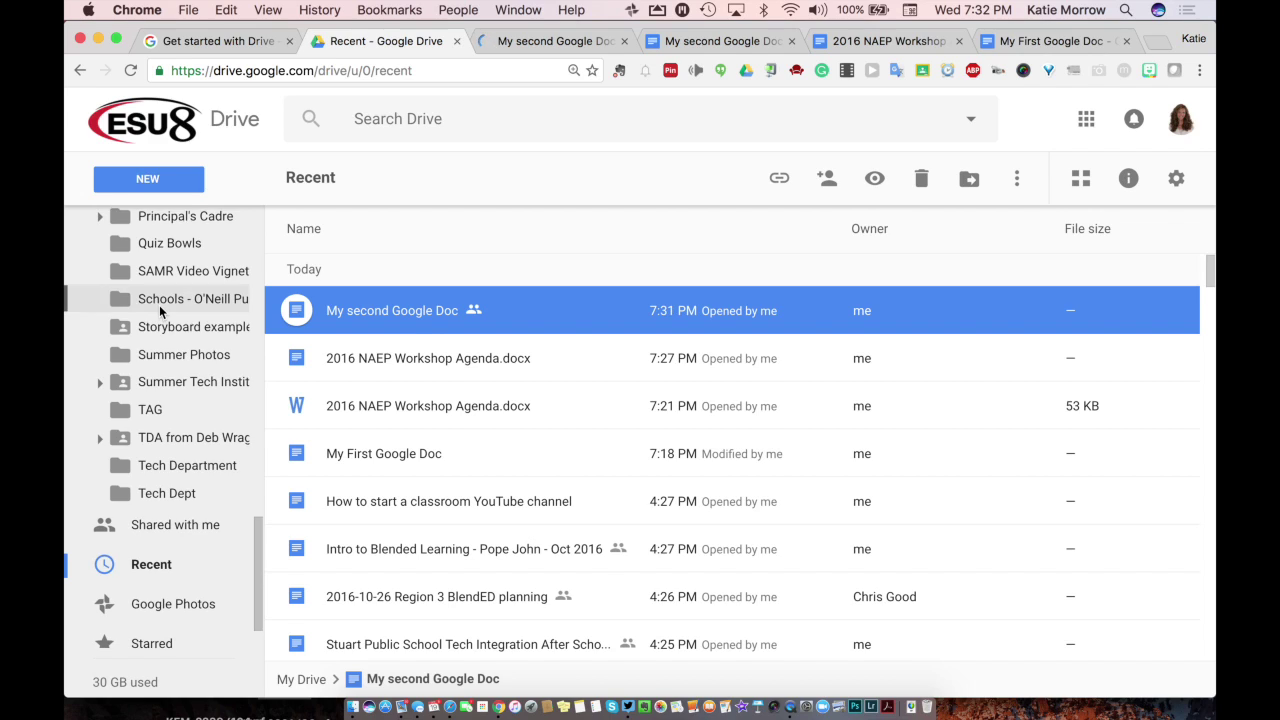
Step: Collapse the My Drive folder tree and open the Shared with me list
{"action": "scroll", "coordinate": [160, 312], "scroll_direction": "up", "scroll_amount": 15}
{"action": "scroll", "coordinate": [160, 312], "scroll_direction": "down", "scroll_amount": 5}
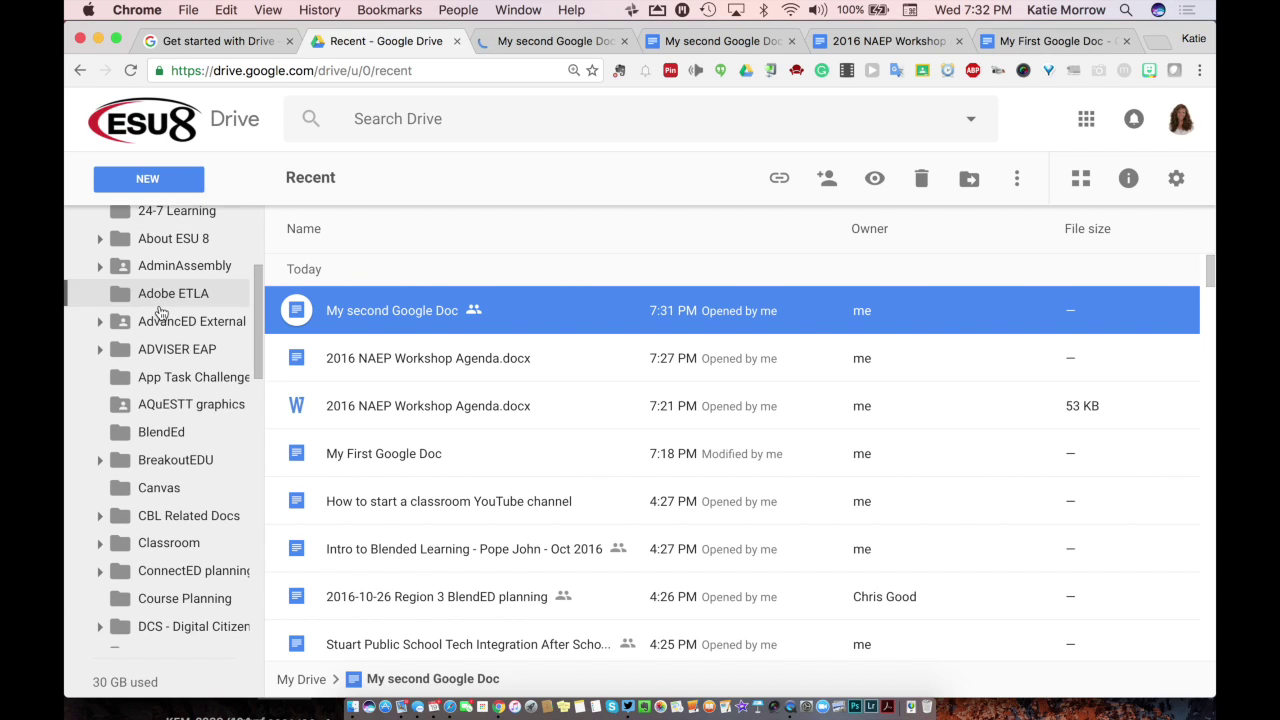
{"action": "scroll", "coordinate": [160, 312], "scroll_direction": "down", "scroll_amount": 6}
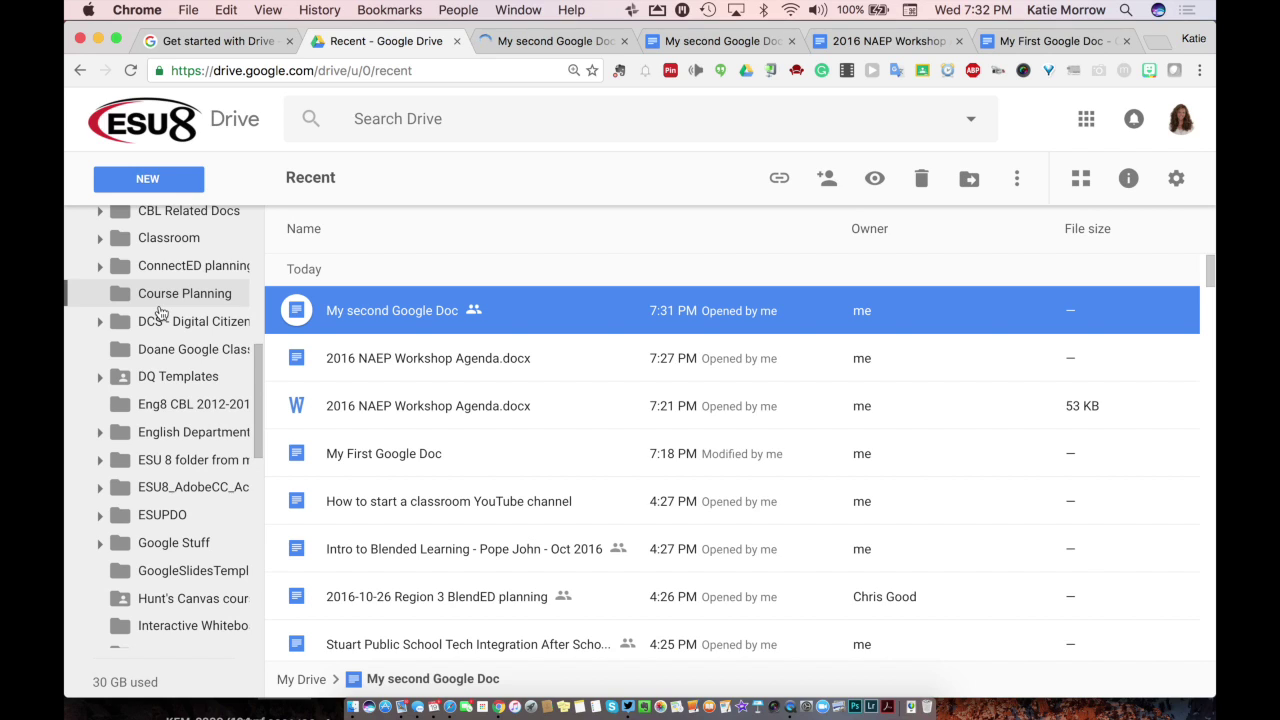
{"action": "scroll", "coordinate": [160, 313], "scroll_direction": "up", "scroll_amount": 11}
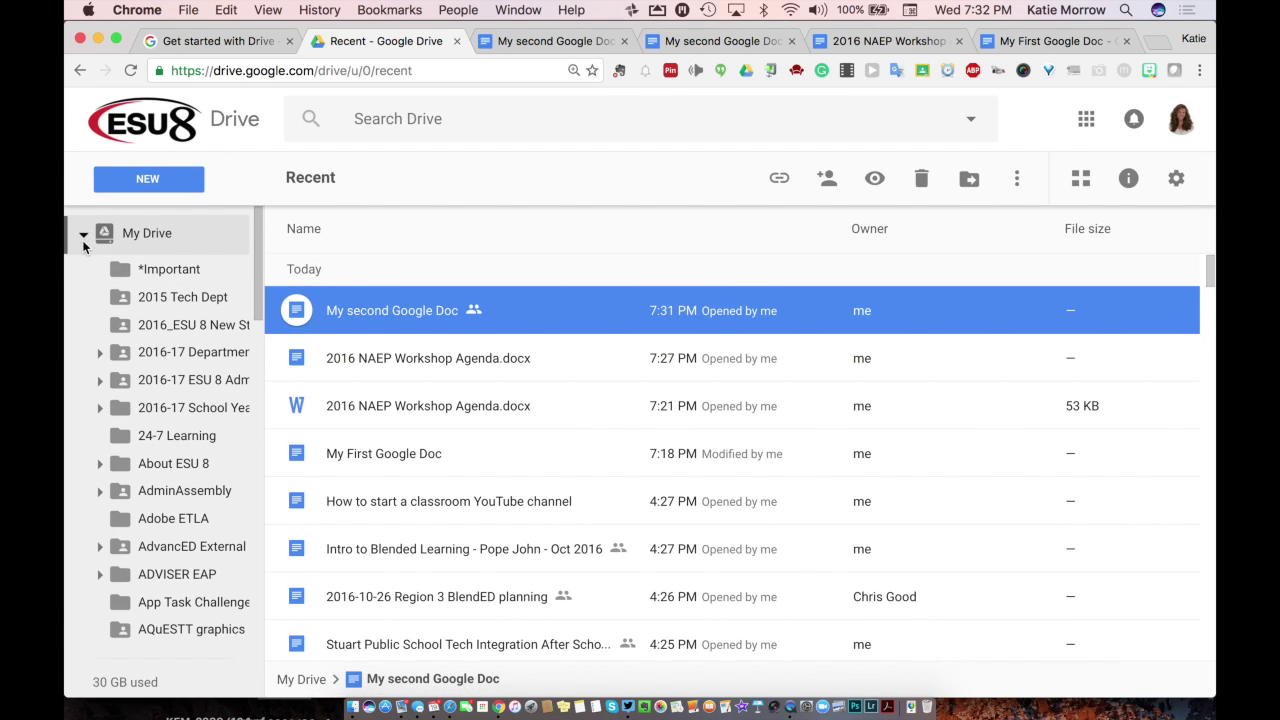
{"action": "left_click", "coordinate": [84, 238]}
{"action": "left_click", "coordinate": [147, 273]}
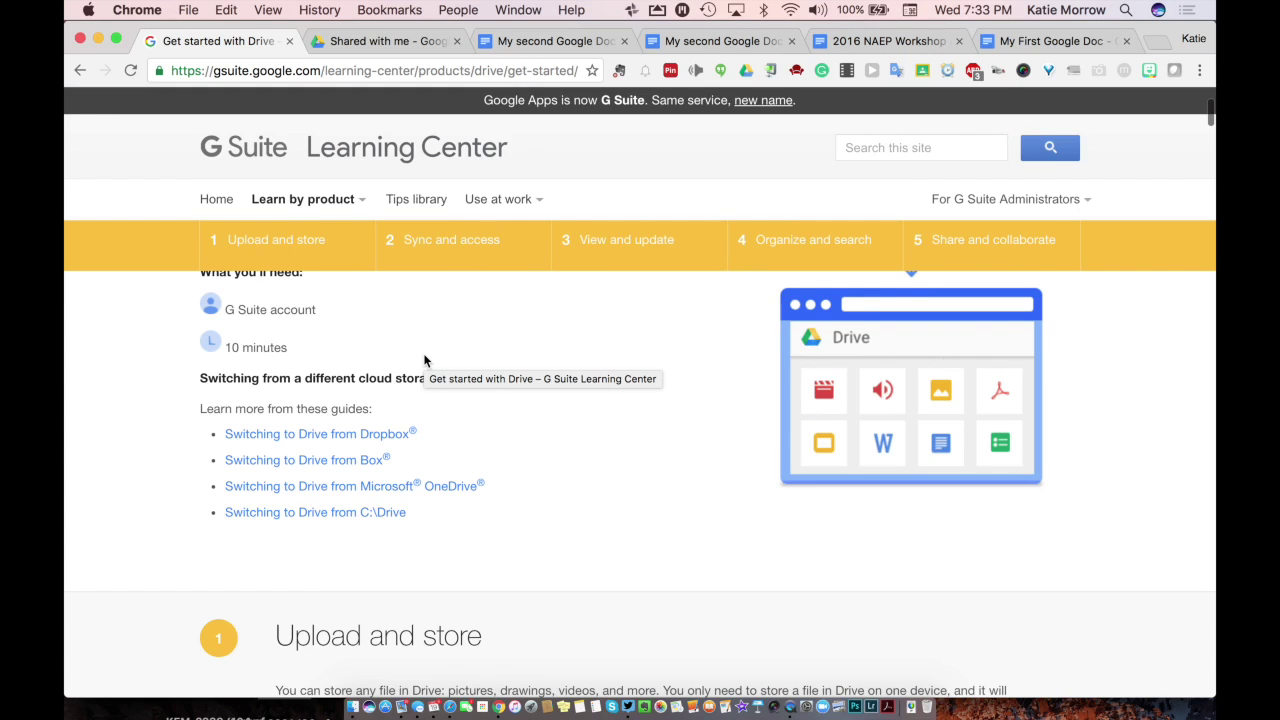
Step: Scroll up to the five-step overview of the Get started with Drive guide
{"action": "scroll", "coordinate": [423, 360], "scroll_direction": "up", "scroll_amount": 4}
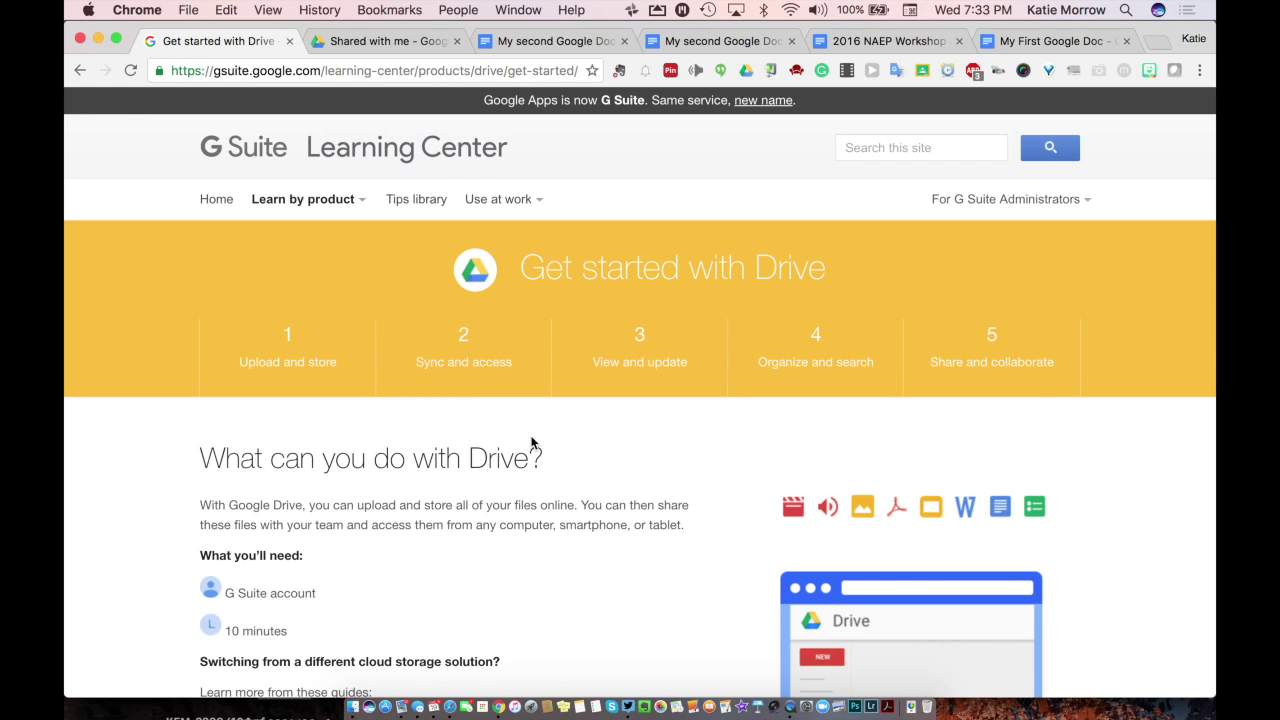
Step: Skim the guide's upload, sync and view-and-update sections to Restore deleted files, then return to Shared with me
{"action": "scroll", "coordinate": [531, 443], "scroll_direction": "down", "scroll_amount": 1}
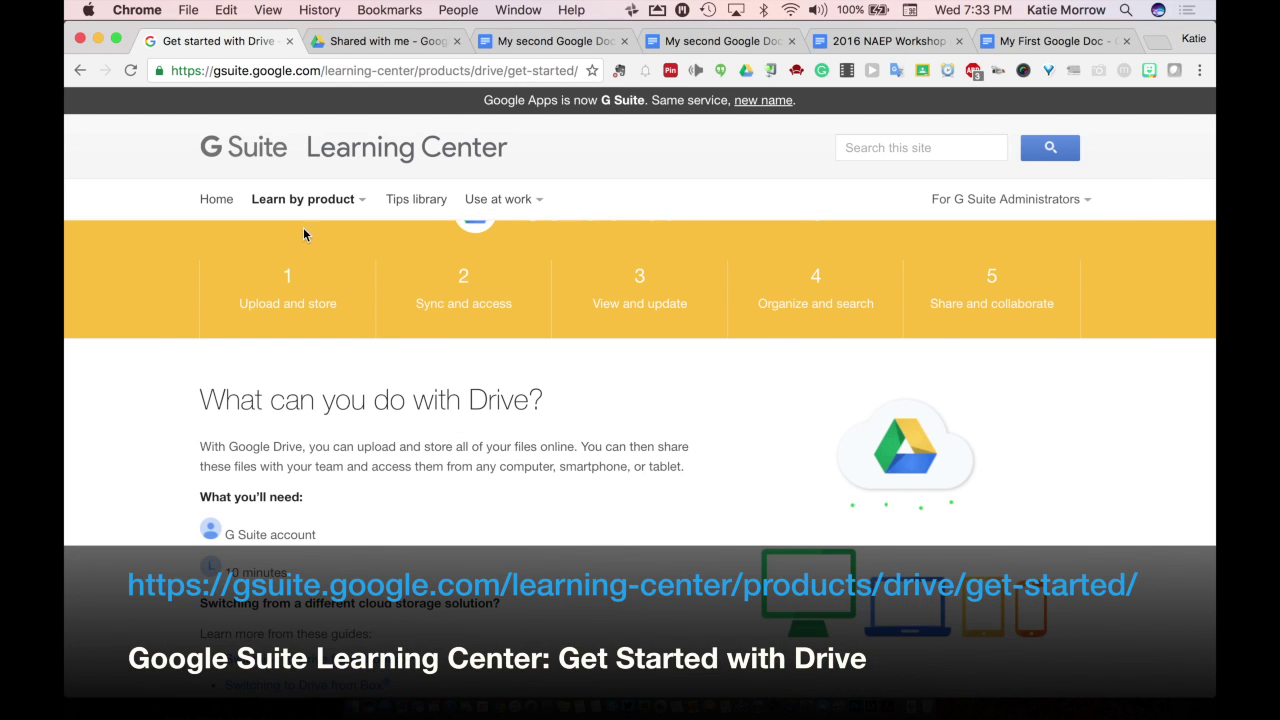
{"action": "scroll", "coordinate": [344, 391], "scroll_direction": "down", "scroll_amount": 3}
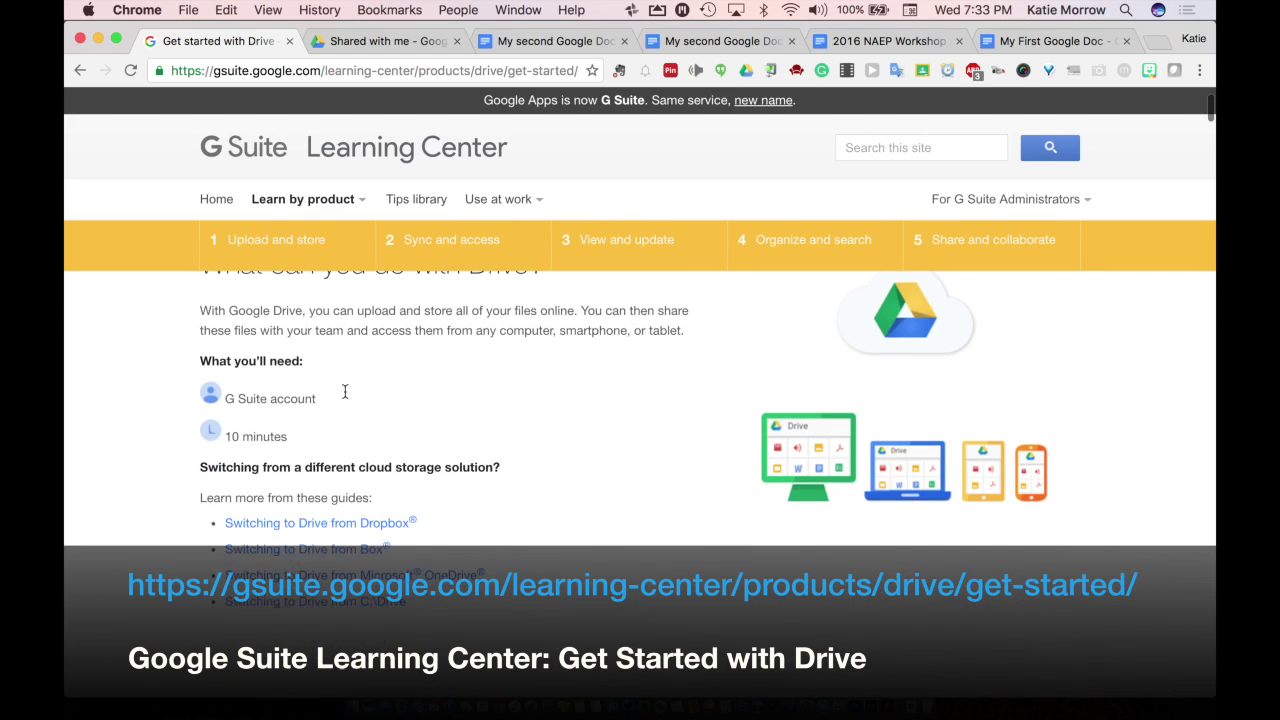
{"action": "scroll", "coordinate": [344, 391], "scroll_direction": "up", "scroll_amount": 3}
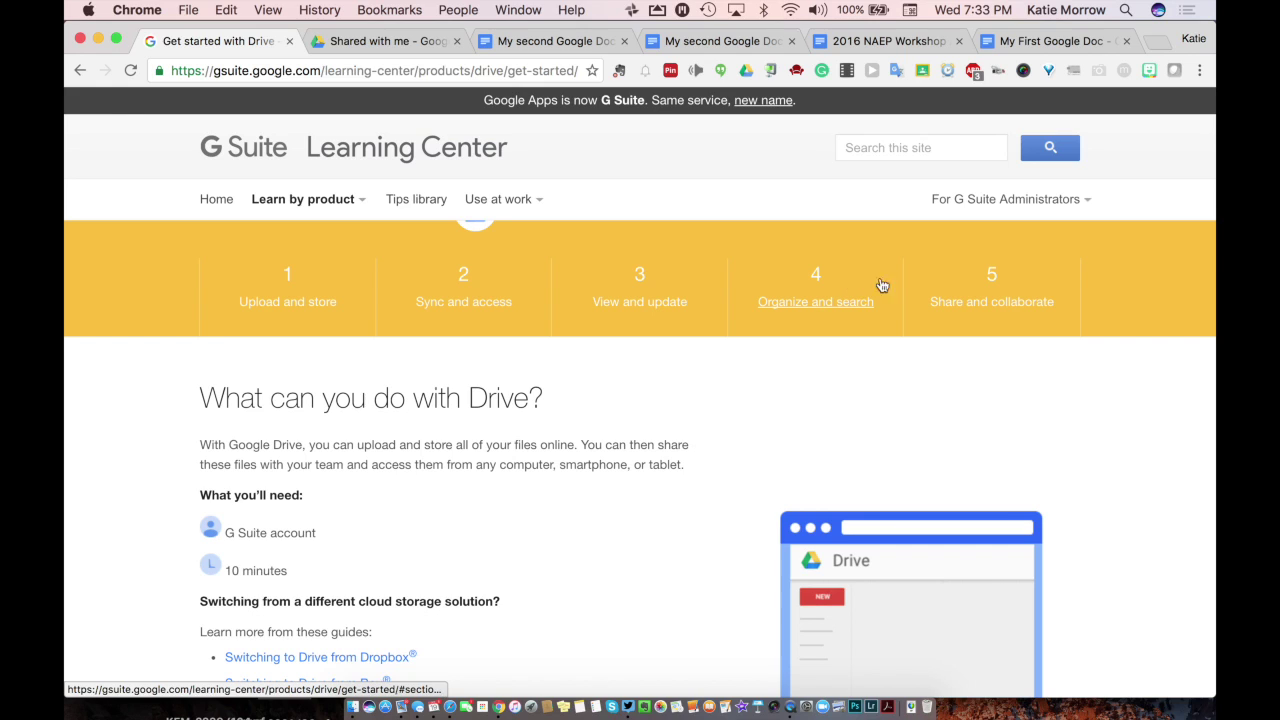
{"action": "scroll", "coordinate": [275, 552], "scroll_direction": "down", "scroll_amount": 3}
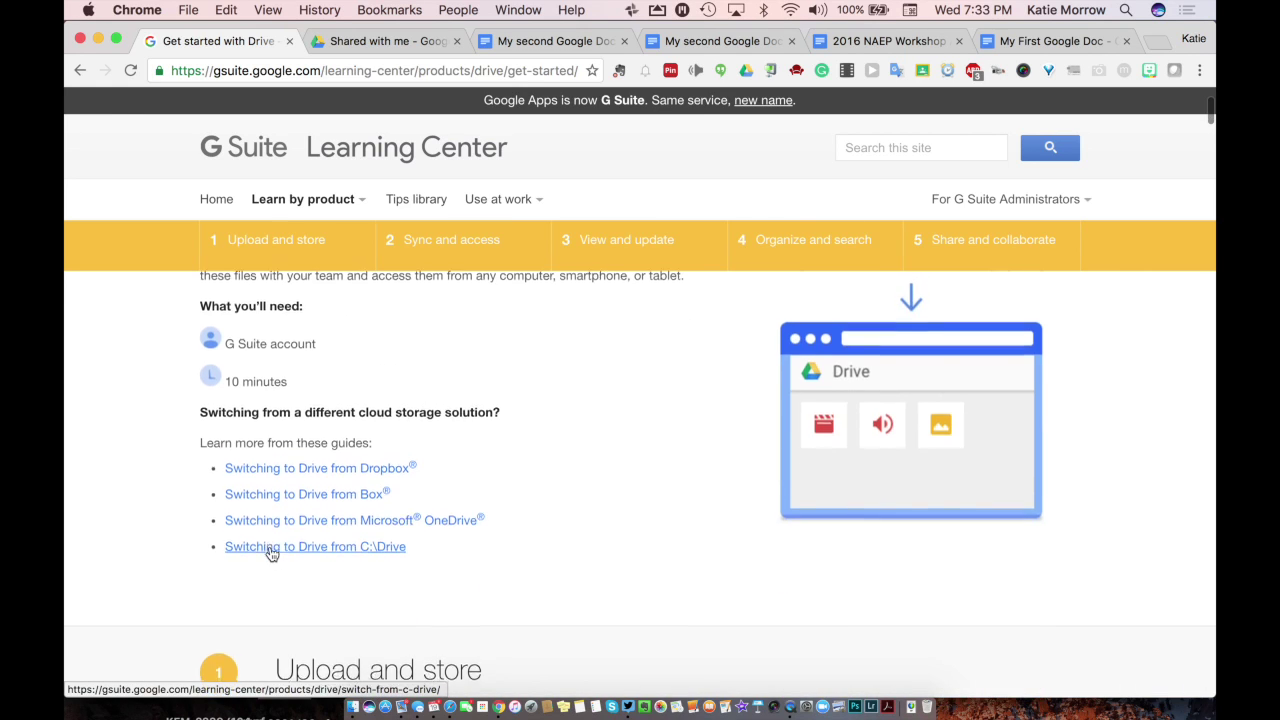
{"action": "scroll", "coordinate": [270, 553], "scroll_direction": "down", "scroll_amount": 5}
{"action": "scroll", "coordinate": [270, 553], "scroll_direction": "down", "scroll_amount": 2}
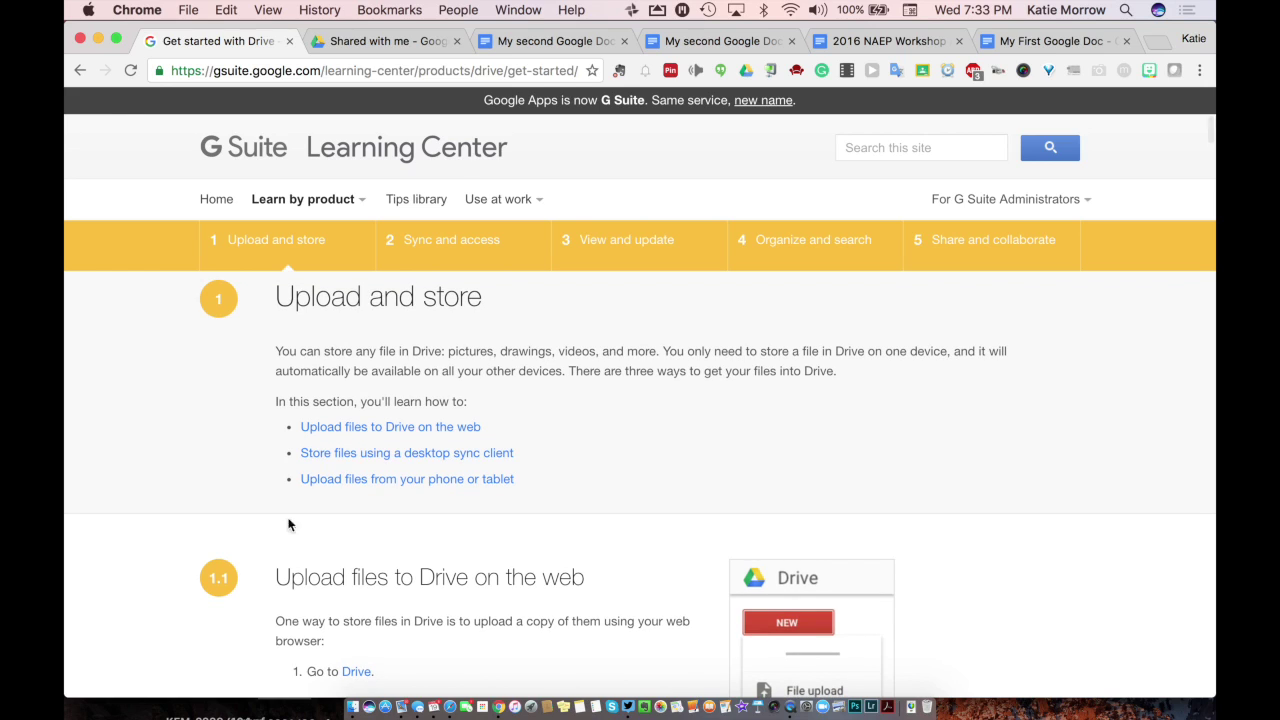
{"action": "scroll", "coordinate": [281, 605], "scroll_direction": "down", "scroll_amount": 2}
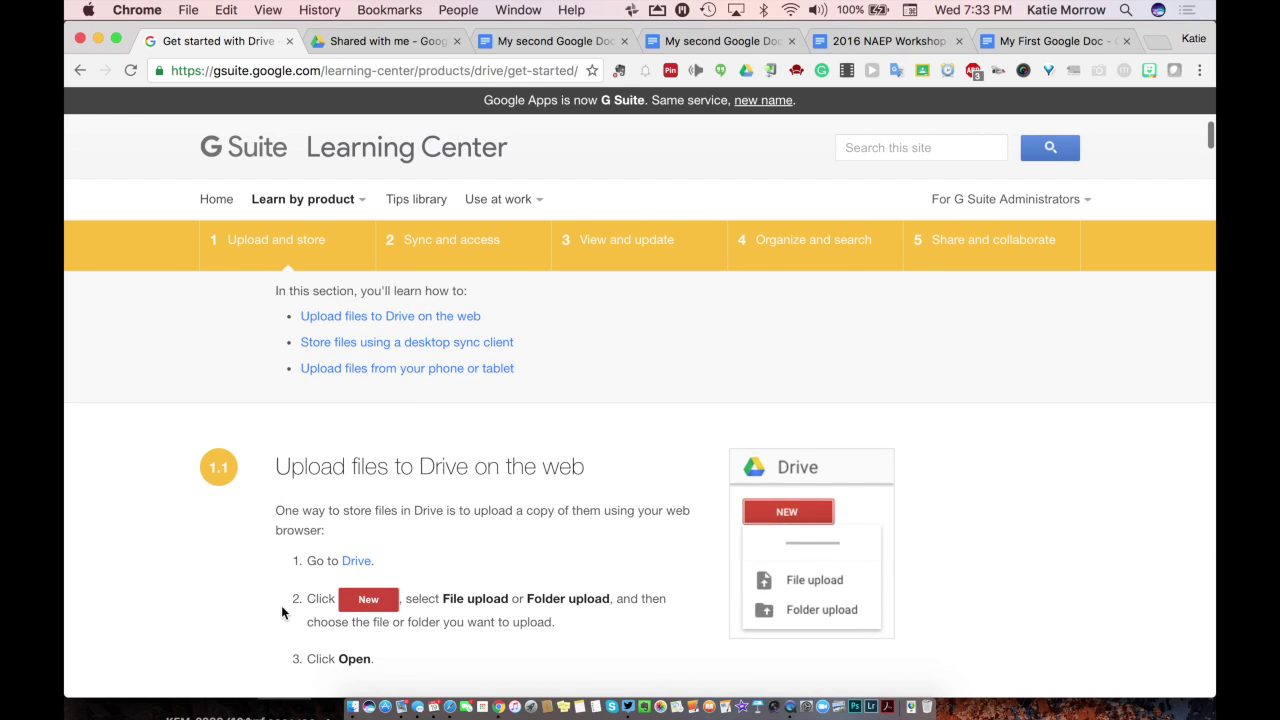
{"action": "scroll", "coordinate": [282, 612], "scroll_direction": "down", "scroll_amount": 2}
{"action": "scroll", "coordinate": [282, 610], "scroll_direction": "down", "scroll_amount": 9}
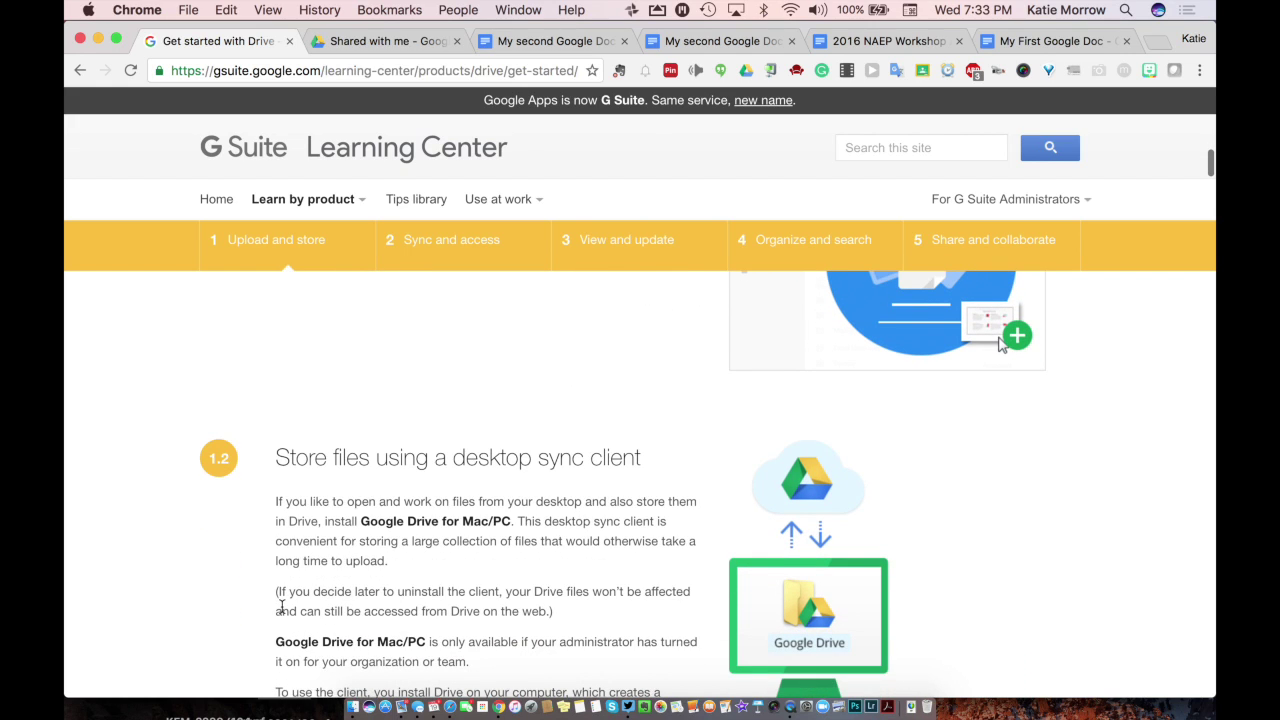
{"action": "scroll", "coordinate": [281, 606], "scroll_direction": "down", "scroll_amount": 2}
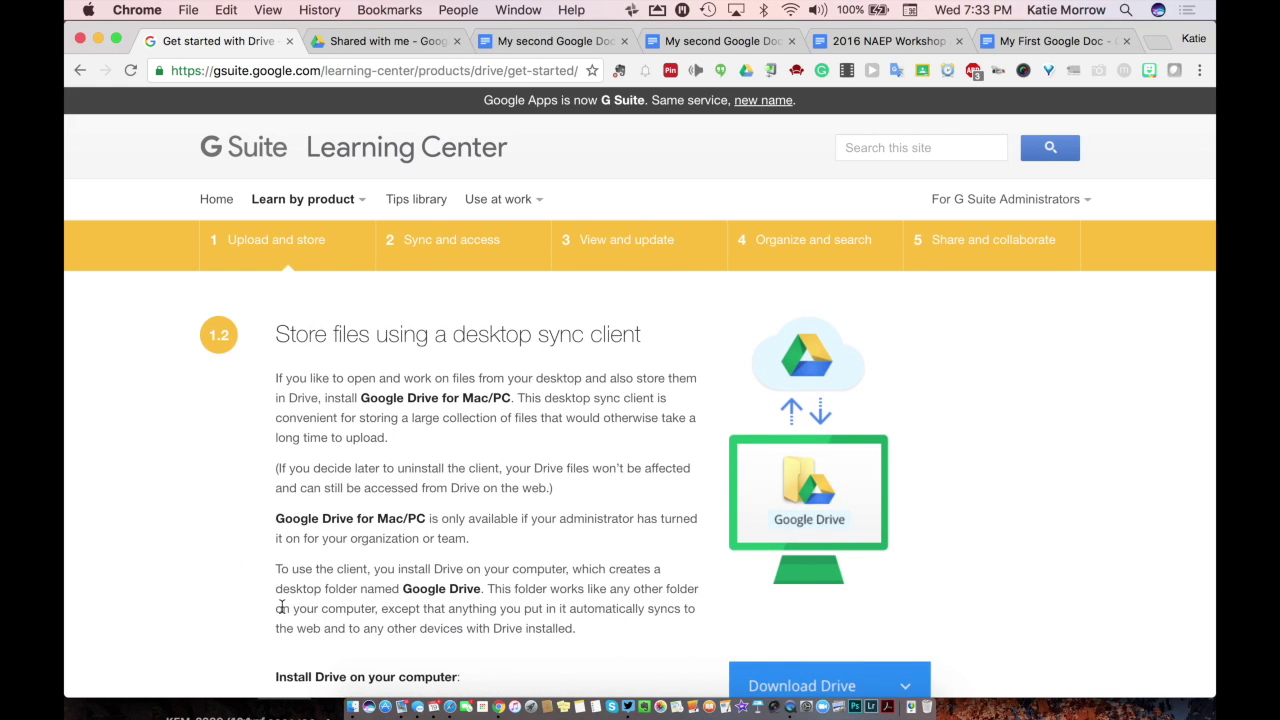
{"action": "scroll", "coordinate": [282, 610], "scroll_direction": "down", "scroll_amount": 5}
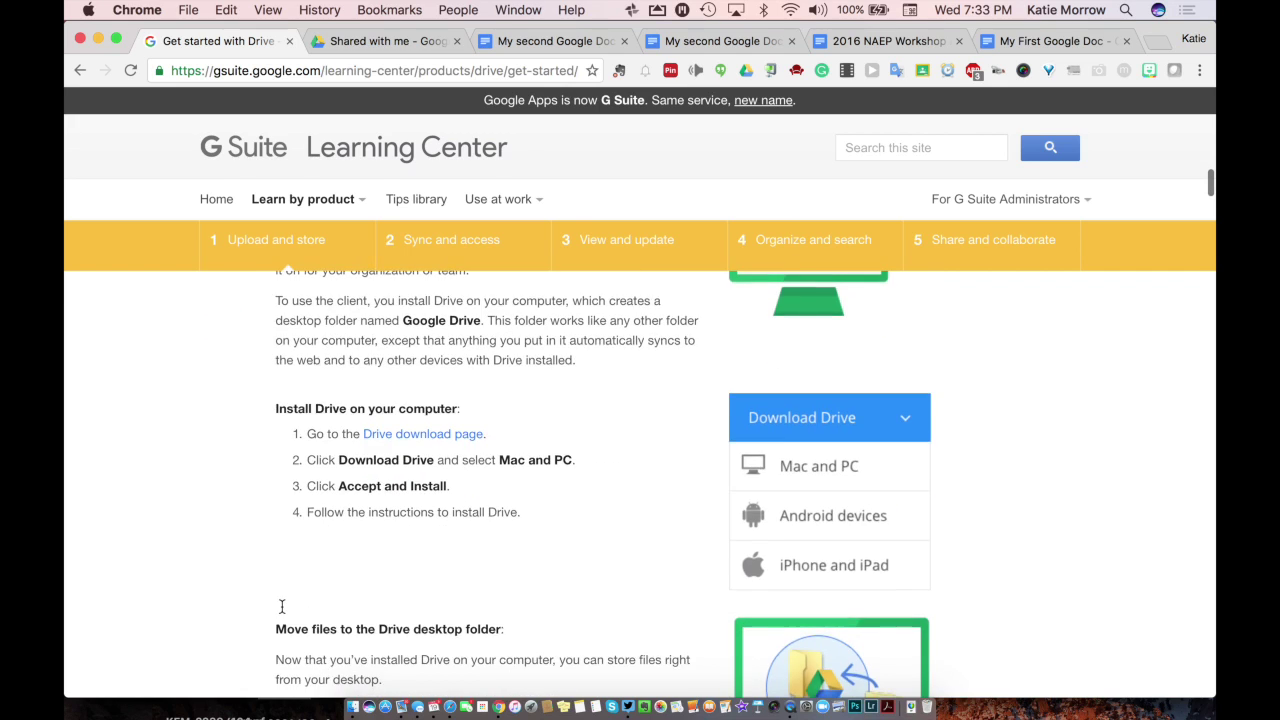
{"action": "scroll", "coordinate": [282, 613], "scroll_direction": "down", "scroll_amount": 3}
{"action": "scroll", "coordinate": [282, 613], "scroll_direction": "down", "scroll_amount": 10}
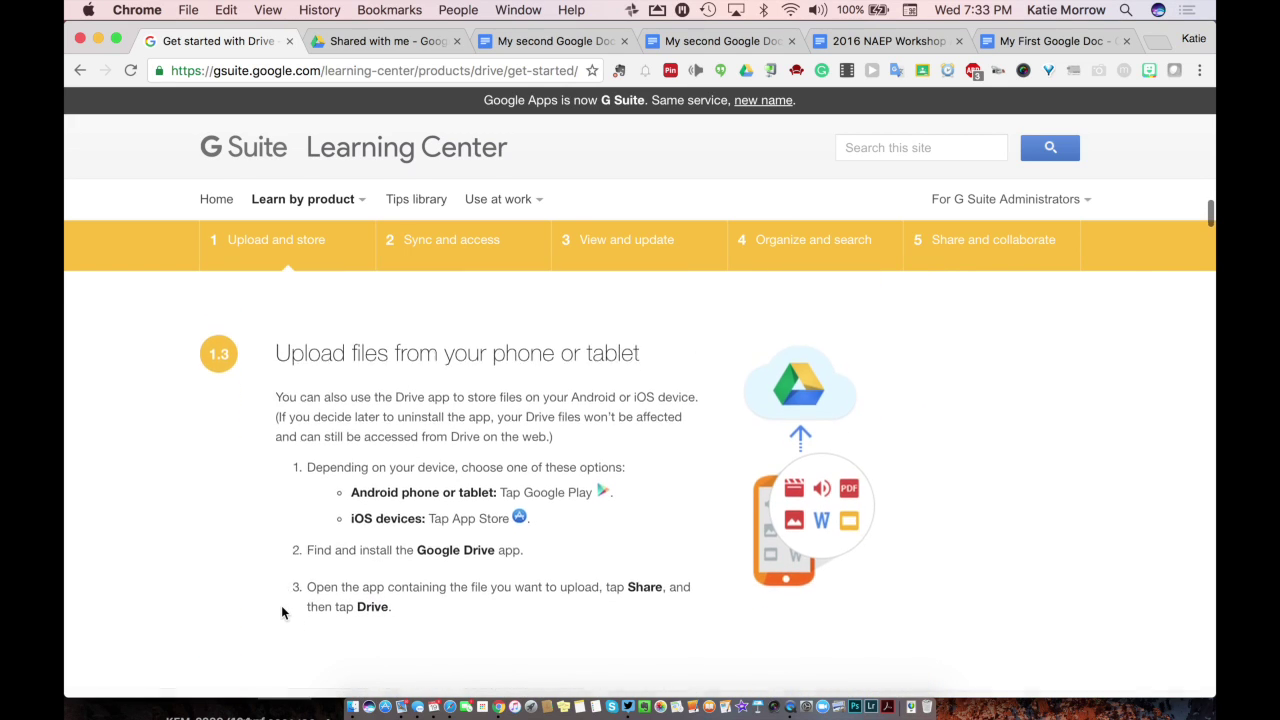
{"action": "scroll", "coordinate": [282, 613], "scroll_direction": "down", "scroll_amount": 8}
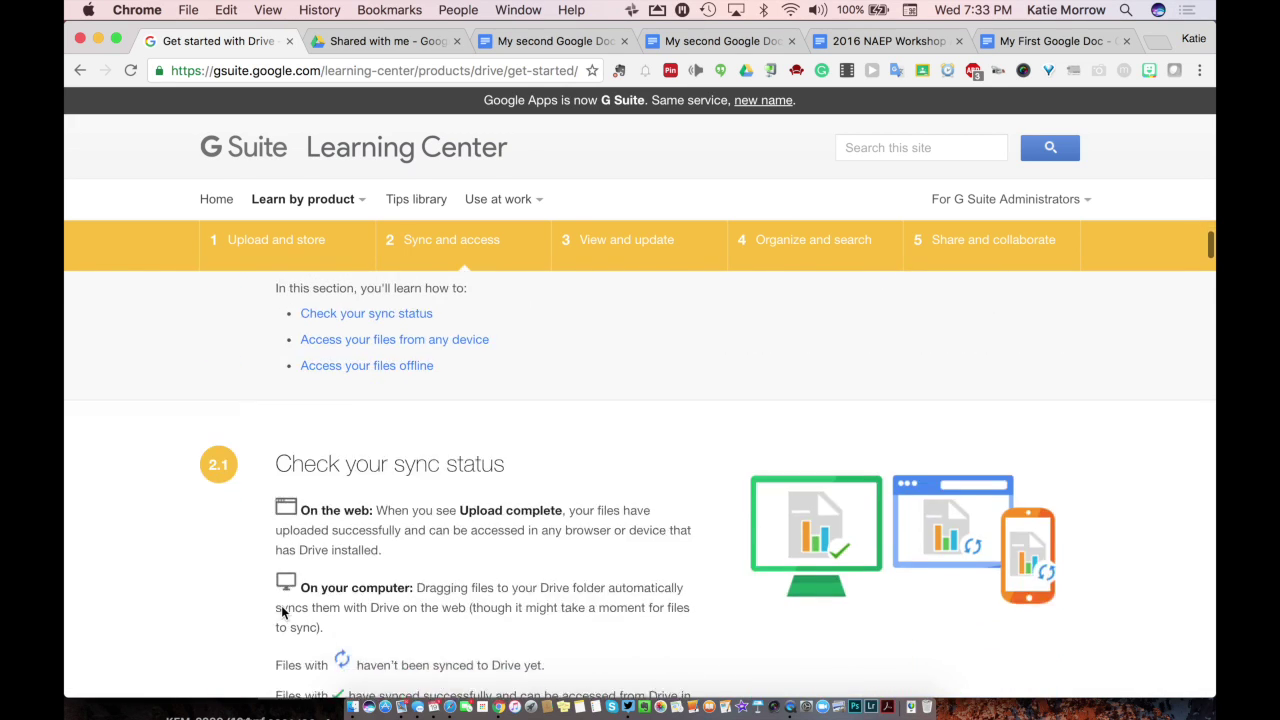
{"action": "scroll", "coordinate": [282, 610], "scroll_direction": "down", "scroll_amount": 10}
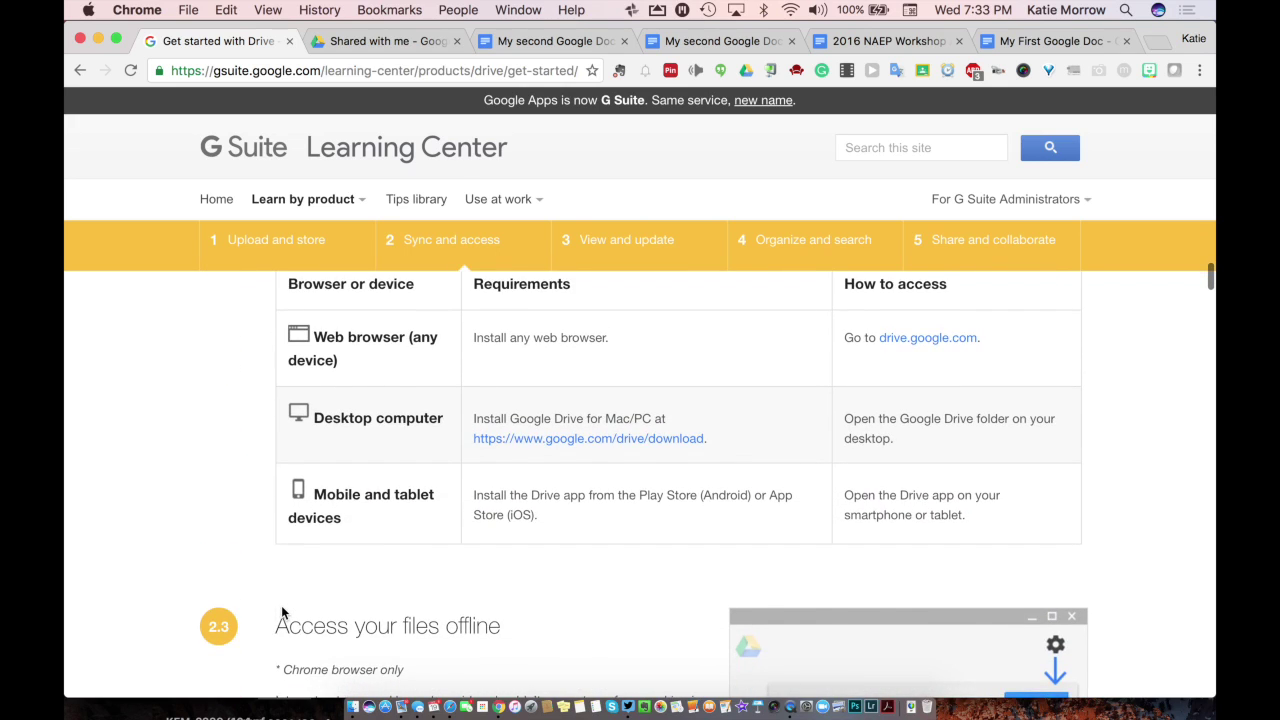
{"action": "scroll", "coordinate": [282, 612], "scroll_direction": "up", "scroll_amount": 2}
{"action": "scroll", "coordinate": [282, 612], "scroll_direction": "down", "scroll_amount": 8}
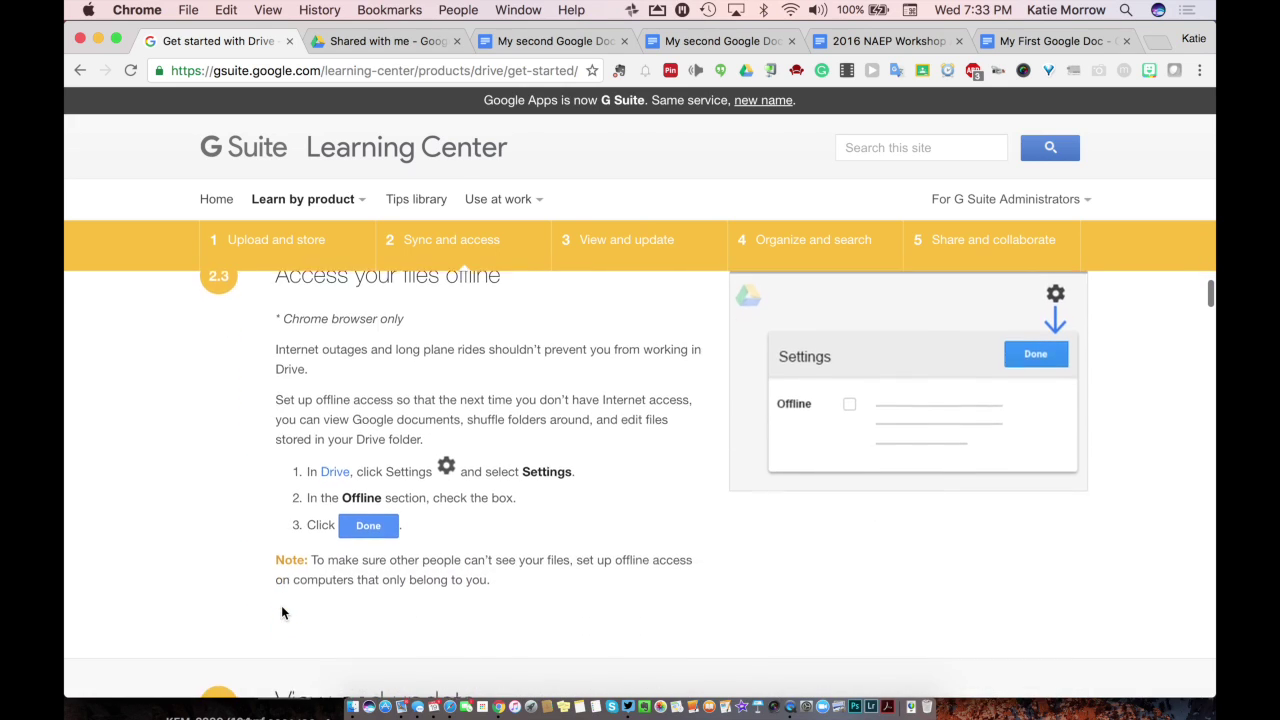
{"action": "scroll", "coordinate": [282, 613], "scroll_direction": "down", "scroll_amount": 7}
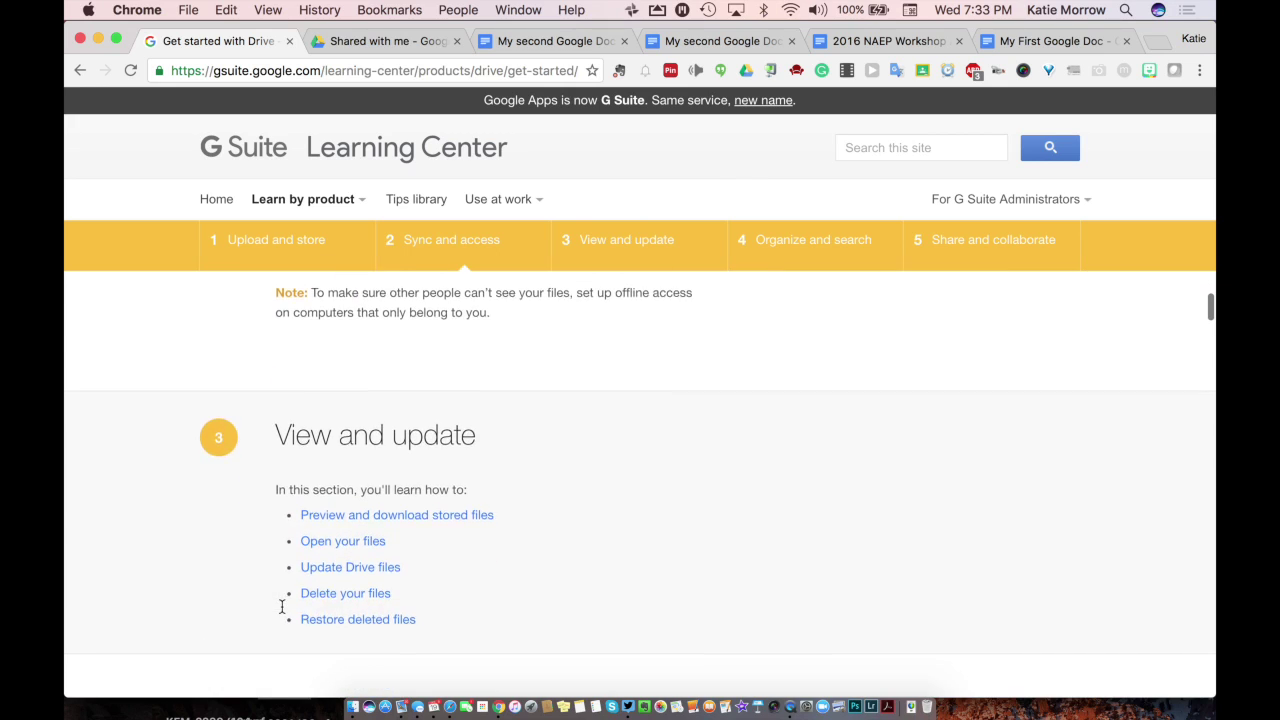
{"action": "scroll", "coordinate": [282, 612], "scroll_direction": "down", "scroll_amount": 6}
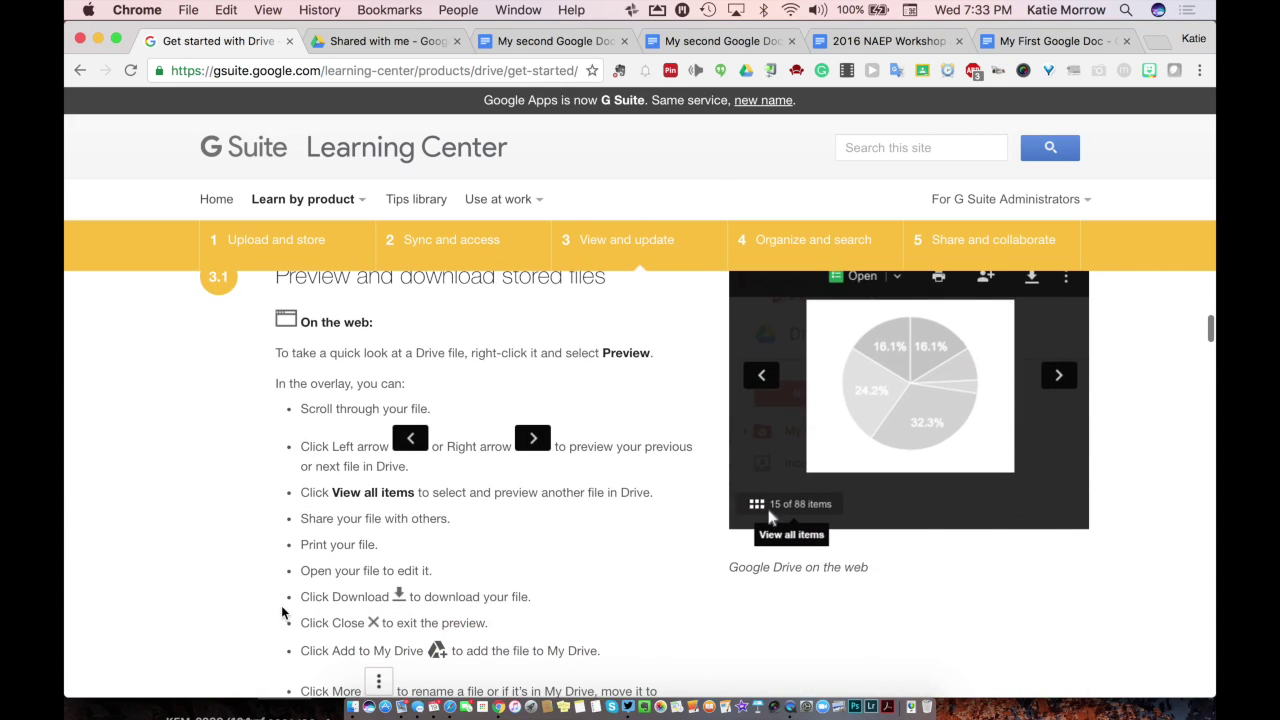
{"action": "scroll", "coordinate": [282, 612], "scroll_direction": "down", "scroll_amount": 10}
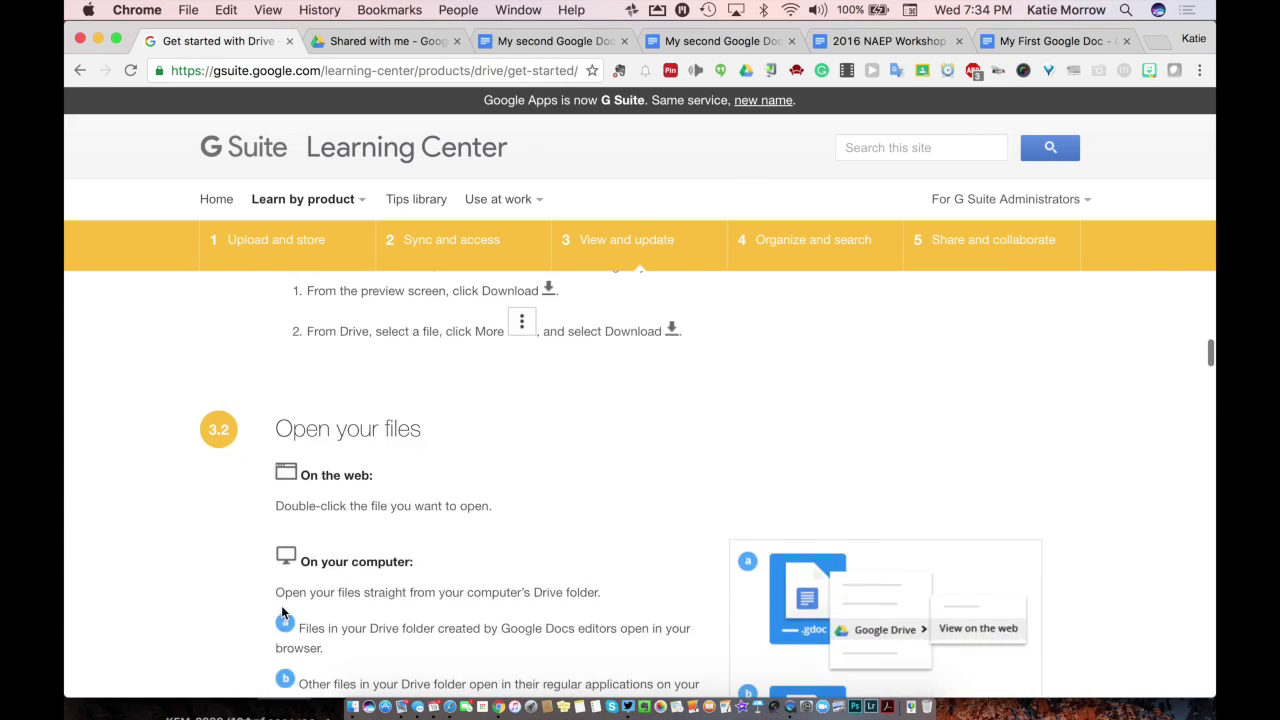
{"action": "scroll", "coordinate": [282, 613], "scroll_direction": "down", "scroll_amount": 10}
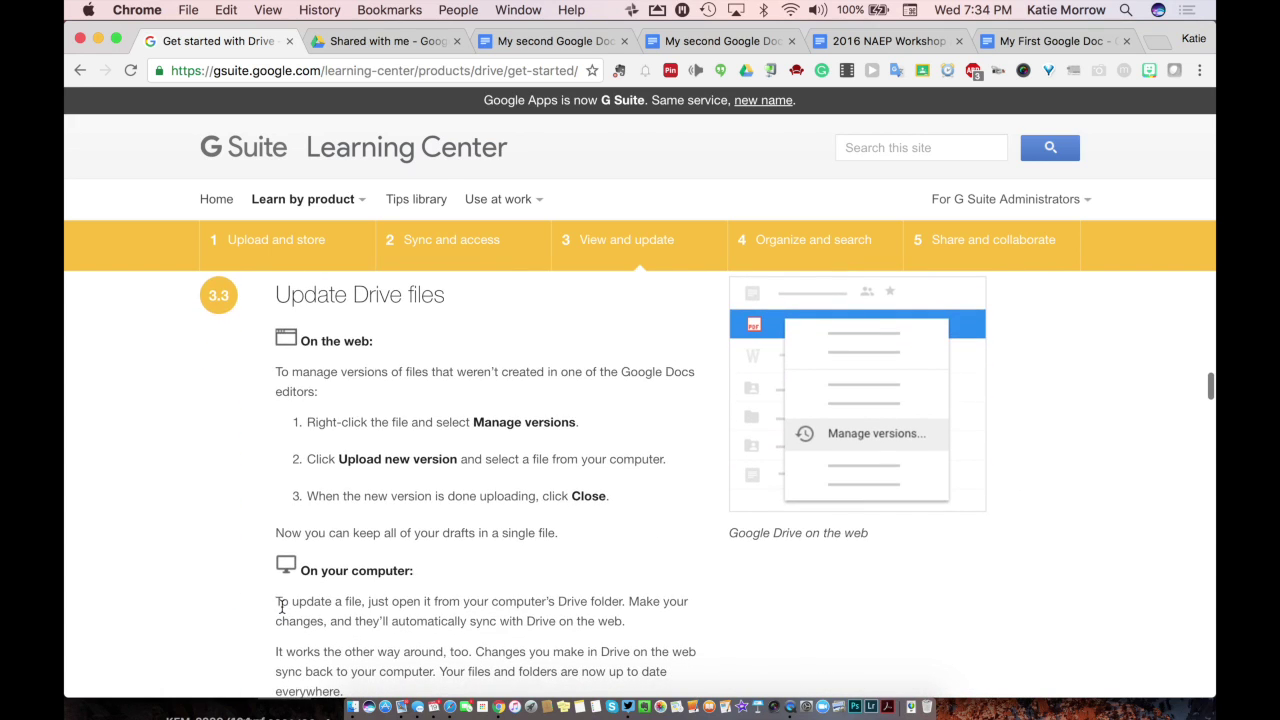
{"action": "scroll", "coordinate": [282, 612], "scroll_direction": "down", "scroll_amount": 9}
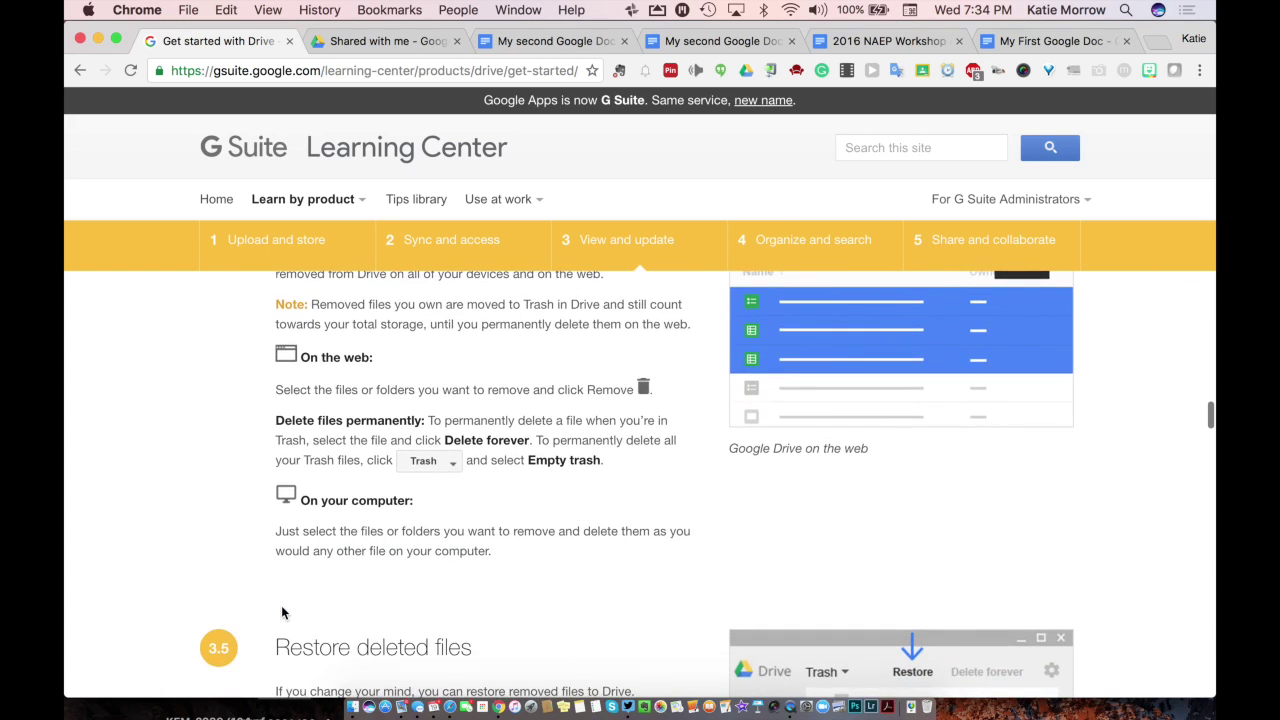
{"action": "scroll", "coordinate": [281, 605], "scroll_direction": "down", "scroll_amount": 2}
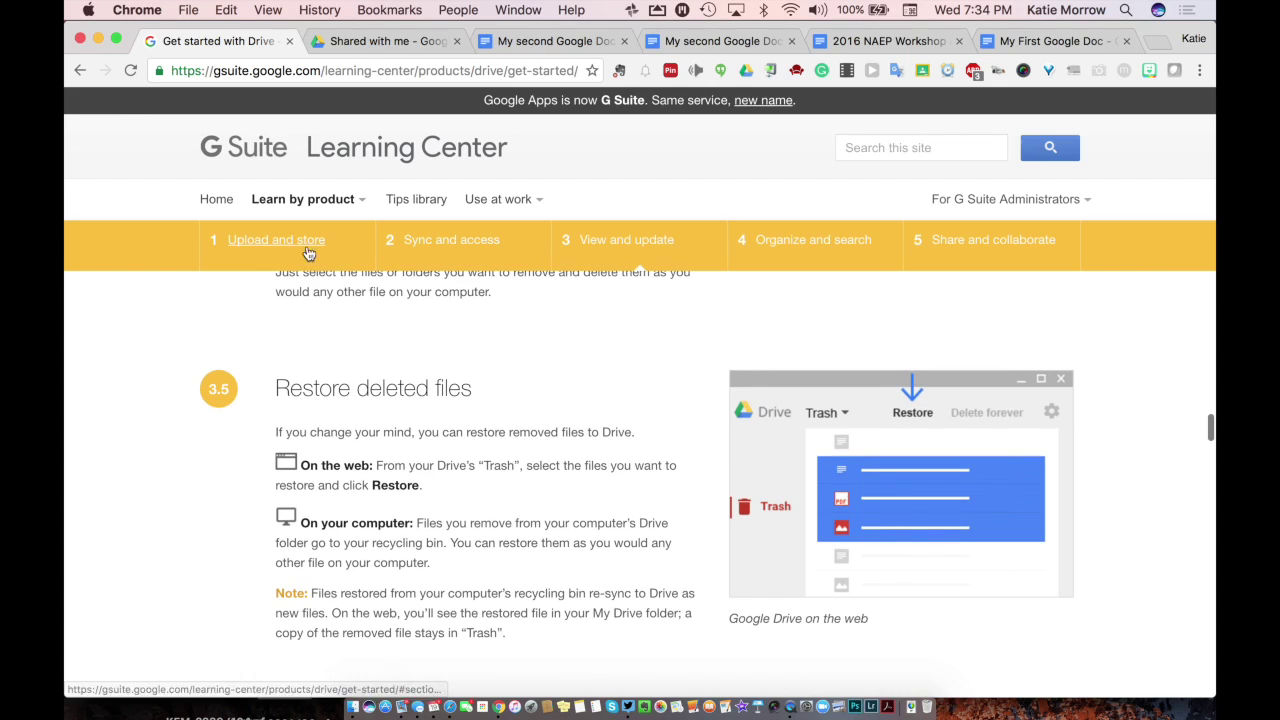
{"action": "left_click", "coordinate": [365, 42]}
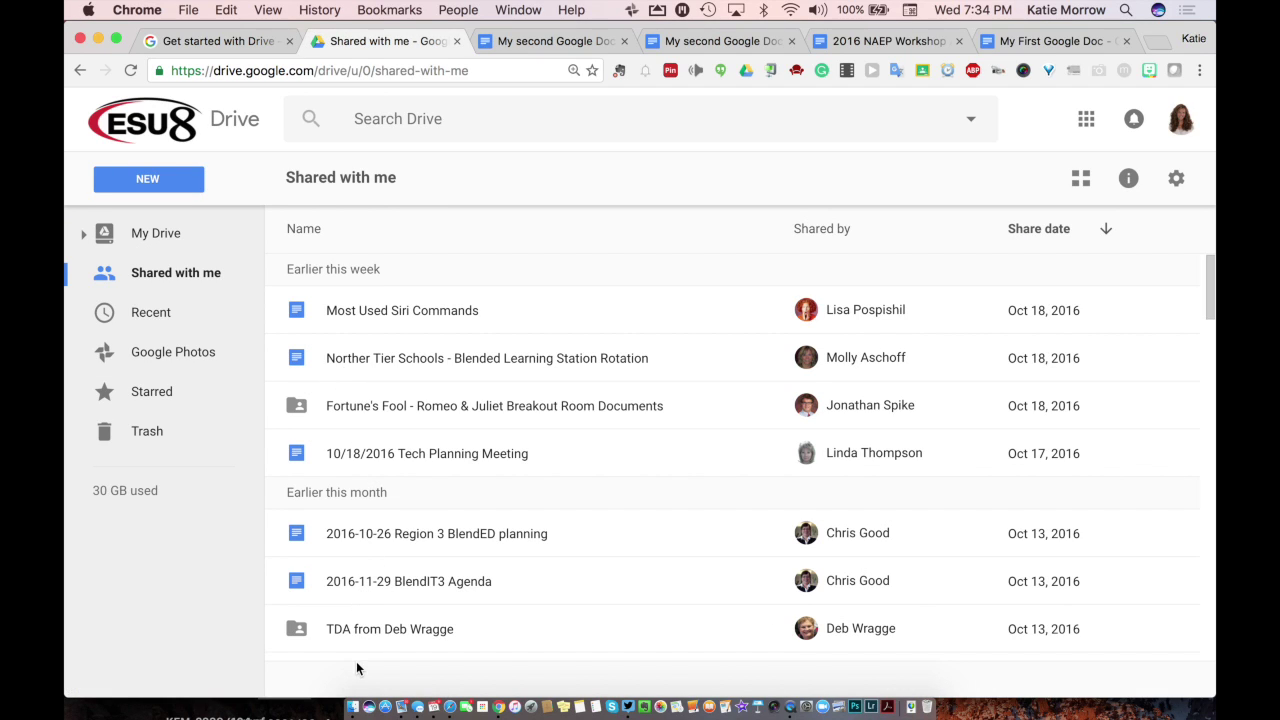
Step: Select the 10/18/2016 Tech Planning Meeting file in the Shared with me list
{"action": "left_click", "coordinate": [398, 453]}
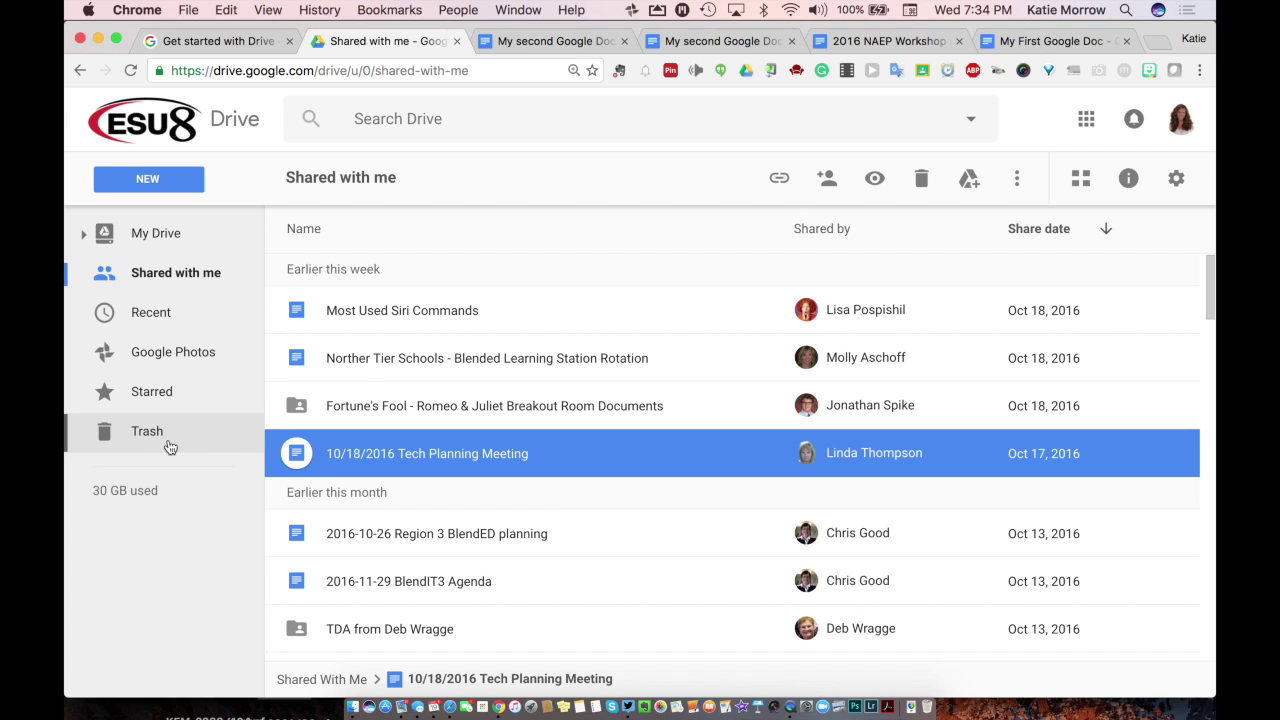
Step: Read the guide's sections 4.1–4.4 down to 5 Share and collaborate, then return to Drive
{"action": "left_click", "coordinate": [218, 41]}
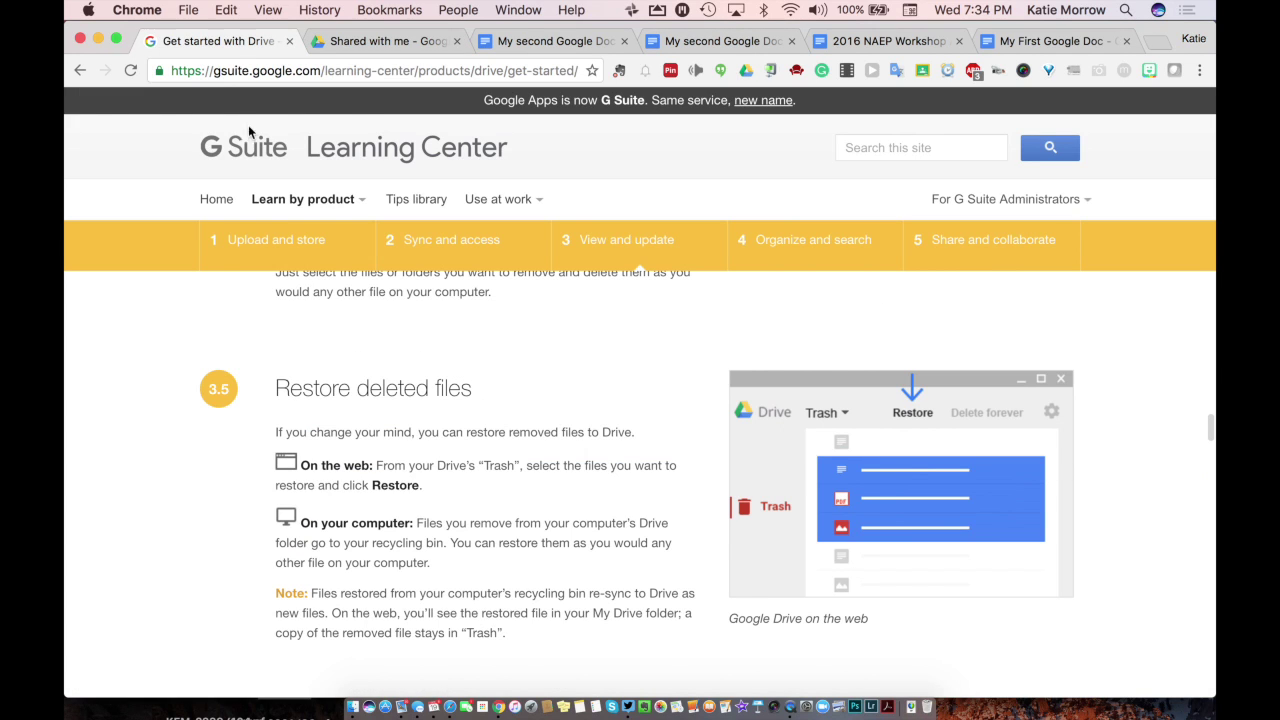
{"action": "scroll", "coordinate": [435, 511], "scroll_direction": "down", "scroll_amount": 5}
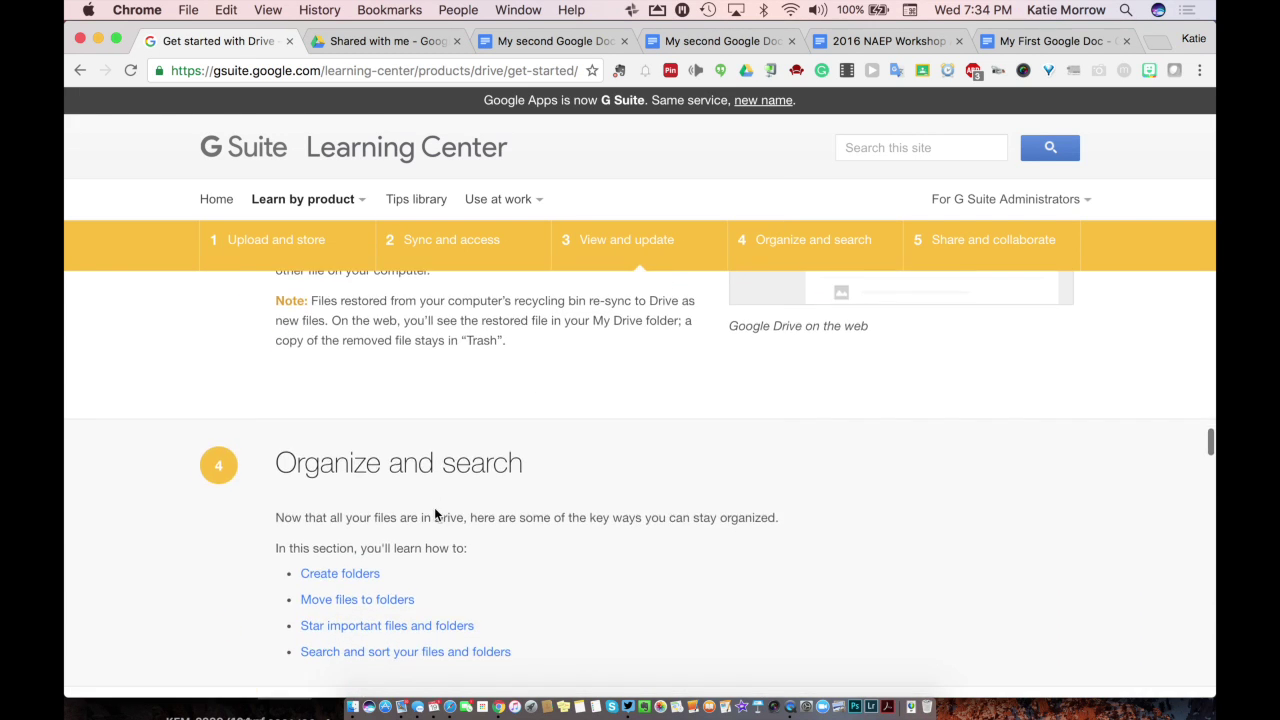
{"action": "scroll", "coordinate": [434, 507], "scroll_direction": "down", "scroll_amount": 3}
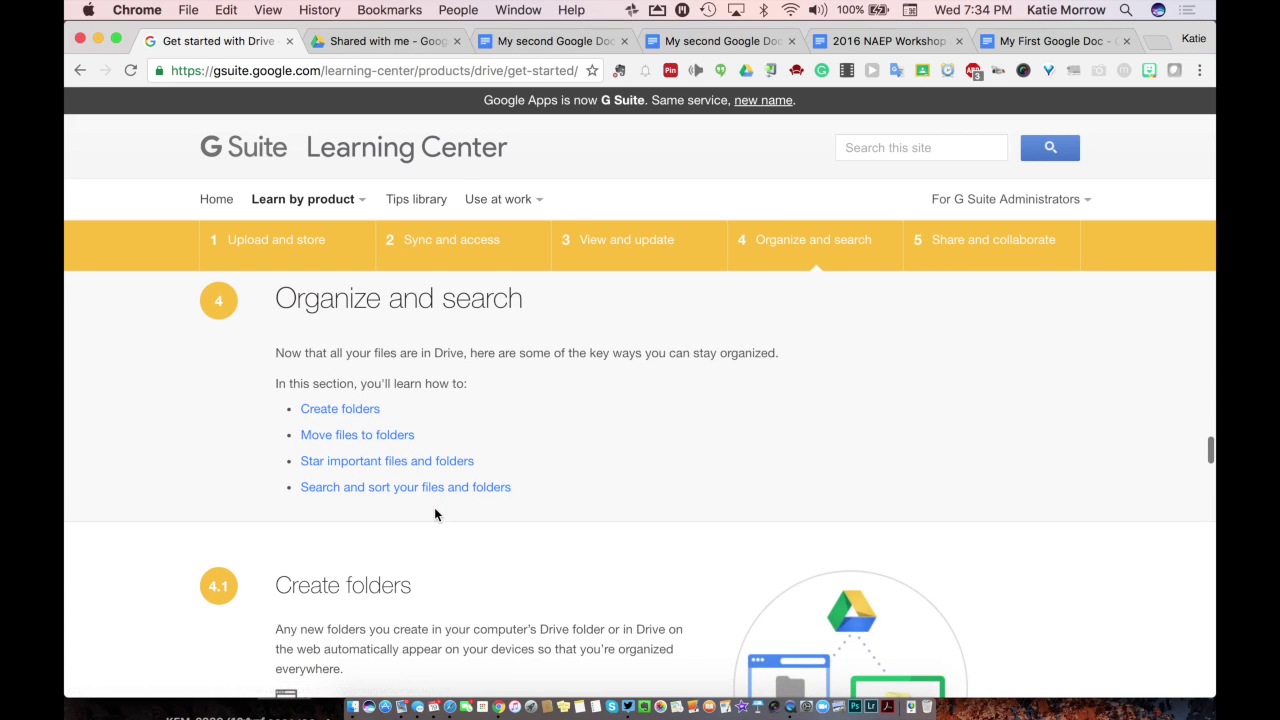
{"action": "scroll", "coordinate": [434, 510], "scroll_direction": "down", "scroll_amount": 3}
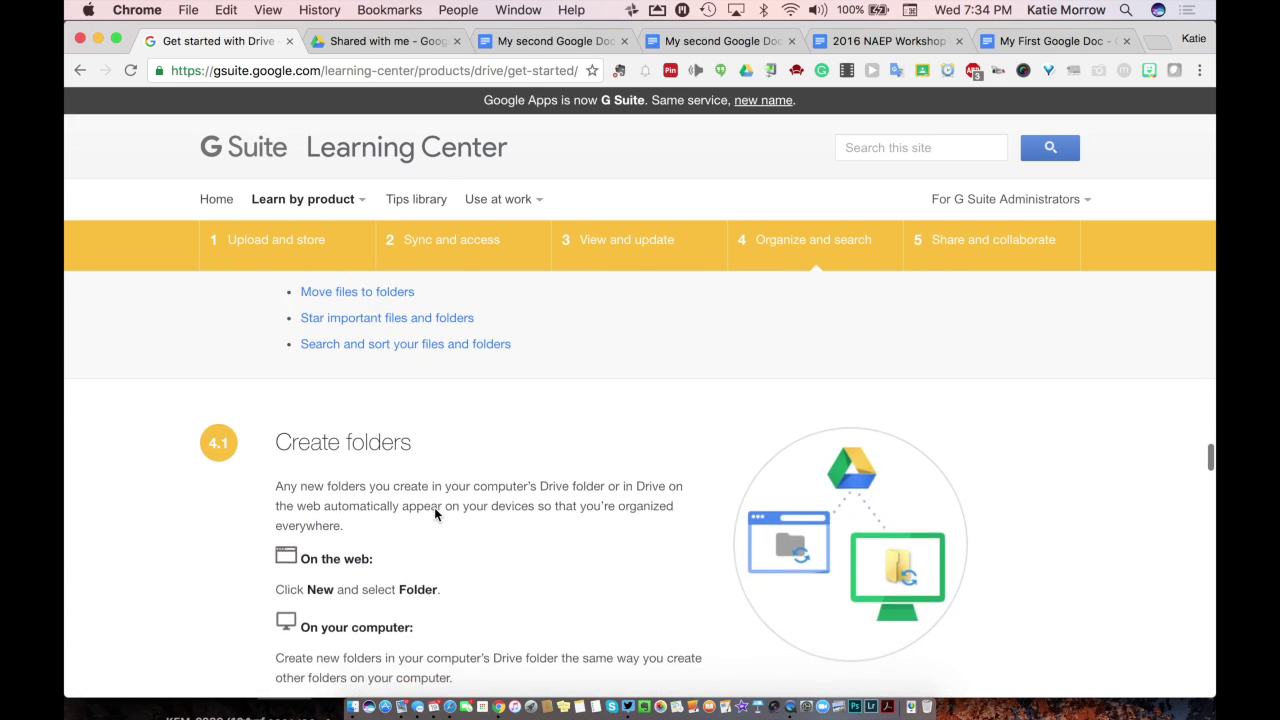
{"action": "scroll", "coordinate": [434, 510], "scroll_direction": "down", "scroll_amount": 7}
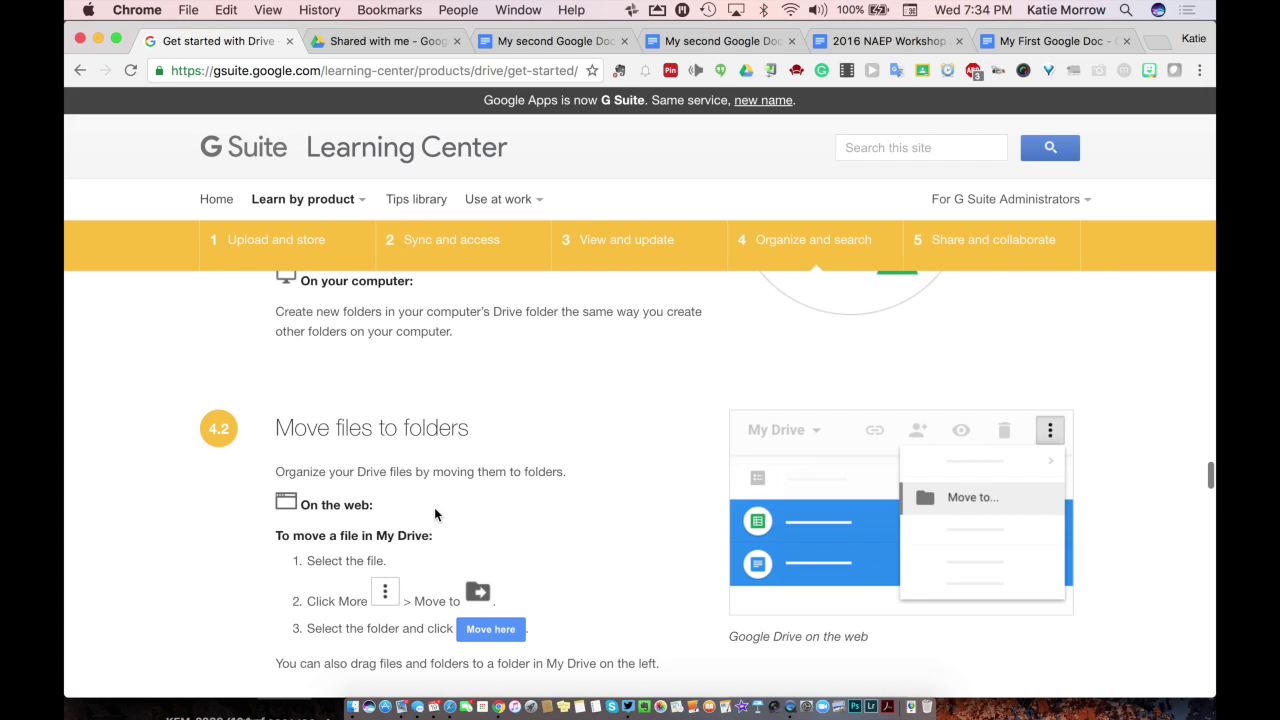
{"action": "scroll", "coordinate": [434, 514], "scroll_direction": "down", "scroll_amount": 12}
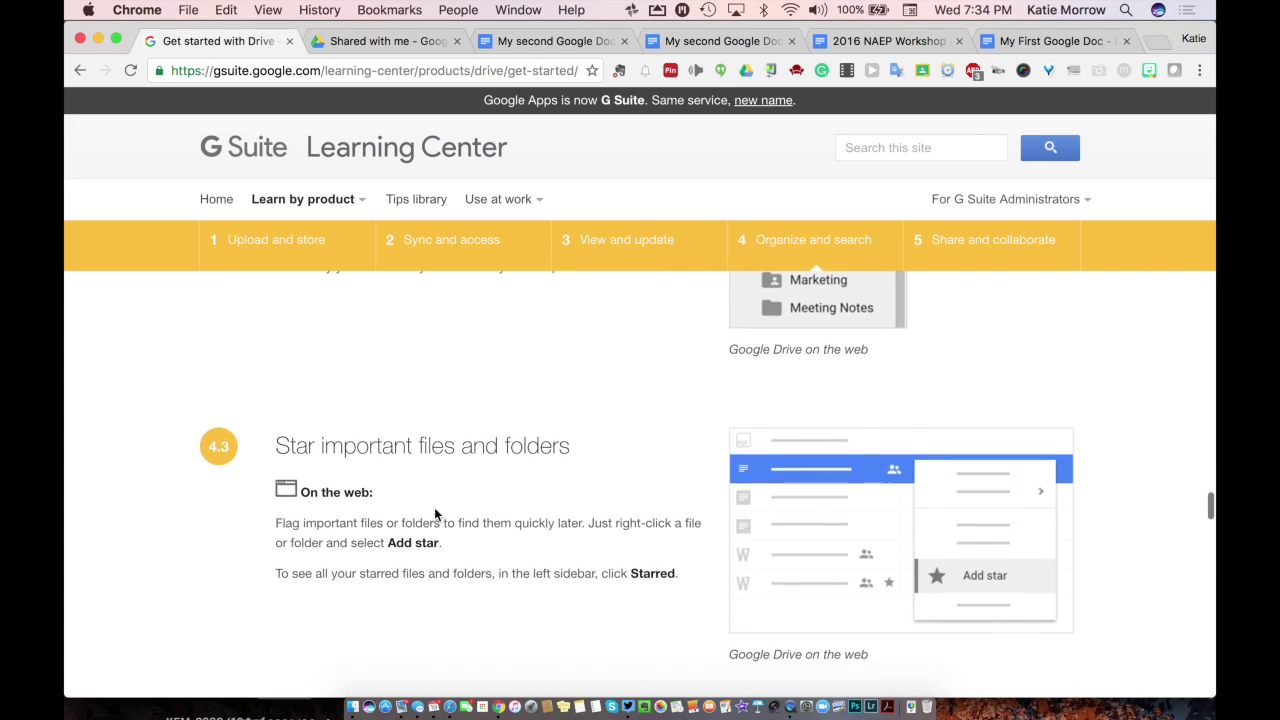
{"action": "scroll", "coordinate": [434, 507], "scroll_direction": "down", "scroll_amount": 2}
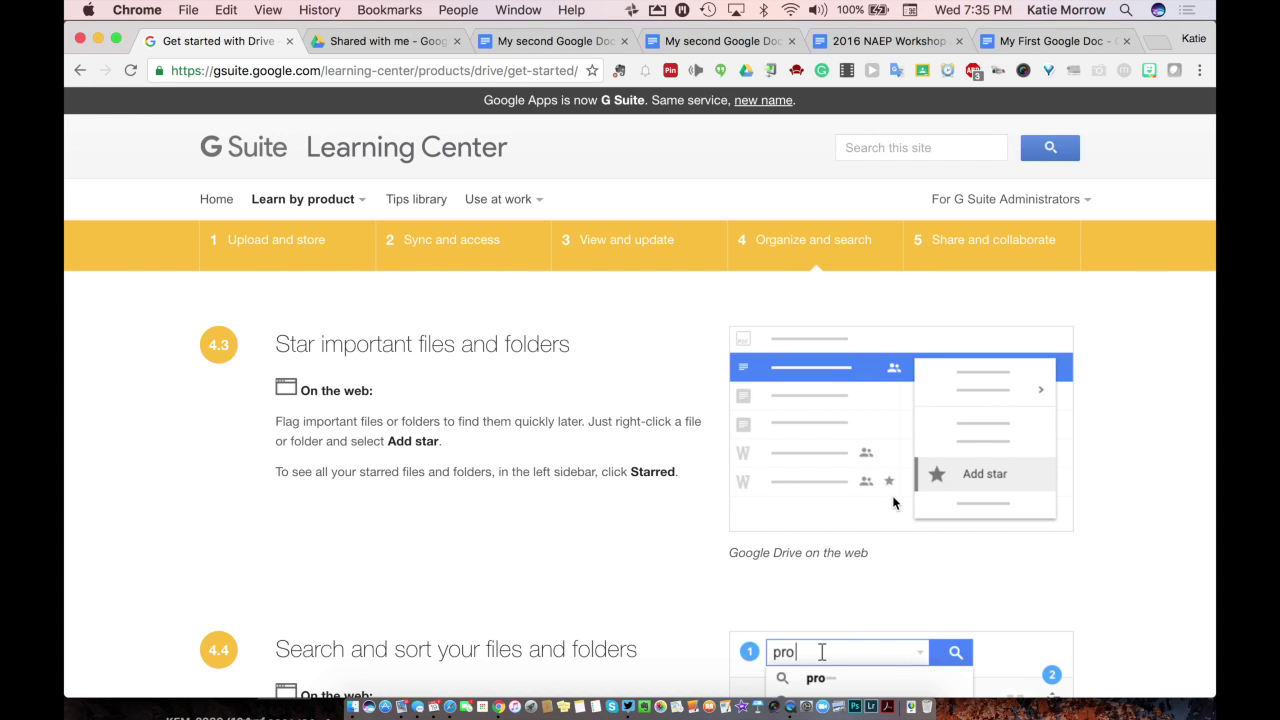
{"action": "scroll", "coordinate": [893, 503], "scroll_direction": "down", "scroll_amount": 7}
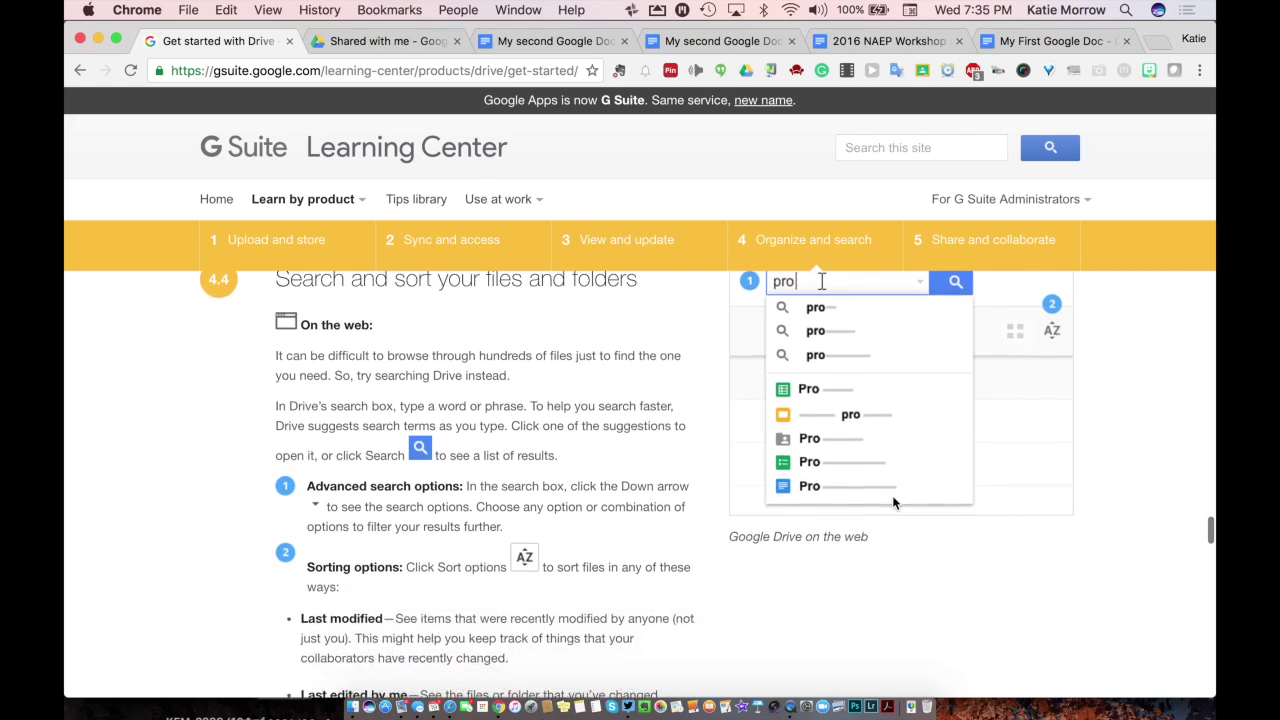
{"action": "scroll", "coordinate": [892, 495], "scroll_direction": "down", "scroll_amount": 4}
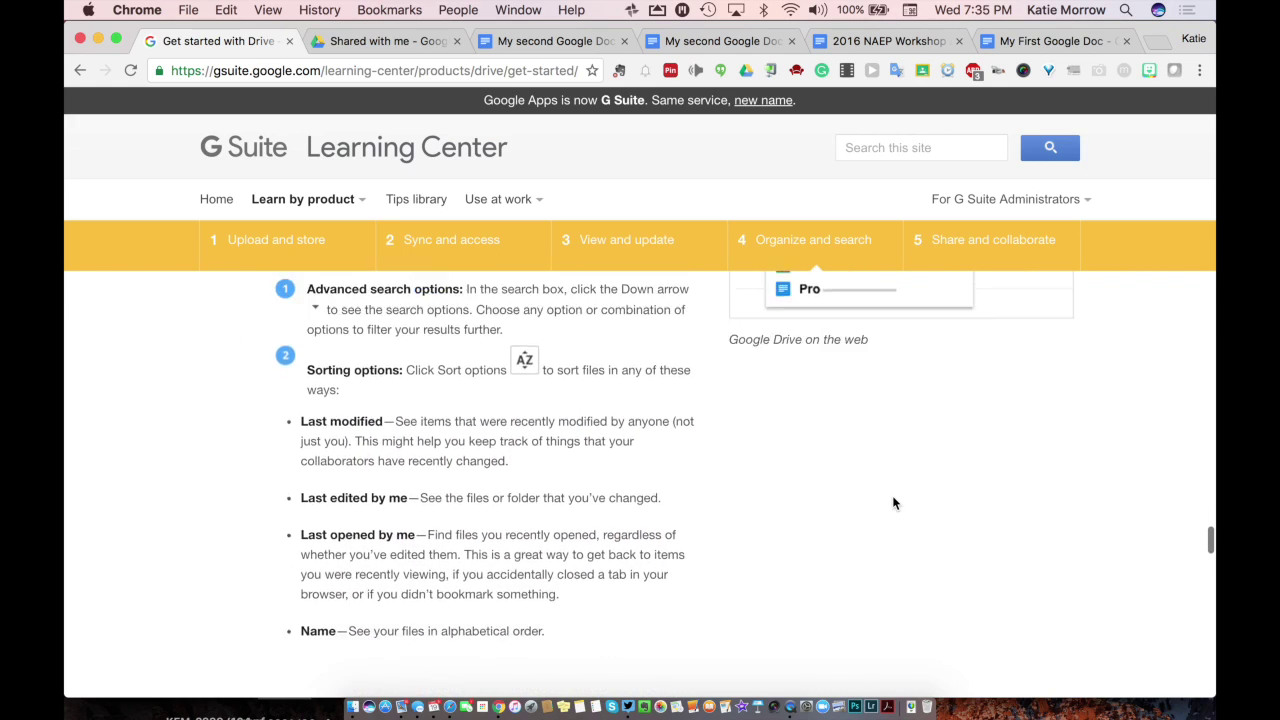
{"action": "scroll", "coordinate": [892, 495], "scroll_direction": "down", "scroll_amount": 7}
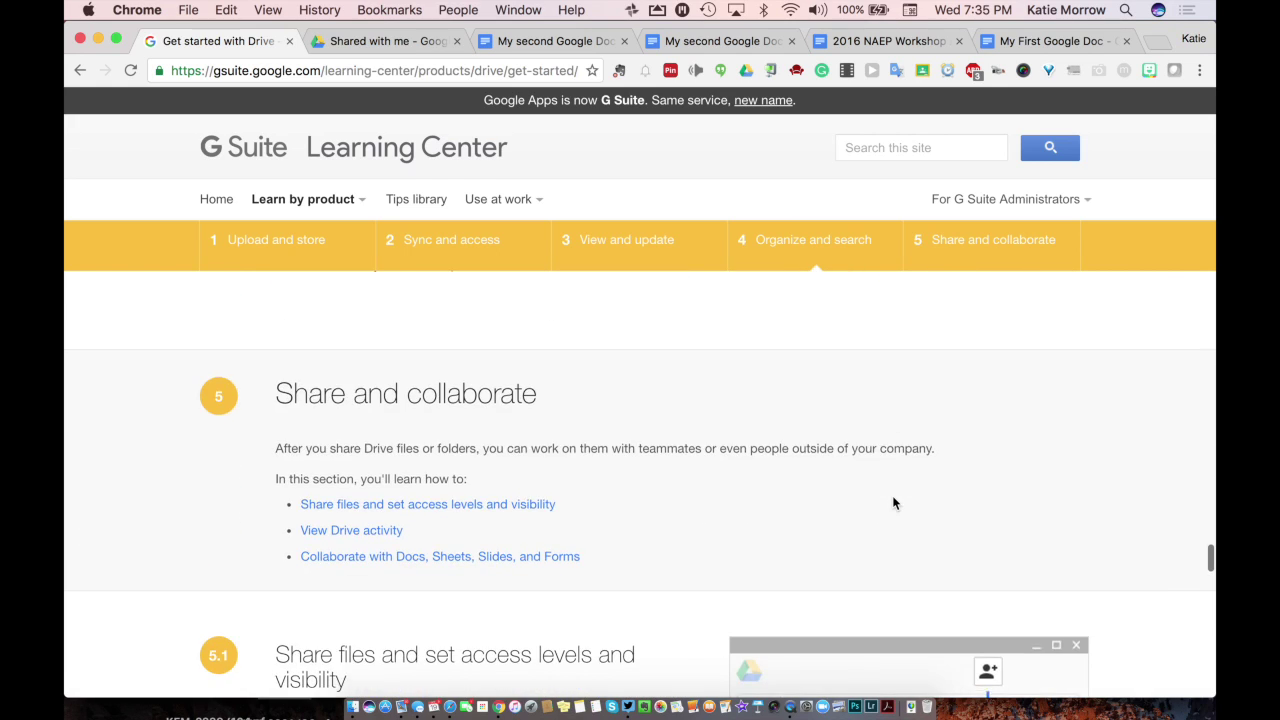
{"action": "left_click", "coordinate": [402, 46]}
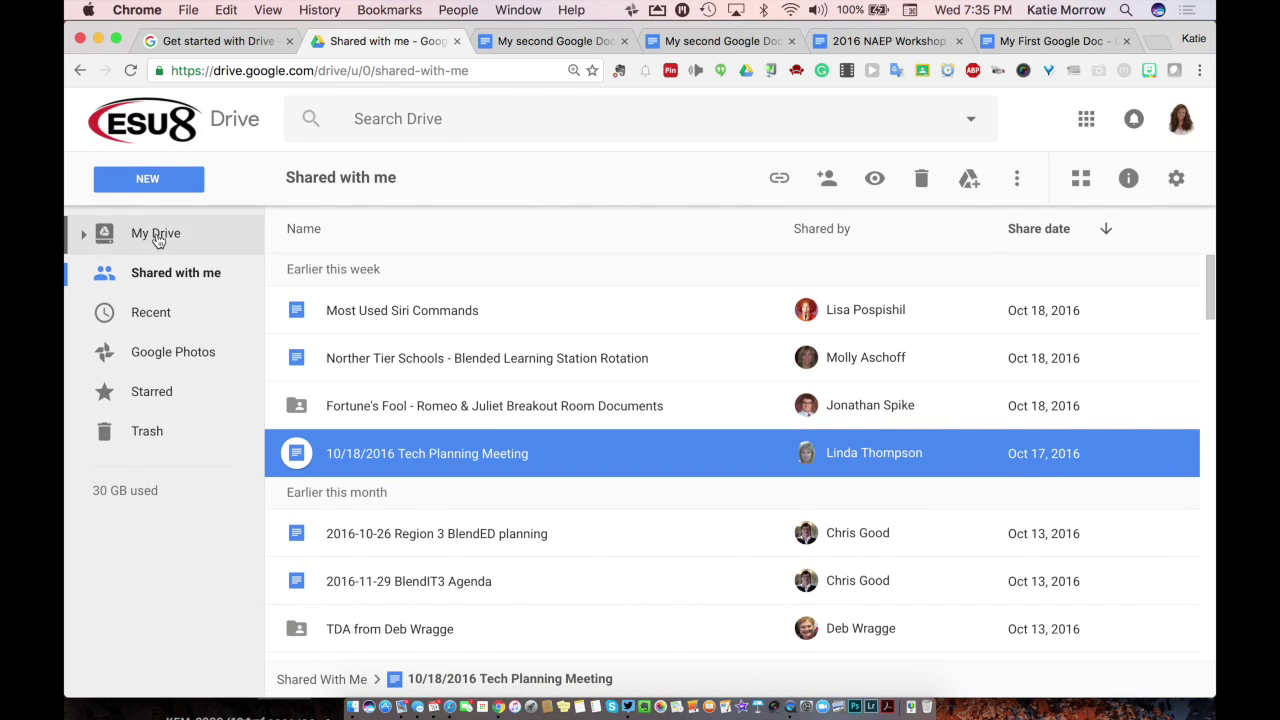
Step: In My Drive, search for 'tech integration', then clear the search
{"action": "left_click", "coordinate": [156, 236]}
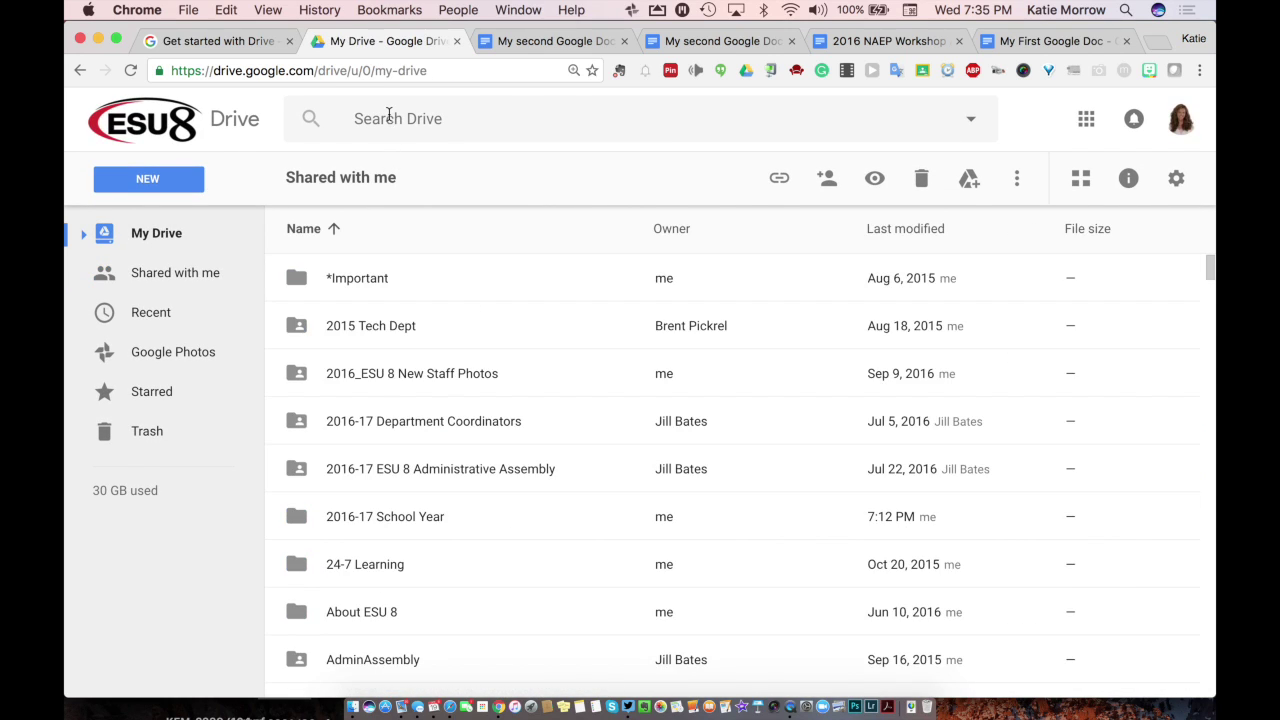
{"action": "left_click", "coordinate": [400, 118]}
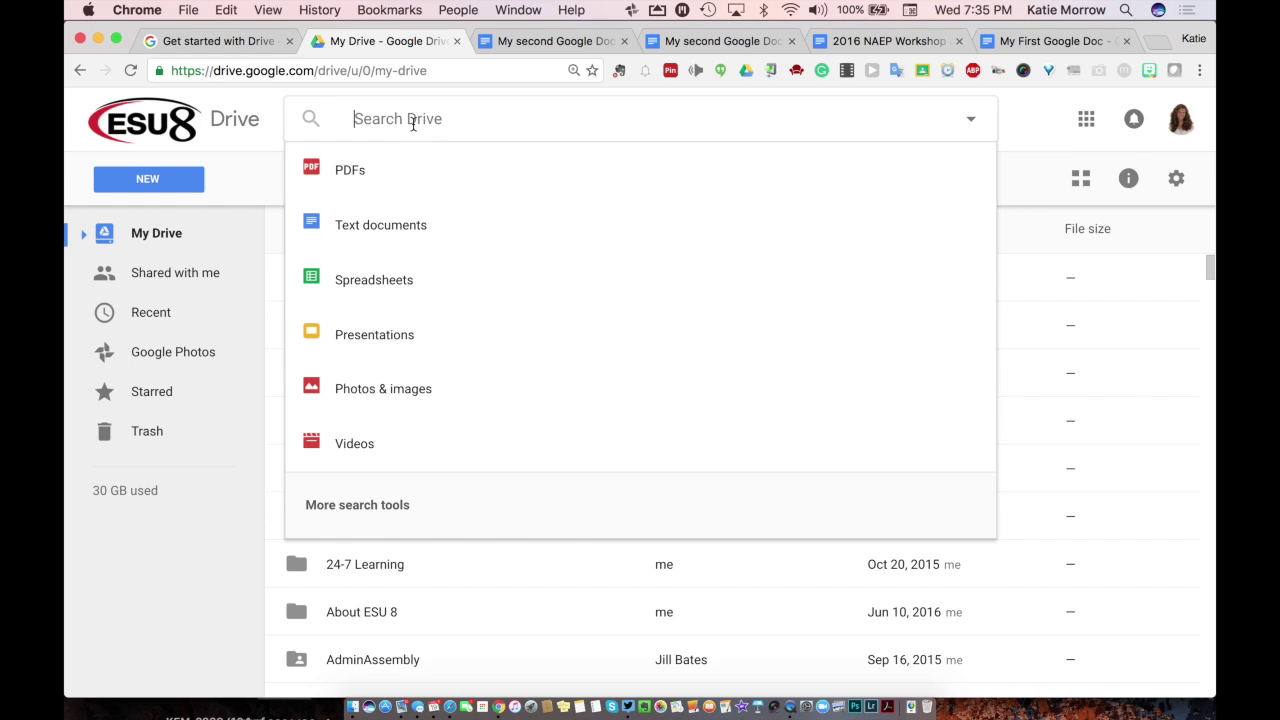
{"action": "type", "text": "tech integ"}
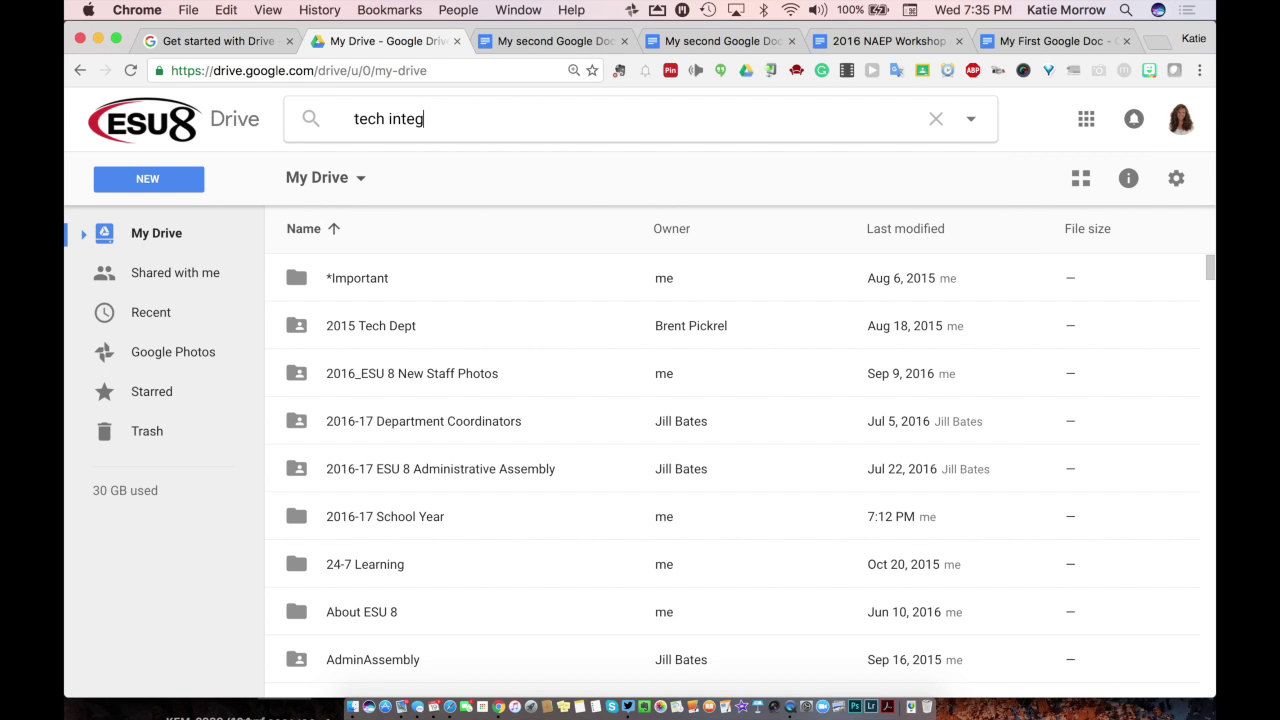
{"action": "type", "text": "ration"}
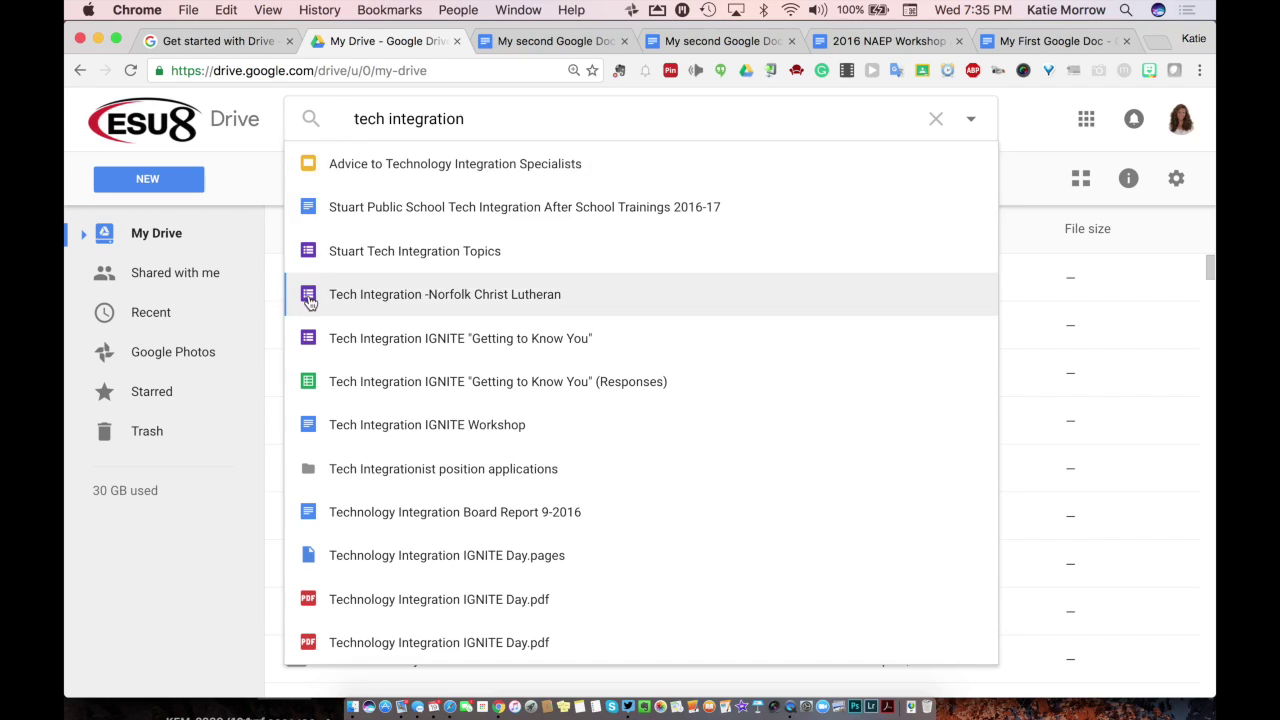
{"action": "left_click", "coordinate": [934, 126]}
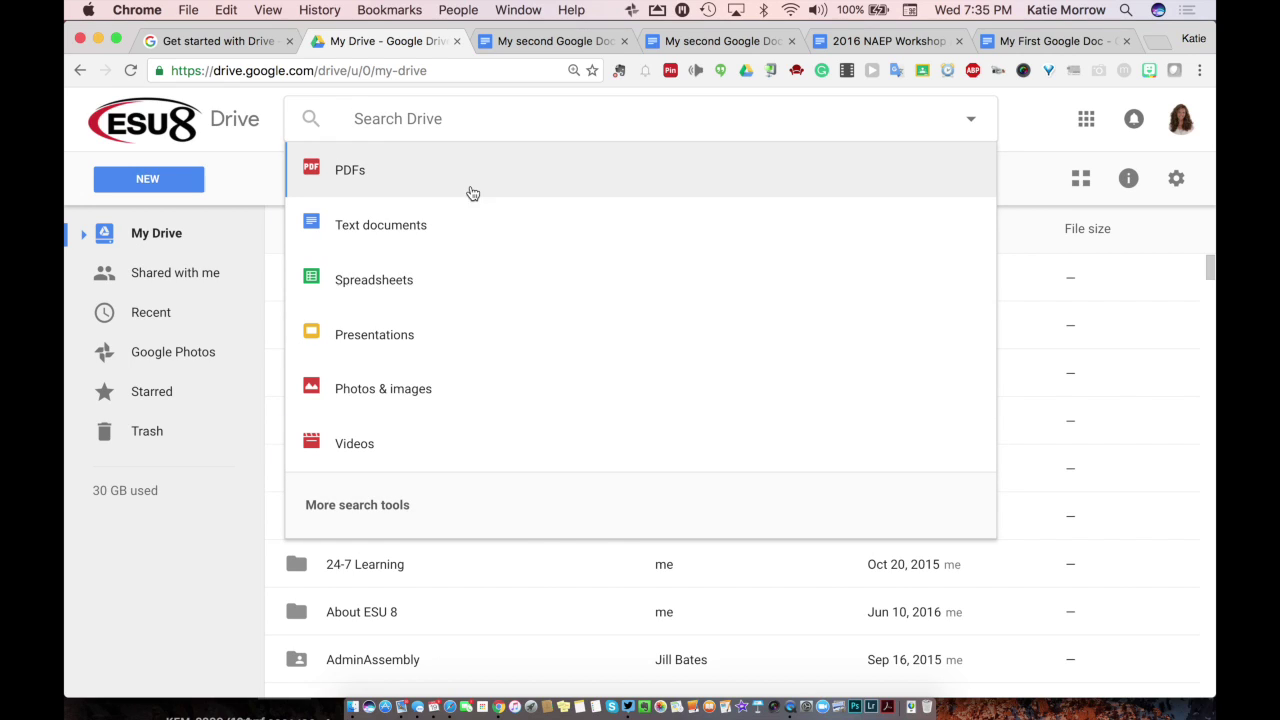
Step: Close the search suggestions and scroll the My Drive list sorted by name
{"action": "left_click", "coordinate": [271, 121]}
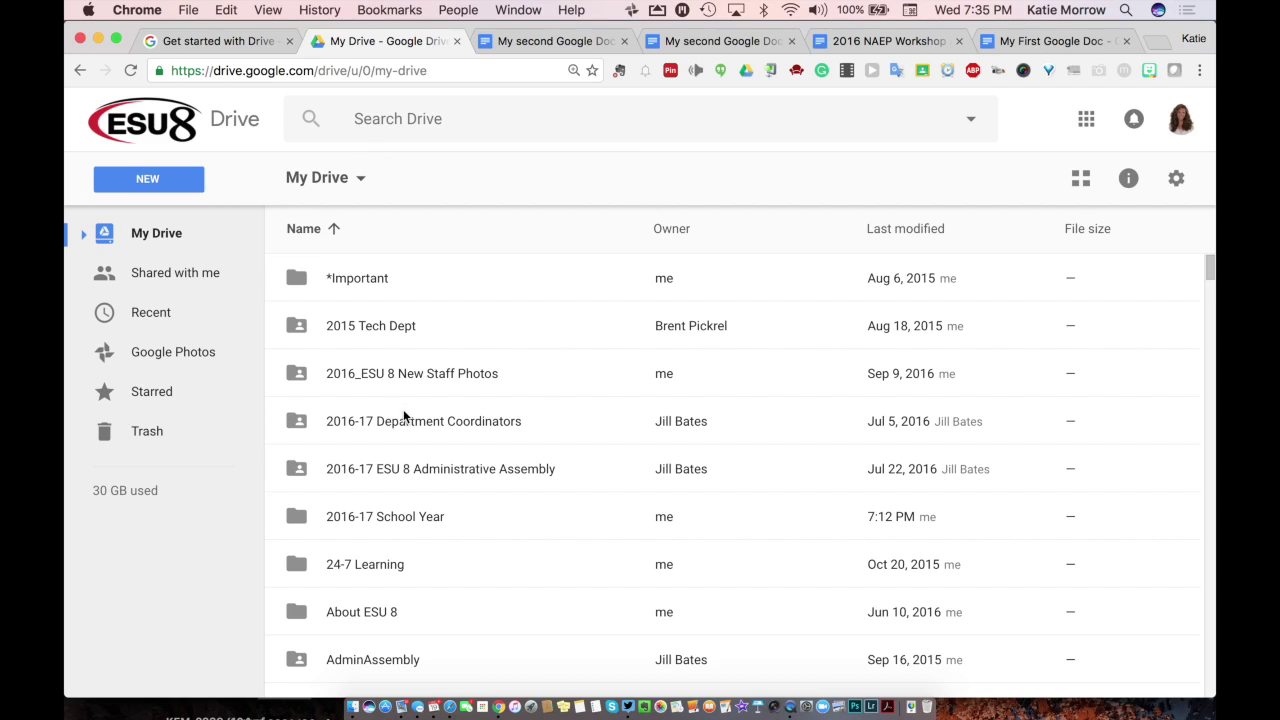
{"action": "scroll", "coordinate": [403, 409], "scroll_direction": "down", "scroll_amount": 1}
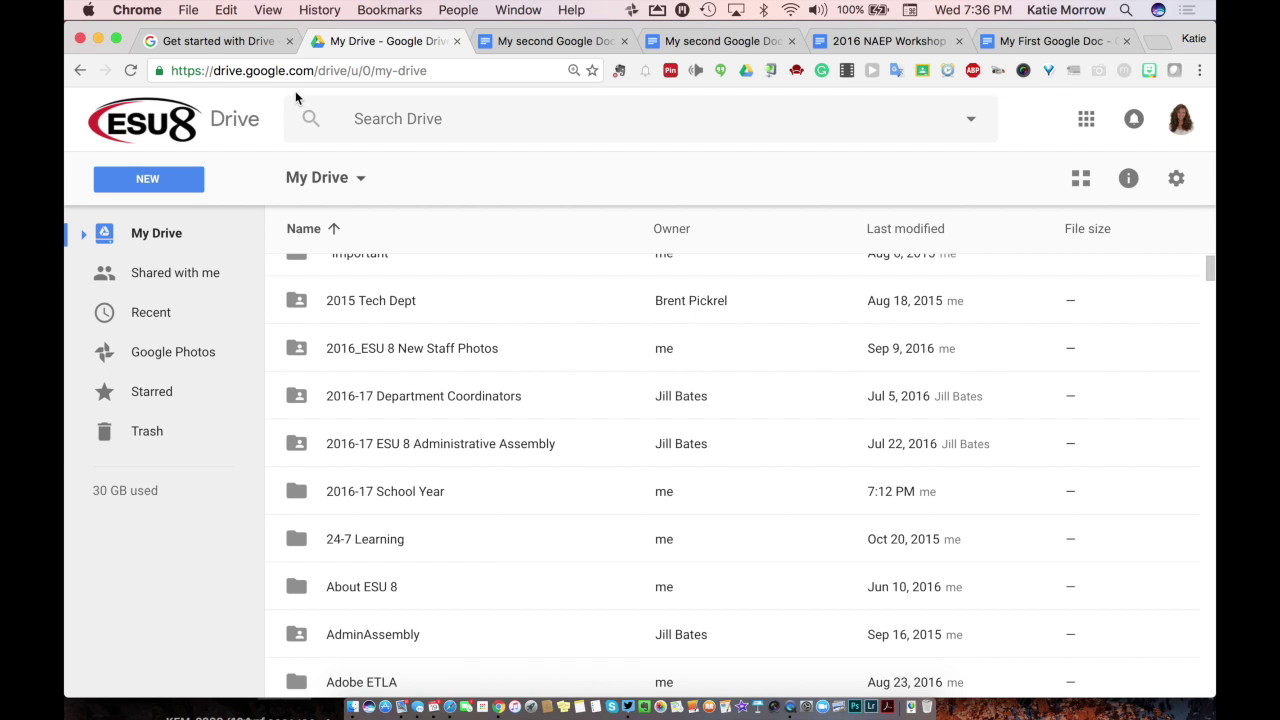
Step: Bring the Get started with Drive guide forward and read sections 5.1–5.3 through Next steps
{"action": "left_click", "coordinate": [210, 41]}
{"action": "scroll", "coordinate": [430, 460], "scroll_direction": "down", "scroll_amount": 3}
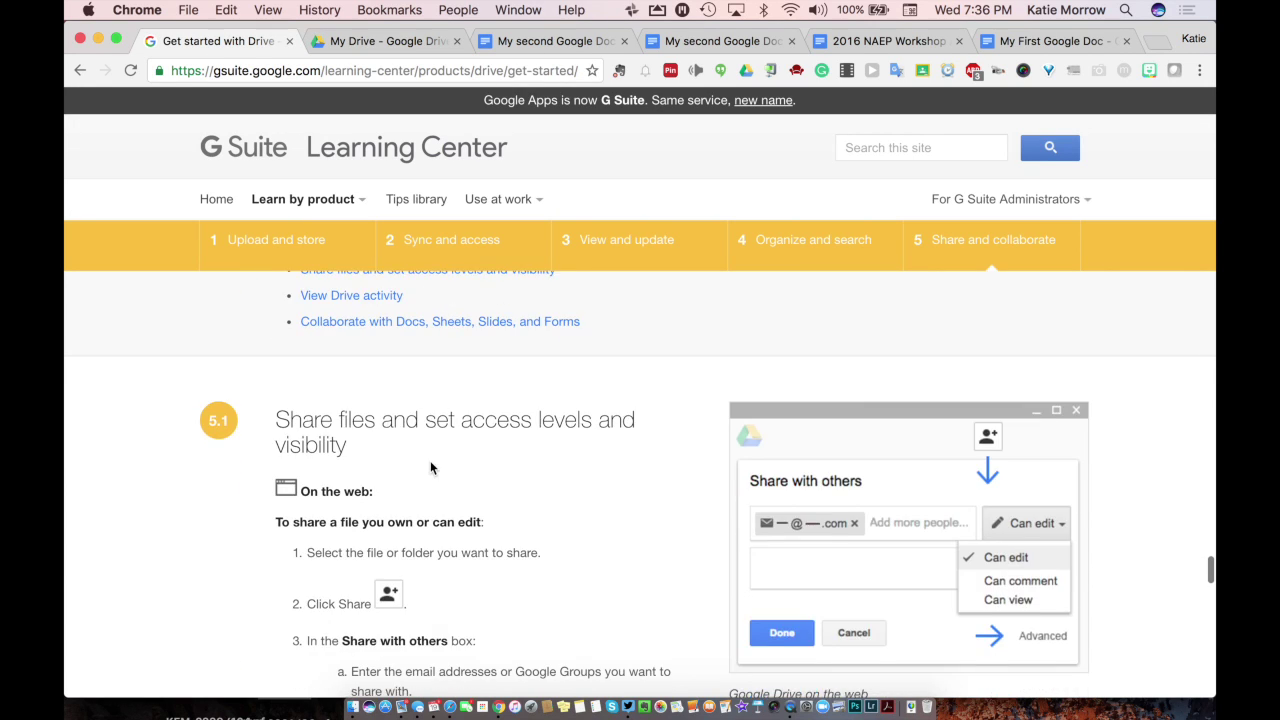
{"action": "scroll", "coordinate": [430, 467], "scroll_direction": "down", "scroll_amount": 2}
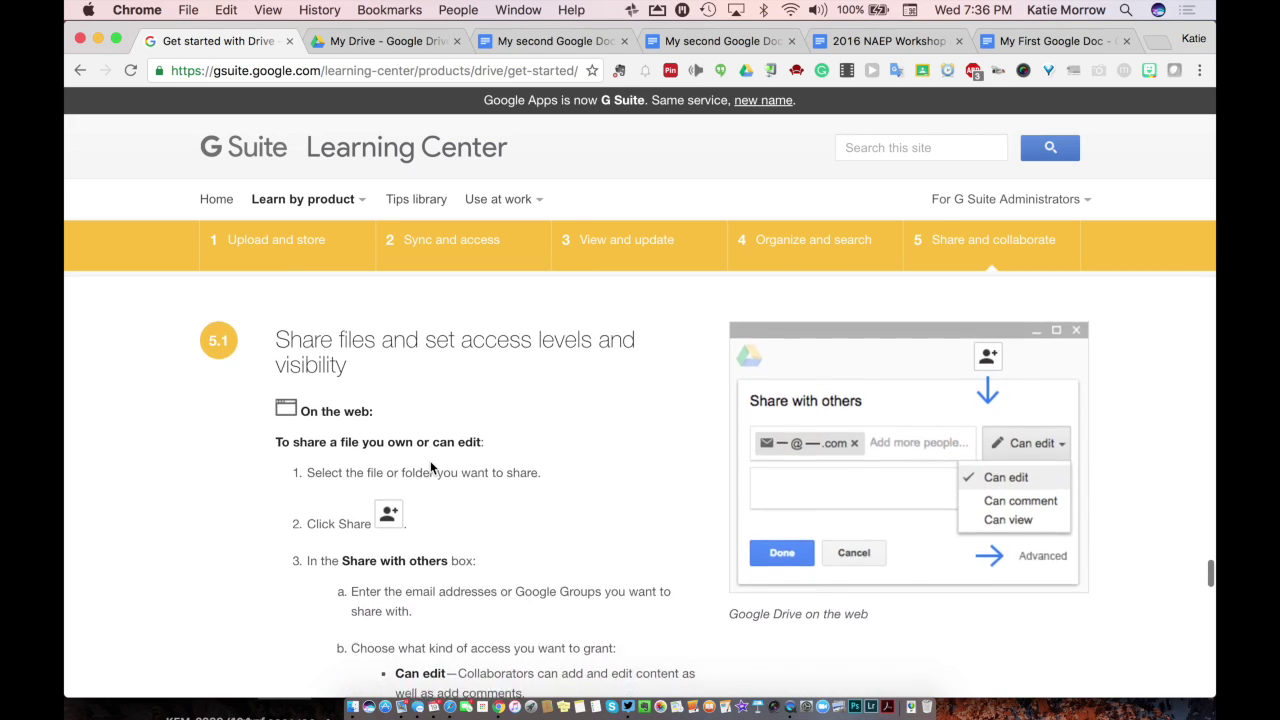
{"action": "scroll", "coordinate": [430, 467], "scroll_direction": "down", "scroll_amount": 3}
{"action": "scroll", "coordinate": [430, 460], "scroll_direction": "up", "scroll_amount": 1}
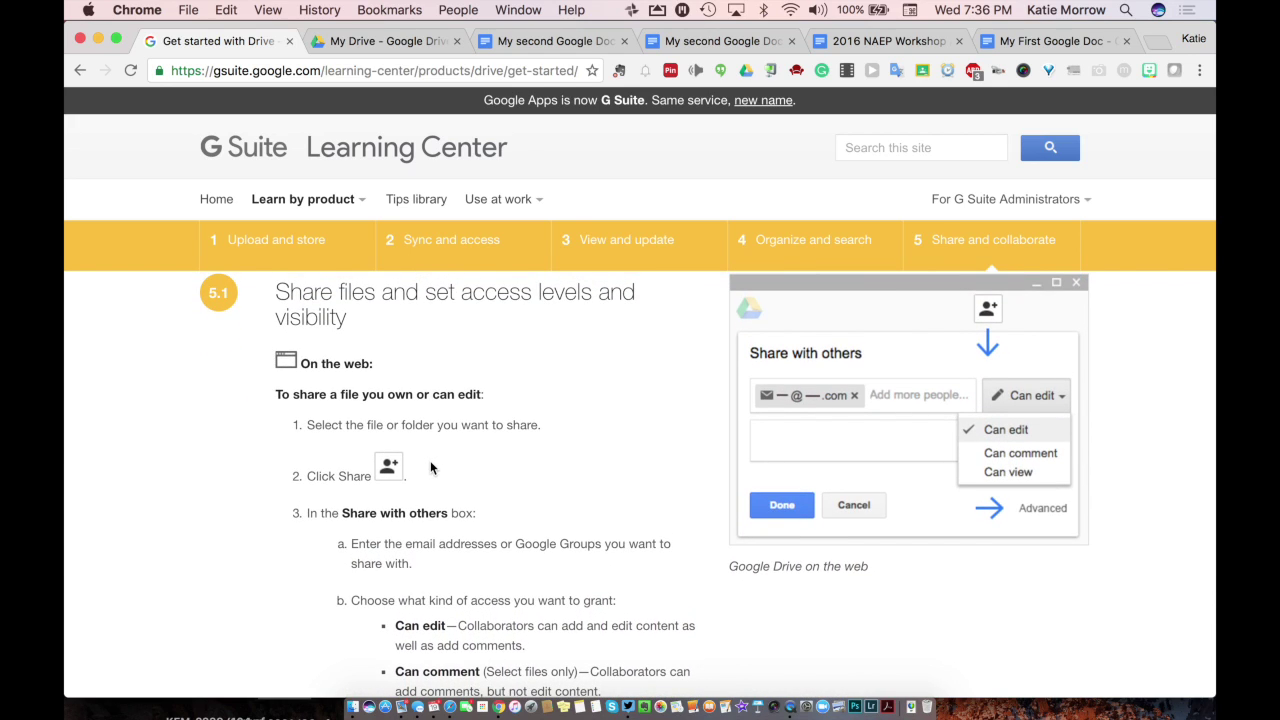
{"action": "scroll", "coordinate": [430, 460], "scroll_direction": "down", "scroll_amount": 3}
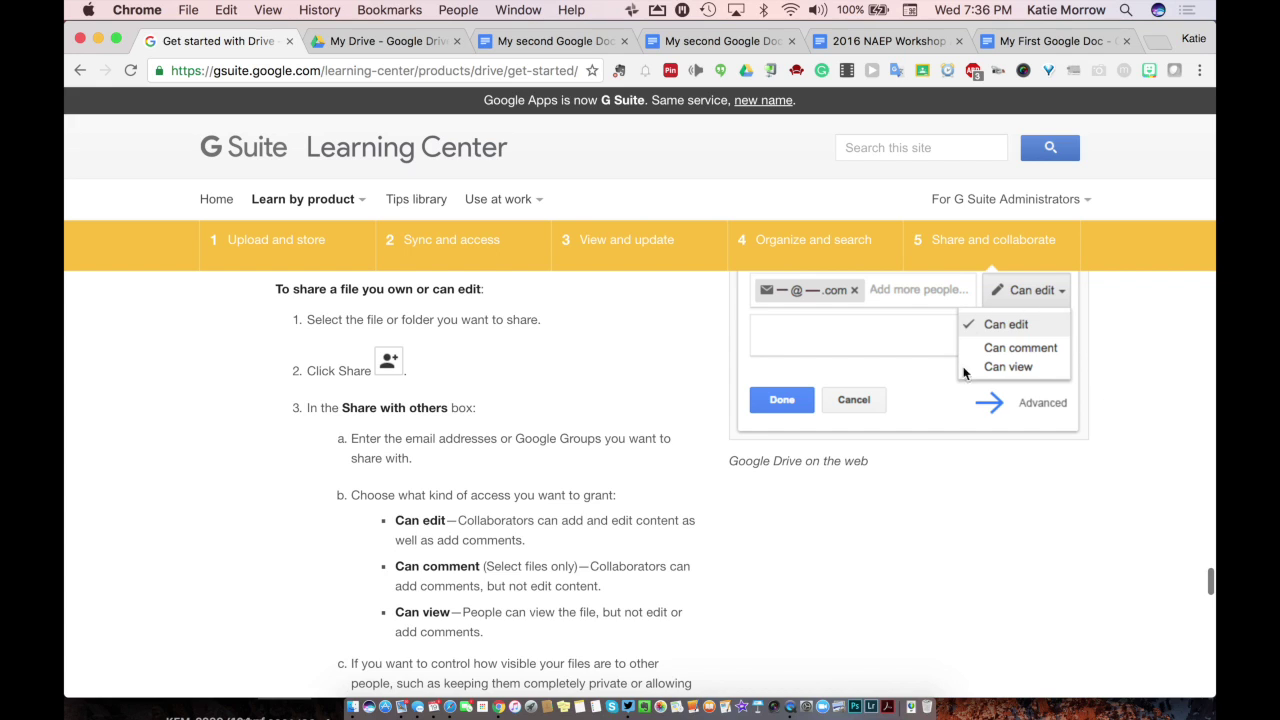
{"action": "scroll", "coordinate": [788, 541], "scroll_direction": "down", "scroll_amount": 8}
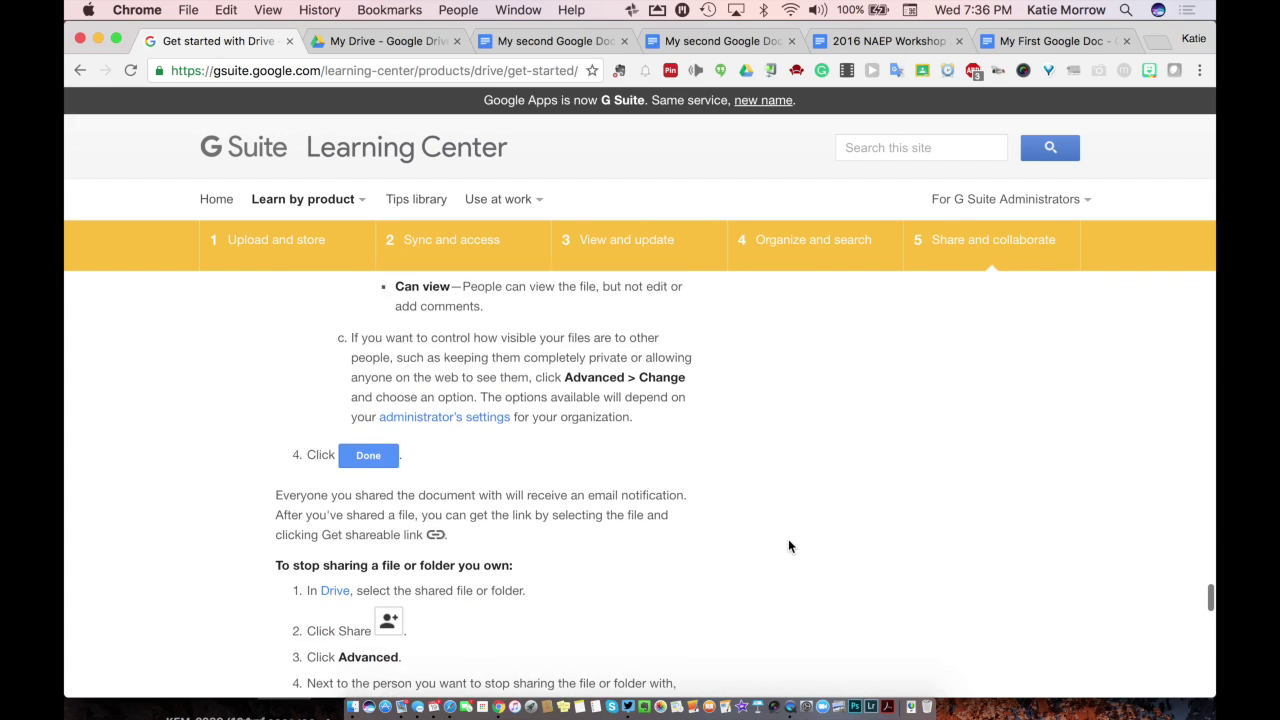
{"action": "scroll", "coordinate": [789, 541], "scroll_direction": "down", "scroll_amount": 10}
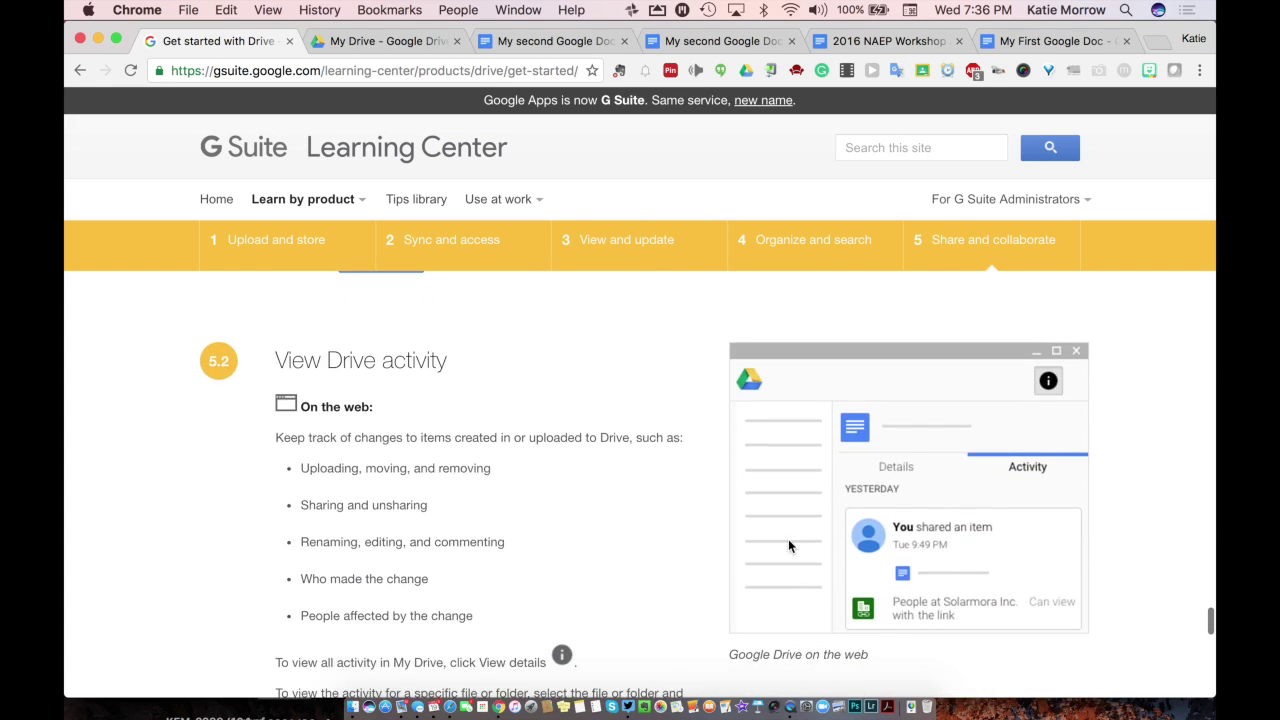
{"action": "scroll", "coordinate": [788, 540], "scroll_direction": "down", "scroll_amount": 3}
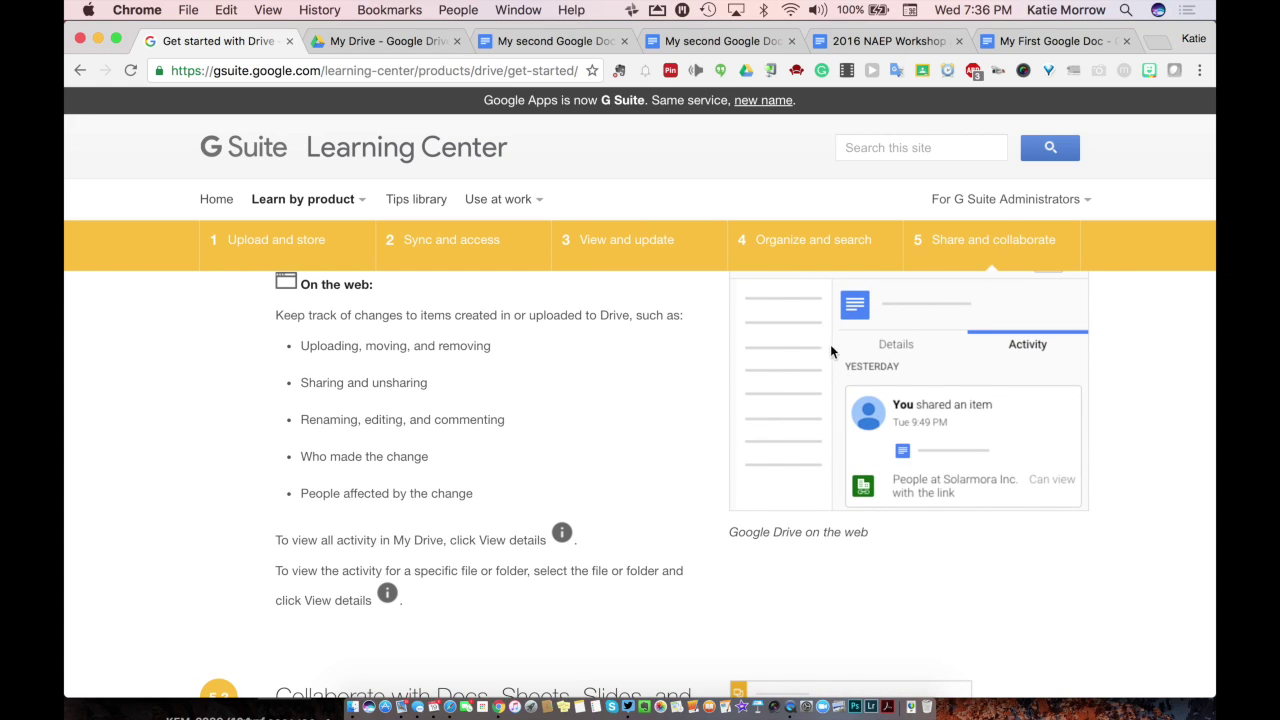
{"action": "scroll", "coordinate": [1008, 362], "scroll_direction": "down", "scroll_amount": 6}
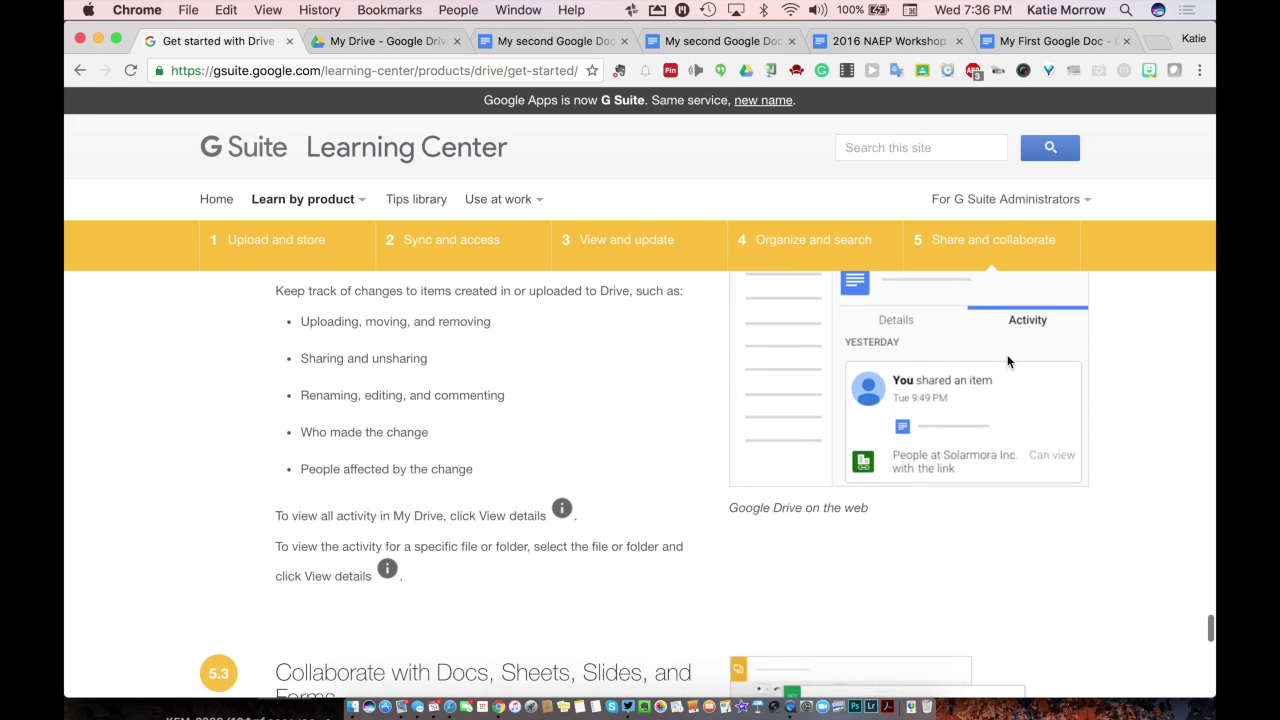
{"action": "scroll", "coordinate": [1008, 362], "scroll_direction": "down", "scroll_amount": 5}
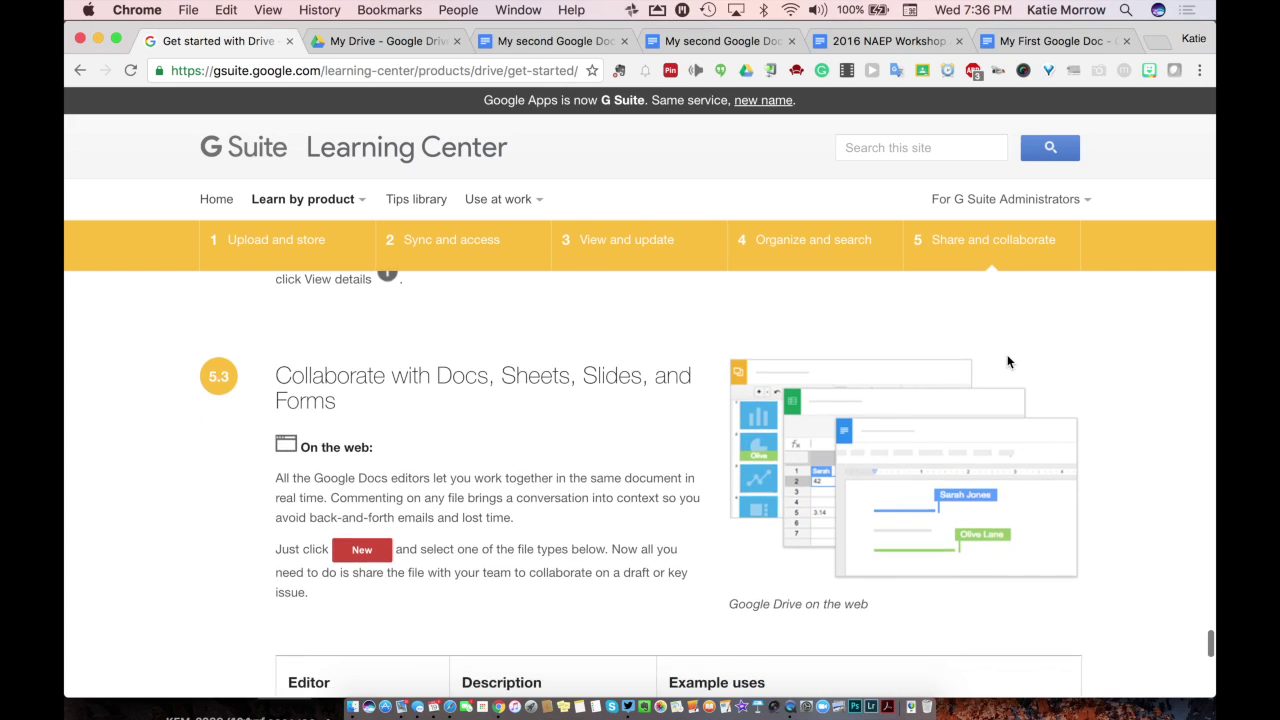
{"action": "scroll", "coordinate": [1008, 362], "scroll_direction": "down", "scroll_amount": 6}
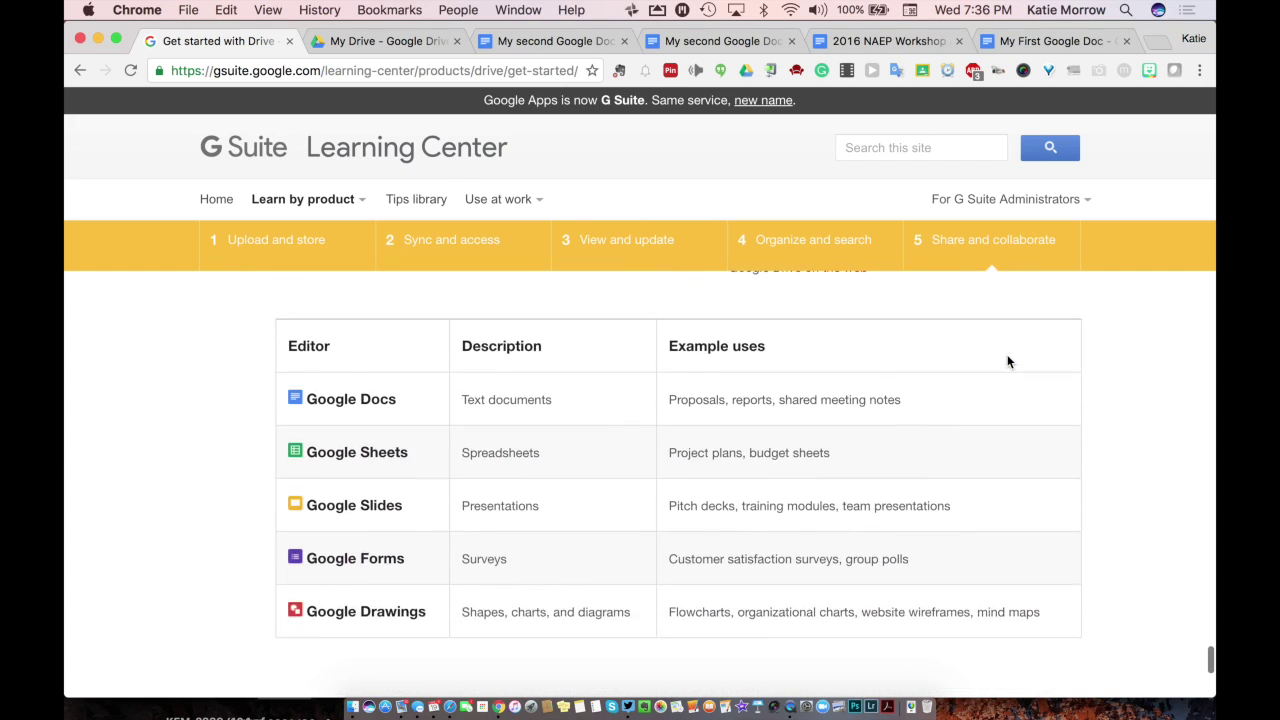
{"action": "scroll", "coordinate": [1008, 362], "scroll_direction": "down", "scroll_amount": 5}
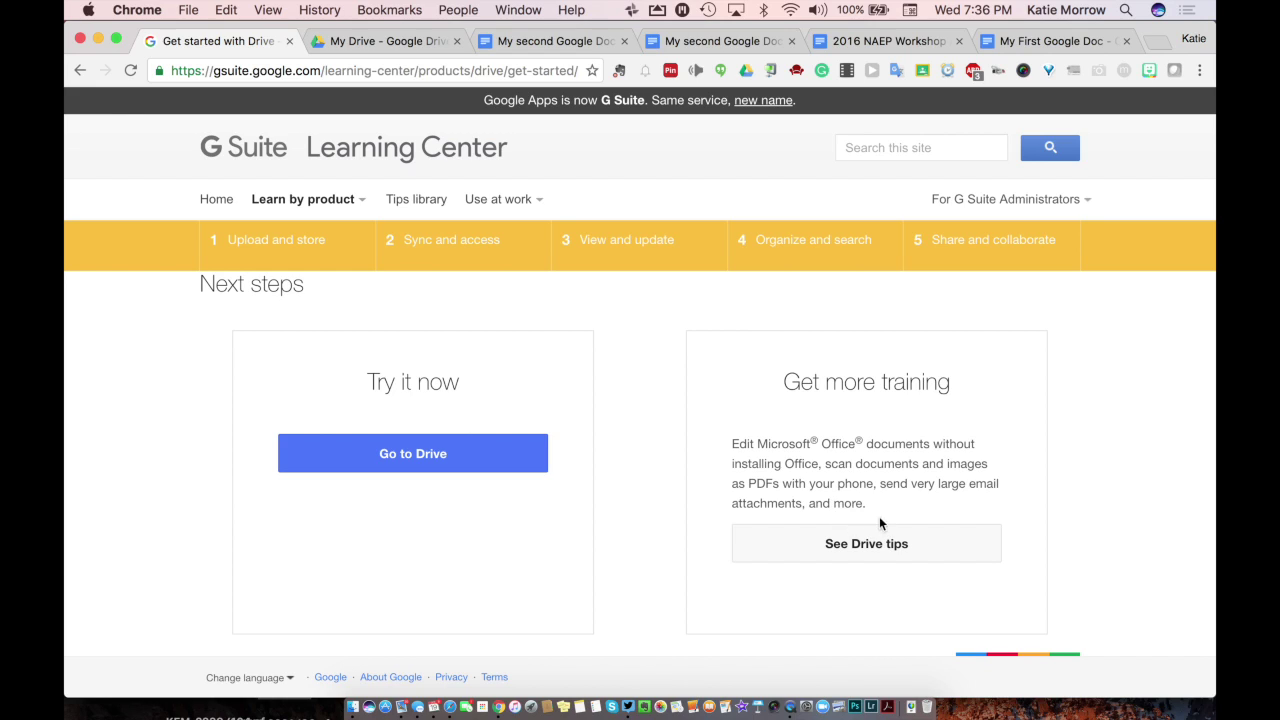
{"action": "scroll", "coordinate": [828, 440], "scroll_direction": "up", "scroll_amount": 6}
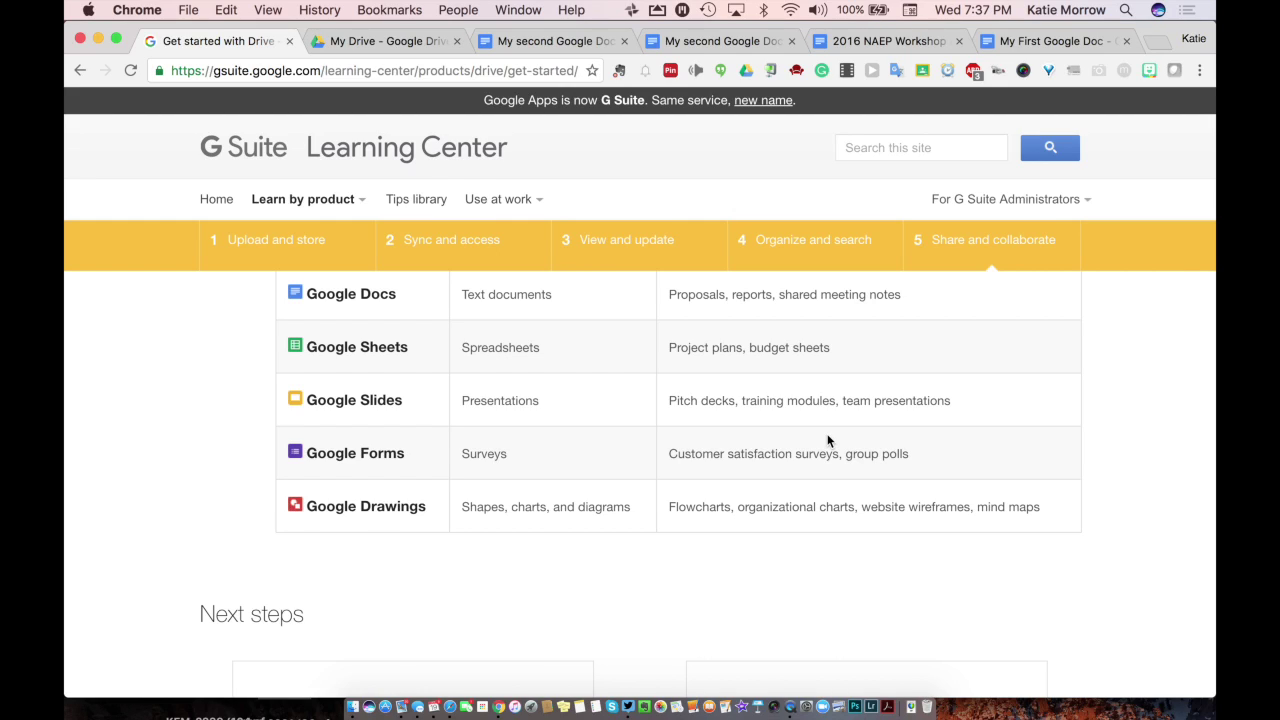
Step: Switch back to the My Drive – Google Drive tab showing the folder list
{"action": "left_click", "coordinate": [377, 43]}
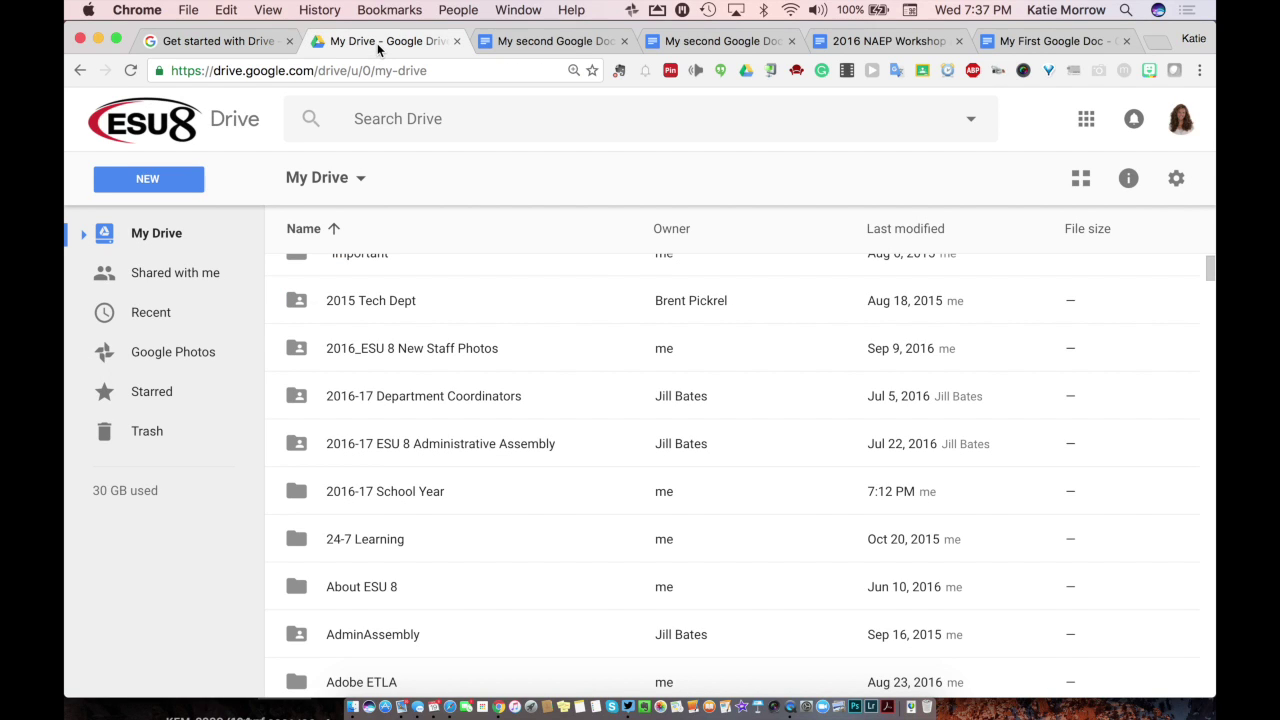